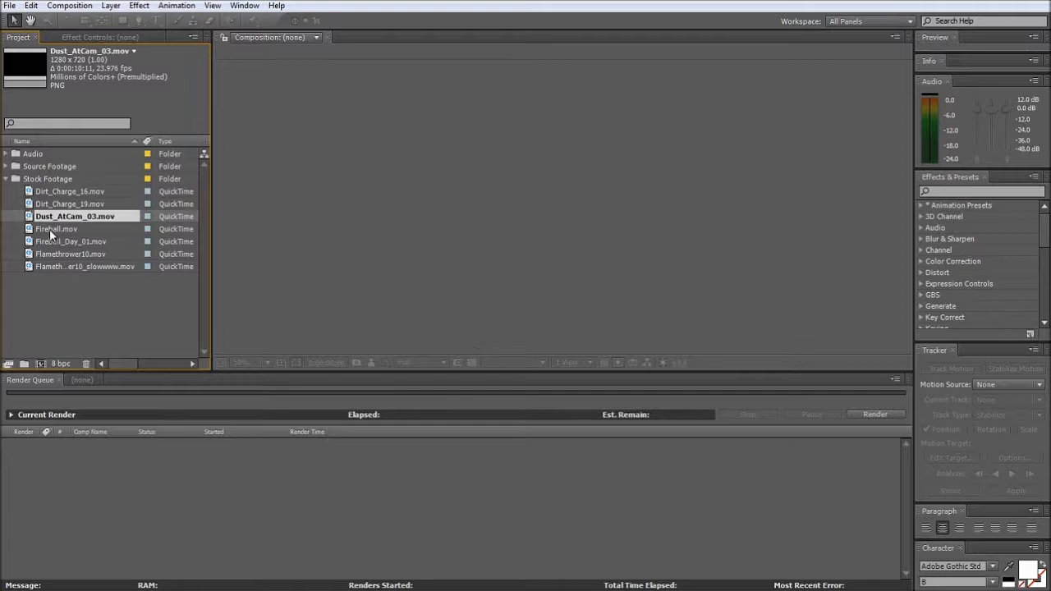
- Open the Fireball.mov stock clip in the footage viewer and scrub through it to about 4:18
double_click(50, 230)
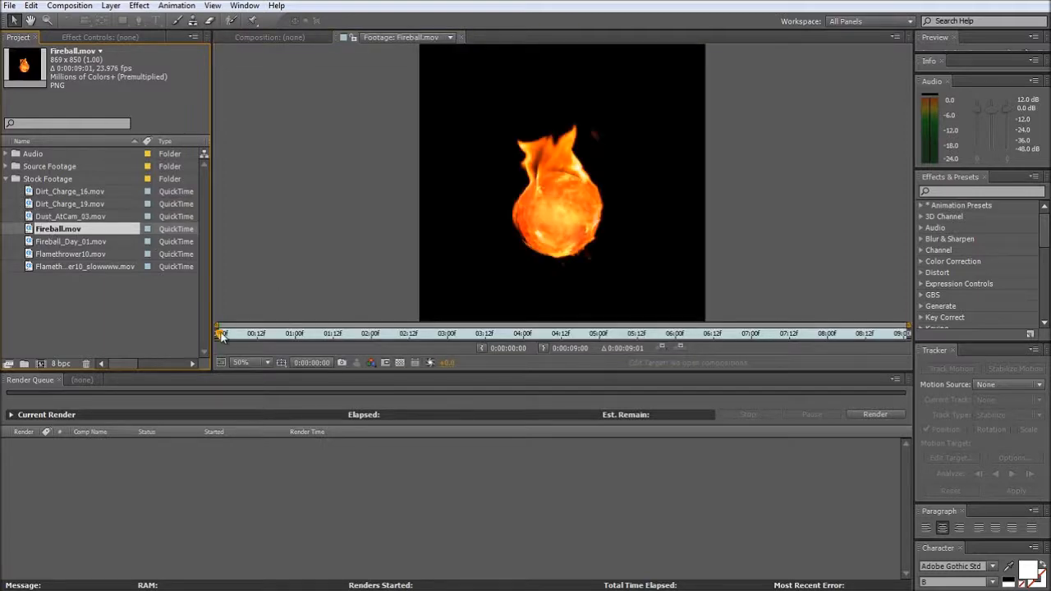
left_click_drag(222, 337, 580, 337)
- Create a composition from Fireball.mov and check the clip's transparency against the transparency grid
left_click(57, 233)
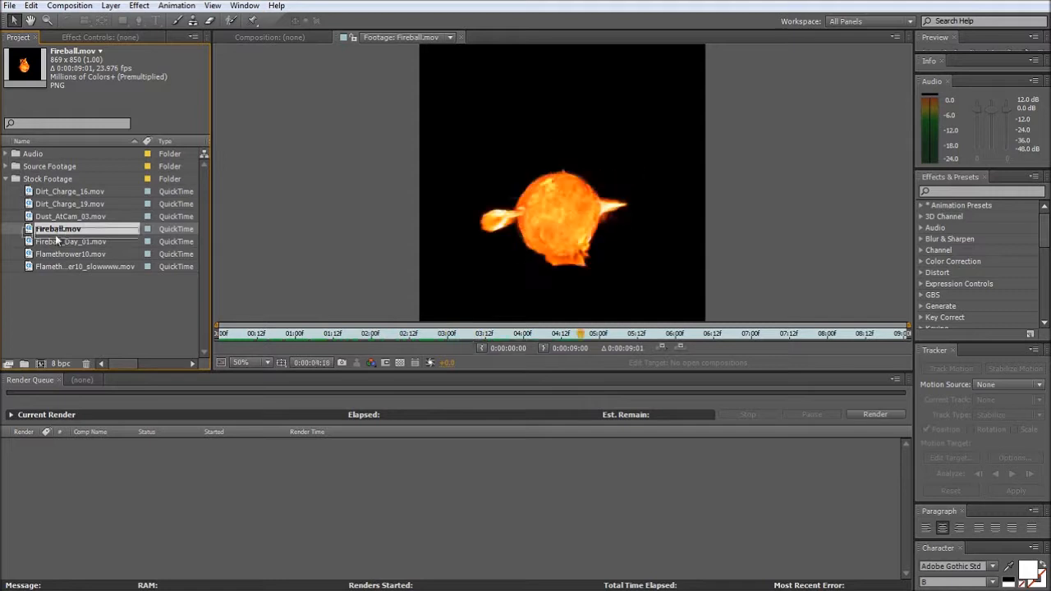
left_click_drag(57, 239, 40, 365)
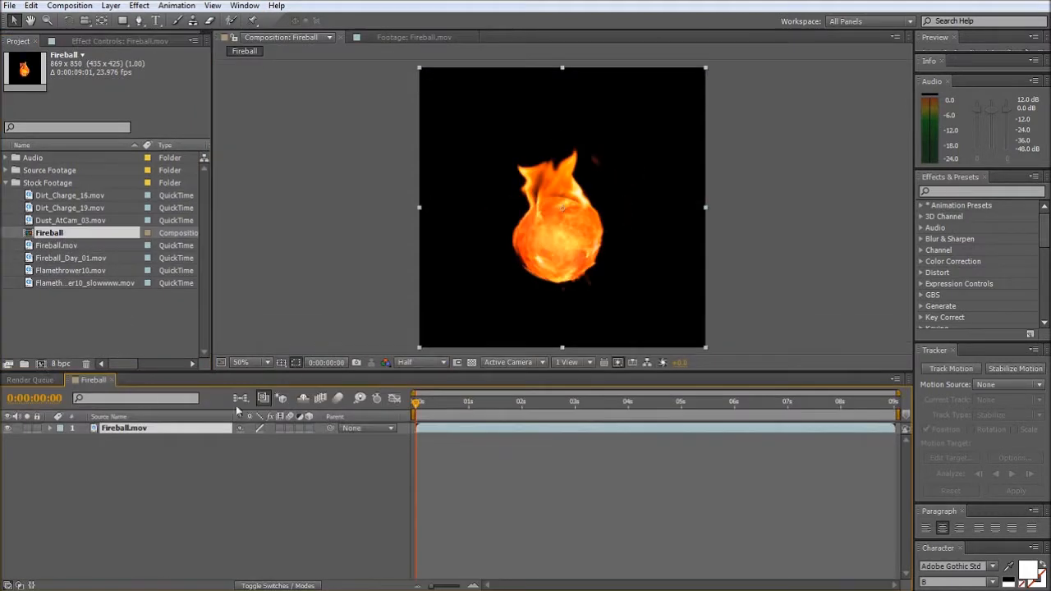
left_click(473, 362)
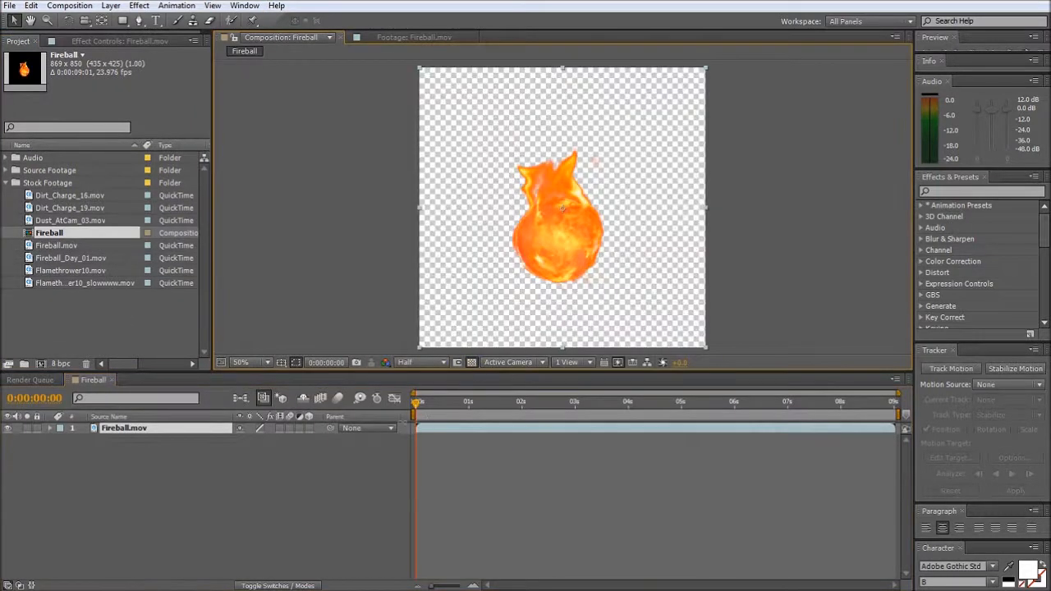
left_click_drag(418, 404, 448, 418)
key("Home")
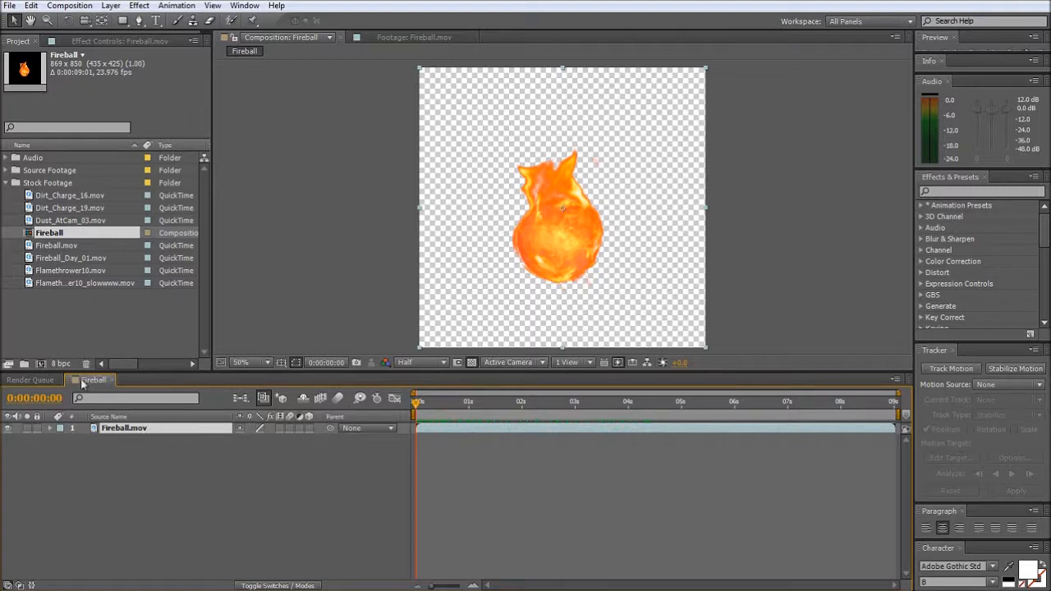
- Delete the Fireball composition from the project
left_click(50, 235)
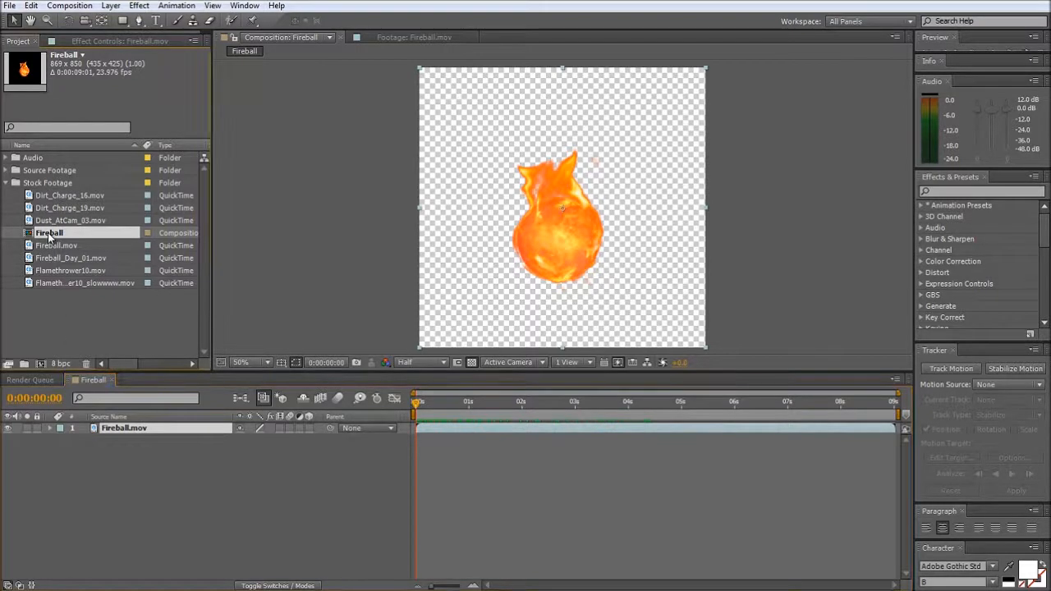
key("Delete")
key("Return")
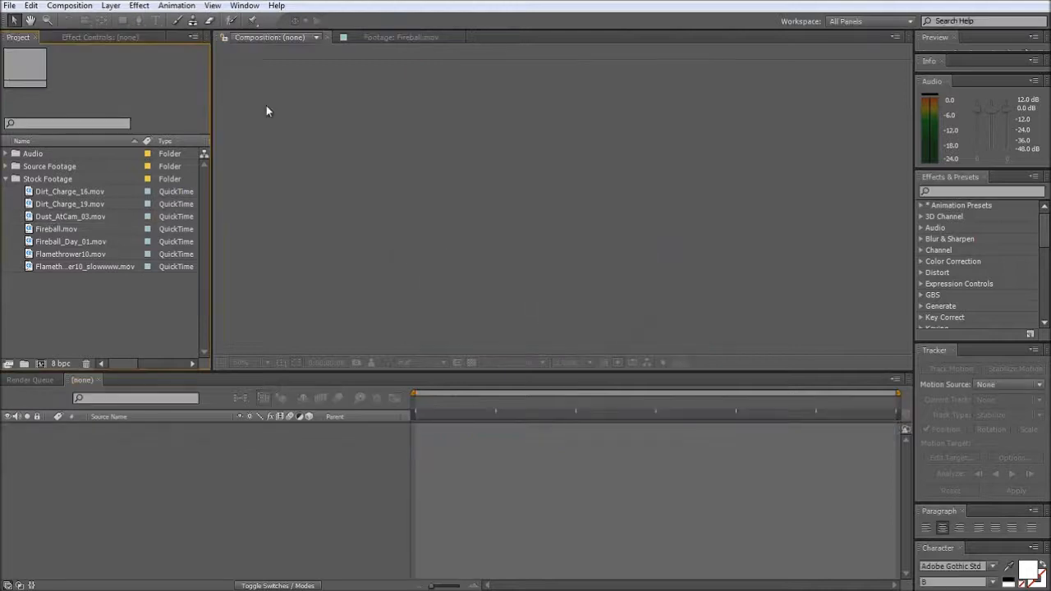
- Open the Flamethrower10.mov stock clip in the footage viewer
left_click(56, 244)
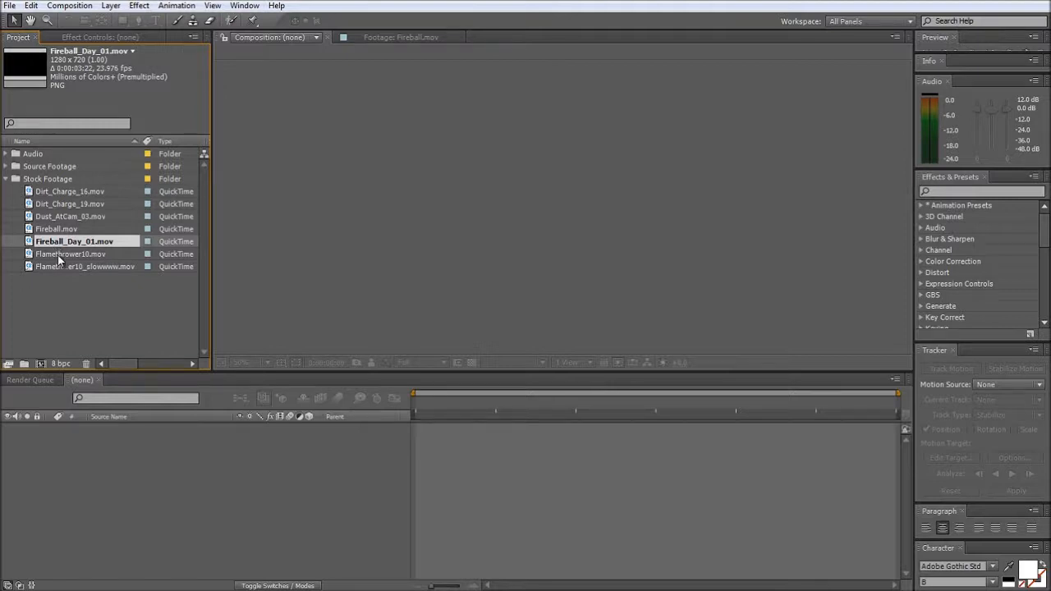
double_click(59, 255)
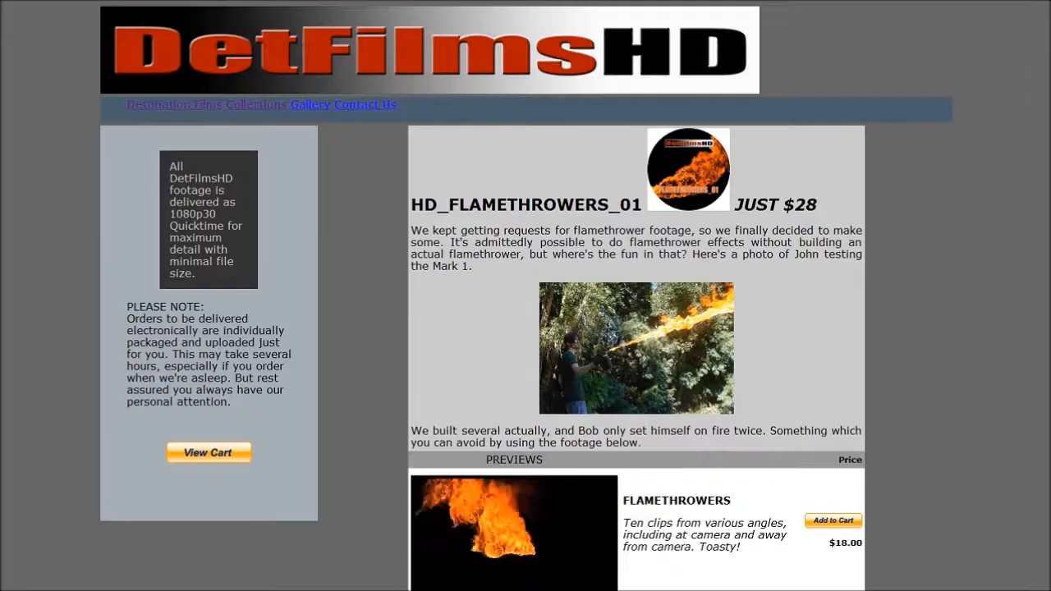
- Look through the Flamethrowers and Dragon Breath clip packages on the DetFilmsHD web page
scroll(837, 398, "down", 2)
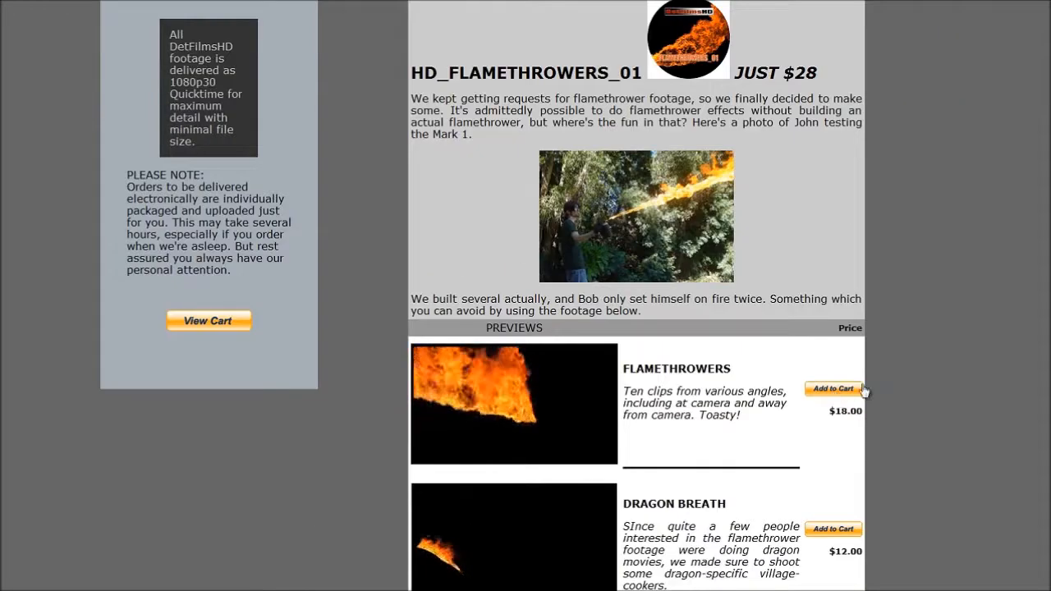
scroll(834, 390, "down", 1)
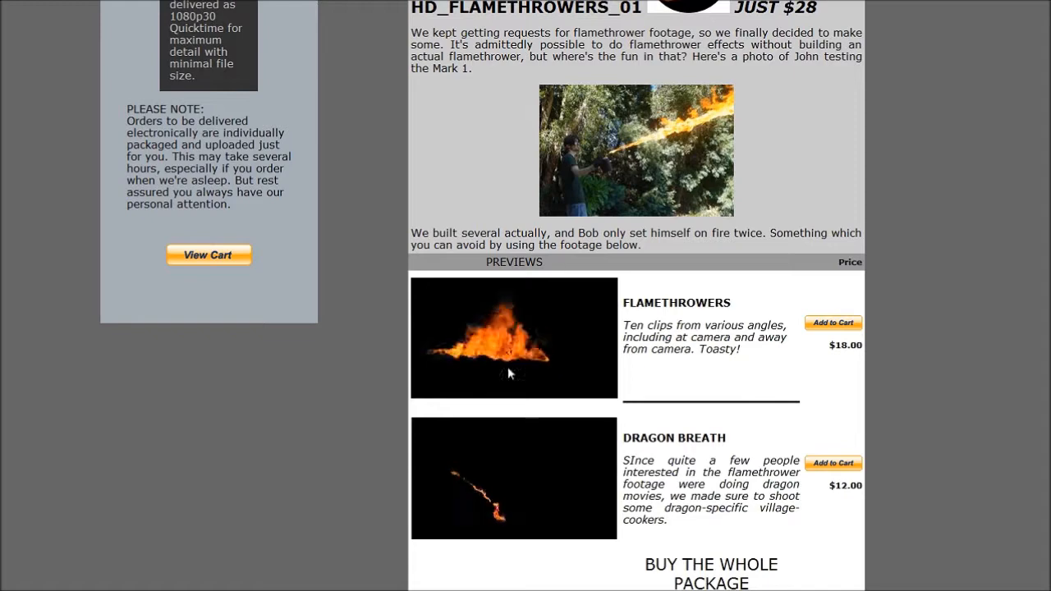
scroll(463, 386, "down", 1)
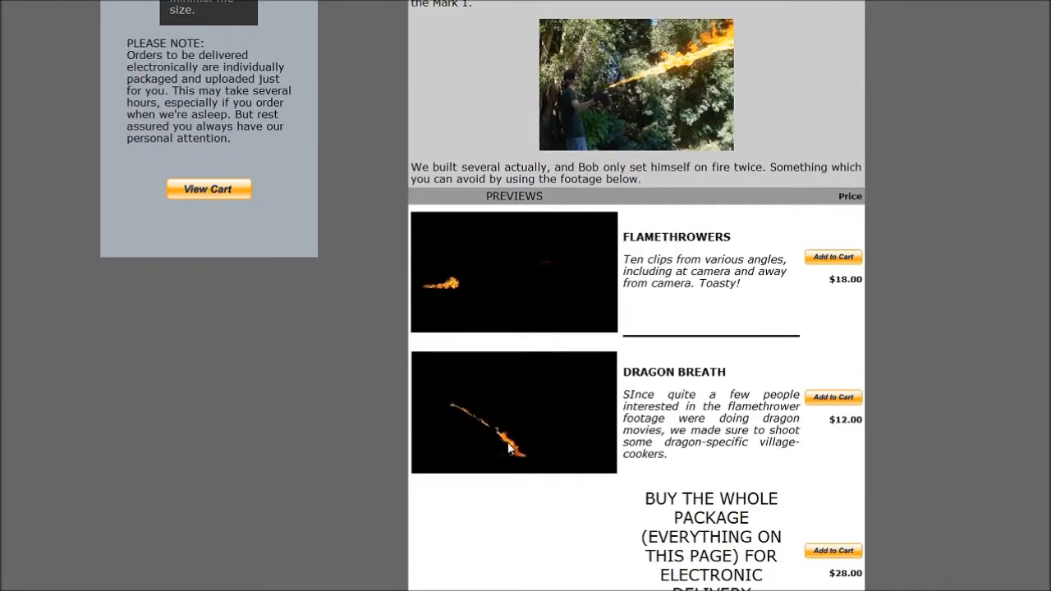
scroll(509, 423, "up", 1)
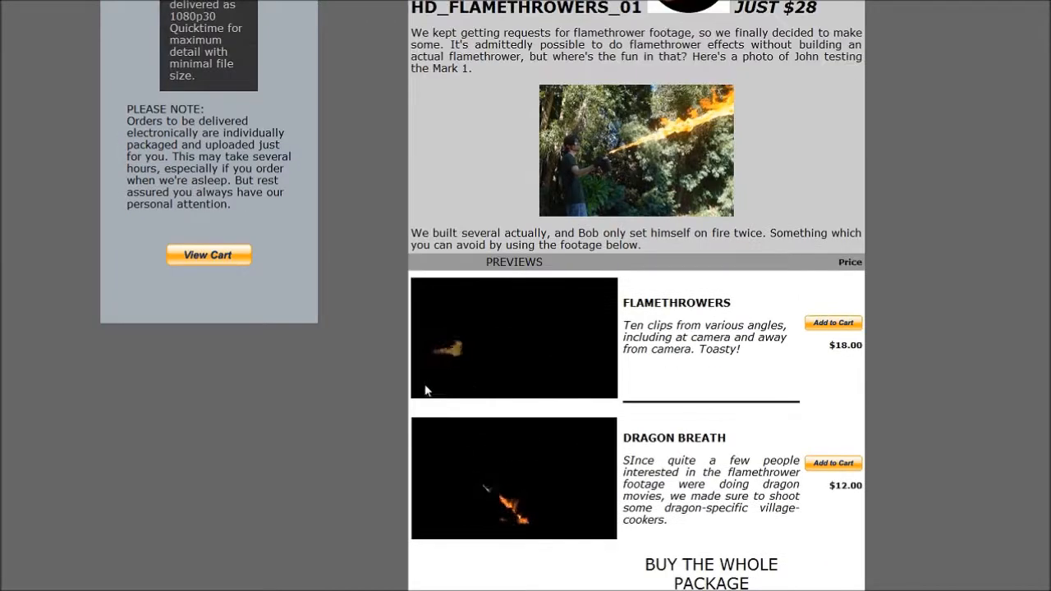
scroll(612, 312, "up", 2)
scroll(612, 312, "down", 2)
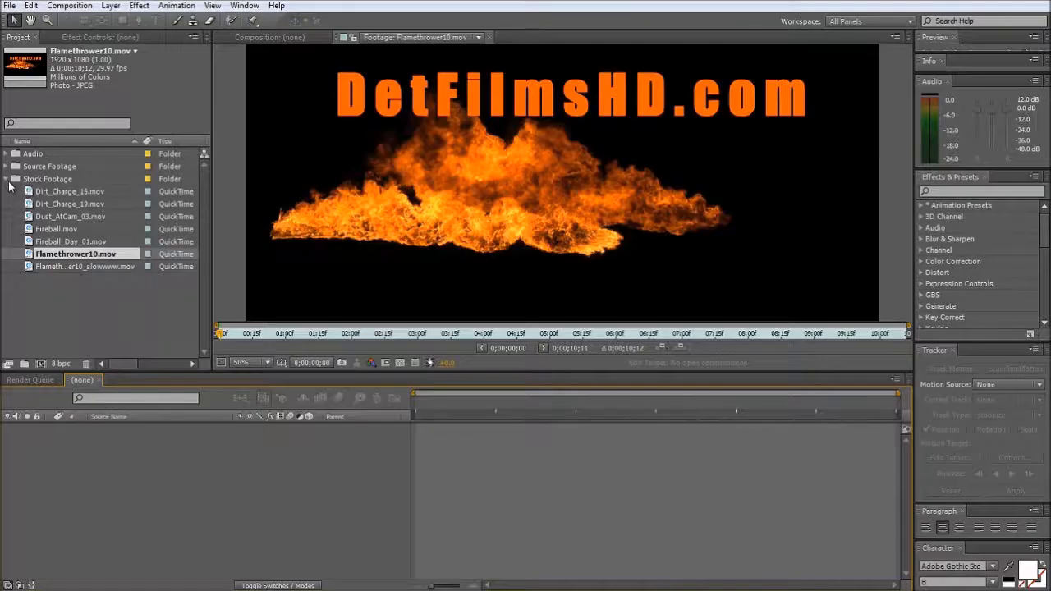
- Collapse the Stock Footage folder and look at the two slow-down sound files in the Audio folder
left_click(6, 179)
left_click(6, 153)
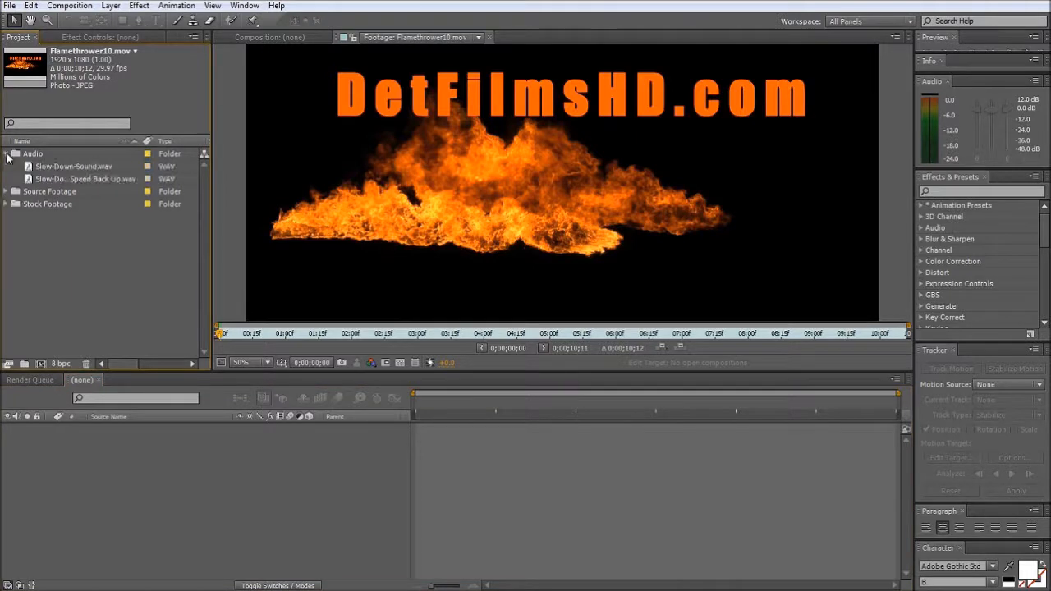
left_click(57, 168)
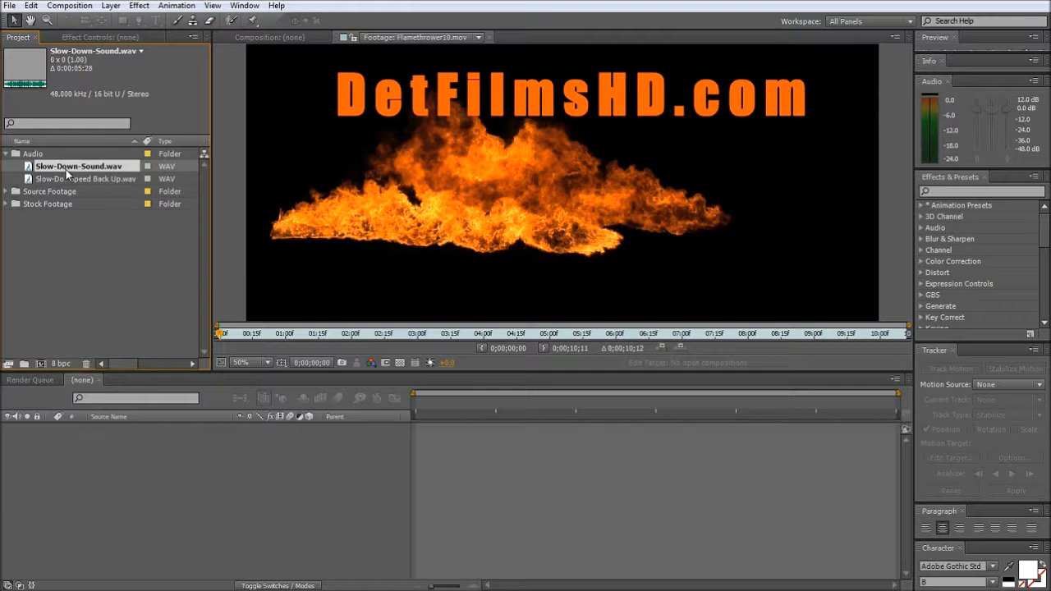
left_click(67, 179)
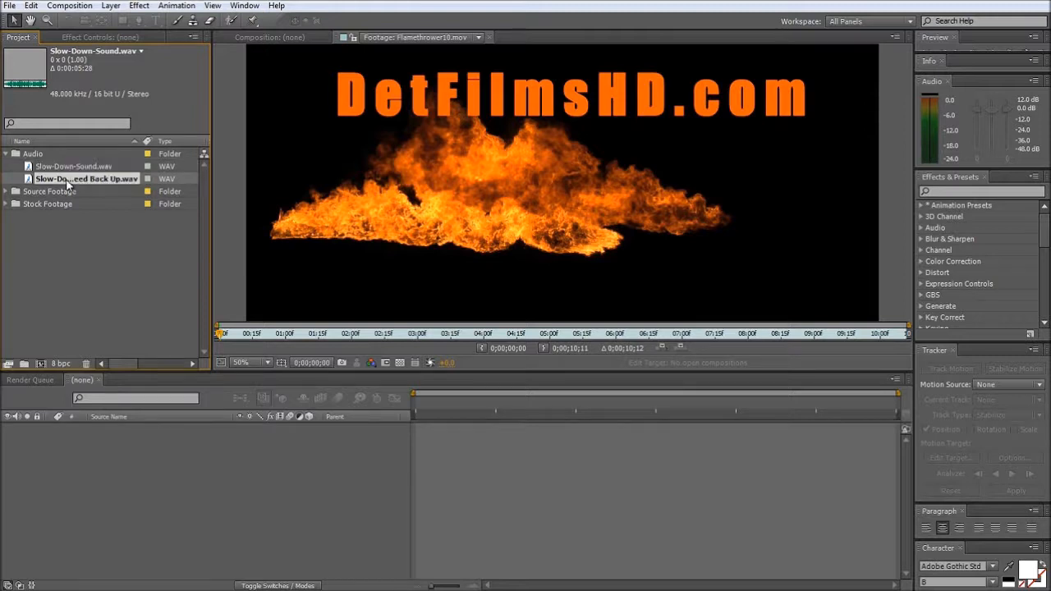
left_click(66, 168)
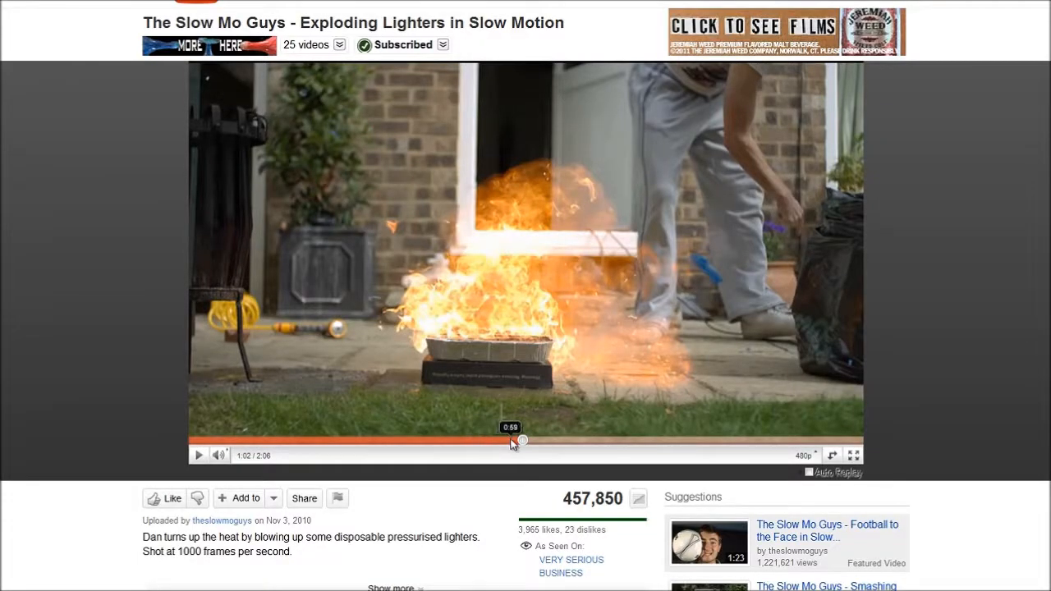
- Skim the Slow Mo Guys exploding lighters video in the browser with its sound muted
left_click_drag(511, 443, 539, 441)
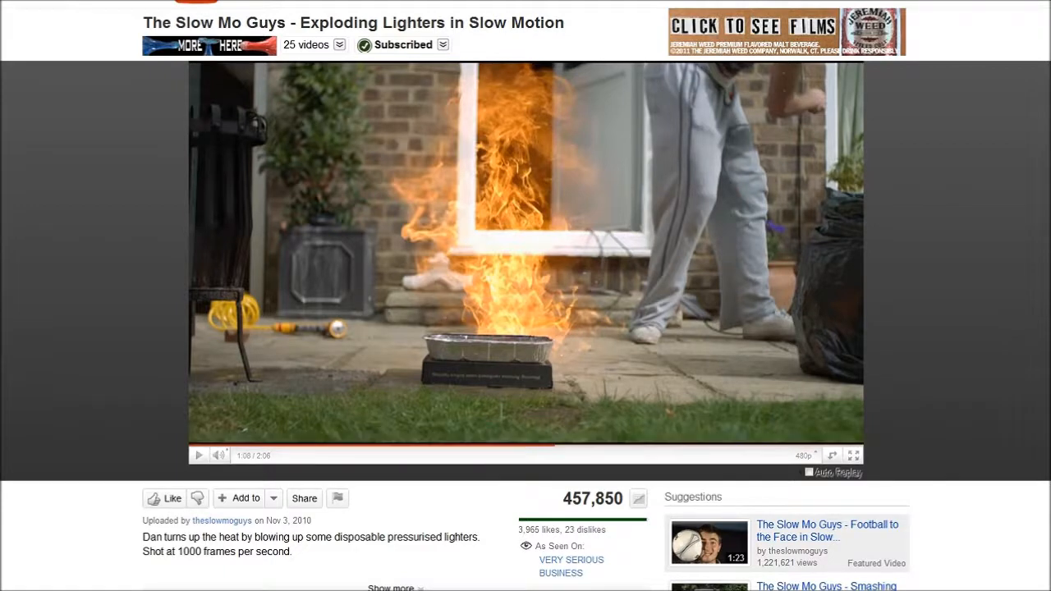
left_click(216, 458)
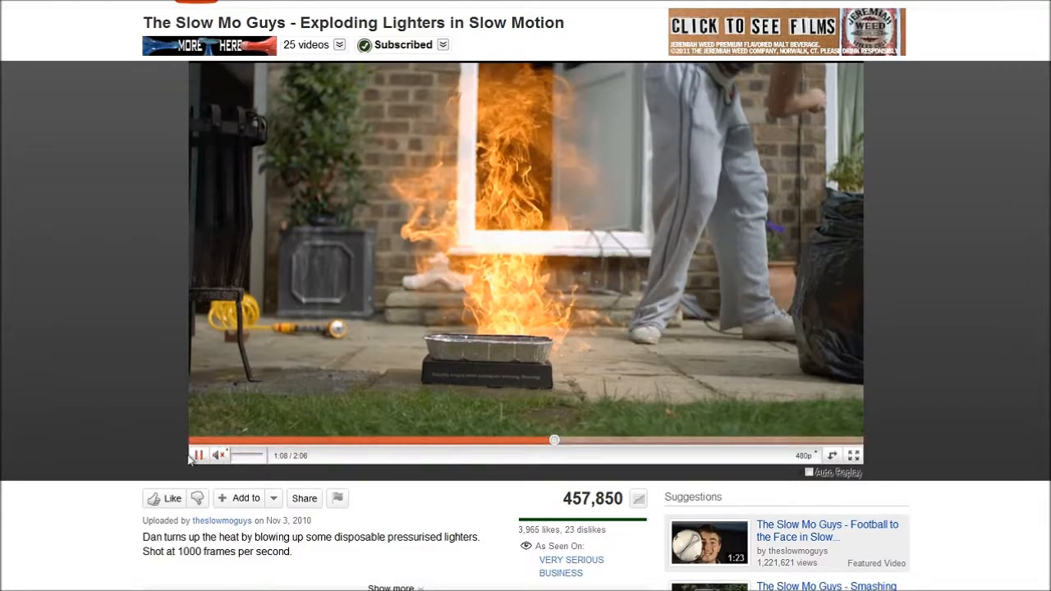
left_click(578, 444)
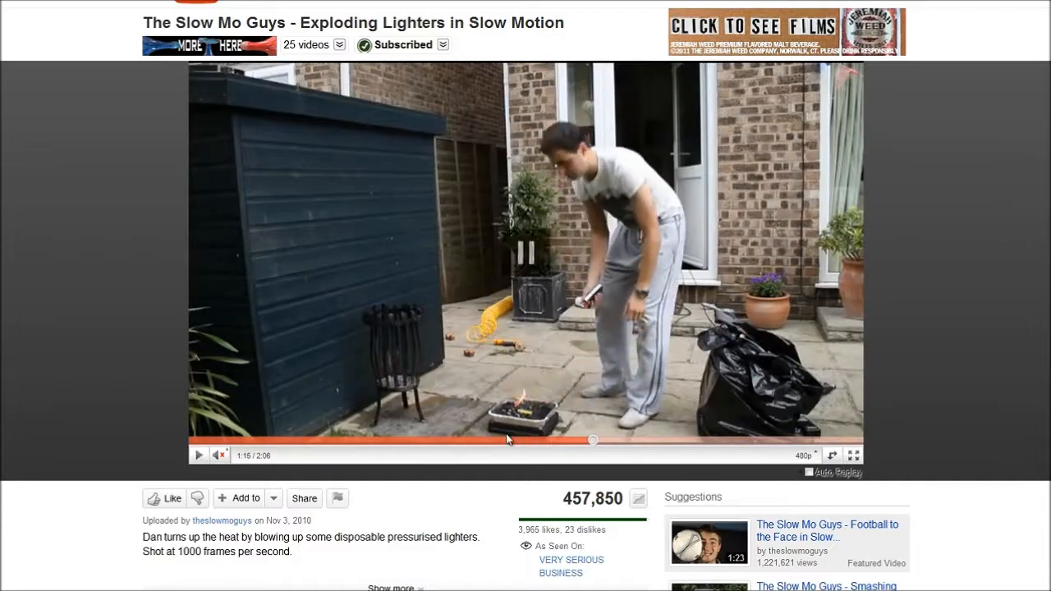
left_click(498, 413)
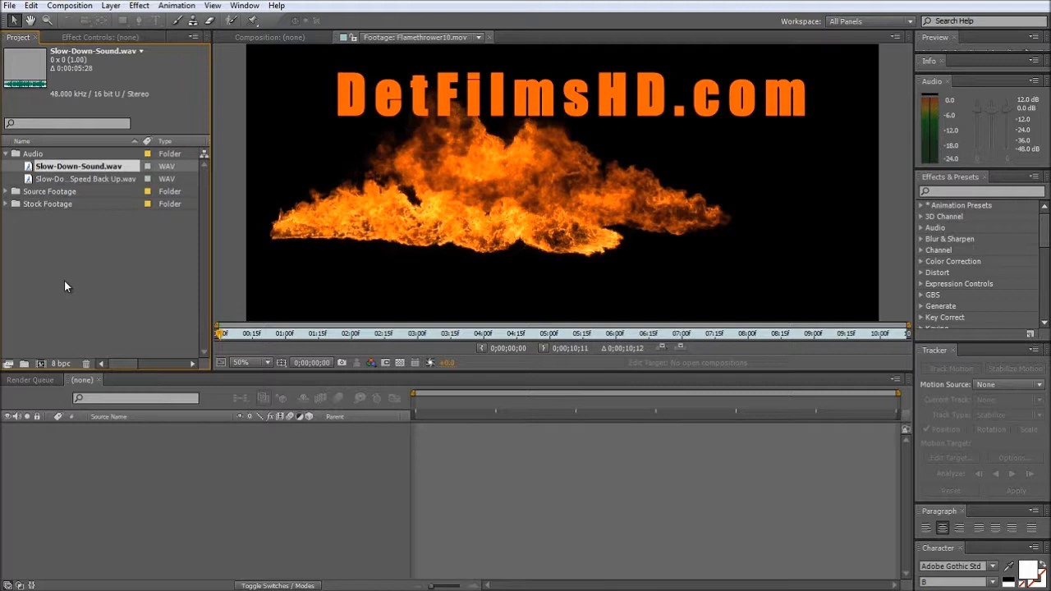
- Collapse the Audio folder, expand Source Footage and scrub through Left_footage.mp4 to about 1:31
left_click(6, 154)
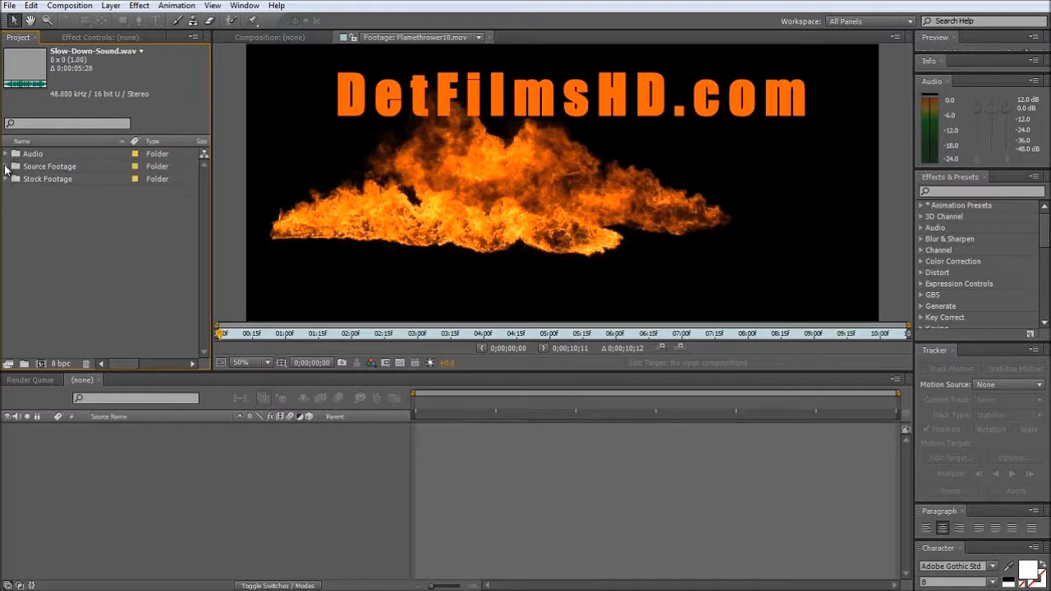
left_click(6, 166)
left_click(66, 179)
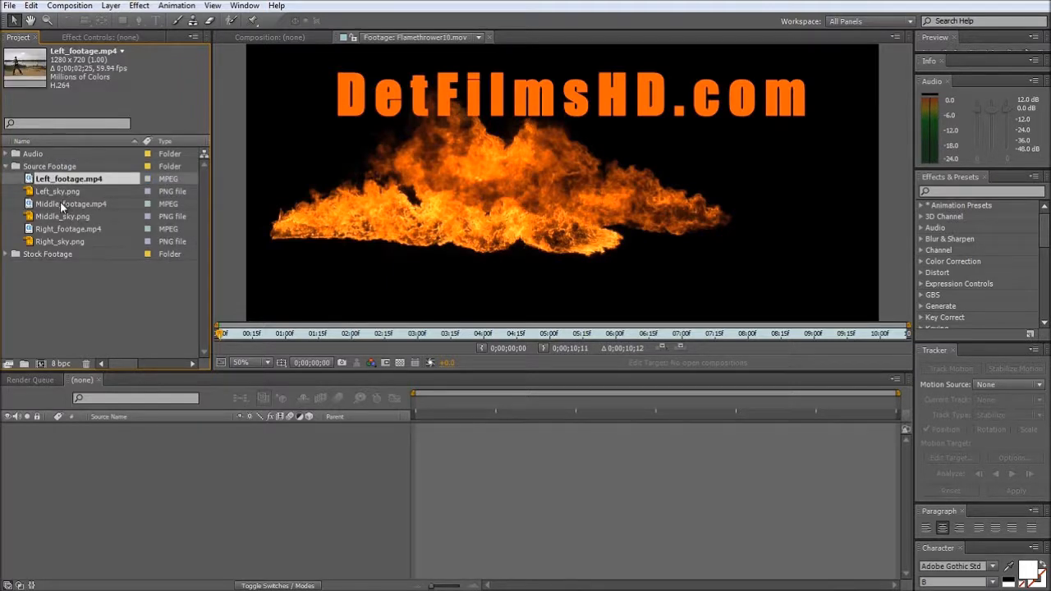
left_click(60, 202)
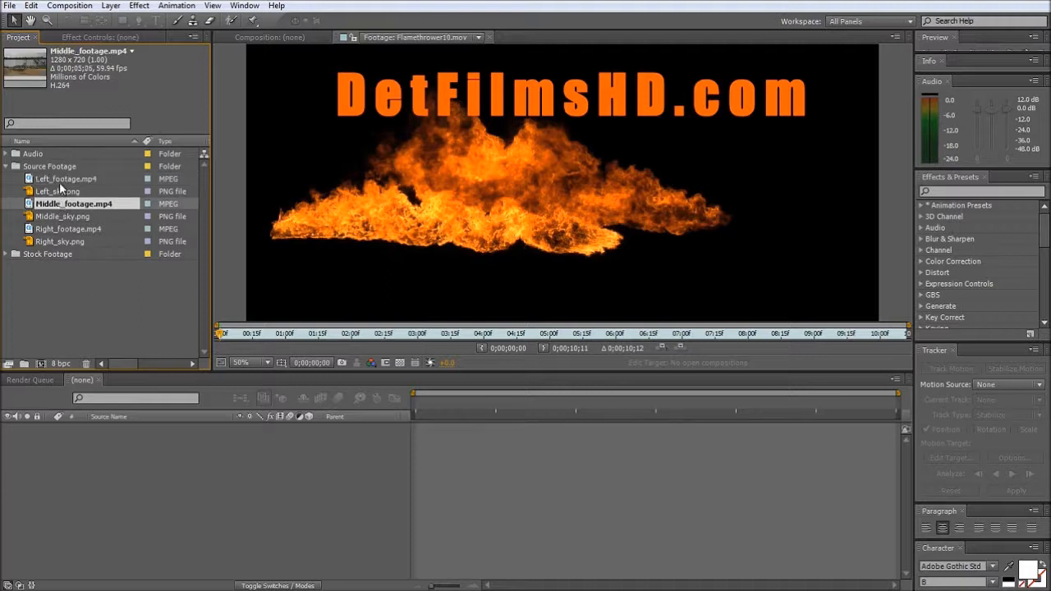
left_click(59, 179)
double_click(59, 180)
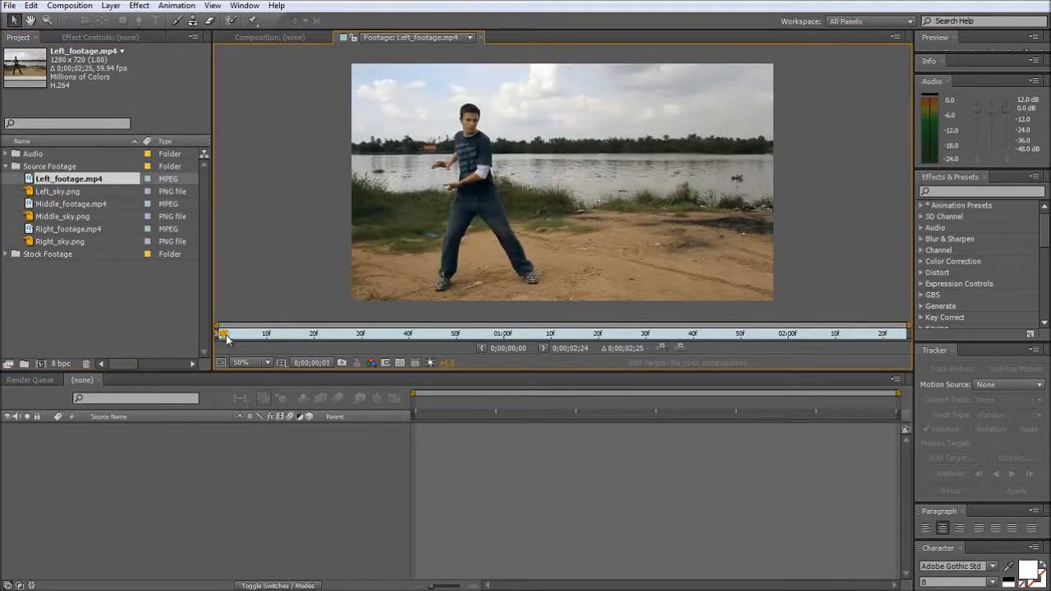
left_click_drag(222, 334, 648, 337)
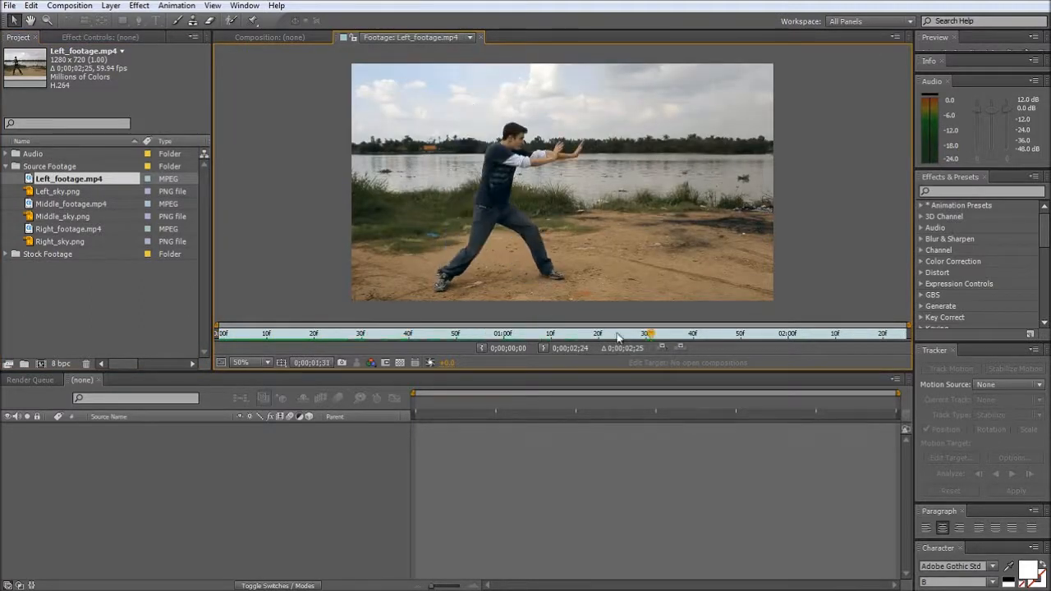
- Preview Middle_footage.mp4 to about 3:07 and Right_footage.mp4 to about 1:46 in the footage viewer
double_click(73, 206)
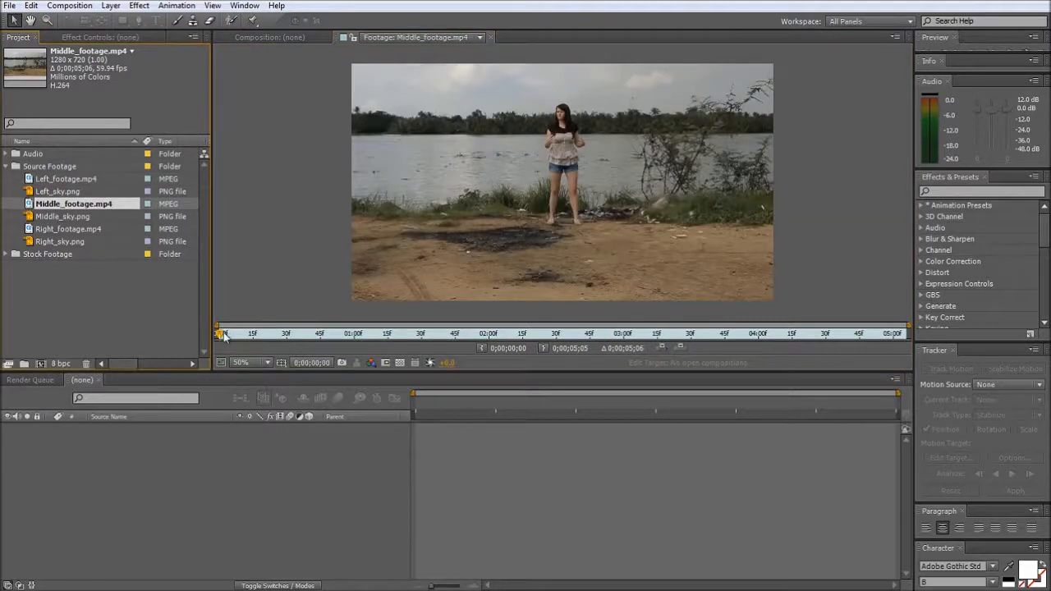
left_click_drag(222, 335, 640, 337)
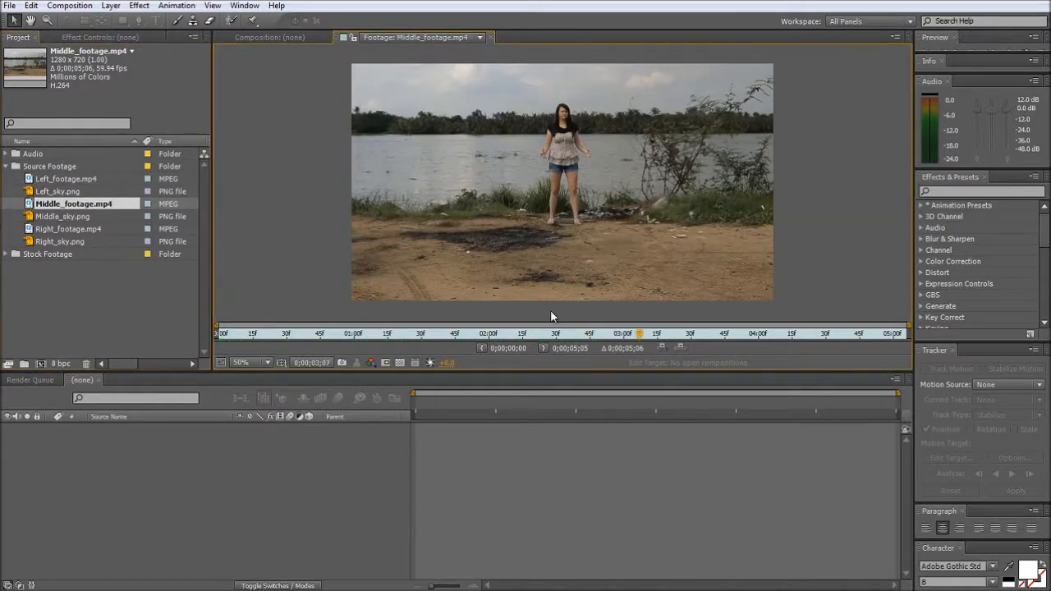
double_click(66, 229)
left_click_drag(223, 334, 638, 348)
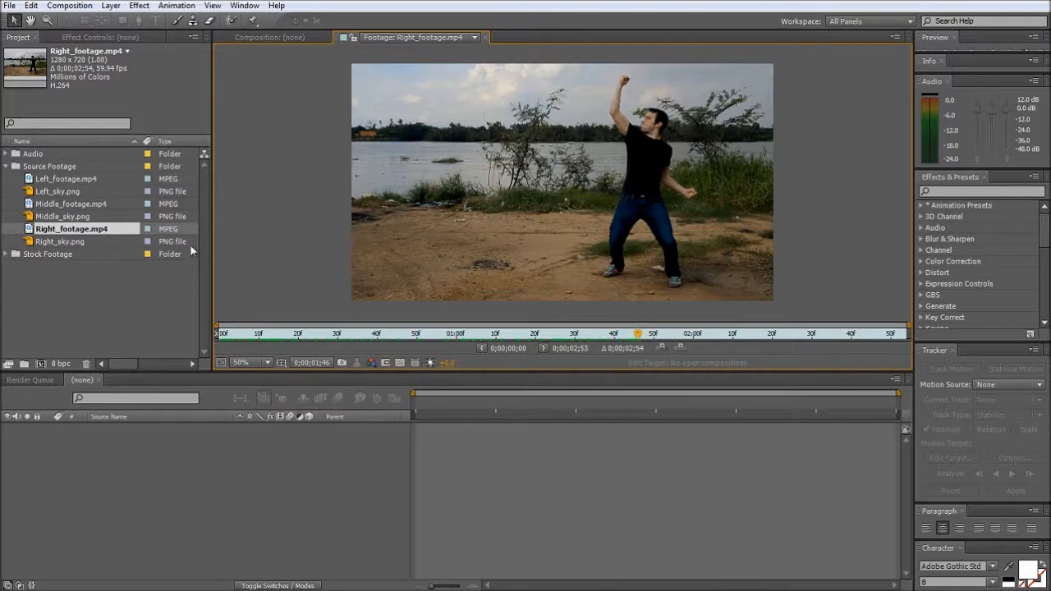
- View the still images Left_sky.png, Middle_sky.png and Right_sky.png one after another
left_click(49, 194)
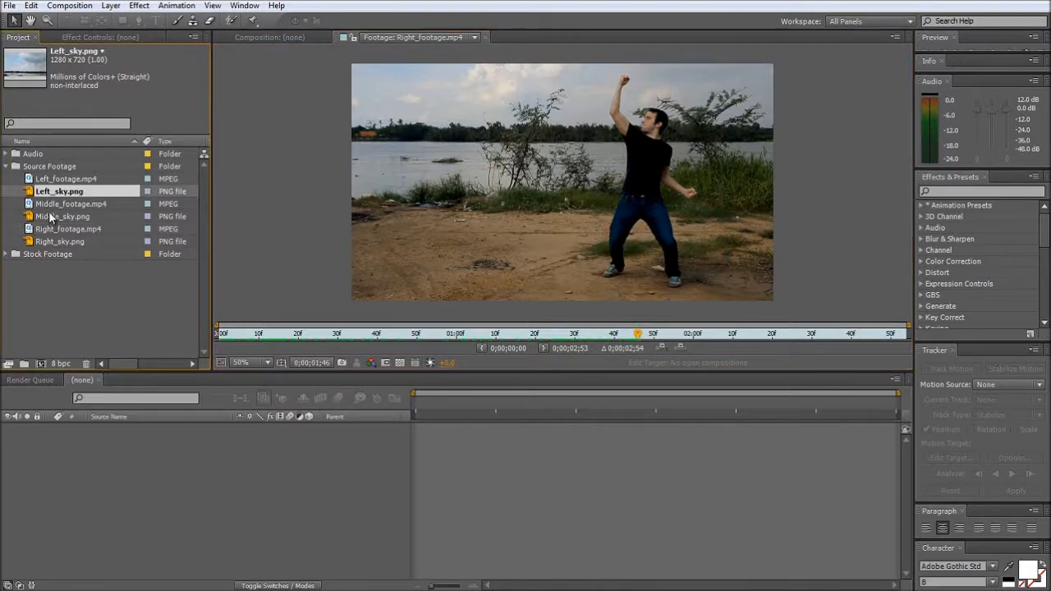
double_click(52, 194)
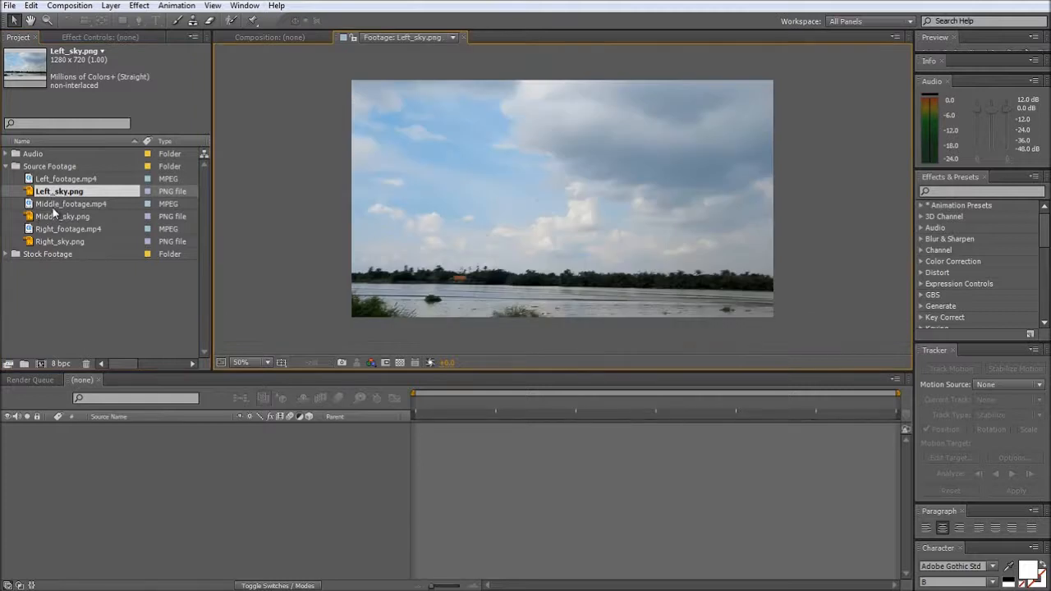
left_click(53, 217)
double_click(53, 216)
double_click(51, 242)
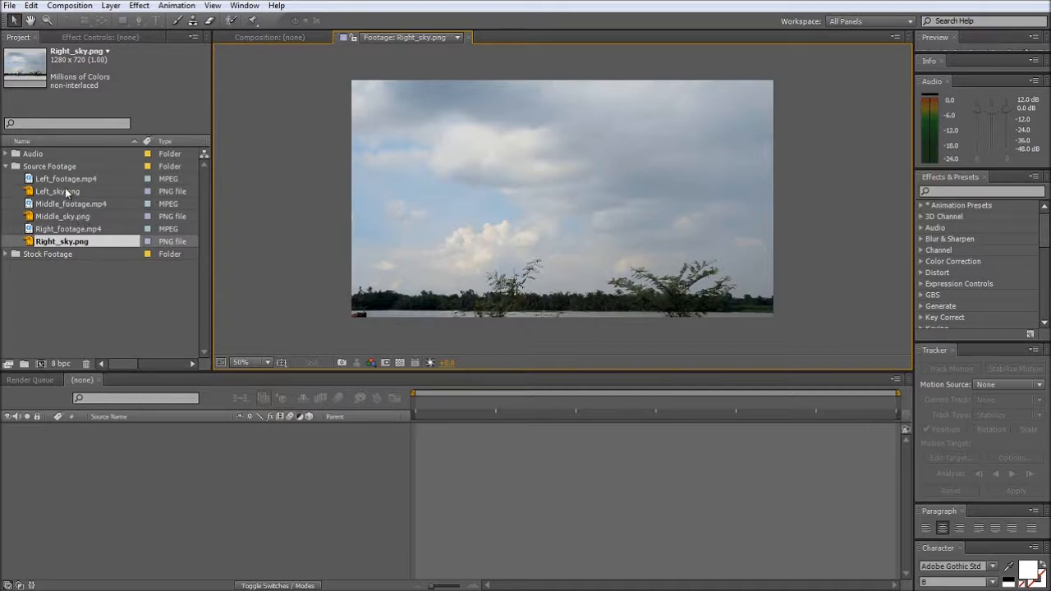
- Create a new composition 2500 px wide and 720 px high, and turn off its transparency grid
left_click(58, 320)
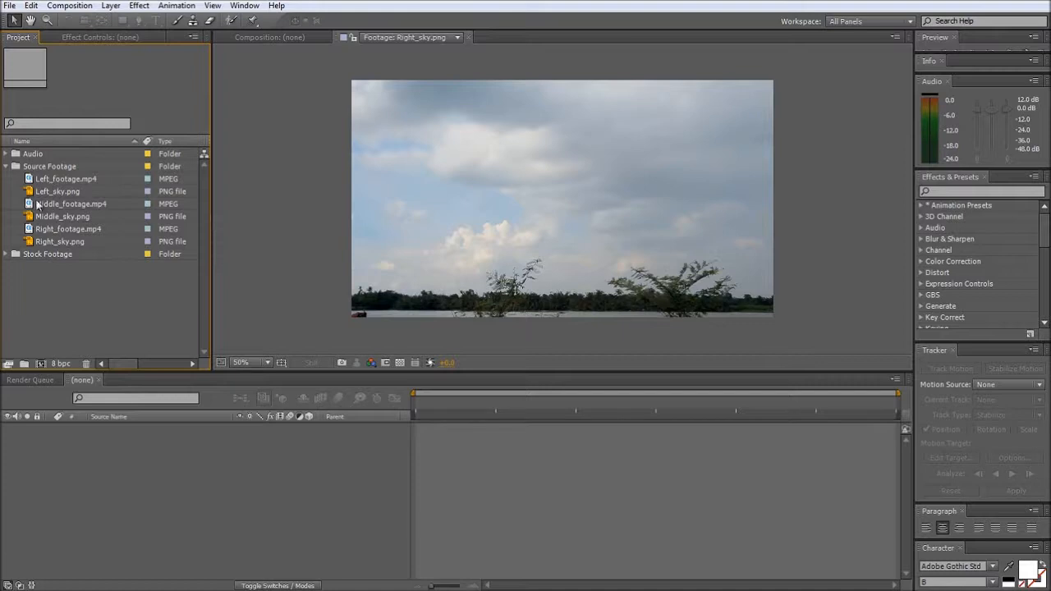
left_click(40, 364)
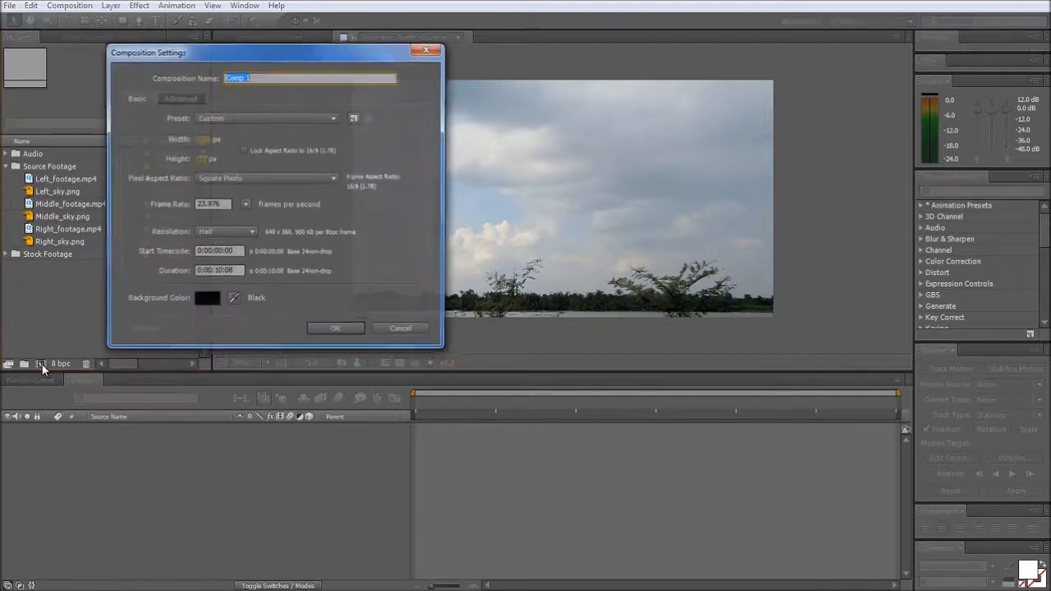
left_click(202, 140)
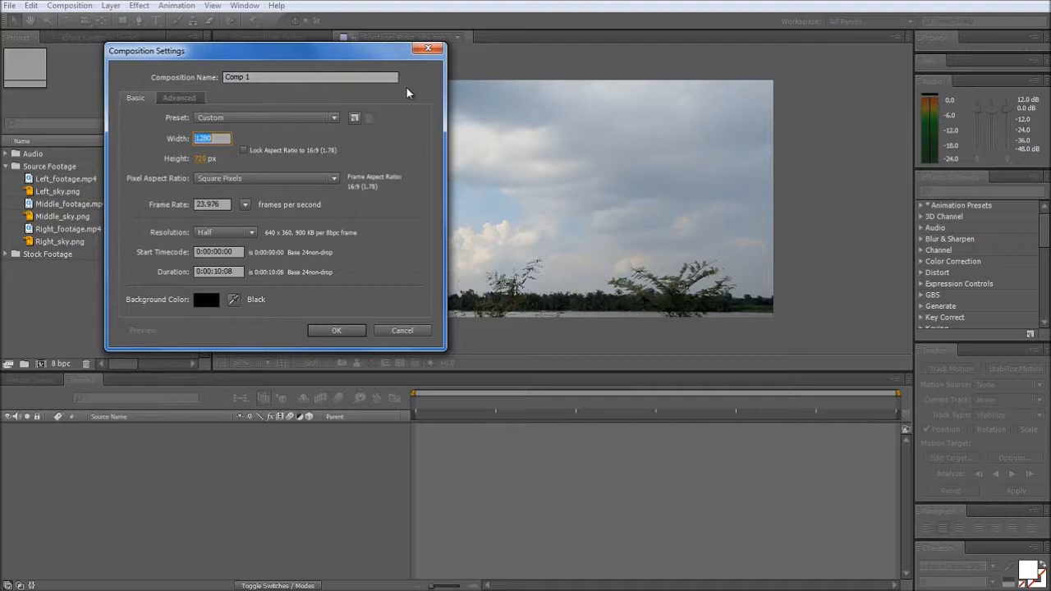
type("2500")
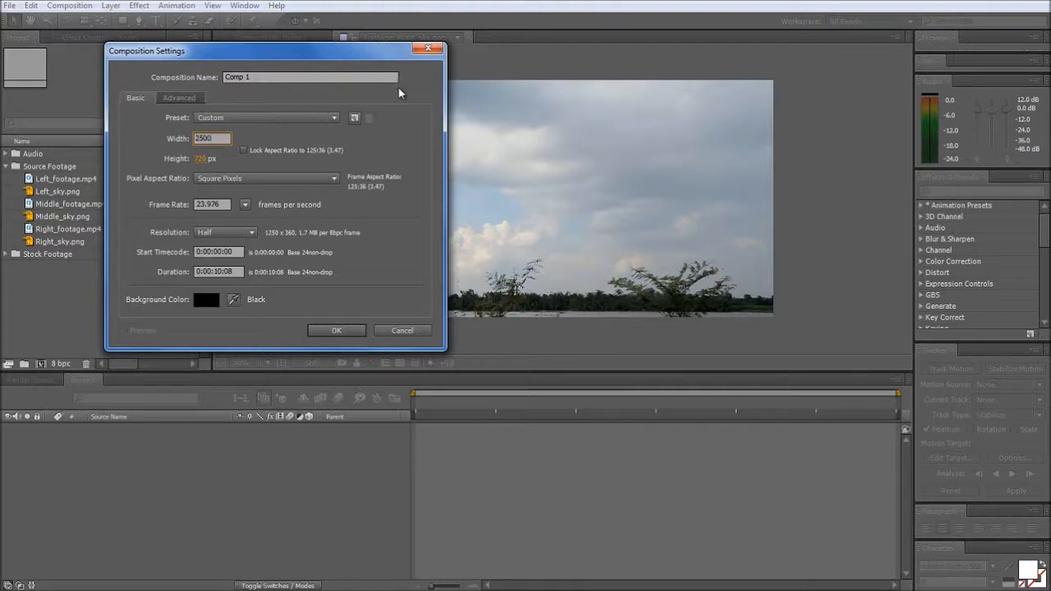
left_click(334, 332)
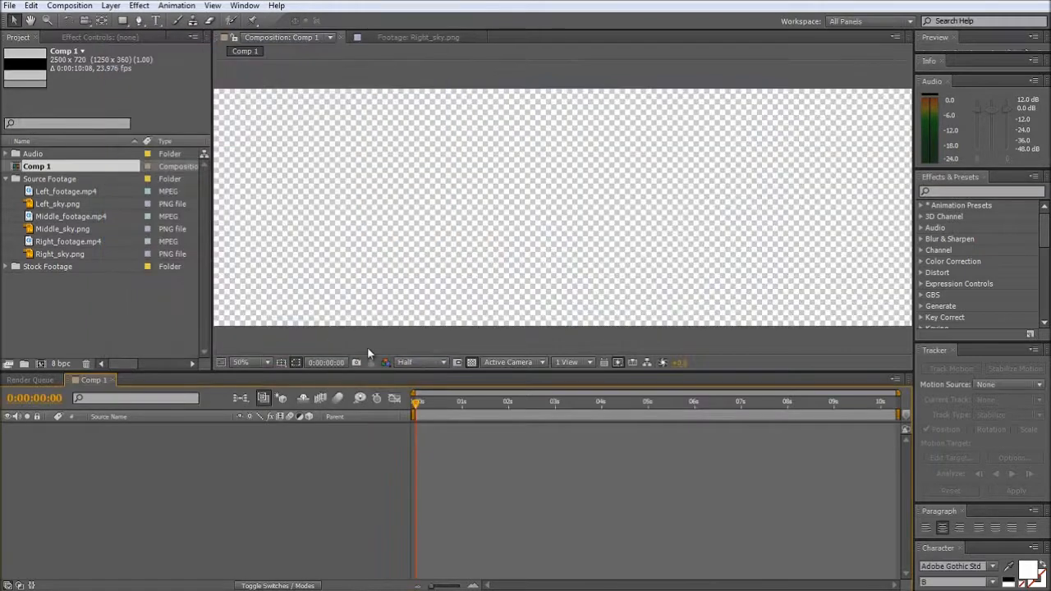
scroll(453, 271, "down", 1)
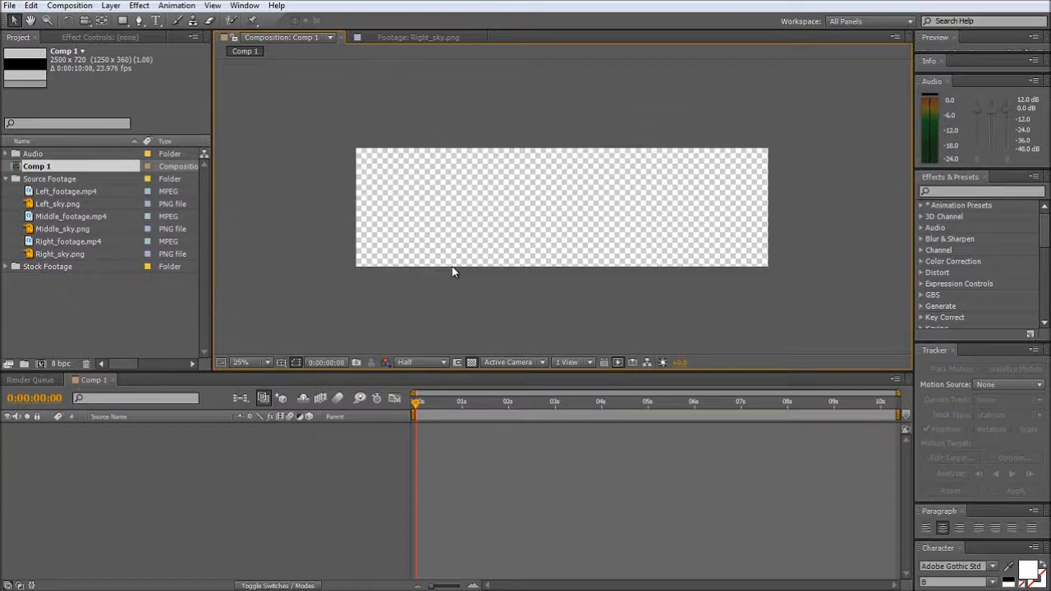
left_click(472, 362)
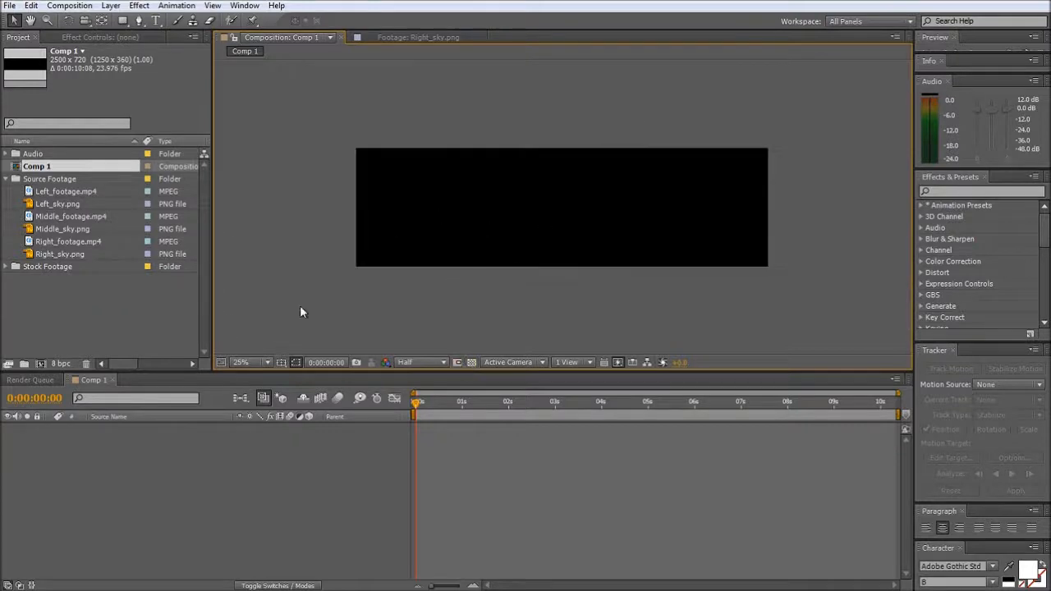
- Place Left_footage.mp4 against the composition's left edge and Right_footage.mp4 against its right edge
left_click_drag(66, 194, 464, 211)
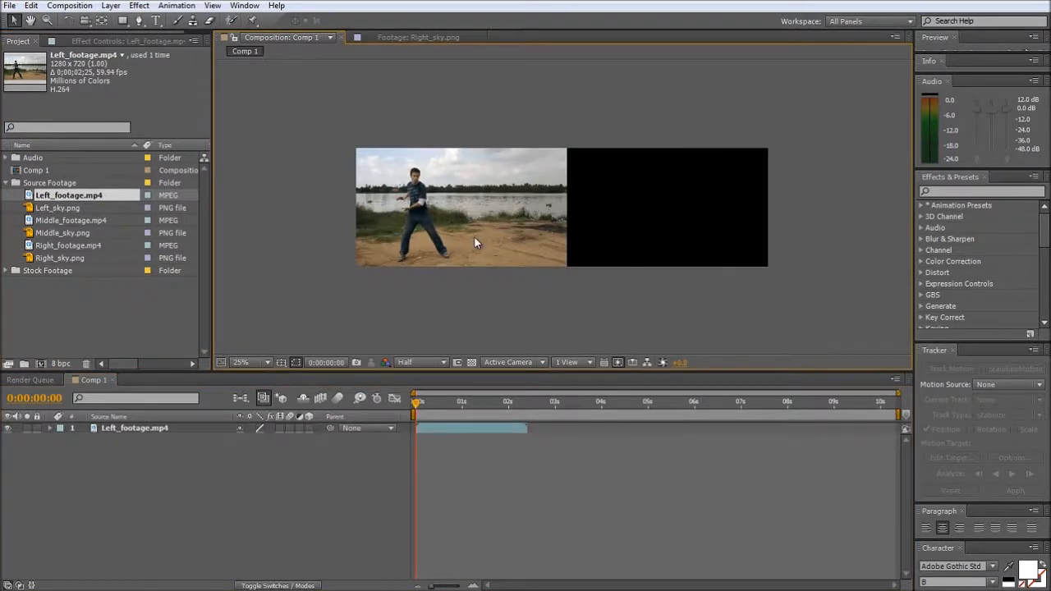
scroll(475, 238, "up", 2)
scroll(497, 253, "down", 2)
left_click_drag(59, 244, 667, 211)
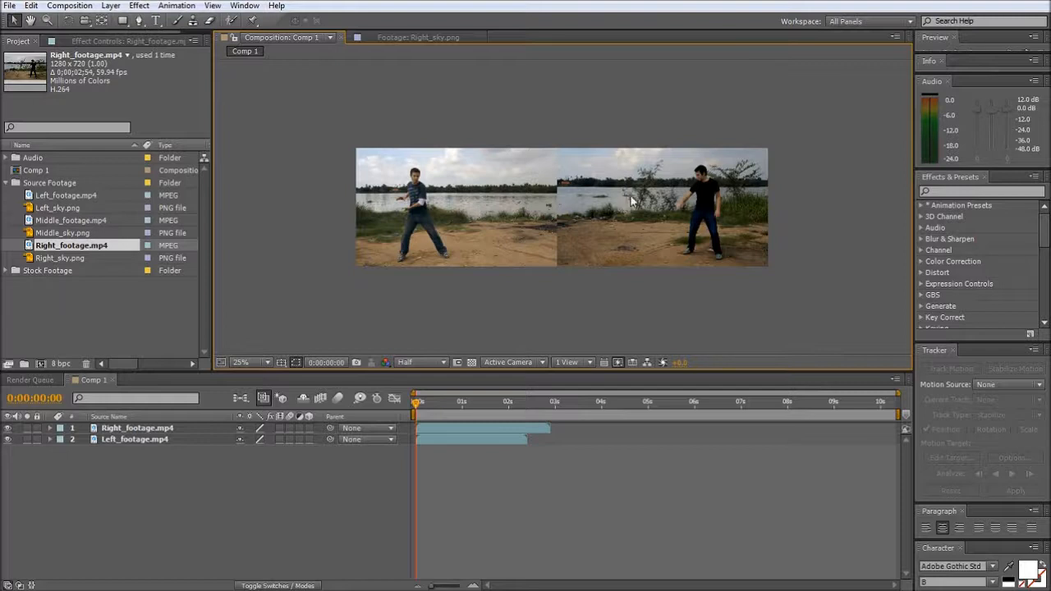
- Shift the right footage slightly down so its shoreline lines up with the left footage
left_click_drag(632, 199, 632, 206)
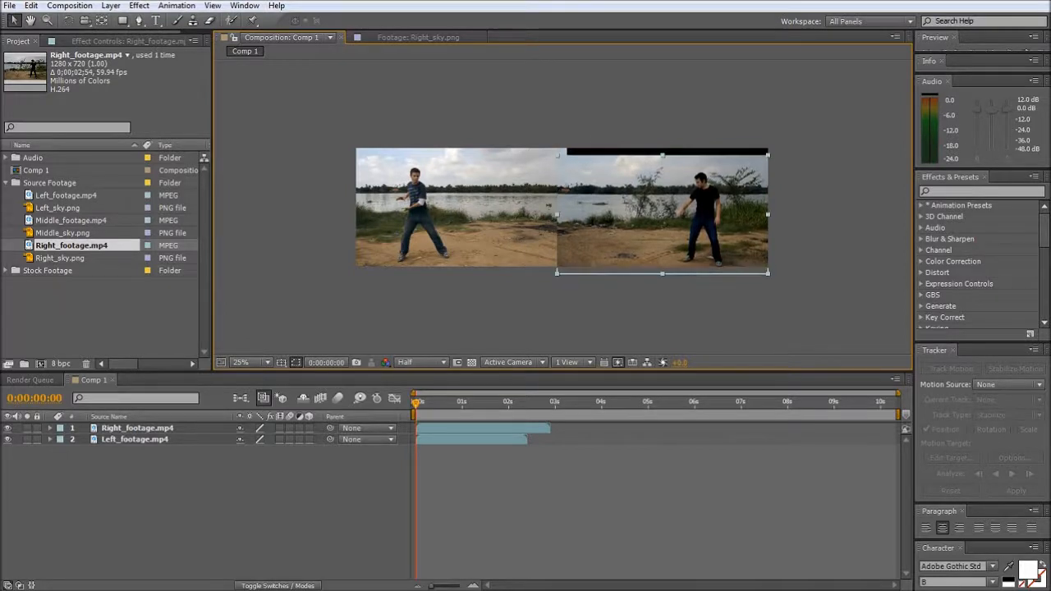
key("Up")
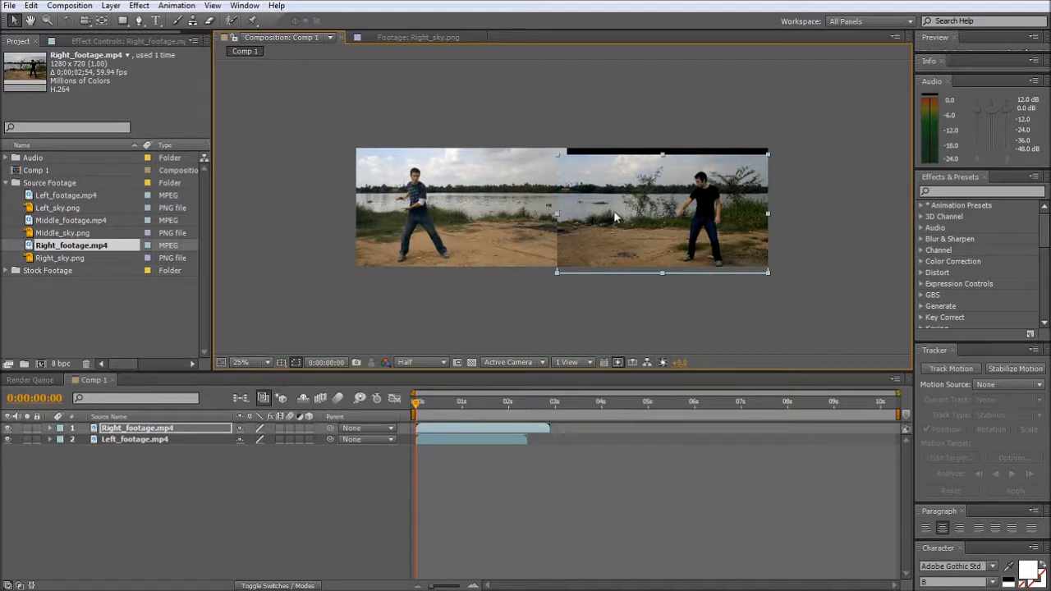
key("period")
left_click(519, 339)
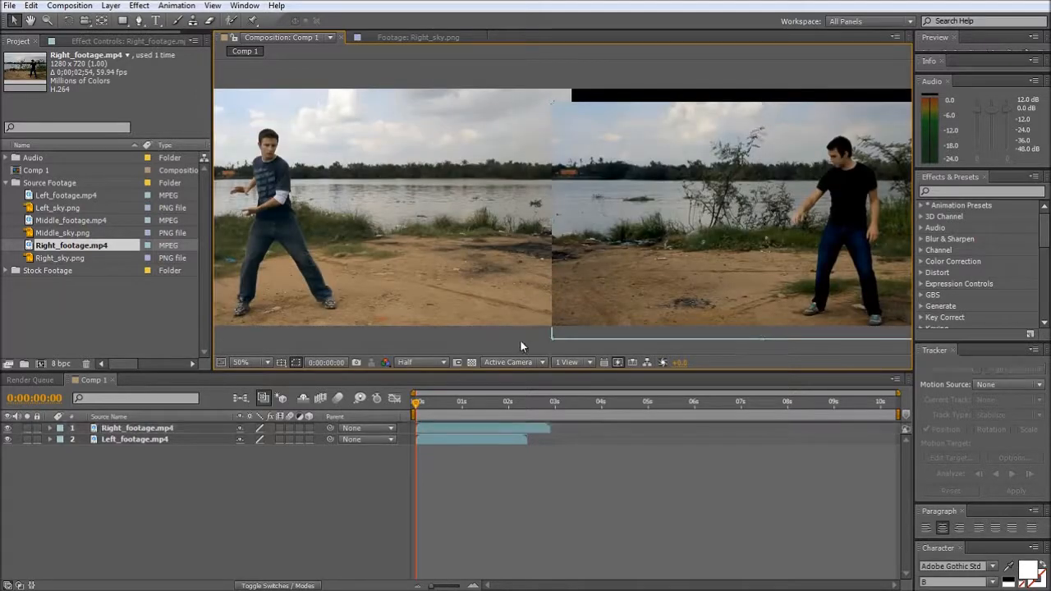
- Apply the Curves effect to Right_footage.mp4, raising the shadows and lowering the highlights of the RGB curve
left_click(629, 262)
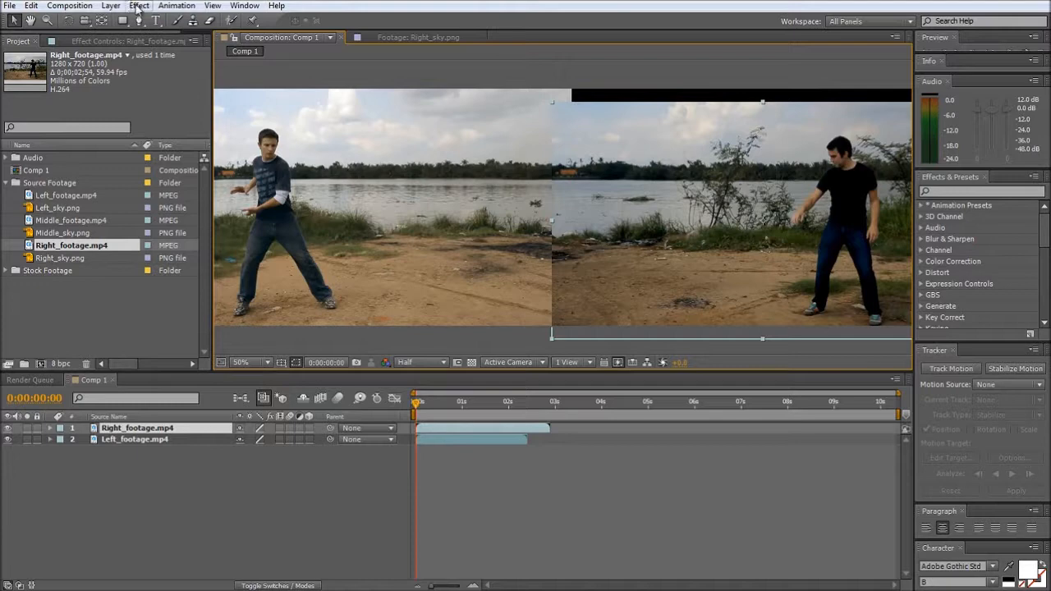
left_click(954, 190)
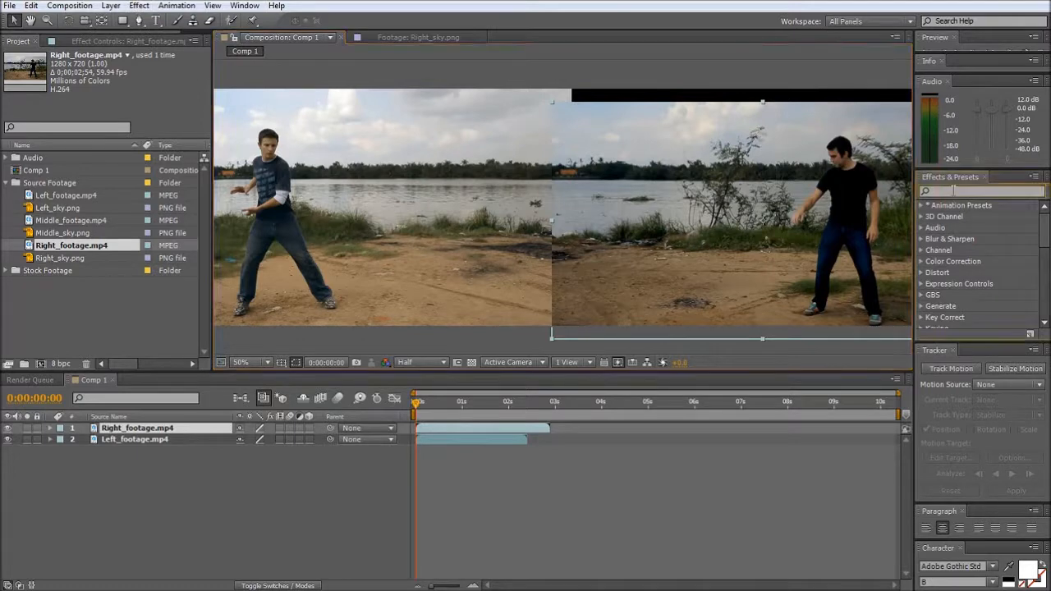
type("curves")
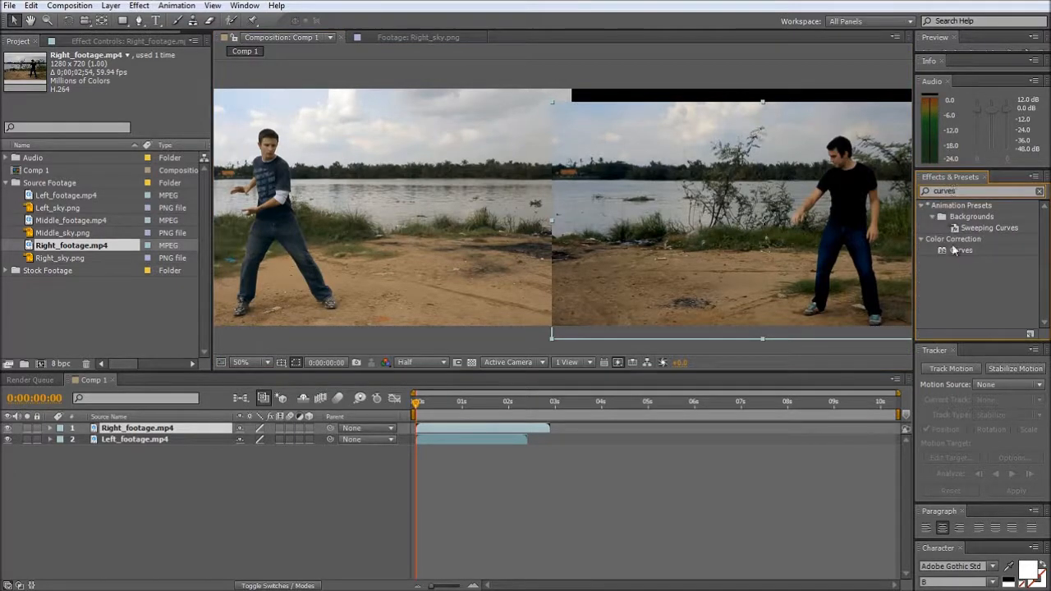
left_click_drag(954, 250, 457, 428)
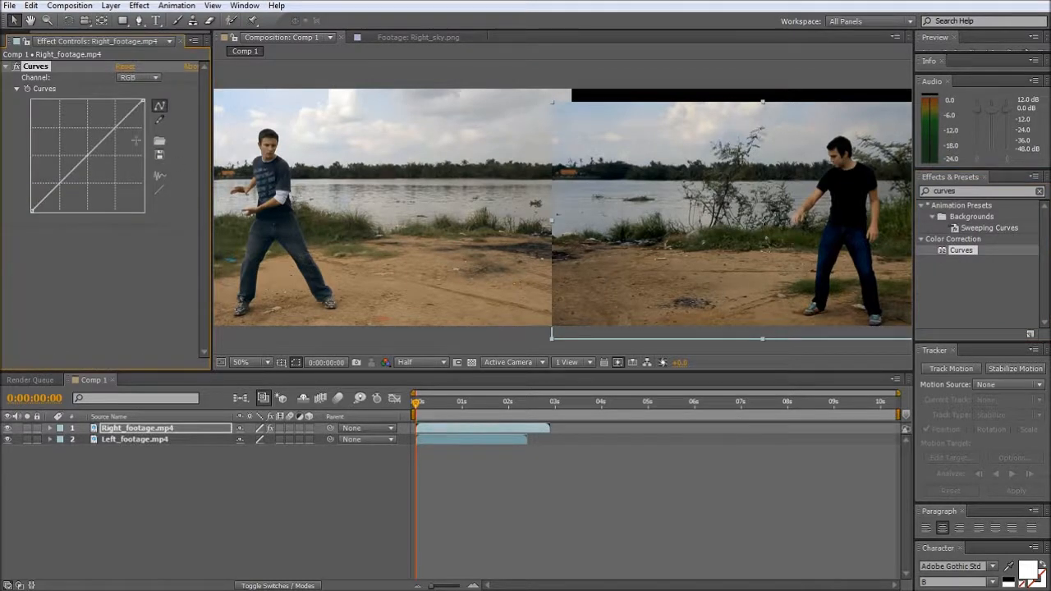
left_click_drag(60, 182, 54, 175)
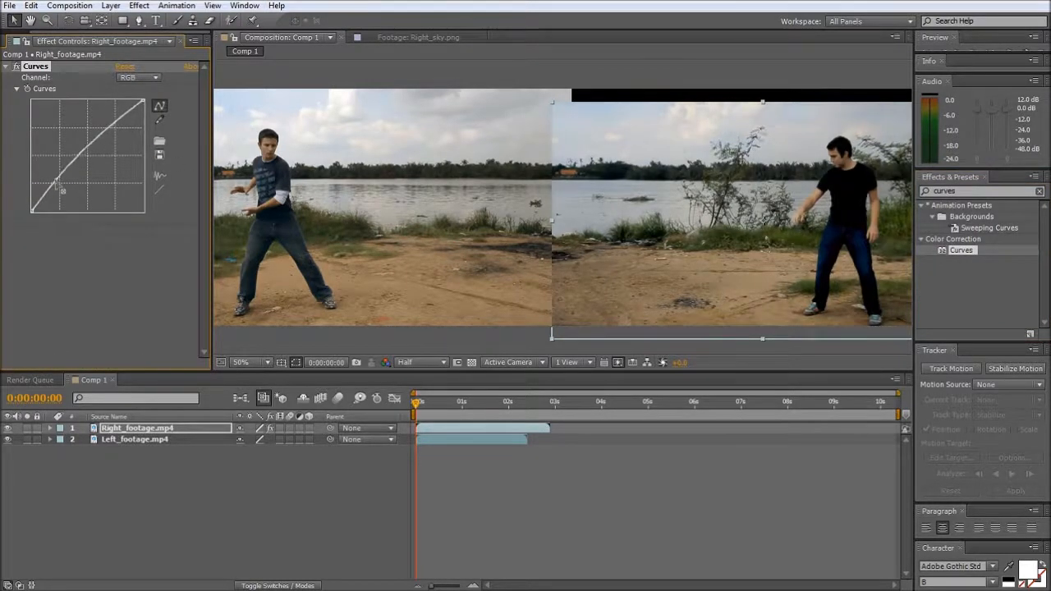
left_click_drag(124, 117, 125, 123)
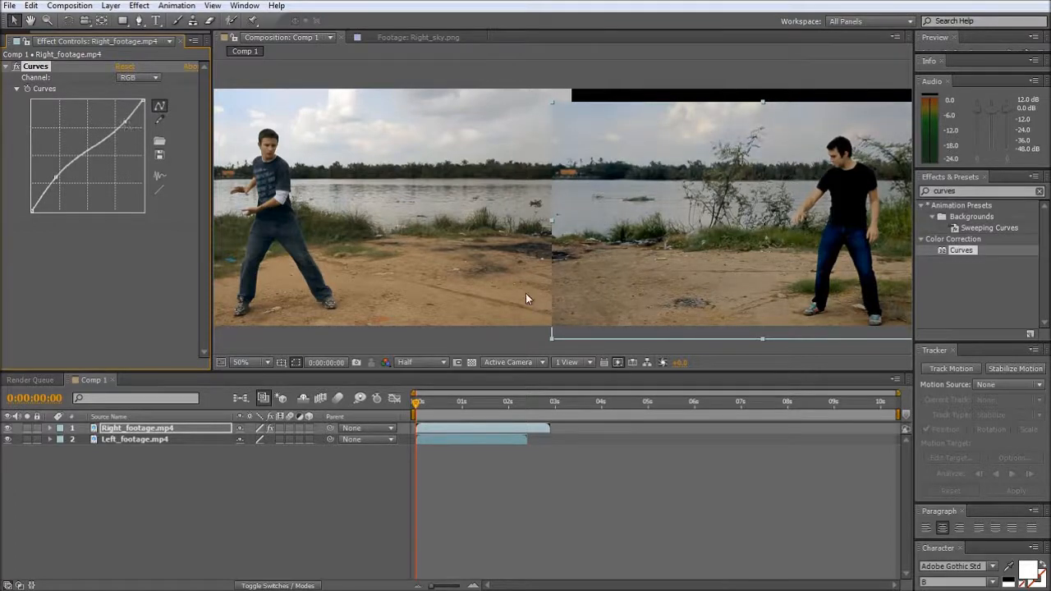
- Raise the midtones of the right footage's Red curve slightly, keeping its shadows and highlights near the diagonal
left_click(140, 77)
left_click(141, 103)
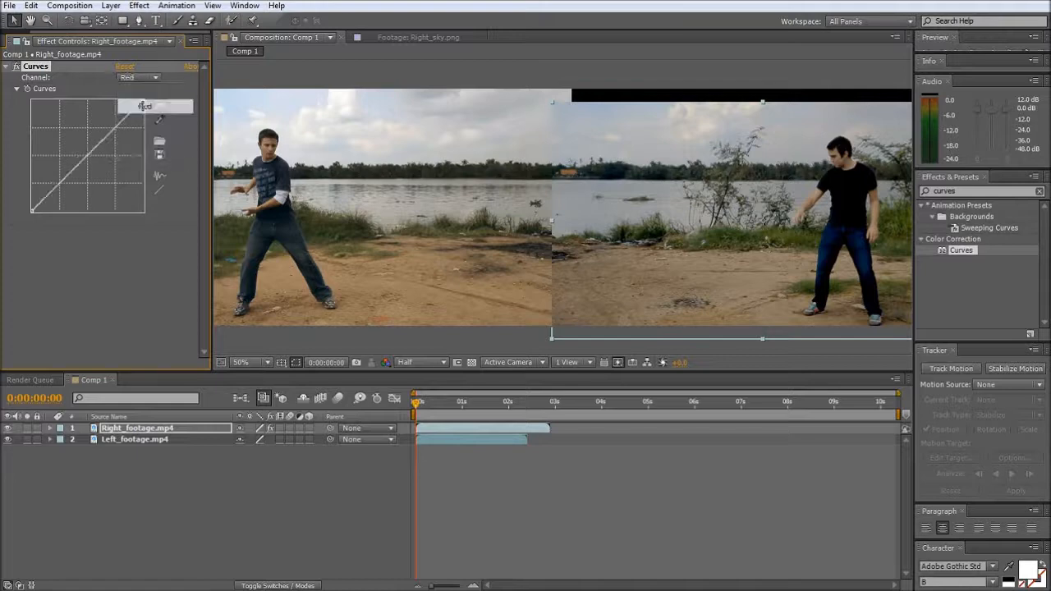
left_click_drag(90, 162, 58, 185)
left_click_drag(118, 124, 123, 122)
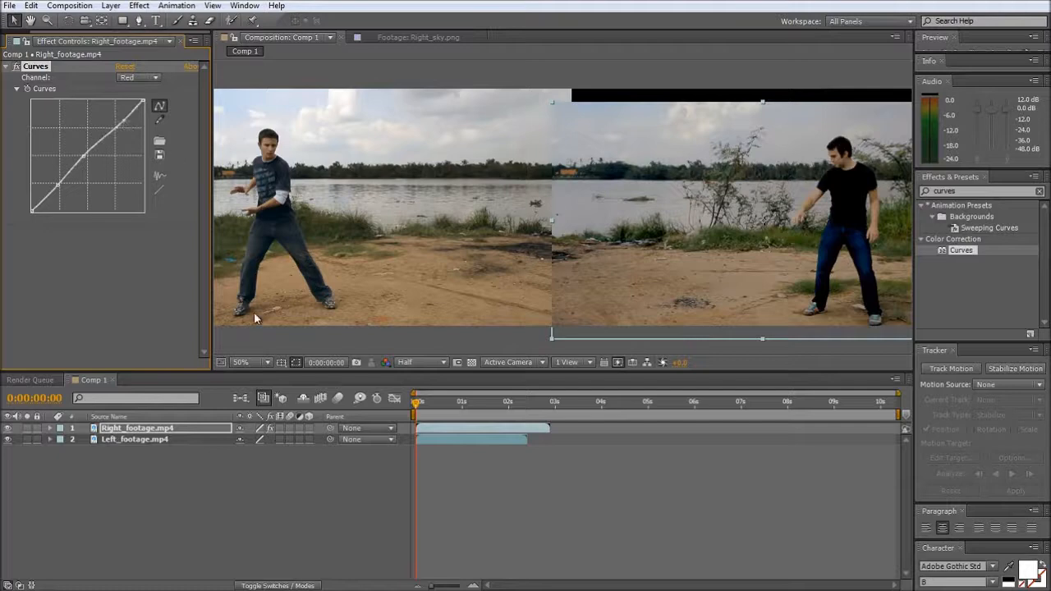
left_click(269, 336)
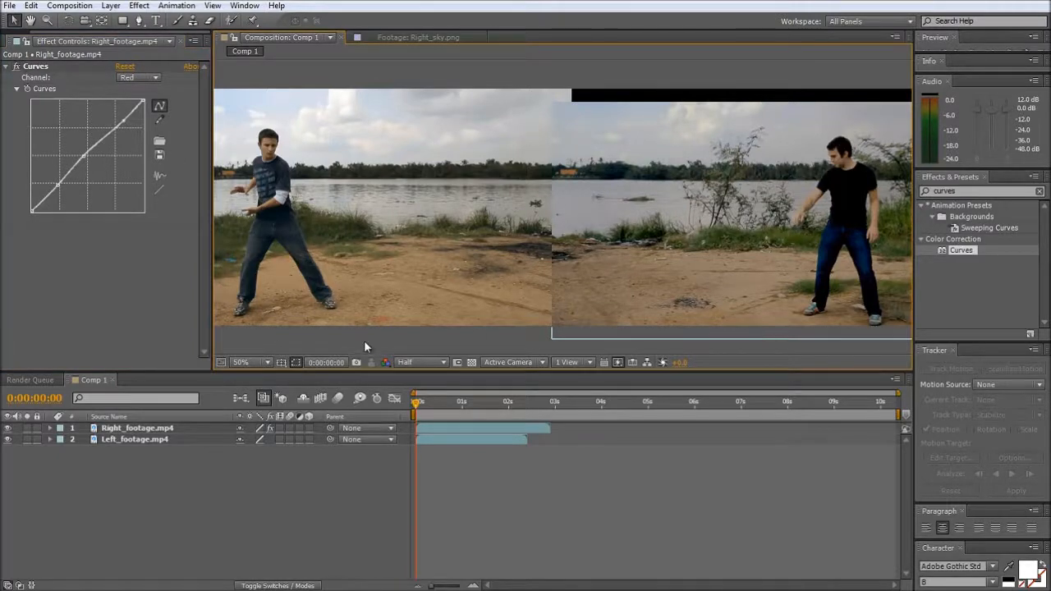
- Add Middle_footage.mp4 to the centre of the composition above the left and right footage
left_click(4, 43)
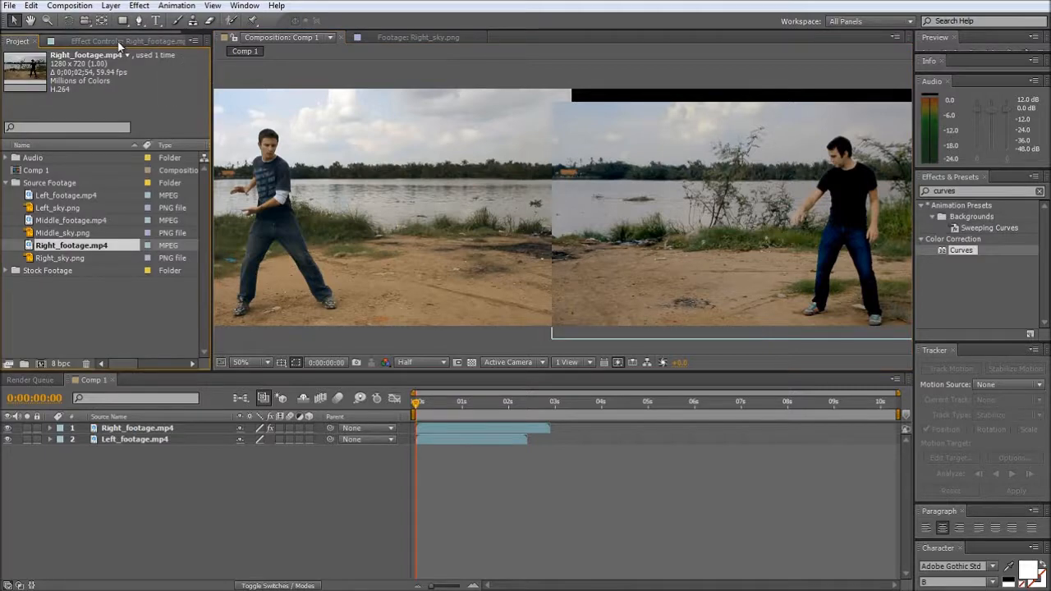
left_click(57, 221)
left_click_drag(57, 221, 550, 213)
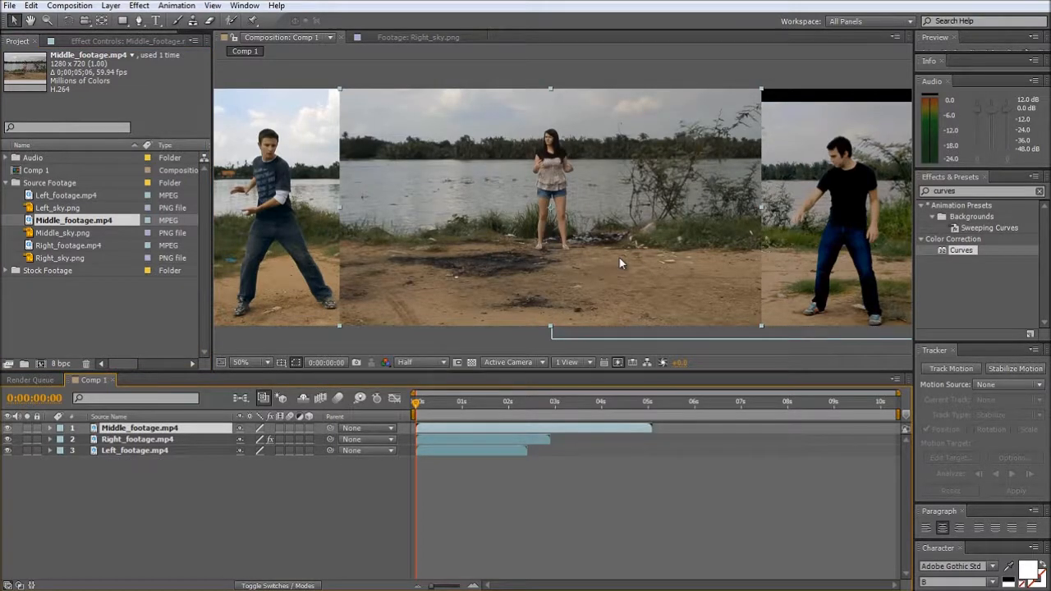
- Scale Middle_footage.mp4 to 69% and position it so its shoreline matches the surrounding footage
key("s")
left_click_drag(261, 440, 229, 441)
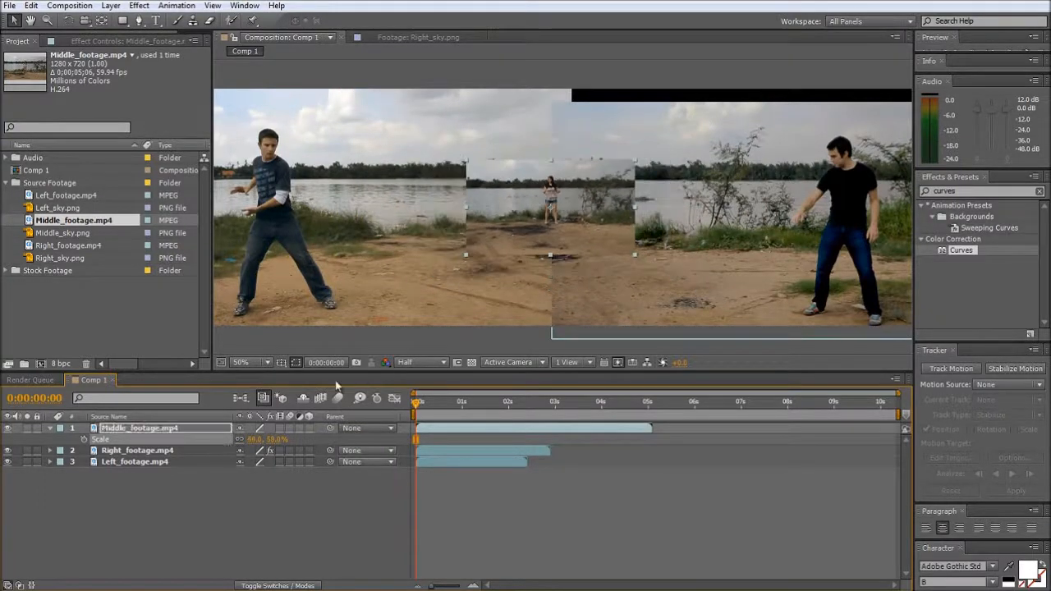
left_click_drag(528, 208, 528, 197)
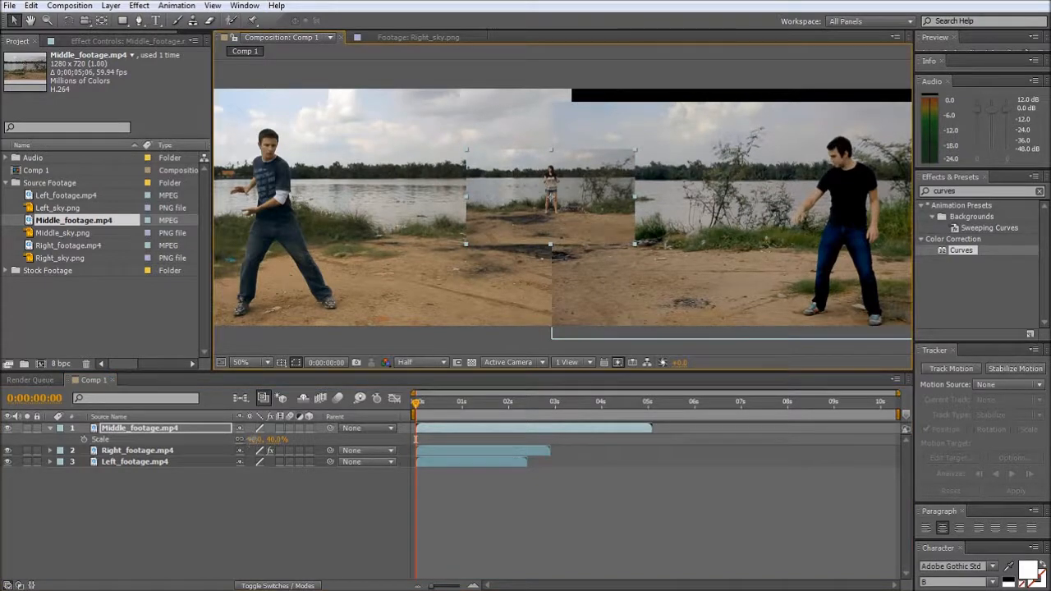
left_click_drag(259, 439, 271, 439)
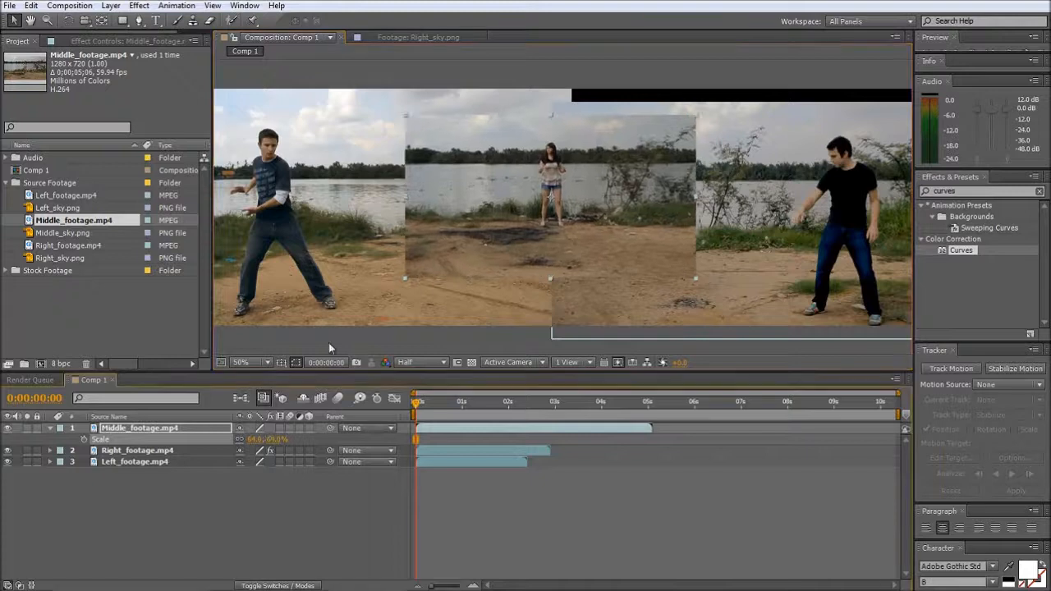
left_click_drag(441, 225, 445, 238)
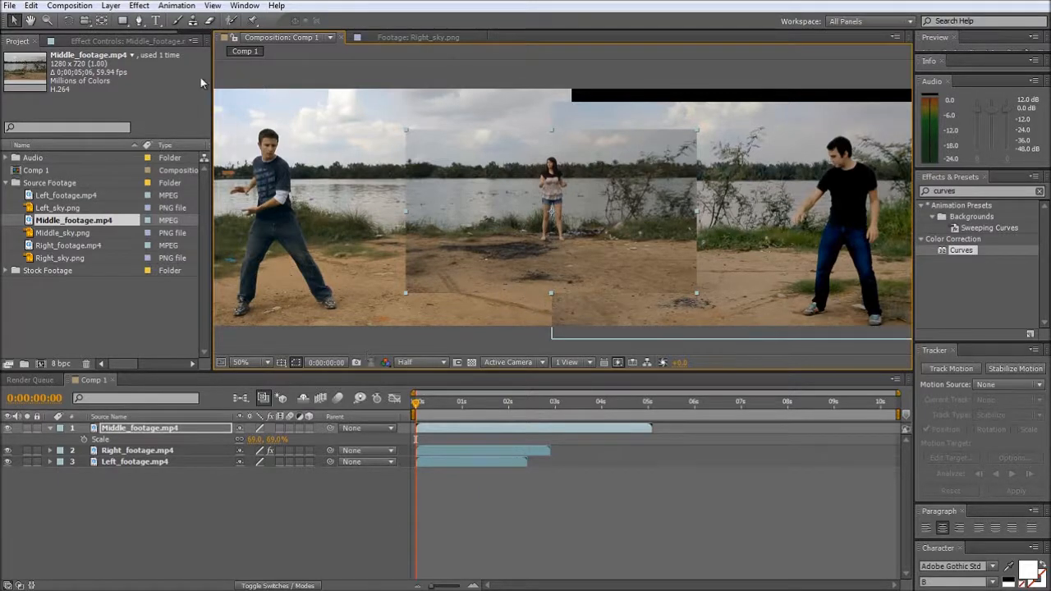
- Draw a closed Pen mask around the woman in Middle_footage.mp4, leaving a margin of background around her
left_click(138, 21)
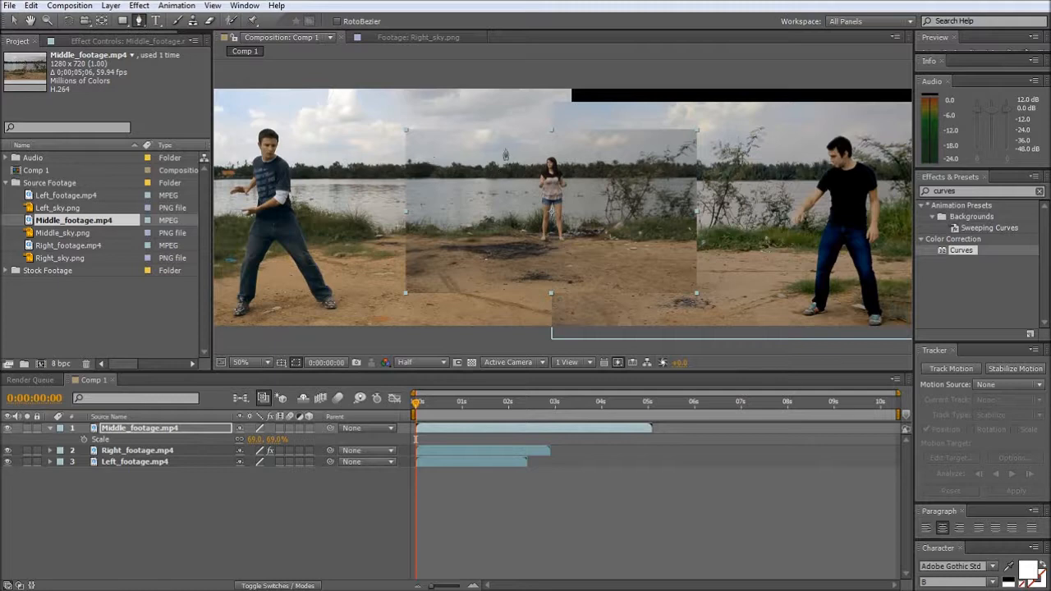
left_click_drag(506, 143, 498, 171)
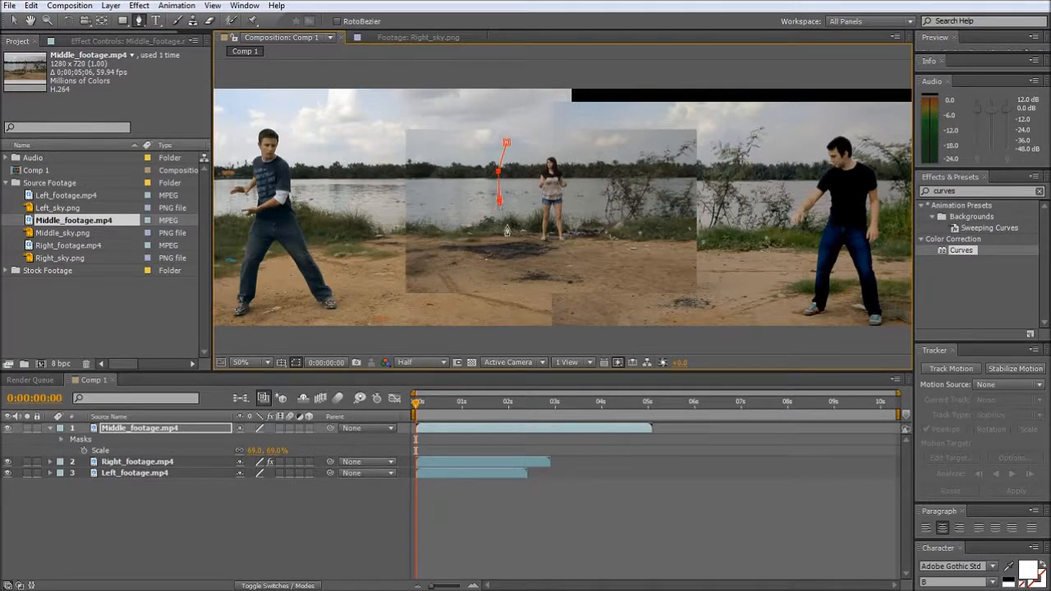
left_click(511, 247)
left_click(528, 259)
left_click(550, 263)
left_click(593, 236)
left_click(592, 152)
left_click(566, 138)
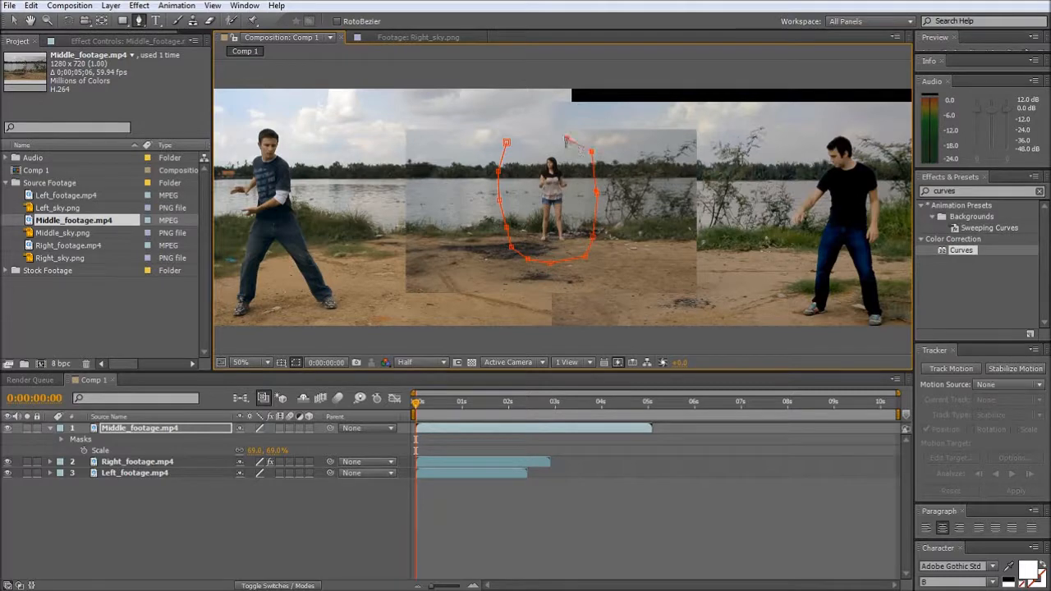
left_click(535, 137)
left_click(506, 142)
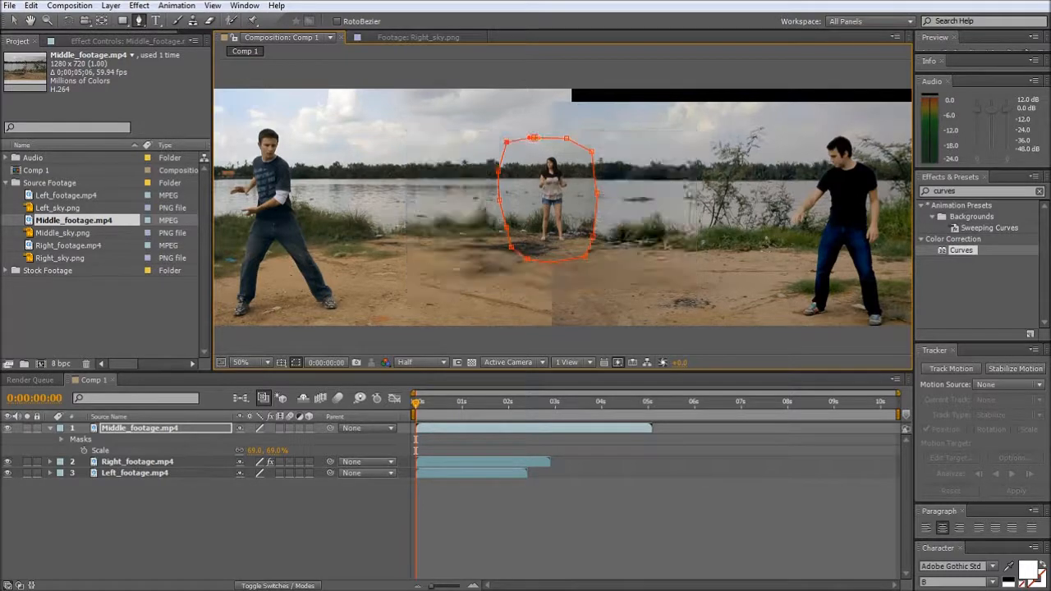
key("v")
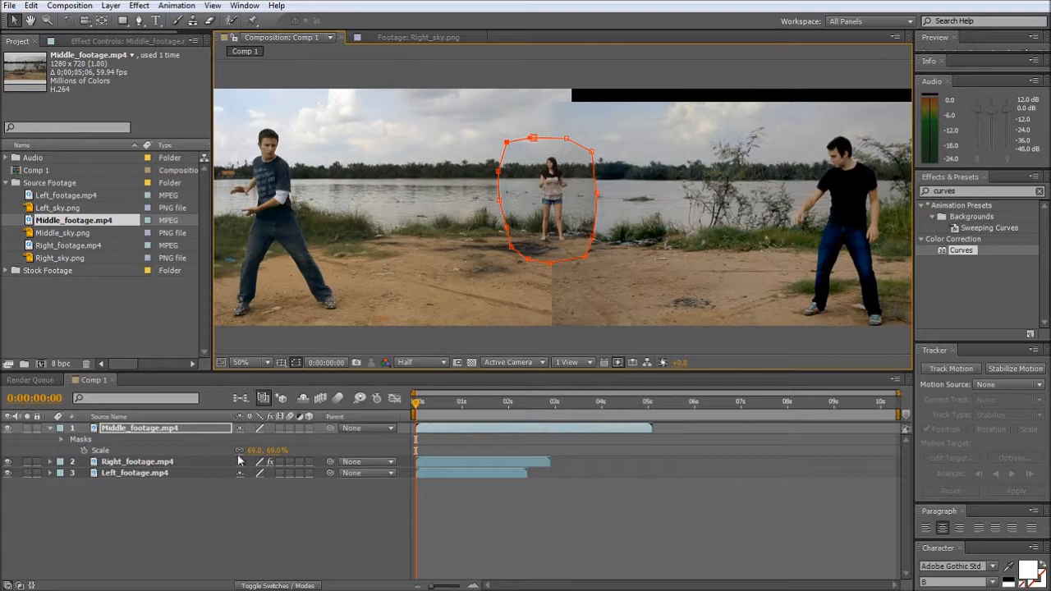
- Feather the middle footage's mask by 104 pixels and hide the mask outlines in the composition view
key("f")
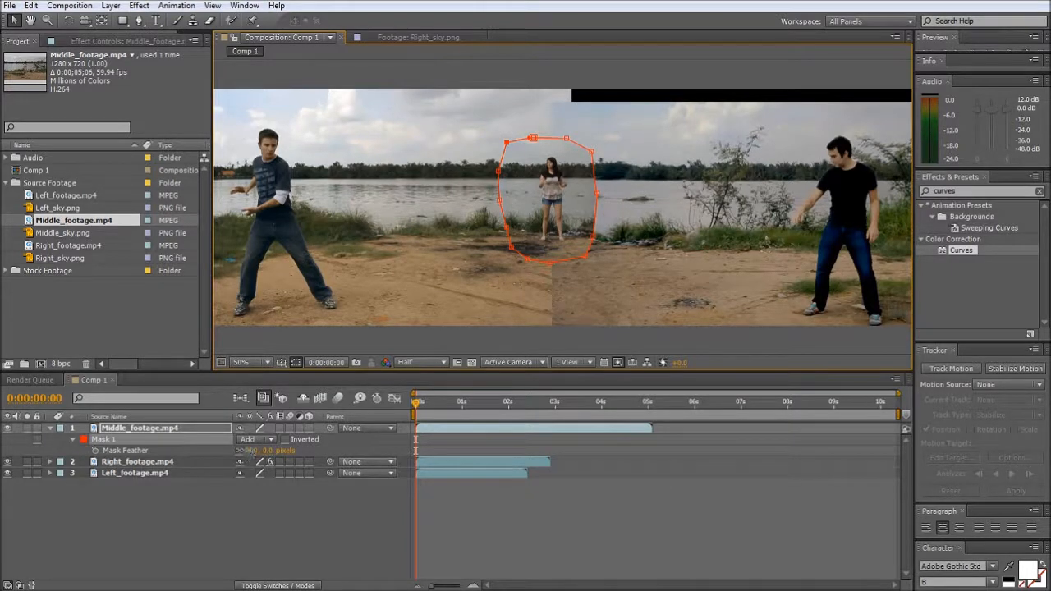
left_click(297, 362)
left_click_drag(250, 451, 335, 451)
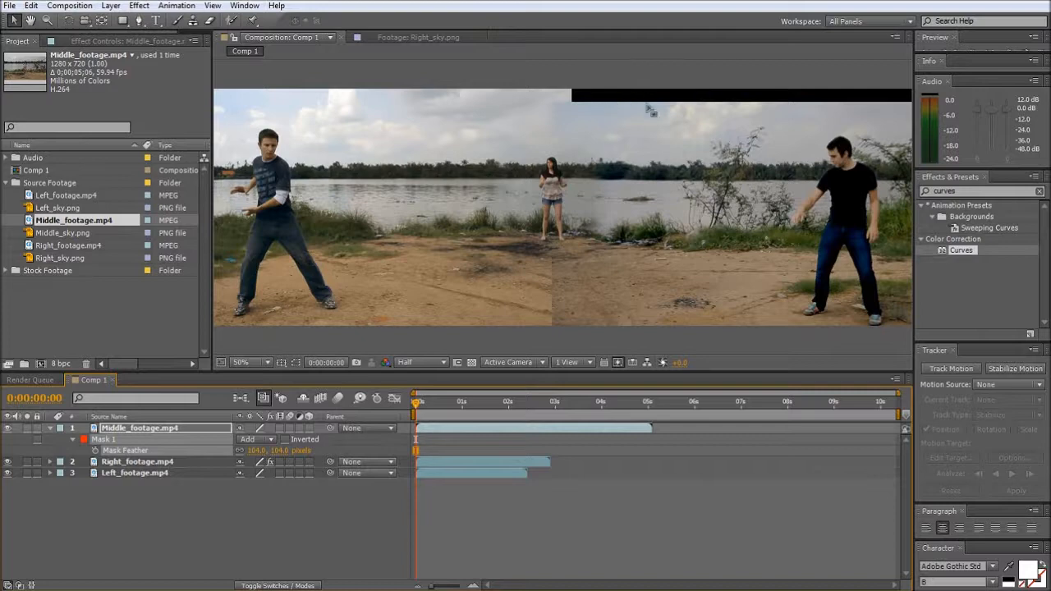
- Add Right_sky.png above the other layers and place it roughly over the sky of the right footage
left_click_drag(55, 257, 766, 126)
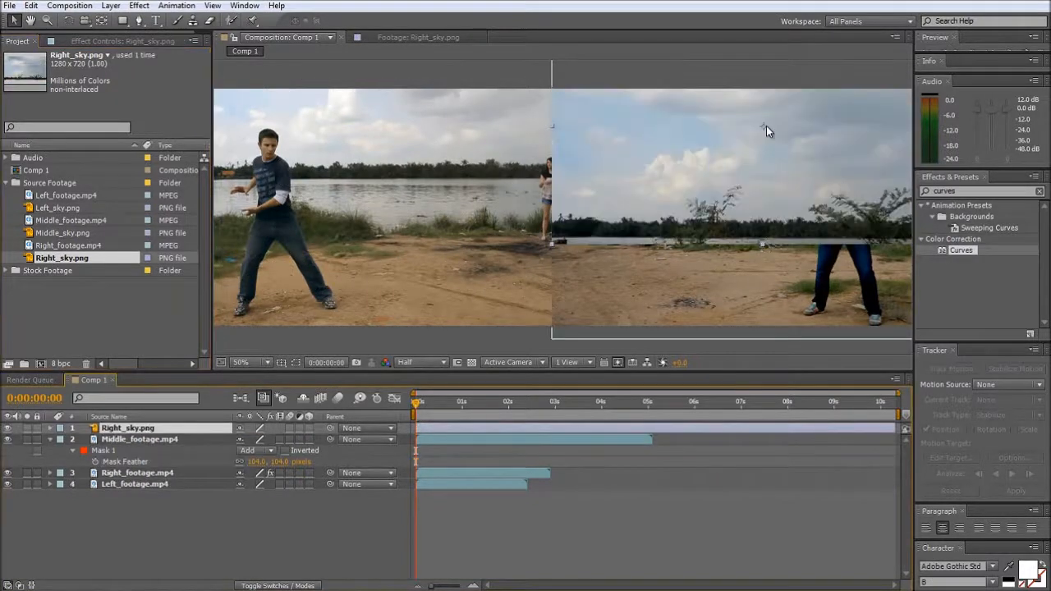
left_click_drag(735, 220, 714, 197)
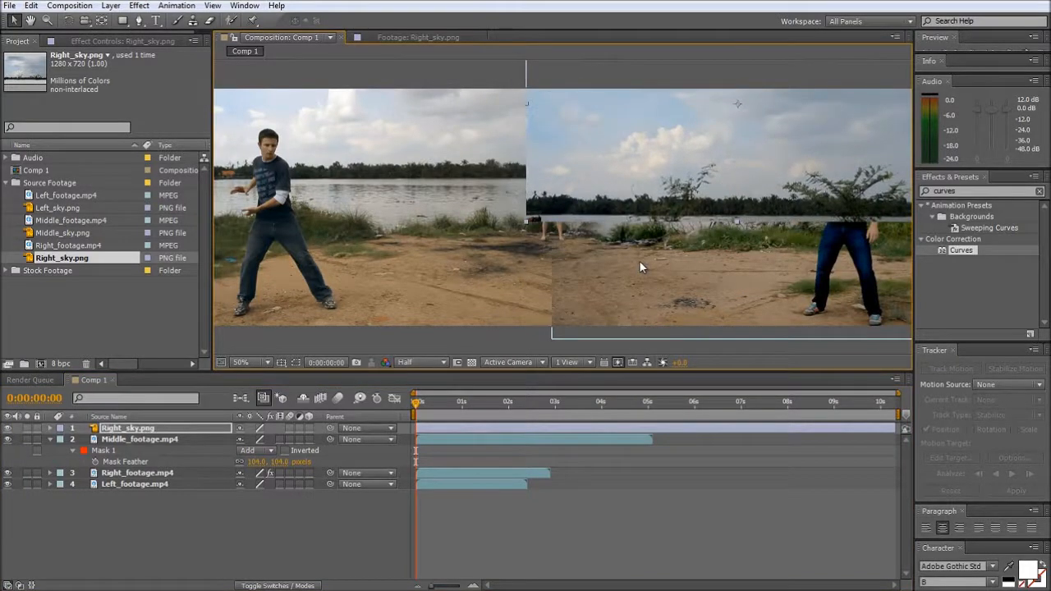
key("h")
left_click_drag(769, 251, 643, 240)
key("v")
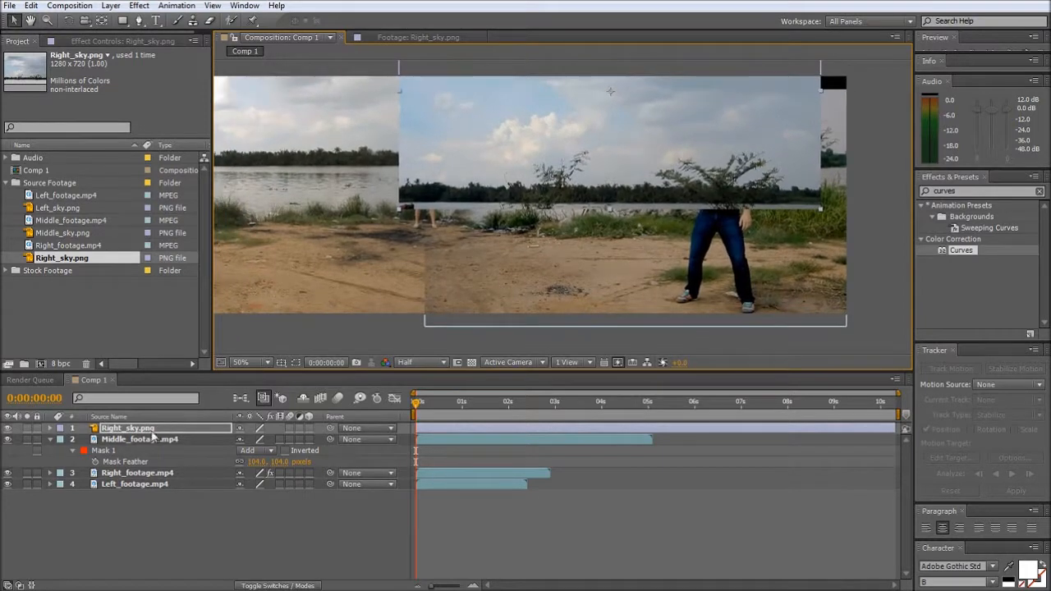
- Set Right_sky.png to 50% opacity and move it so its treeline lines up with the right footage
key("t")
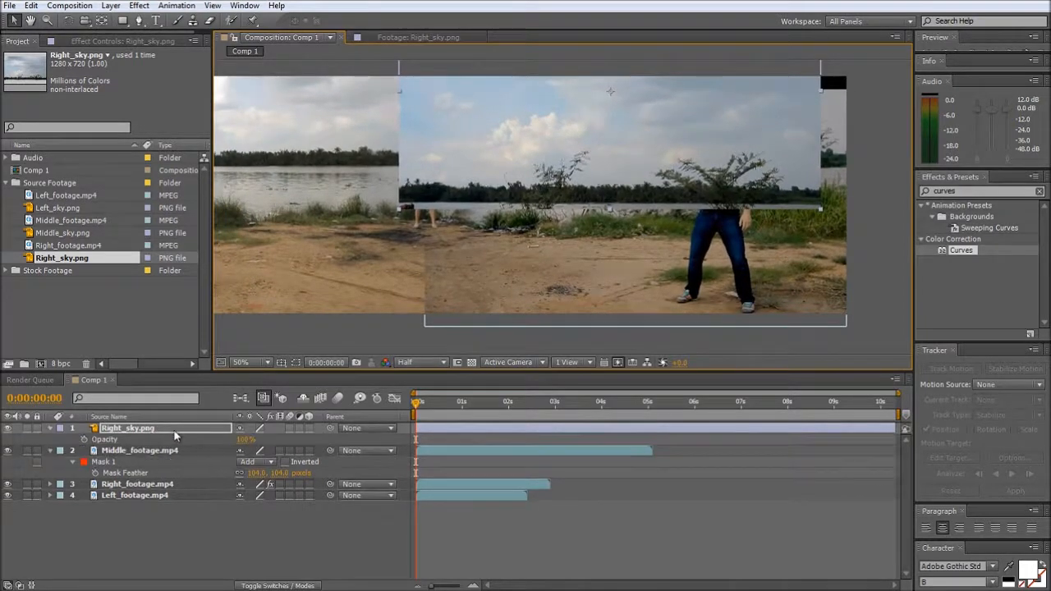
left_click(246, 439)
type("50")
key("Return")
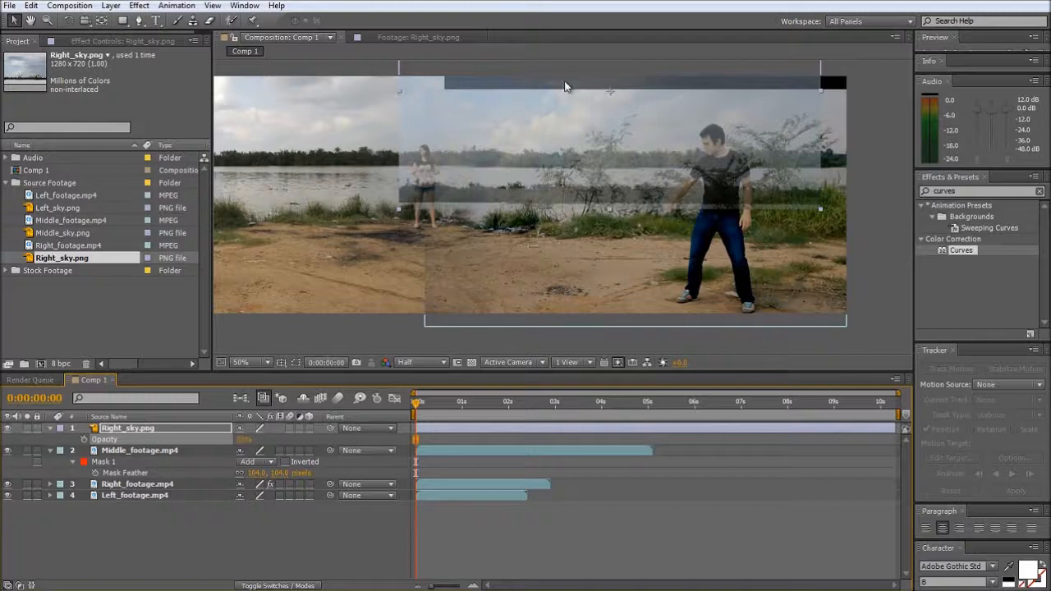
left_click_drag(545, 156, 578, 153)
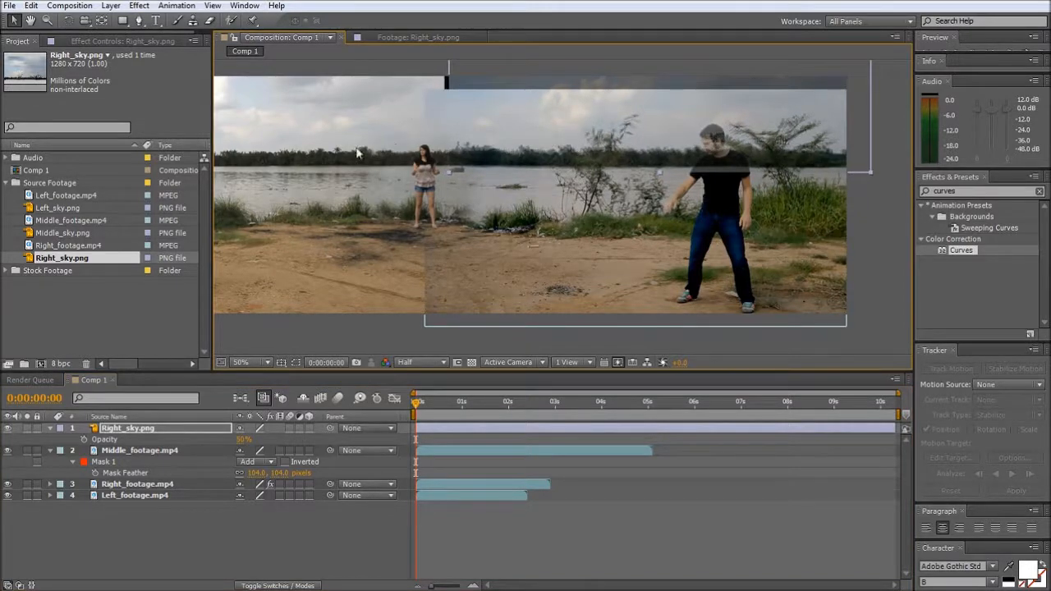
- Move Right_sky.png beneath all footage layers and set its opacity back to 100%
left_click(121, 491)
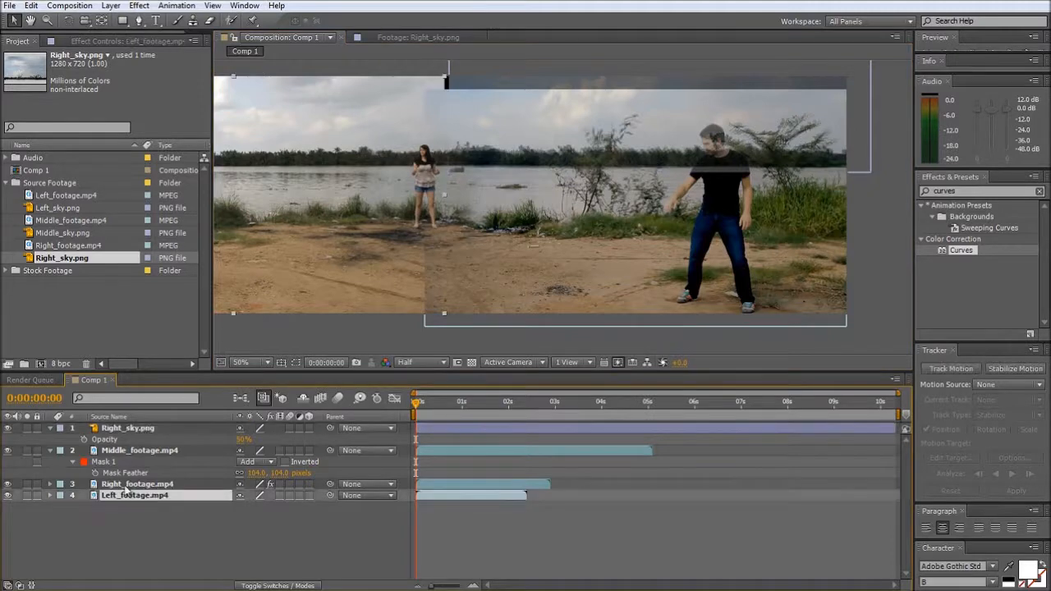
left_click_drag(124, 428, 121, 510)
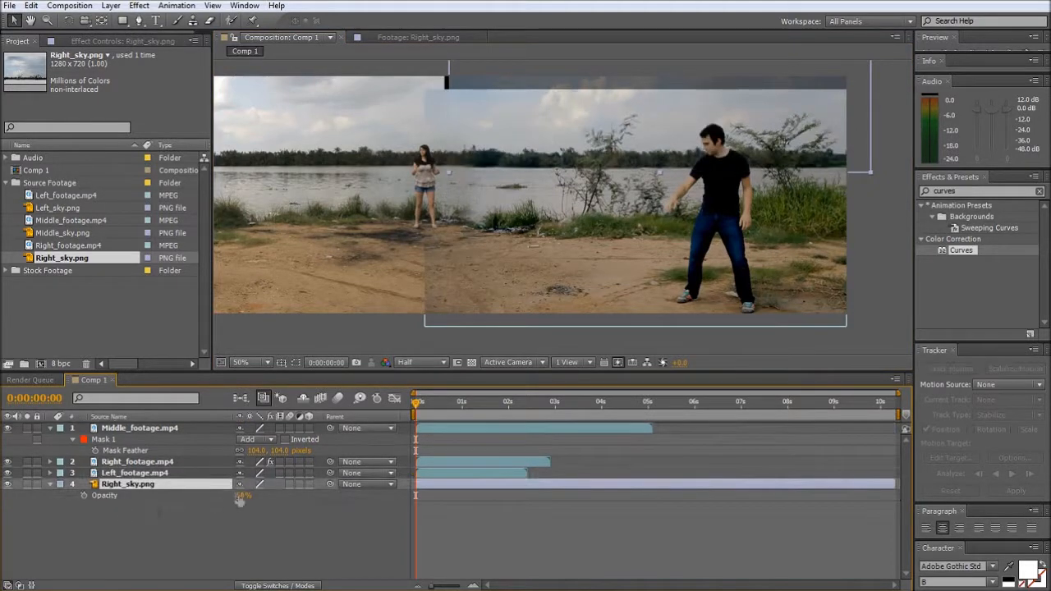
left_click_drag(244, 496, 345, 498)
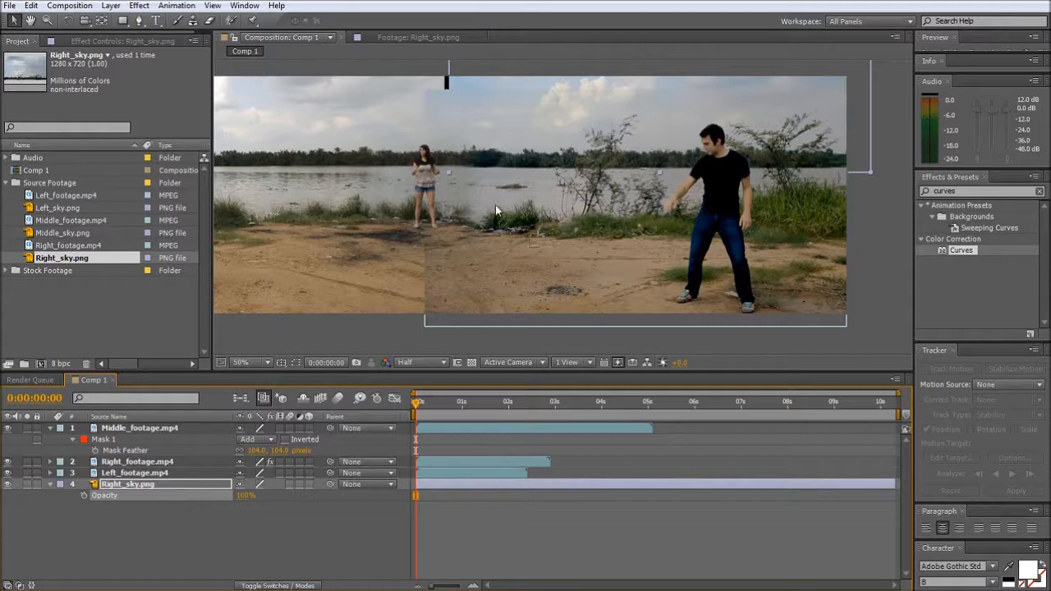
- Add a full-layer rectangular mask to Right_footage.mp4 and pull its outer two corners well beyond the frame edge
left_click(129, 465)
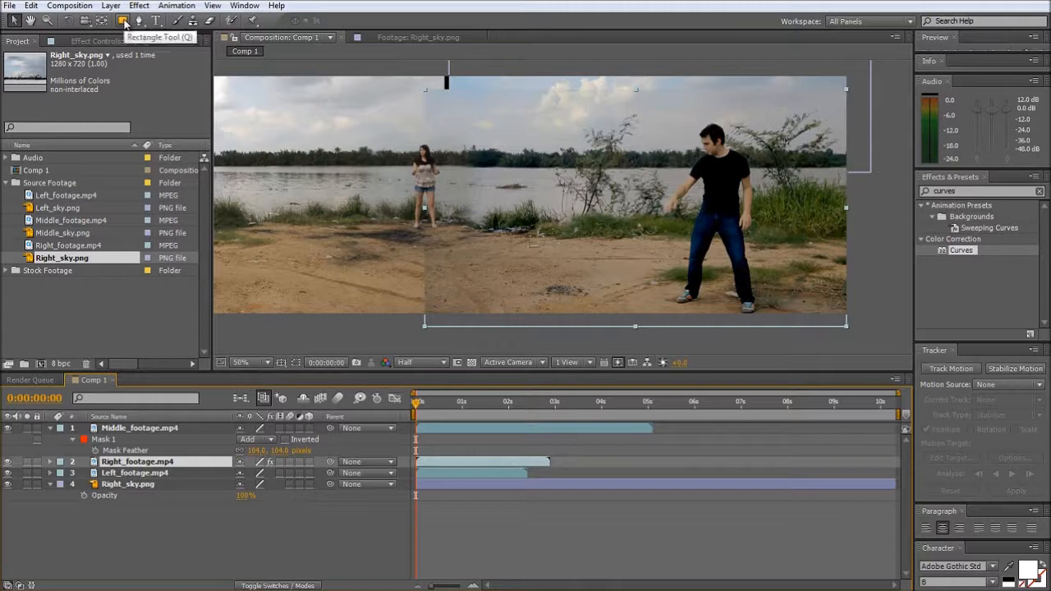
double_click(125, 22)
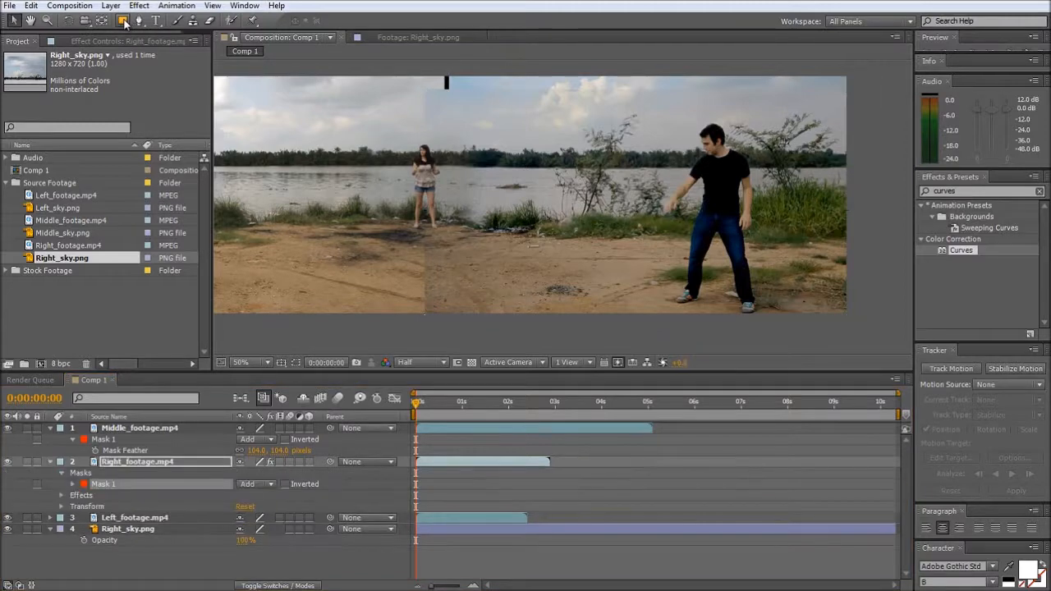
left_click(294, 363)
left_click(856, 298)
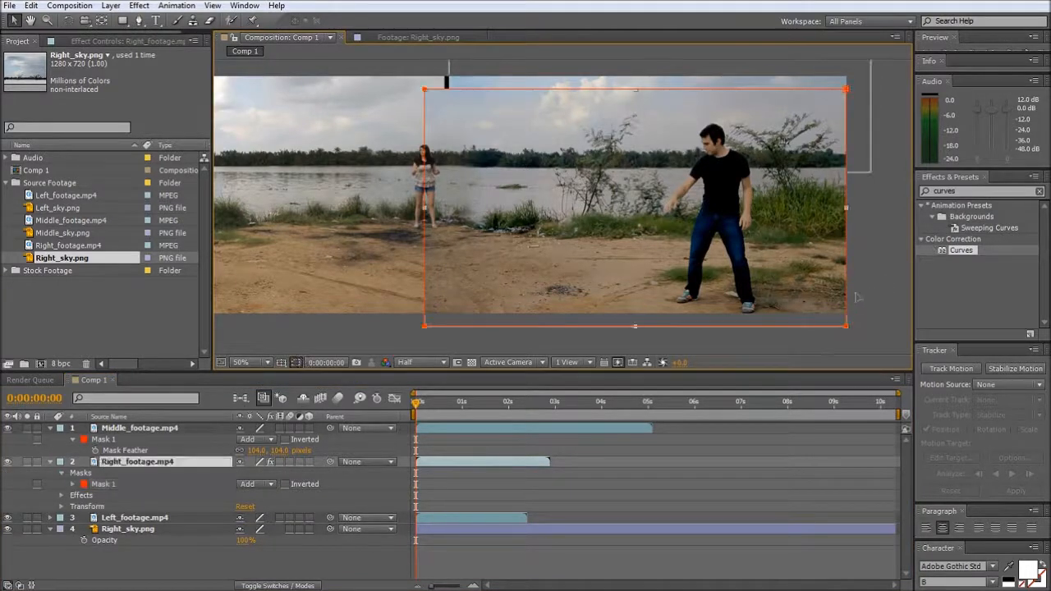
left_click_drag(847, 326, 913, 357)
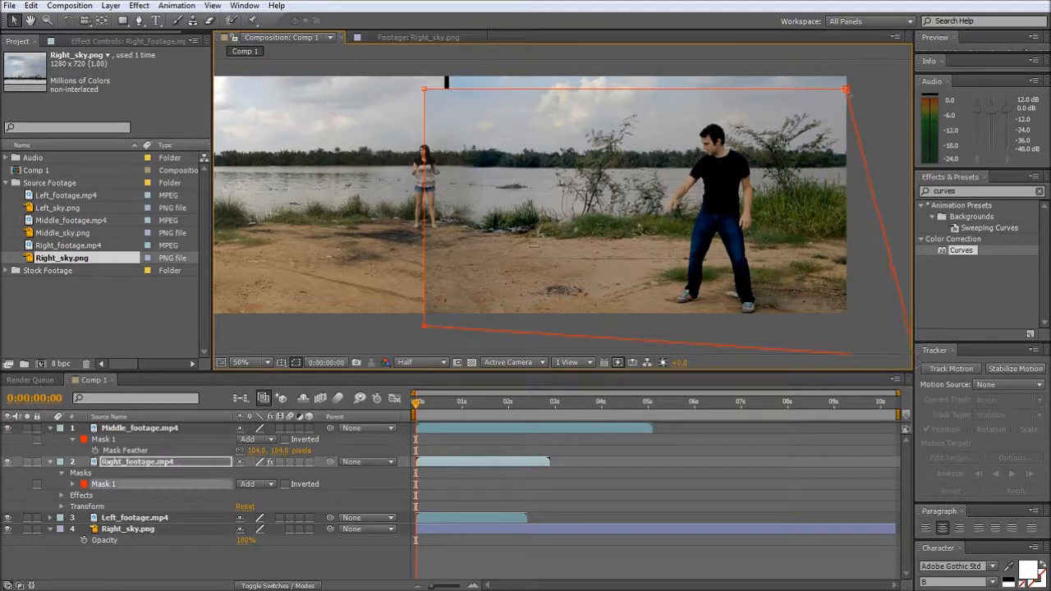
left_click_drag(847, 89, 913, 86)
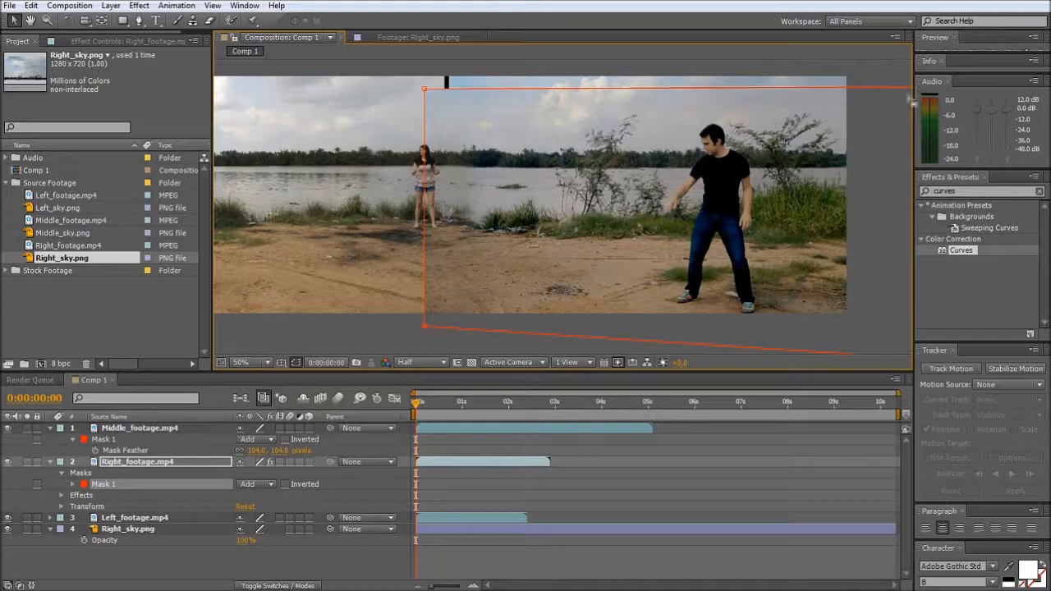
- Feather the mask of Right_footage.mp4 by 40 pixels and hide the mask outlines
left_click(72, 484)
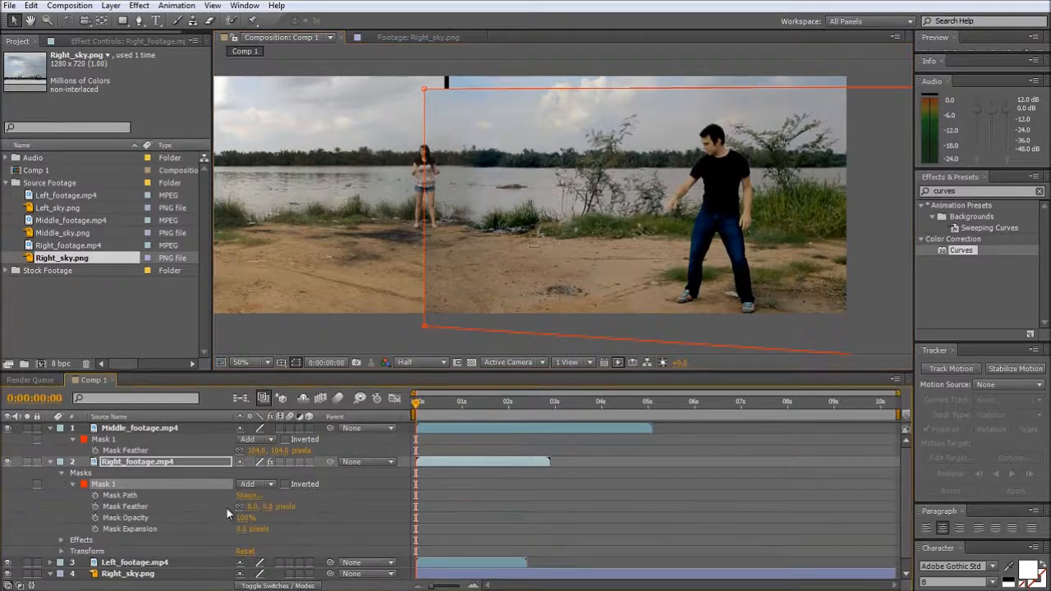
left_click(294, 363)
left_click_drag(250, 507, 264, 507)
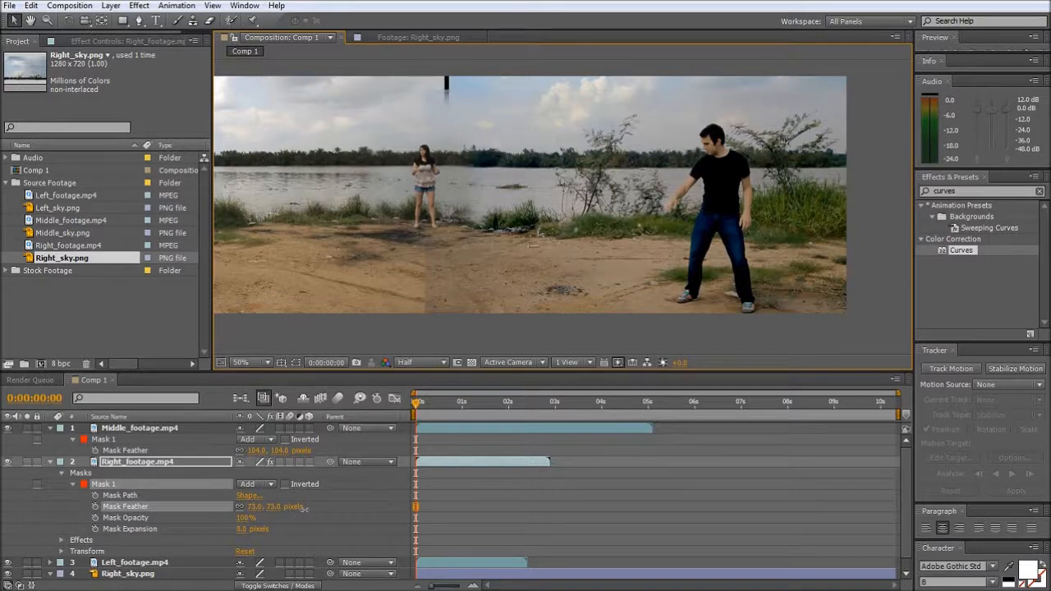
left_click_drag(317, 509, 340, 511)
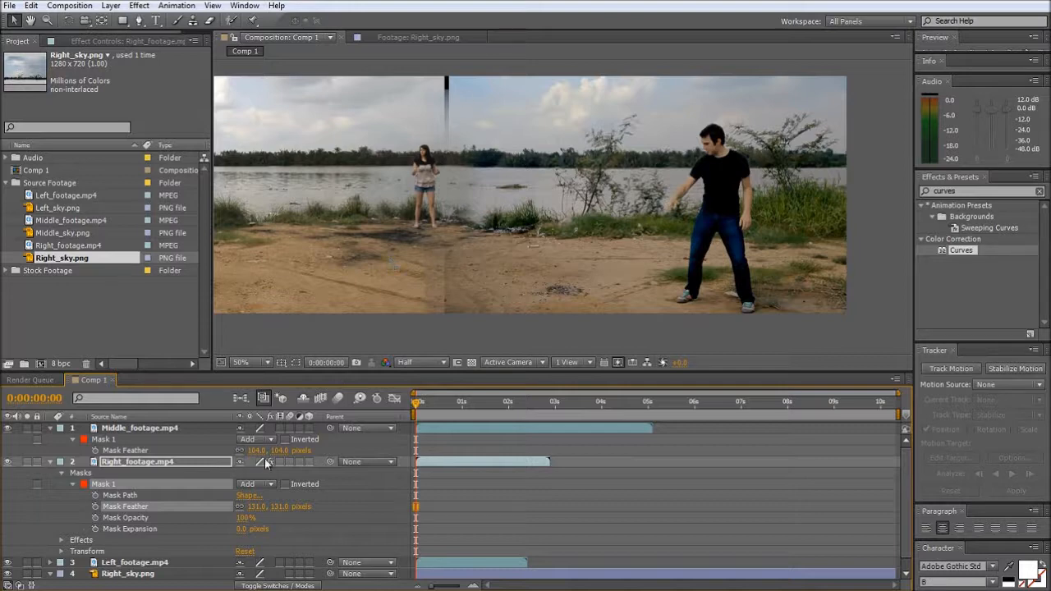
left_click_drag(255, 510, 184, 518)
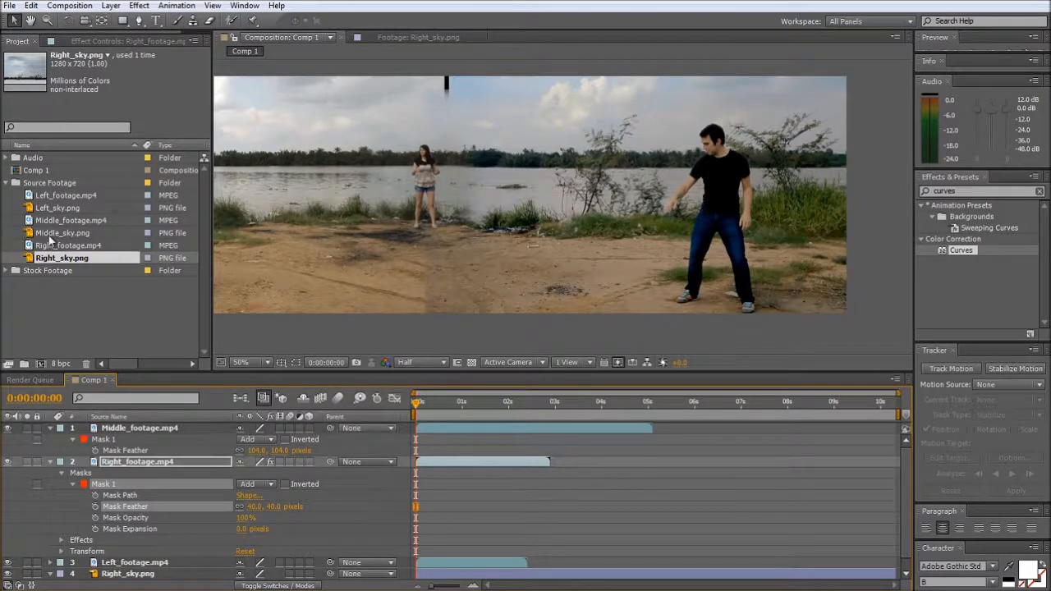
- Add Middle_sky.png as the top layer, scale it to 65% and position it over the sky gap behind the woman
left_click_drag(51, 234, 442, 116)
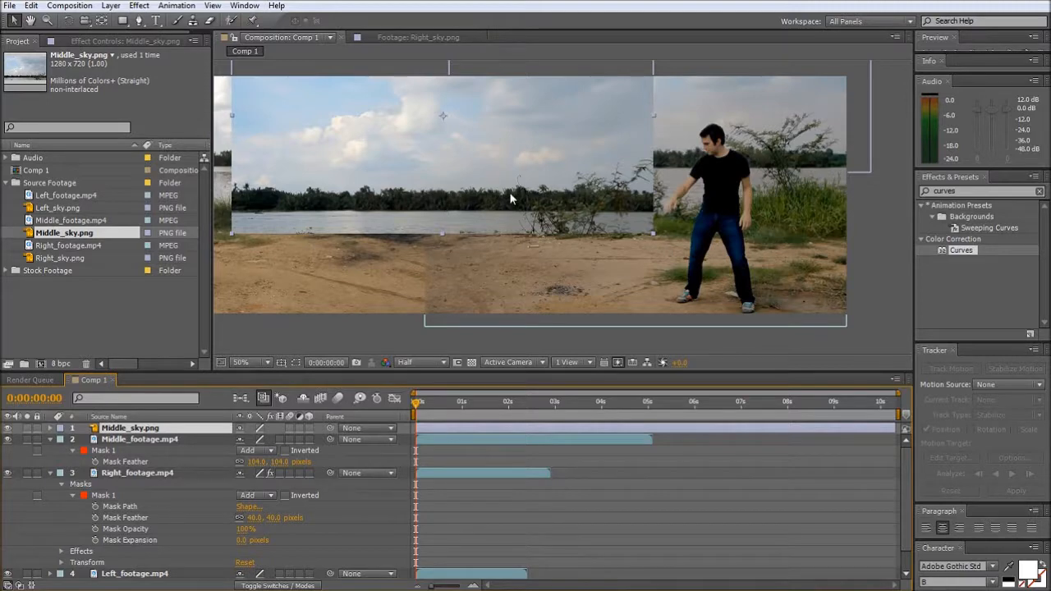
key("s")
left_click_drag(249, 440, 234, 441)
left_click_drag(420, 172, 479, 154)
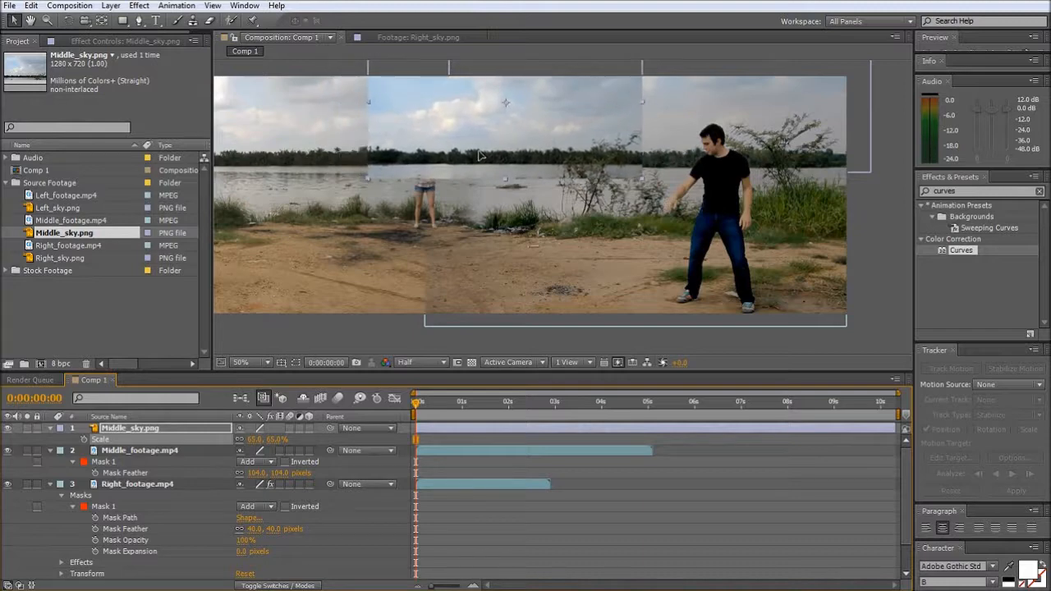
- Draw a closed Pen mask on Middle_sky.png that keeps only the sky above the treeline and extends past the frame's upper edge
left_click(138, 21)
left_click_drag(374, 75, 387, 117)
left_click(401, 133)
left_click(447, 139)
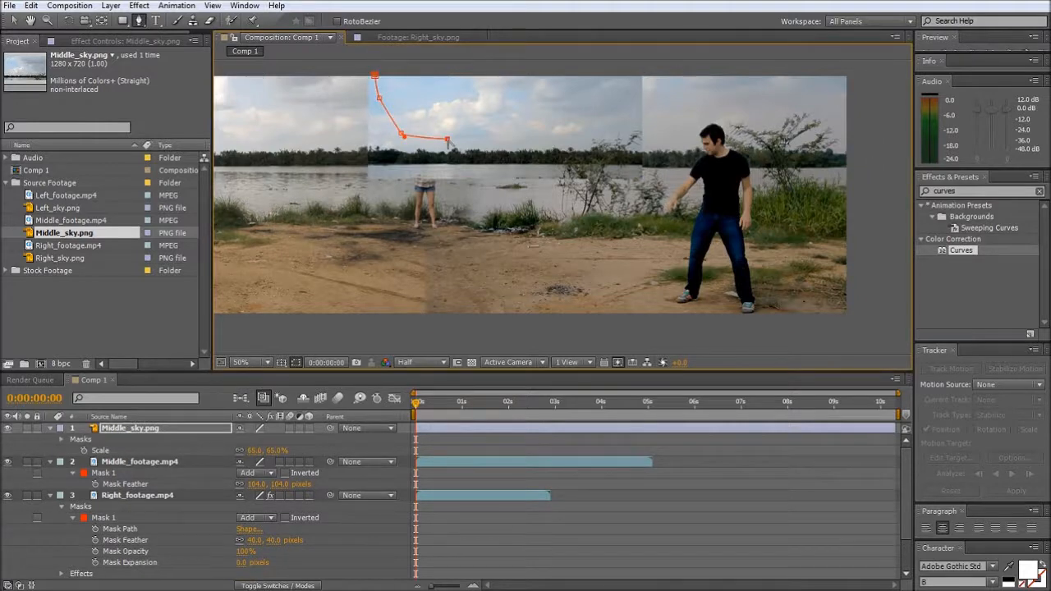
left_click(519, 138)
left_click(558, 133)
left_click(603, 129)
left_click(626, 119)
left_click(626, 83)
key("comma")
left_click(593, 107)
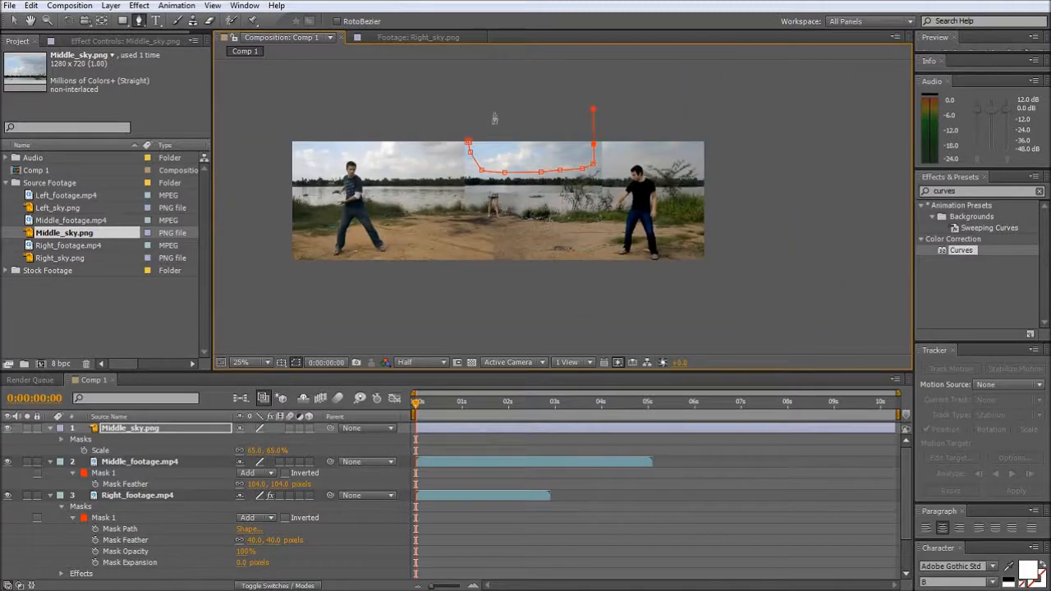
left_click(457, 107)
left_click(468, 142)
key("period")
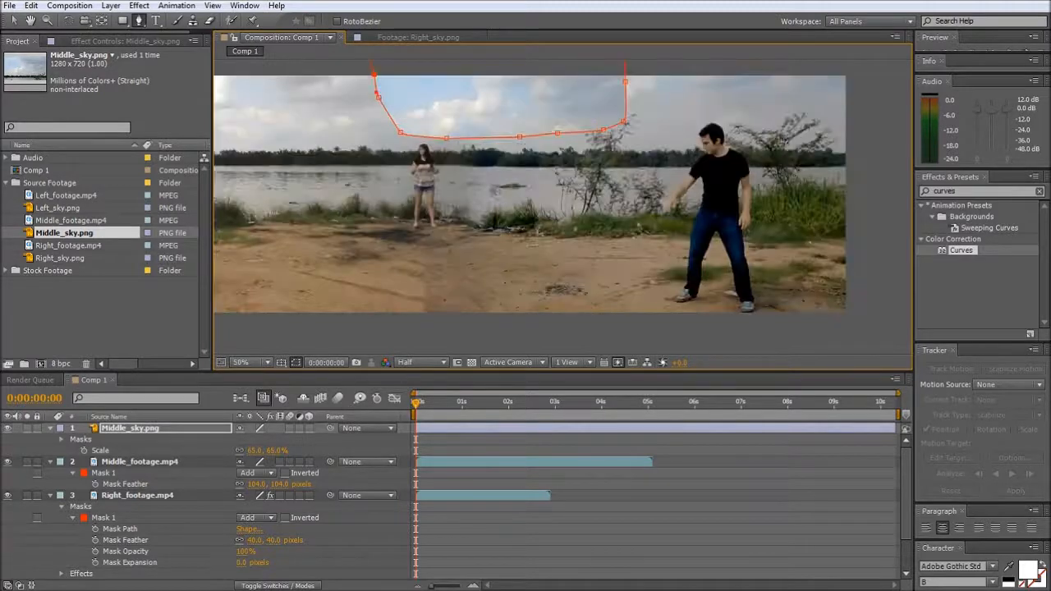
key("v")
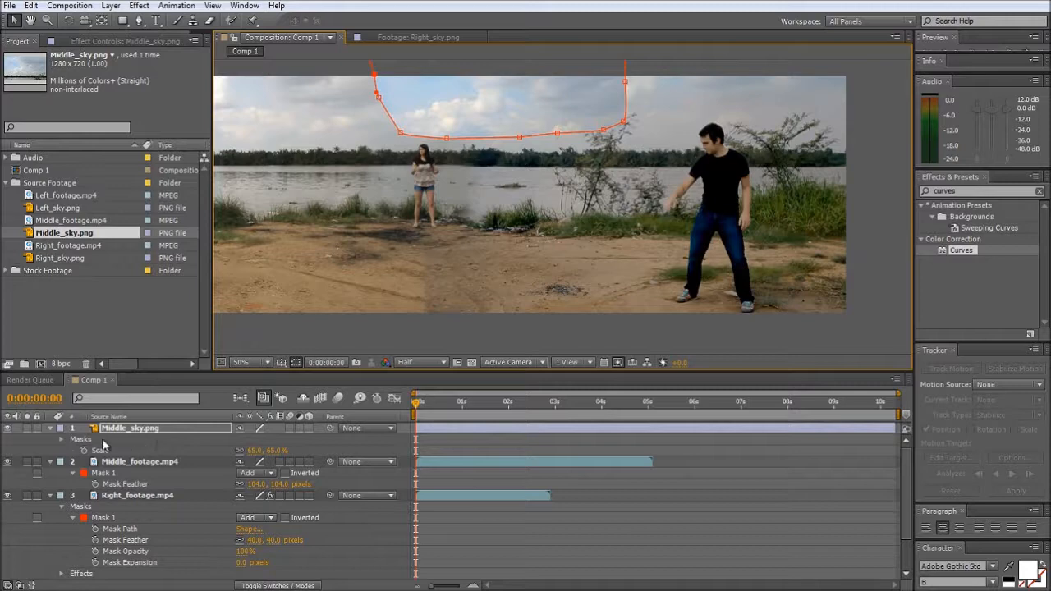
- Feather the Middle_sky.png mask by 94 pixels and hide the mask outlines
key("f")
left_click(294, 363)
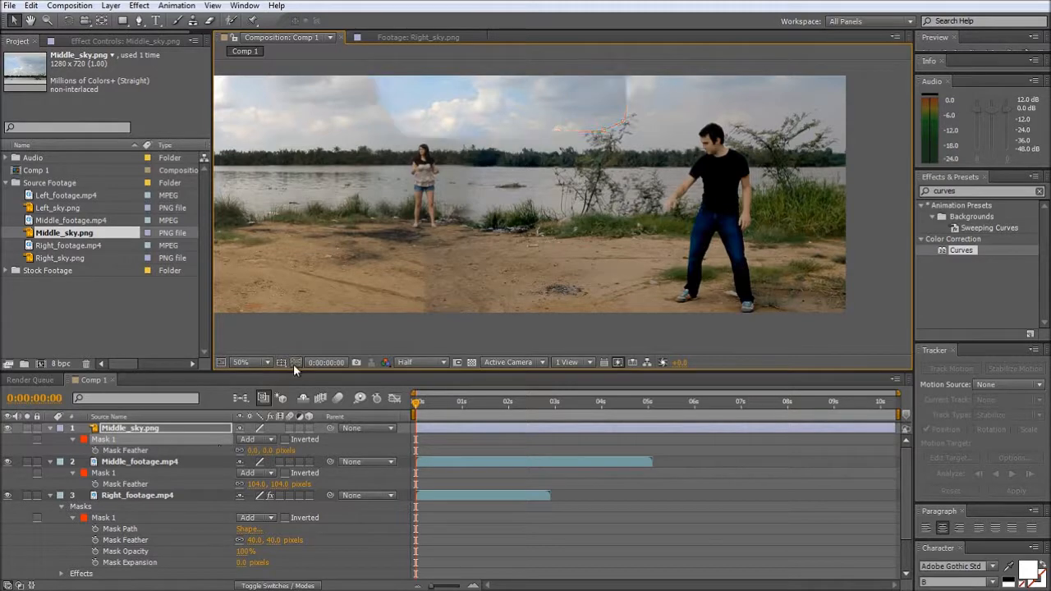
left_click_drag(265, 453, 335, 448)
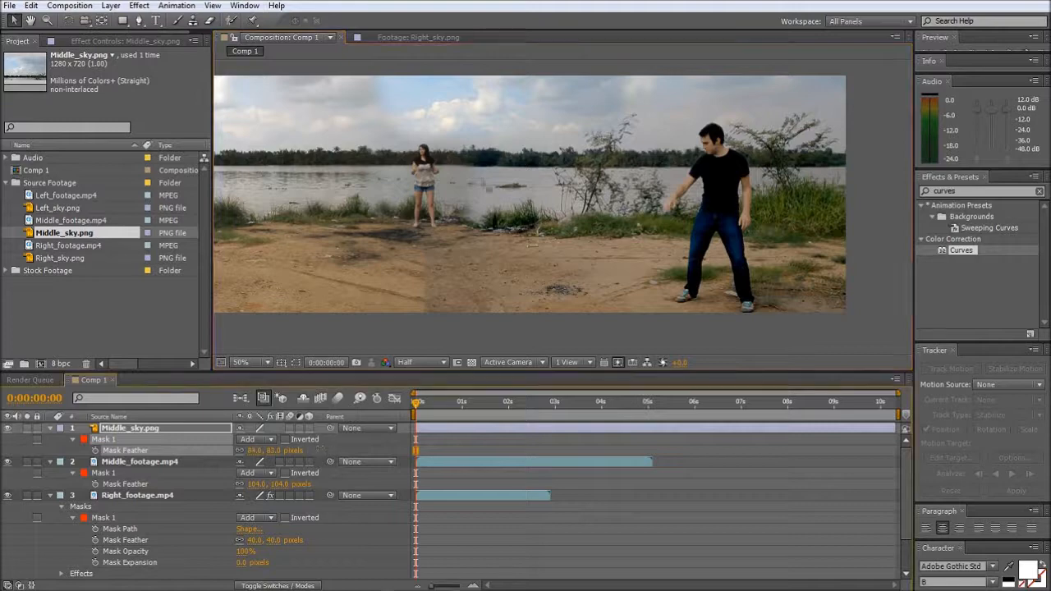
key("space")
left_click_drag(423, 223, 525, 199)
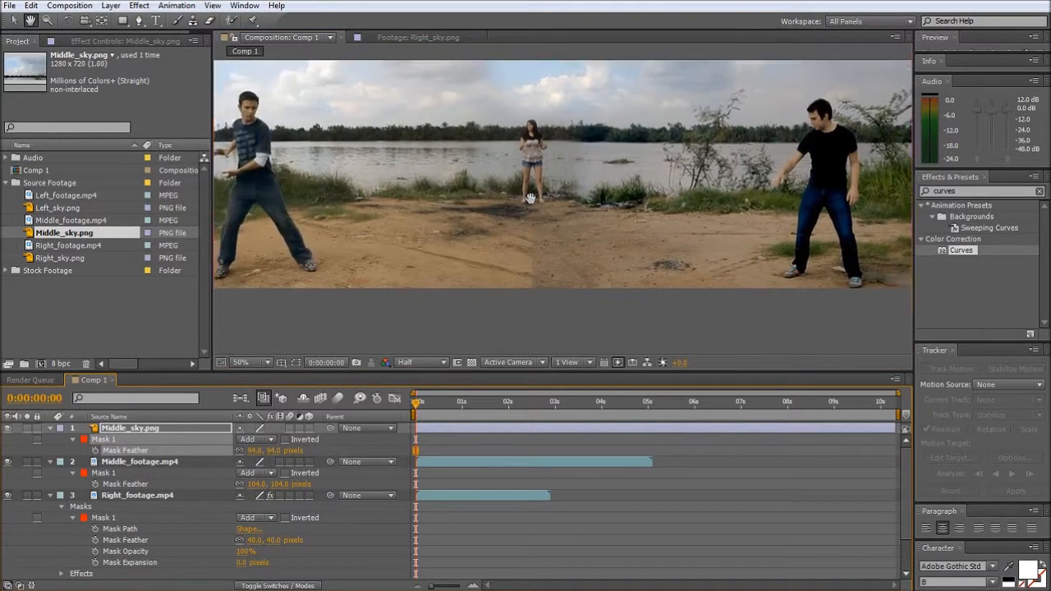
left_click_drag(465, 150, 464, 192)
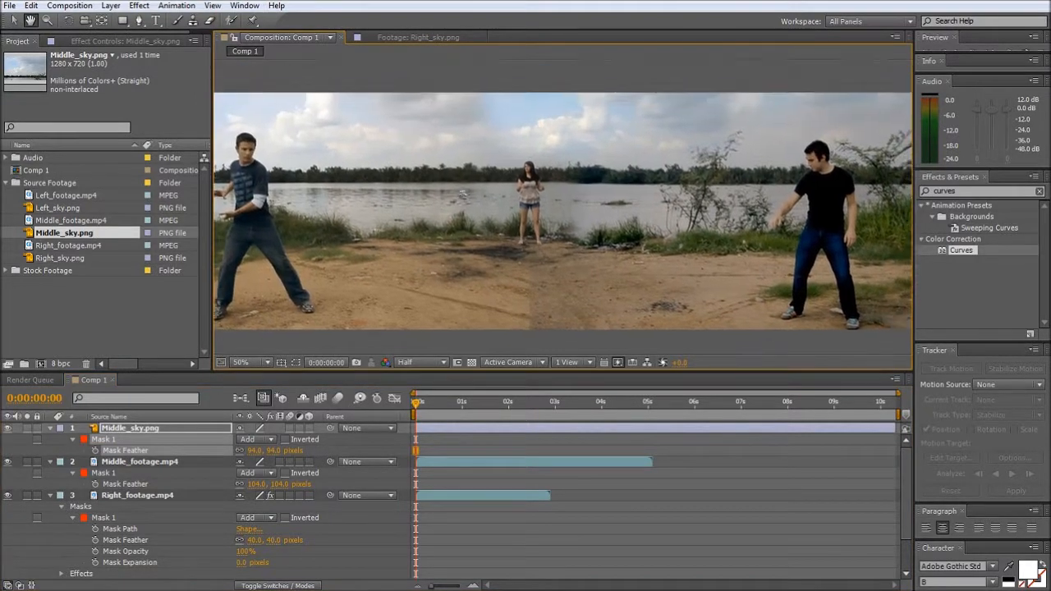
- Apply Curves to Middle_sky.png, lifting the RGB midtones slightly and lowering the white point to match the surrounding sky
left_click(144, 431)
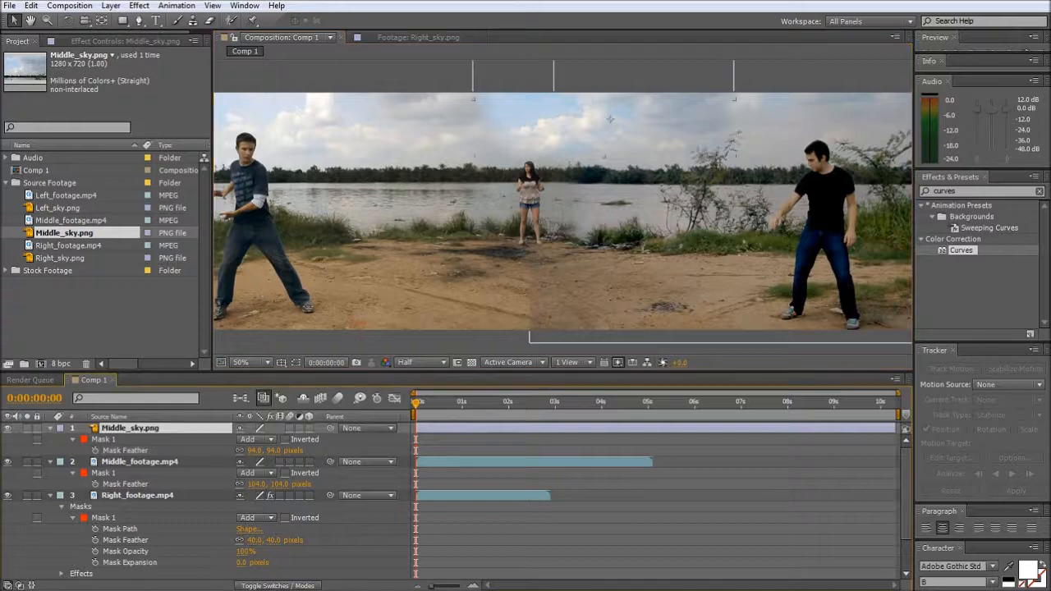
left_click(136, 6)
left_click(158, 36)
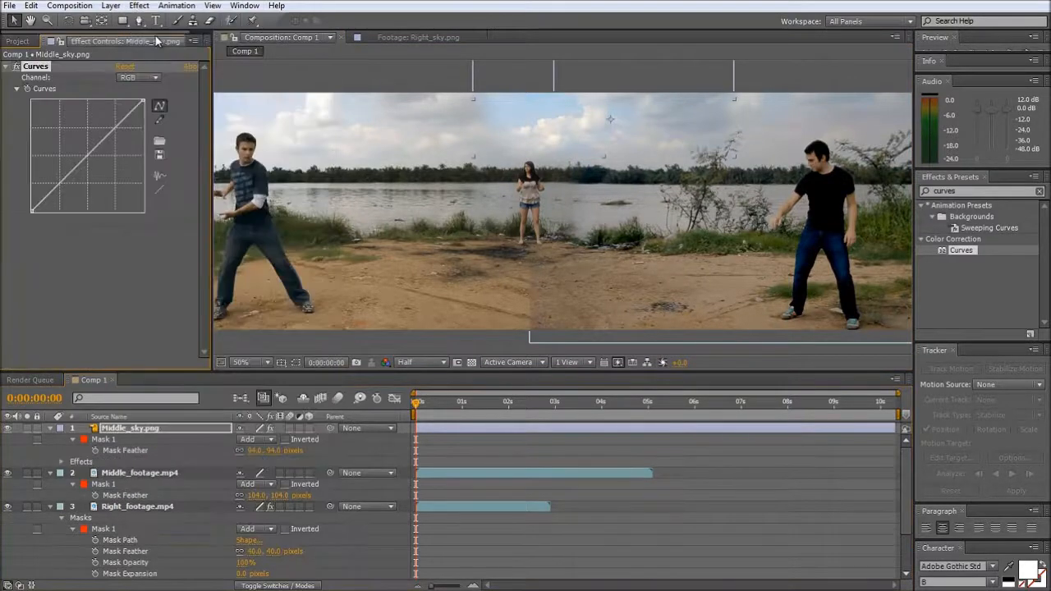
mouse_move(97, 167)
left_mouse_down()
mouse_move(103, 176)
mouse_move(100, 164)
left_mouse_up()
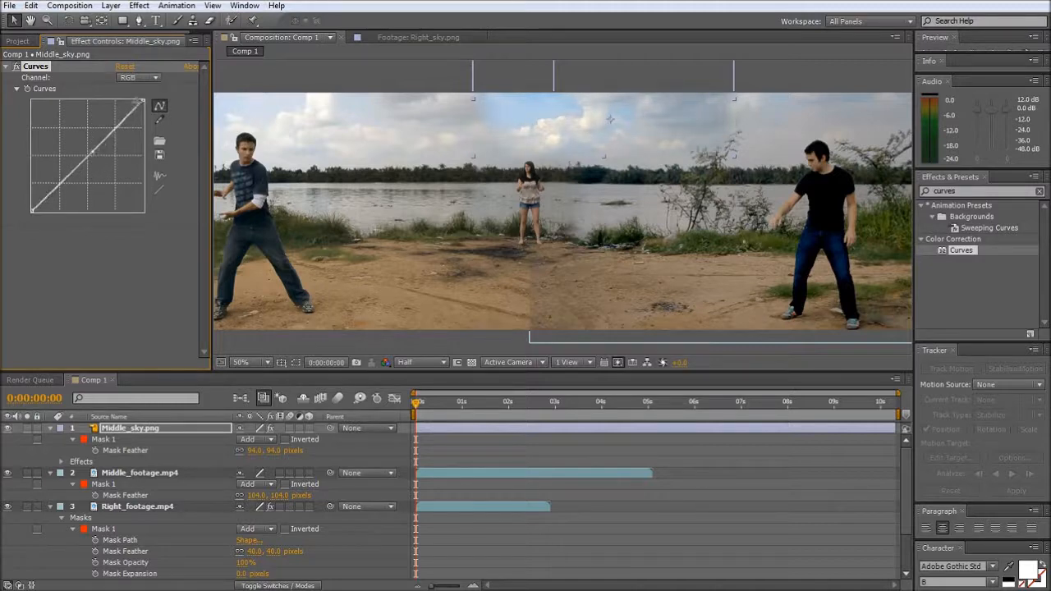
left_click_drag(143, 100, 151, 127)
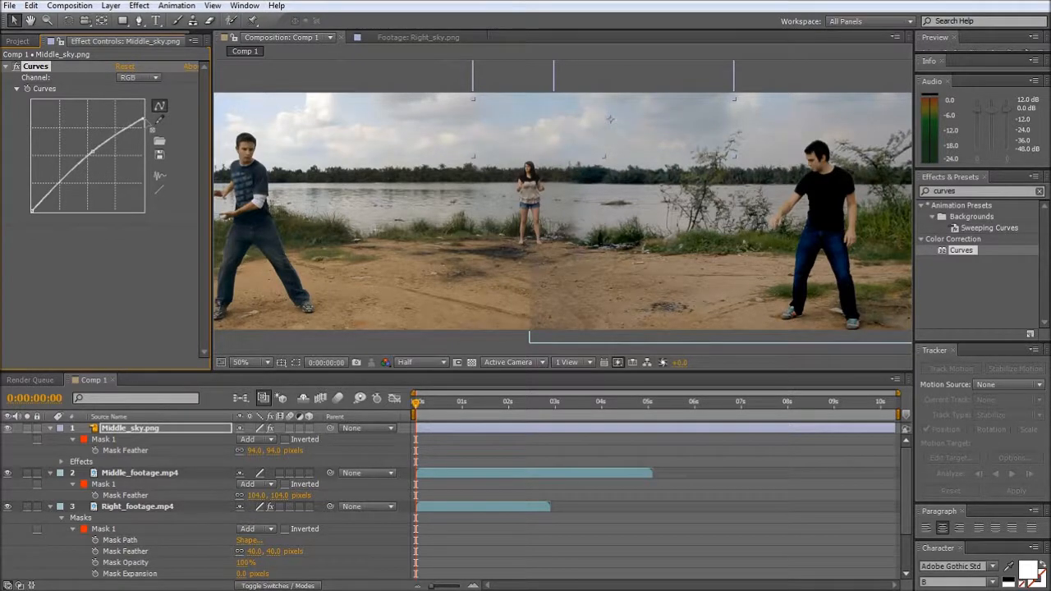
key("h")
left_click_drag(357, 236, 345, 208)
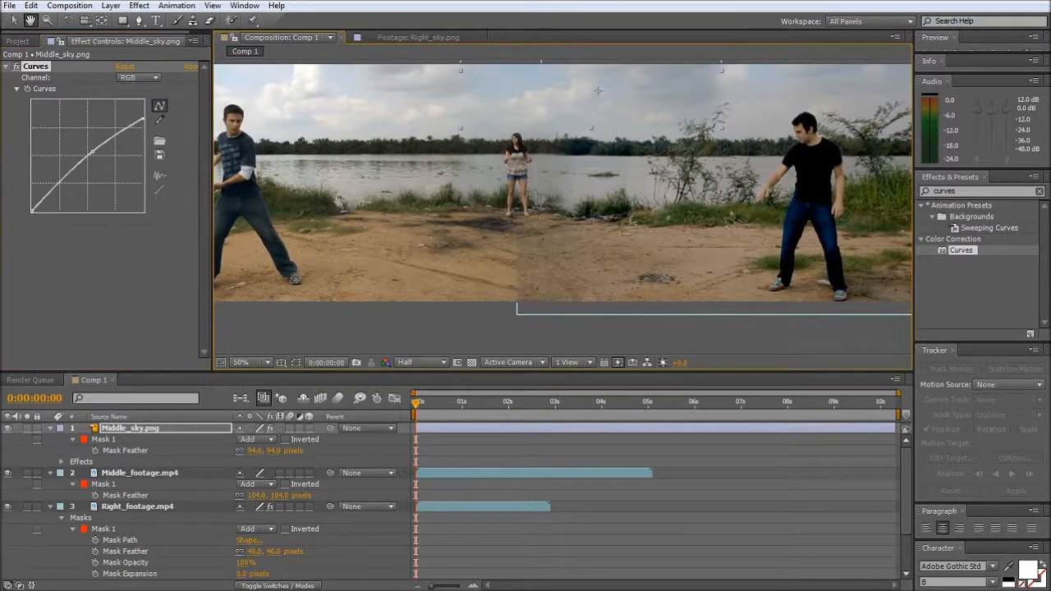
key("v")
key("h")
left_click_drag(521, 273, 556, 267)
key("v")
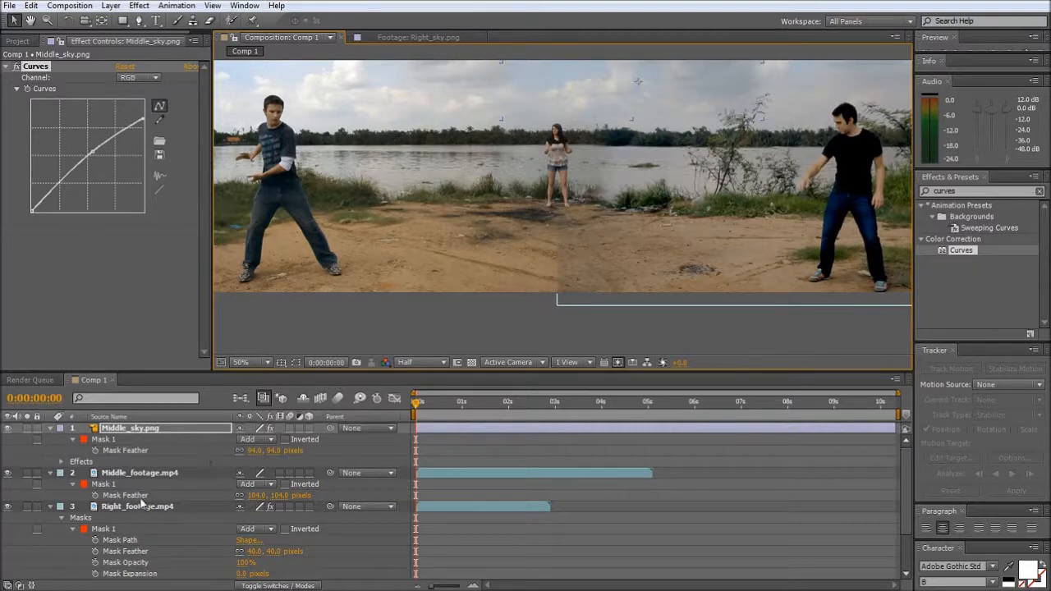
left_click(138, 497)
scroll(137, 496, "down", 3)
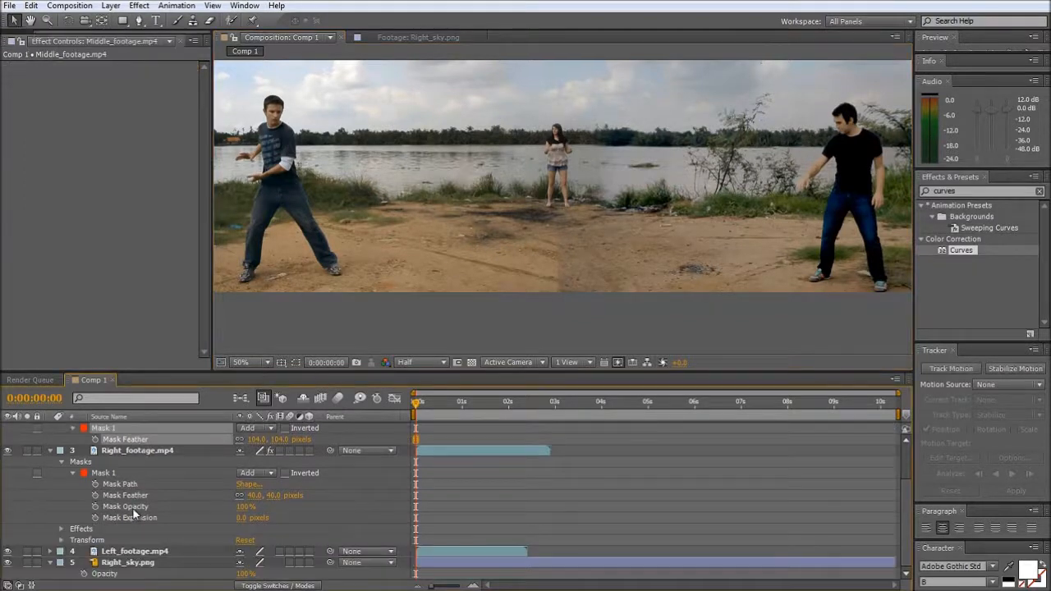
- Duplicate Left_footage.mp4 and freeze the copy on its first frame
left_click(134, 552)
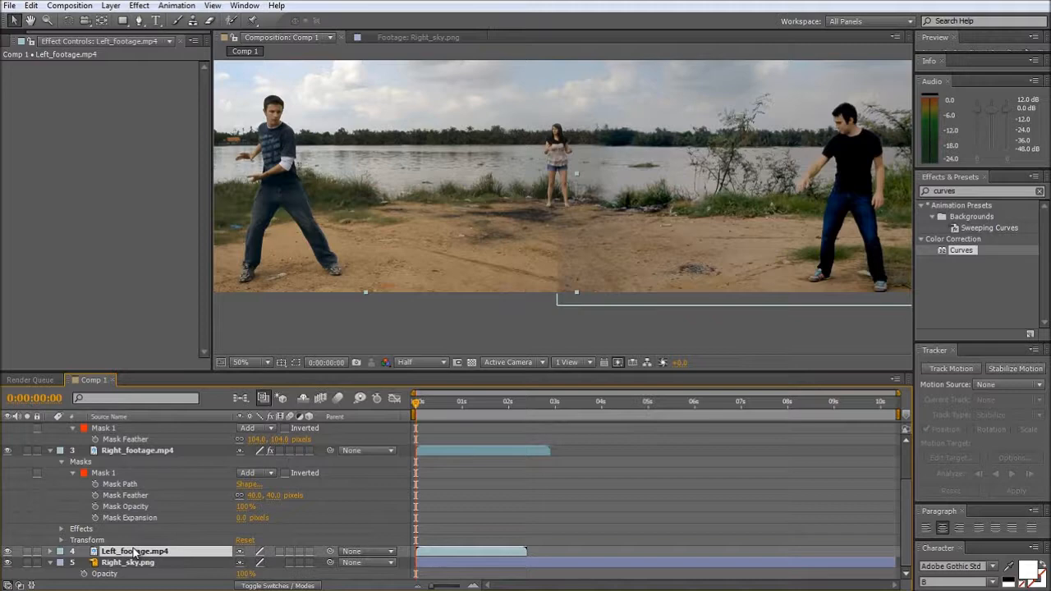
key("ctrl+d")
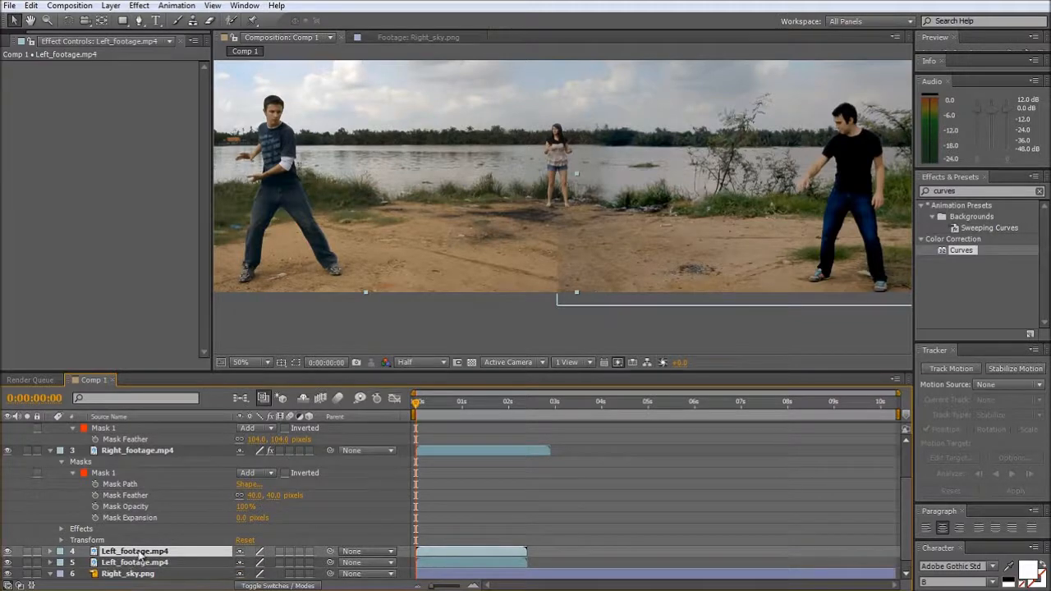
right_click(140, 555)
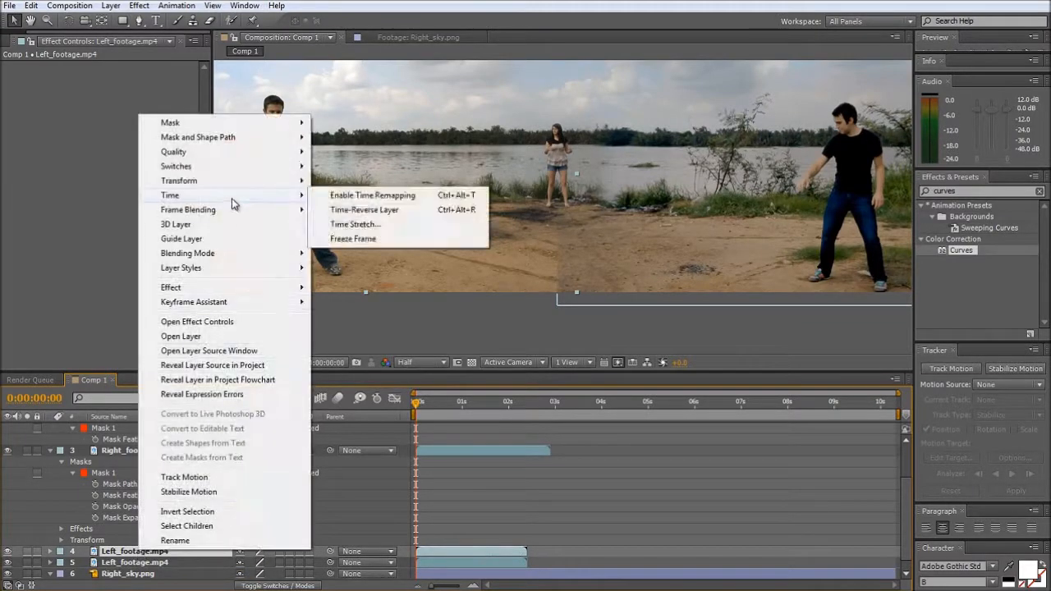
left_click(361, 239)
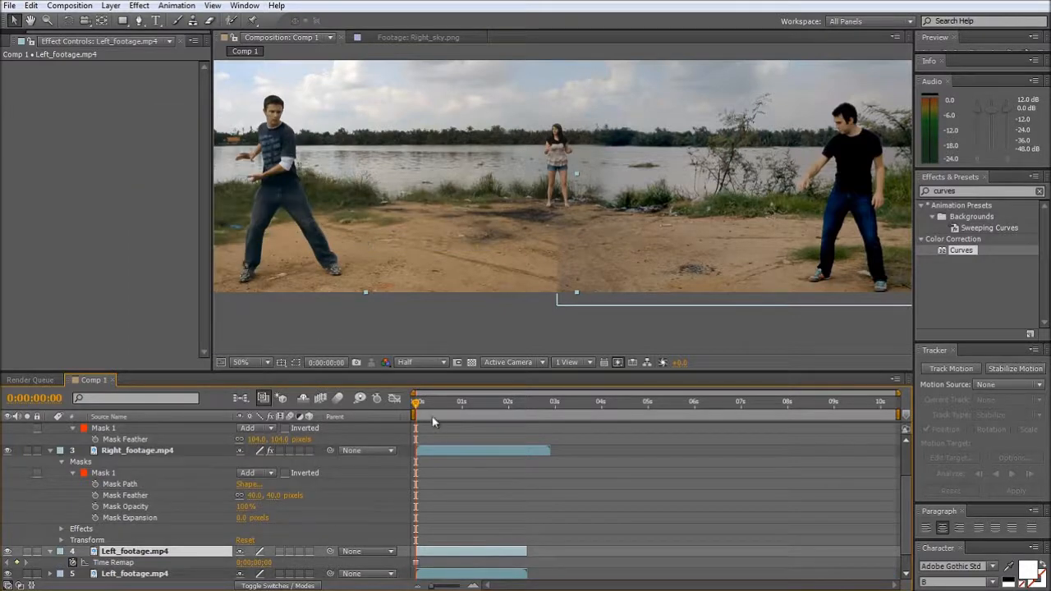
mouse_move(416, 402)
left_mouse_down()
mouse_move(505, 406)
mouse_move(417, 402)
left_mouse_up()
- Draw a closed Pen mask on the frozen copy around an oval patch of dirt between the left man and the ground seam
left_click(141, 20)
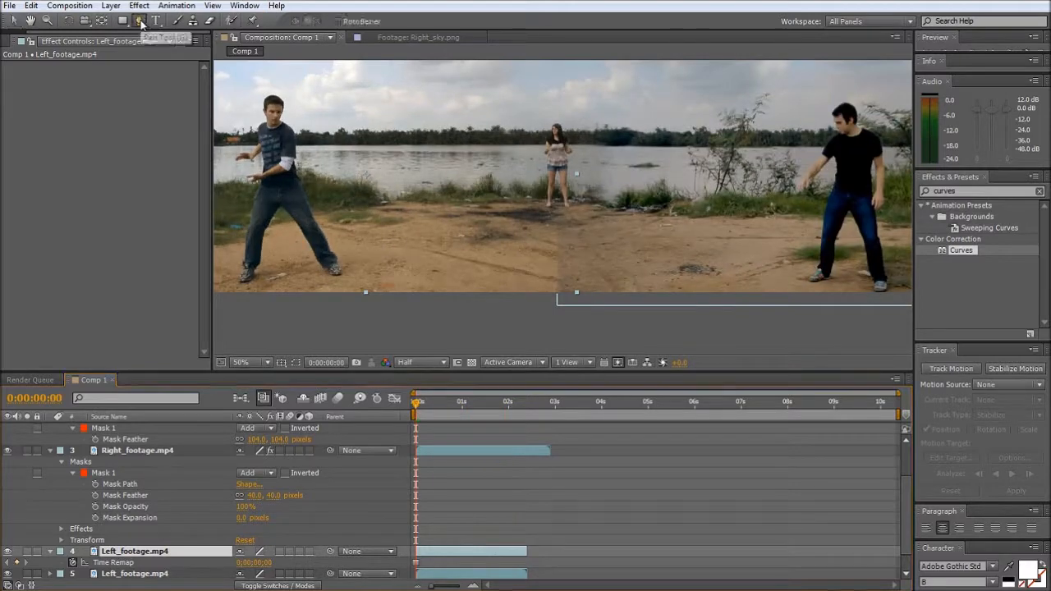
left_click(374, 255)
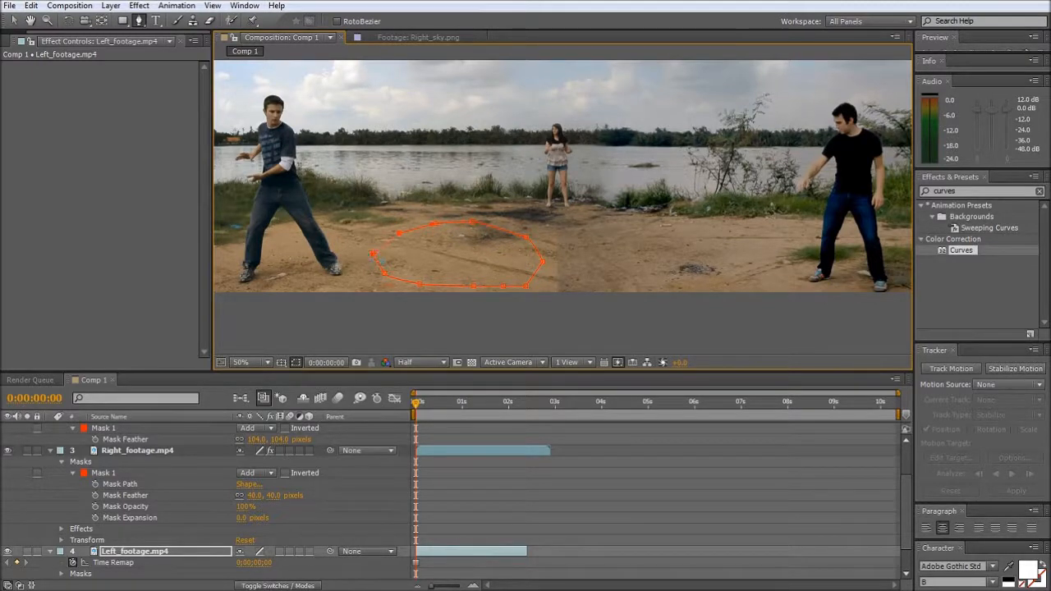
key("v")
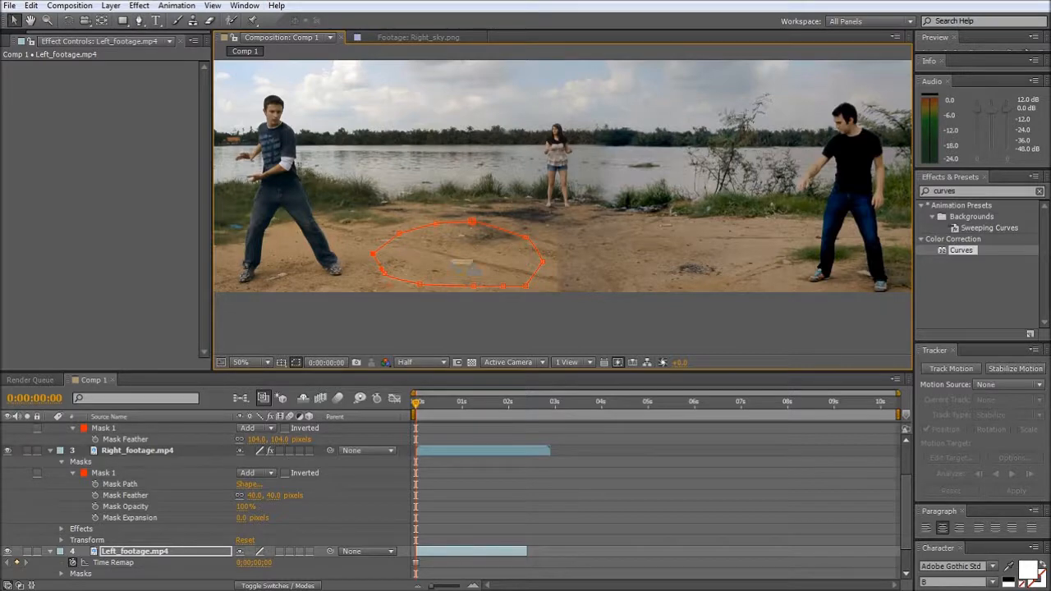
- Move the masked dirt patch over the ground seam and place its layer directly above Right_footage.mp4
key("ctrl+t")
left_click_drag(464, 262, 523, 272)
left_click_drag(130, 554, 141, 445)
left_click_drag(508, 276, 537, 279)
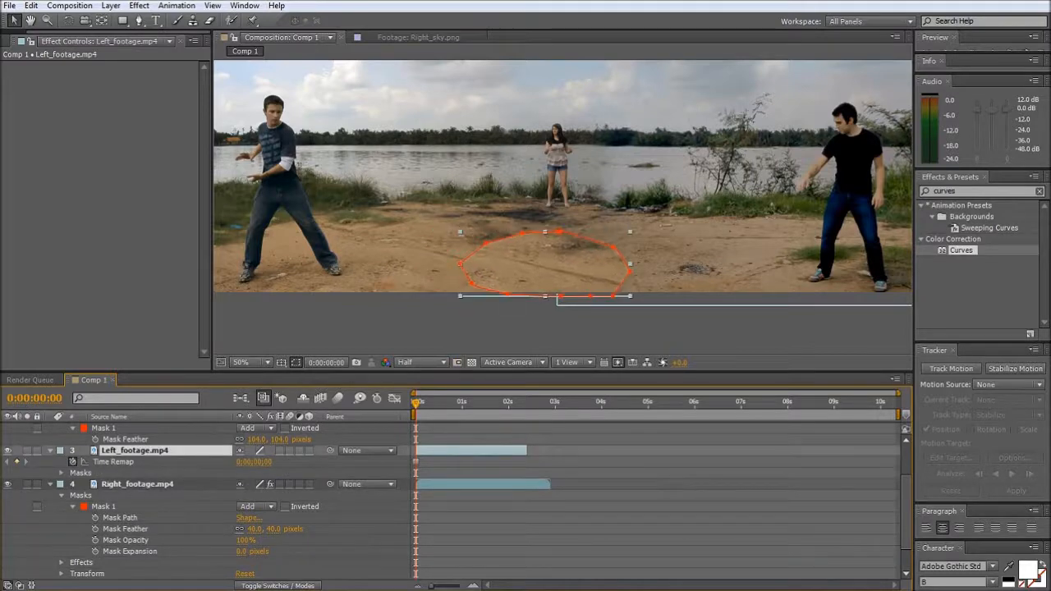
- Reshape the dirt mask by extending its upper edge towards the woman's feet and its outer point towards the left man
key("Return")
left_click_drag(547, 232, 569, 231)
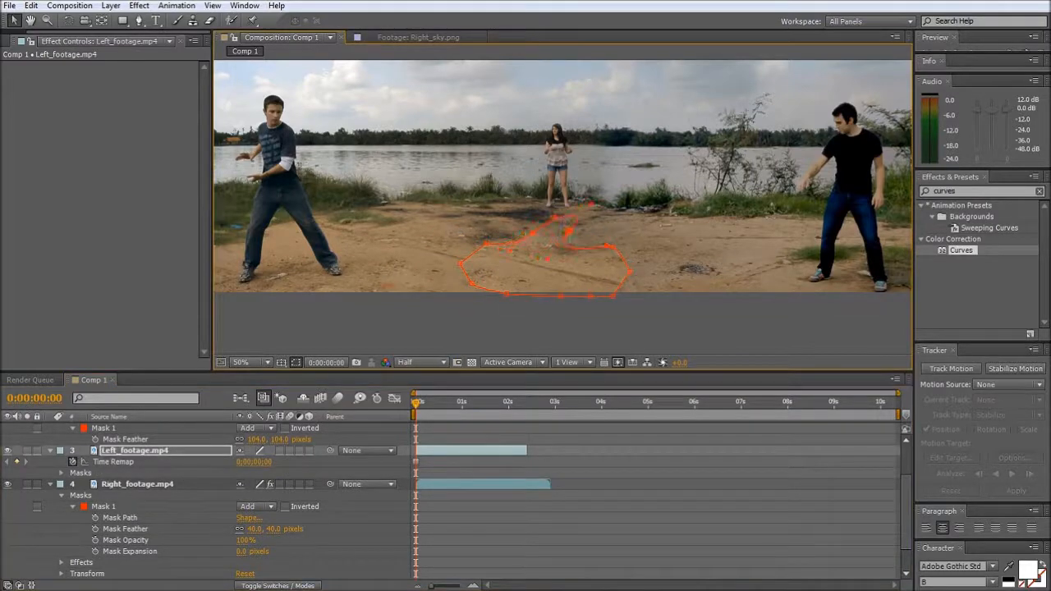
left_click_drag(460, 264, 423, 251)
left_click(420, 324)
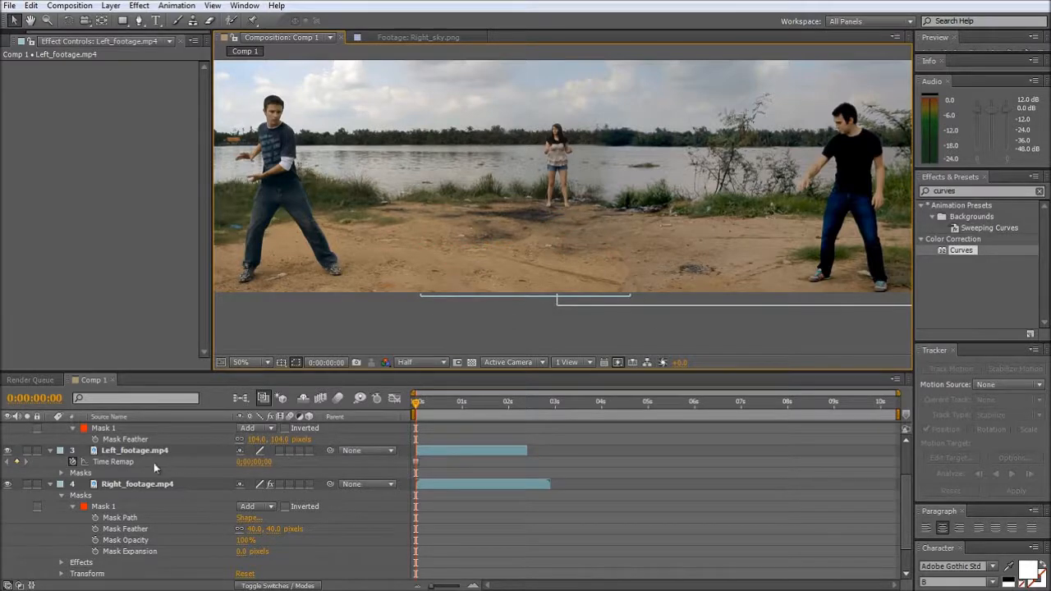
- Hide the mask outlines and feather the dirt patch's mask by 64 pixels
scroll(115, 485, "up", 2)
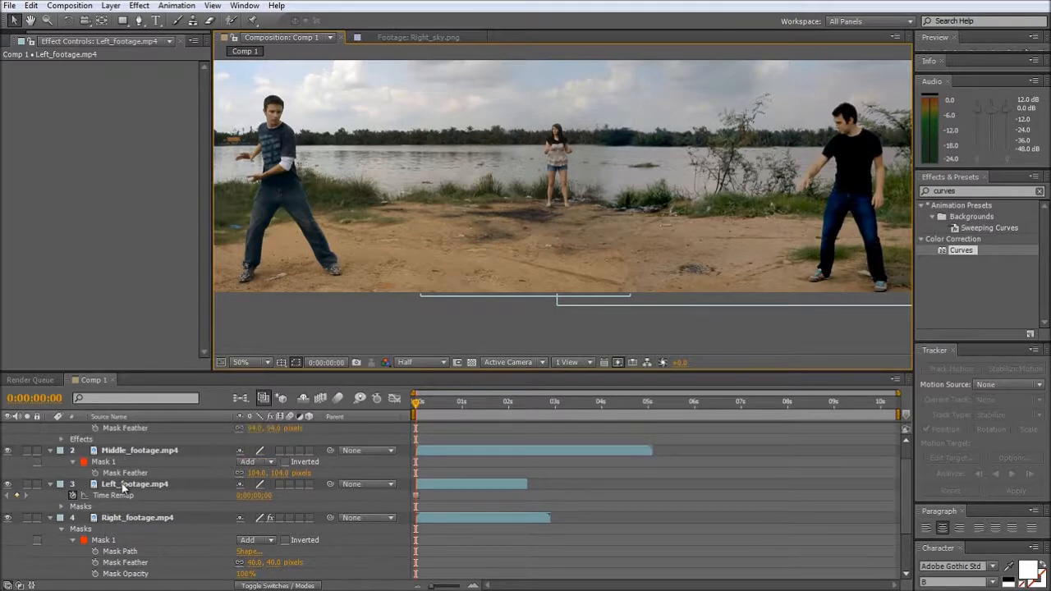
left_click(123, 485)
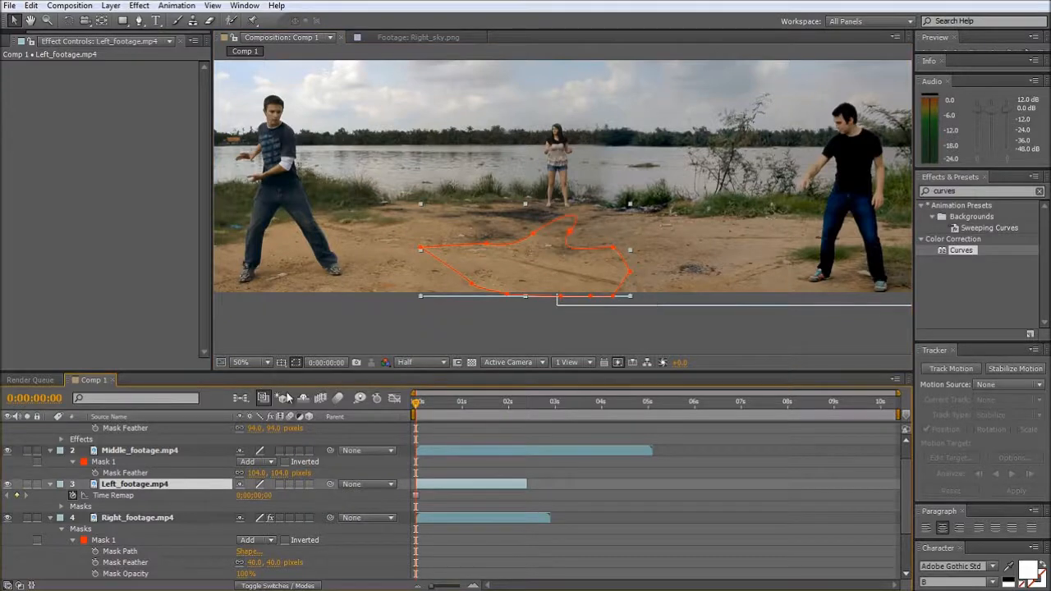
left_click(296, 362)
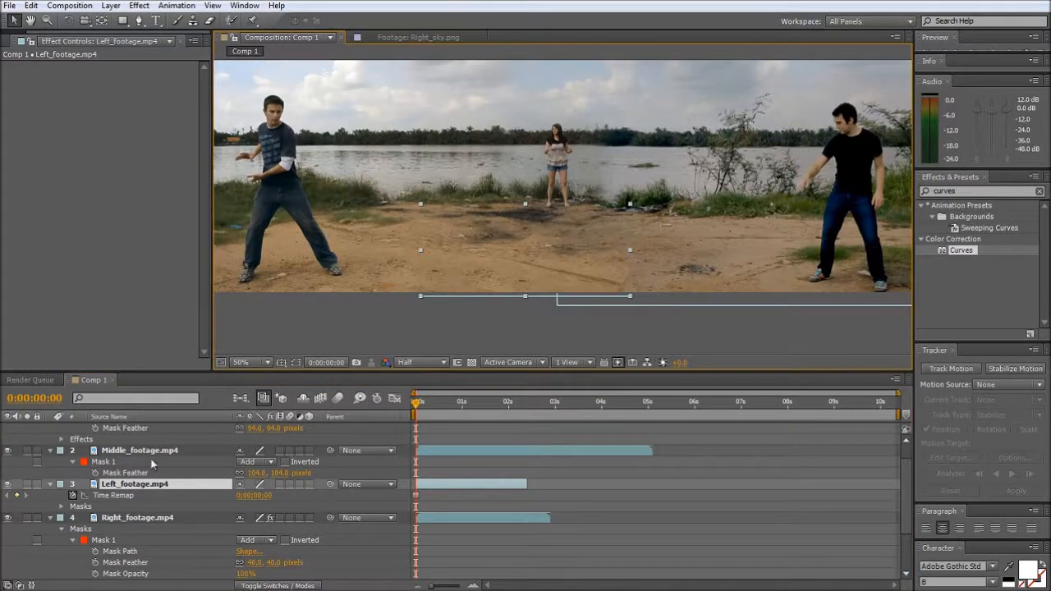
key("f")
left_click_drag(252, 507, 295, 507)
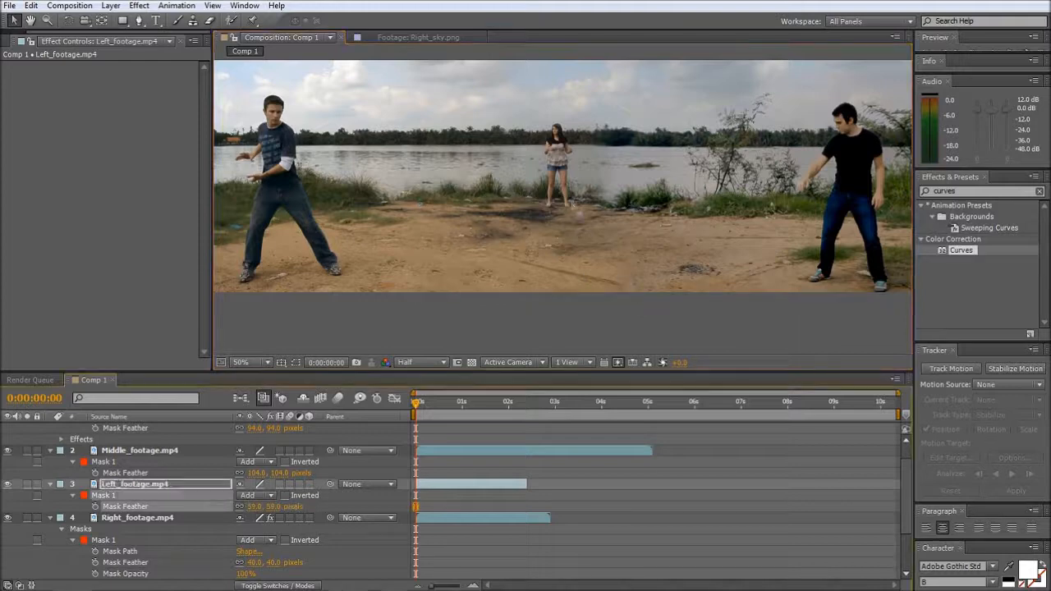
scroll(576, 208, "down", 2)
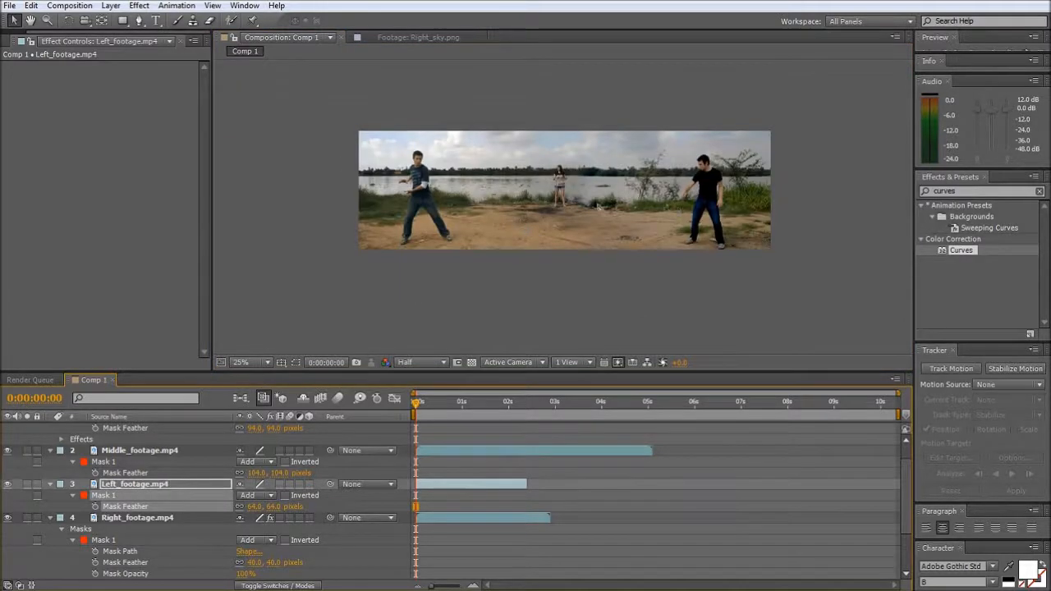
scroll(603, 210, "up", 2)
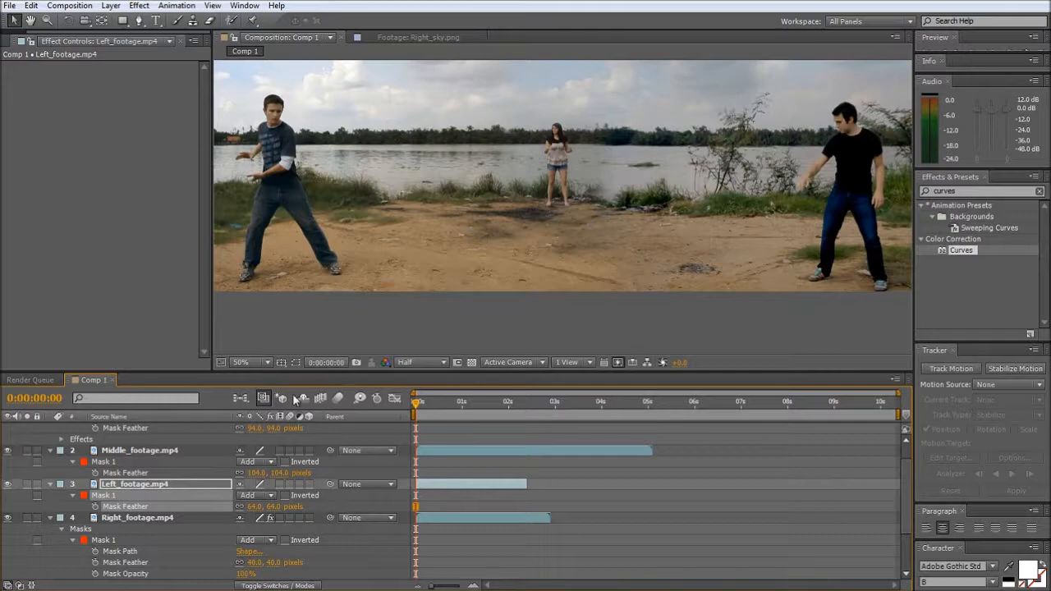
- Collapse the Source Footage folder and rename Comp 1 as Source Footage Comp
left_click(18, 41)
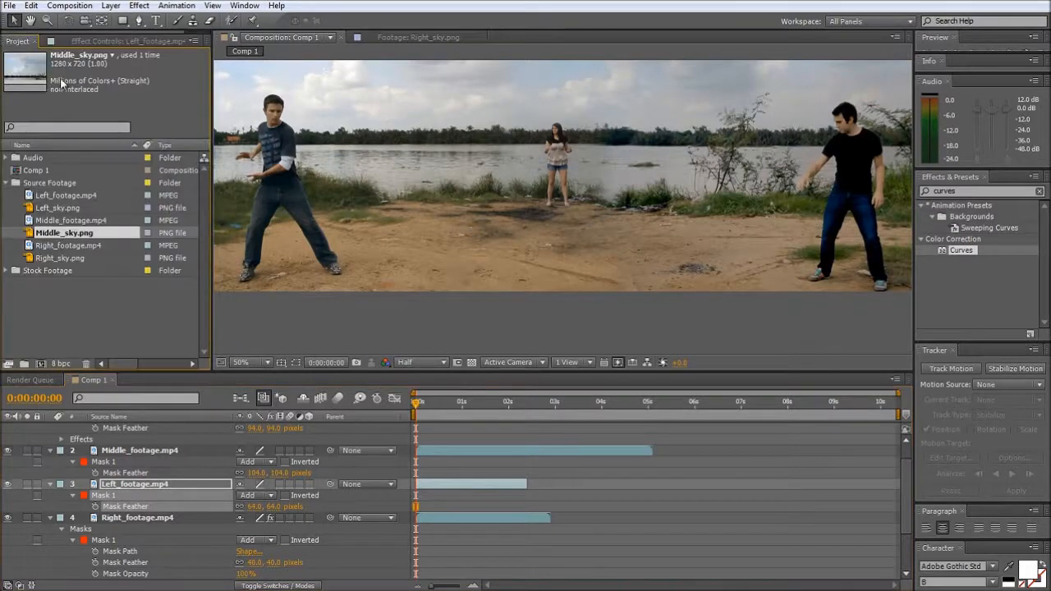
left_click(6, 183)
left_click(26, 170)
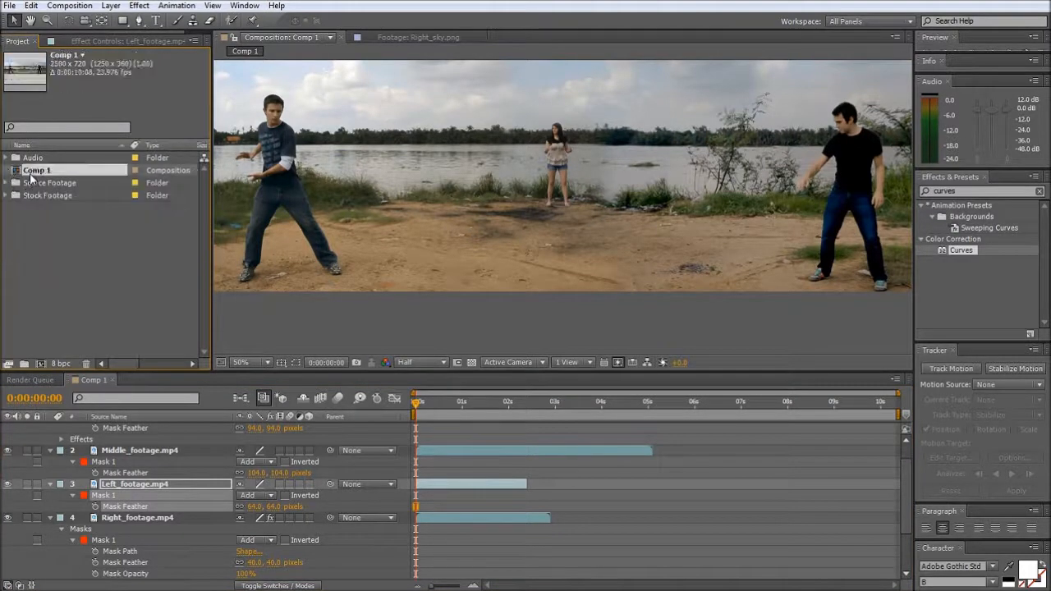
key("Return")
type("Source Footage")
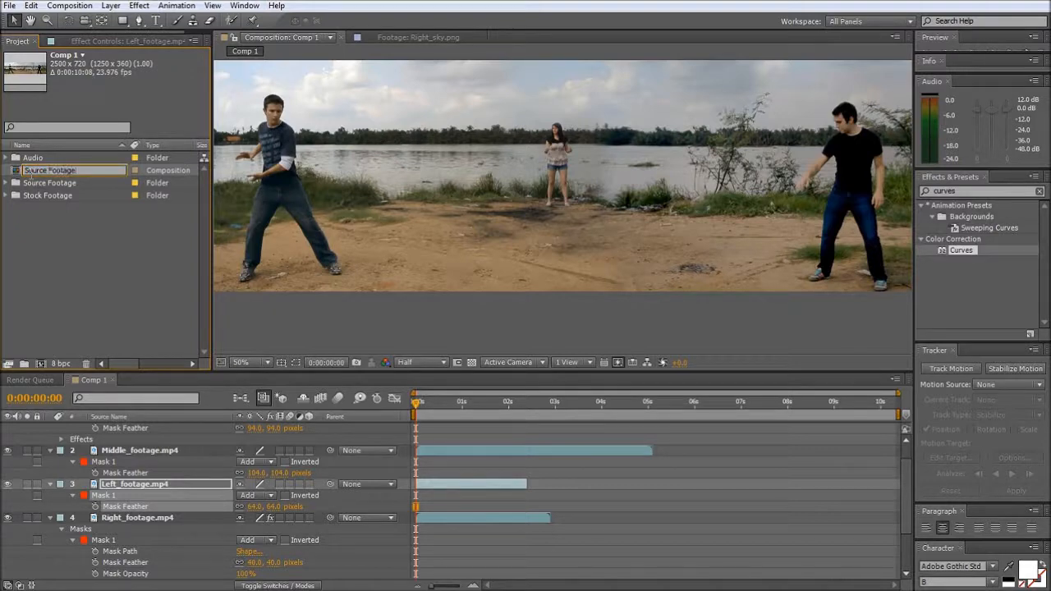
type(" Comp")
key("Return")
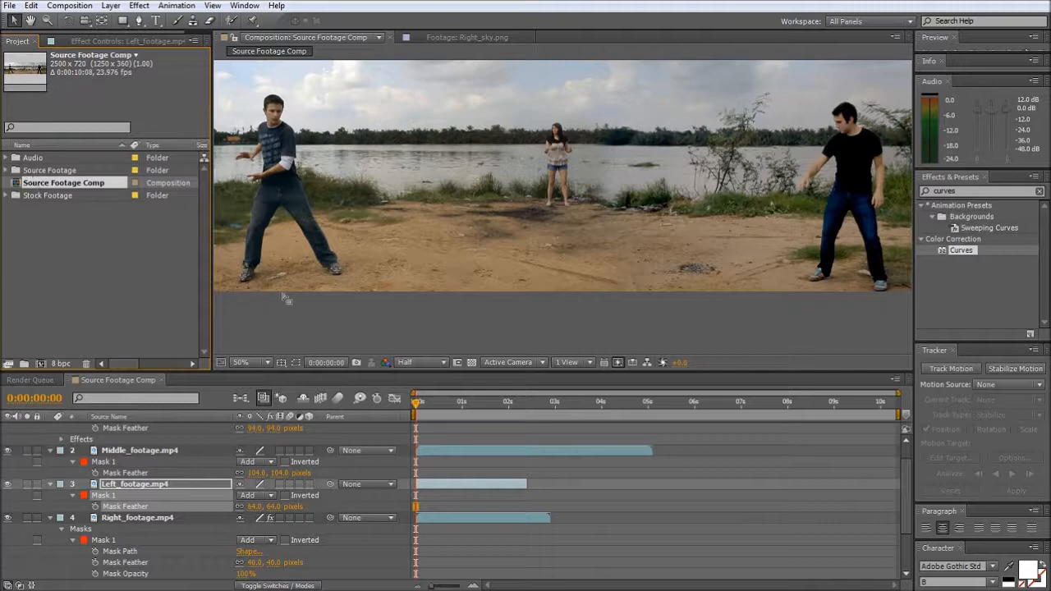
- Give the timeline more height, shift the composition view and scrub to 0:00:01:19 to review the performers' motion
left_click_drag(418, 403, 403, 423)
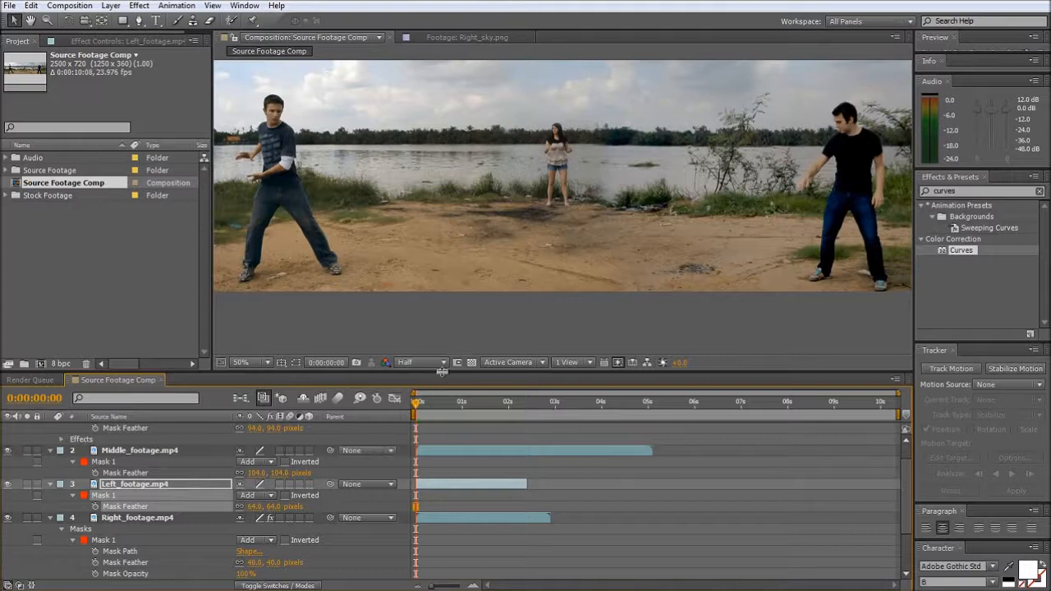
left_click_drag(442, 370, 442, 343)
key("space")
left_click_drag(531, 164, 580, 192)
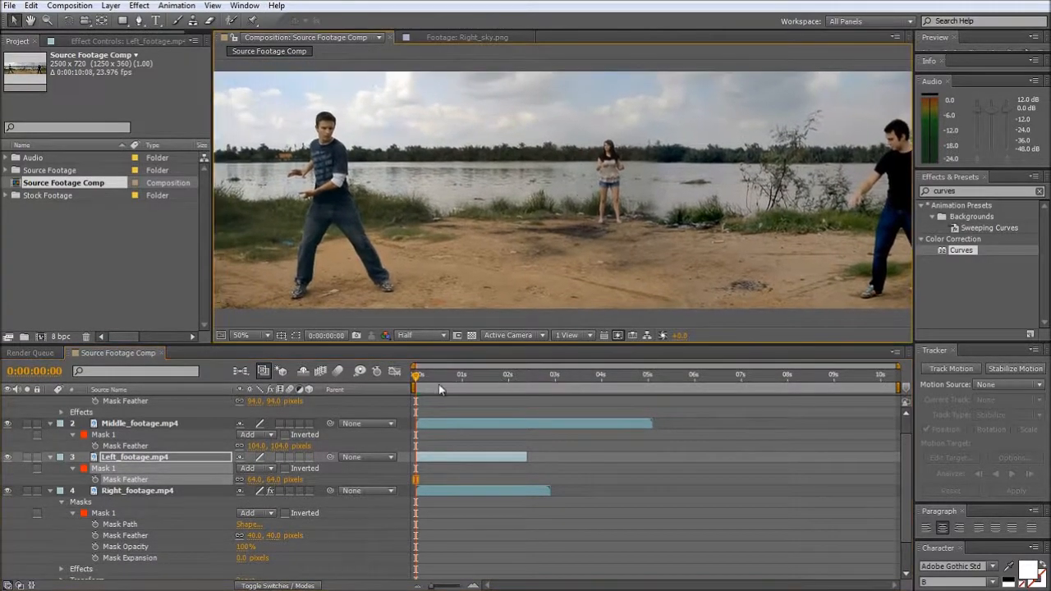
left_click_drag(419, 379, 503, 378)
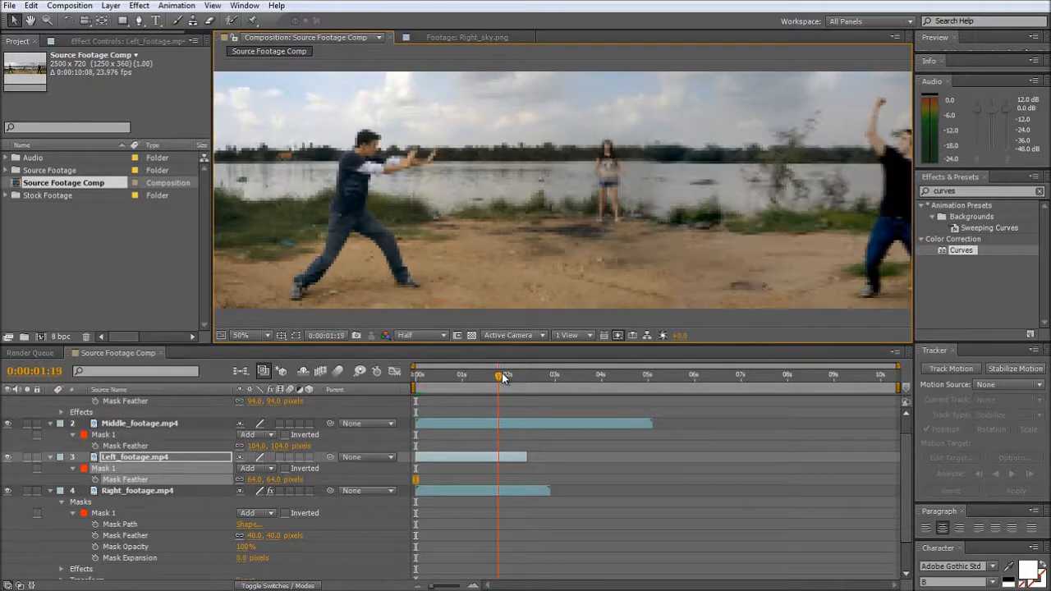
- Rename the masked, frozen Left_footage.mp4 copy as dirt
left_click(137, 462)
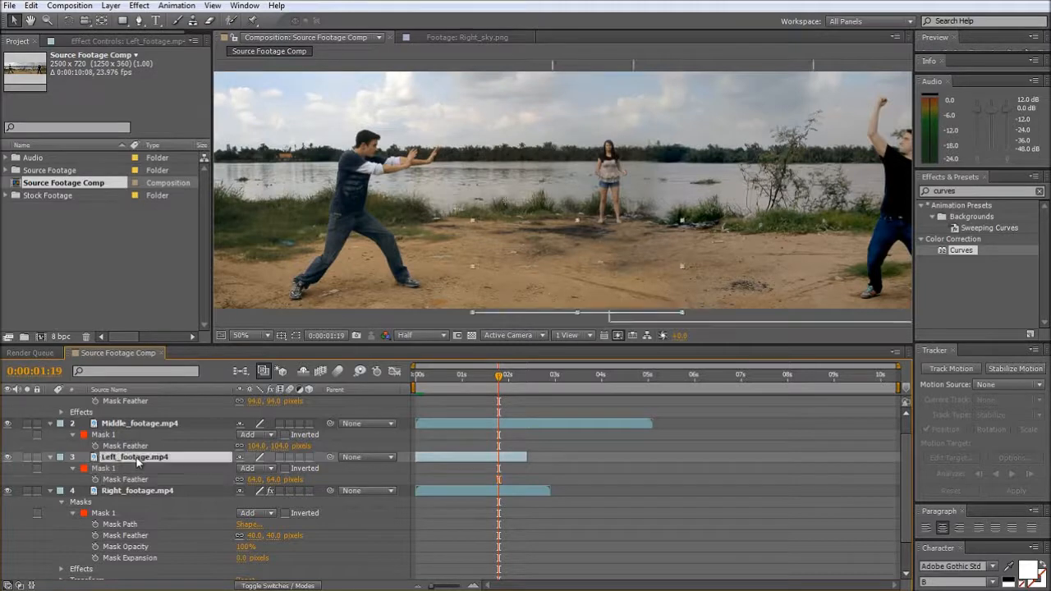
key("Return")
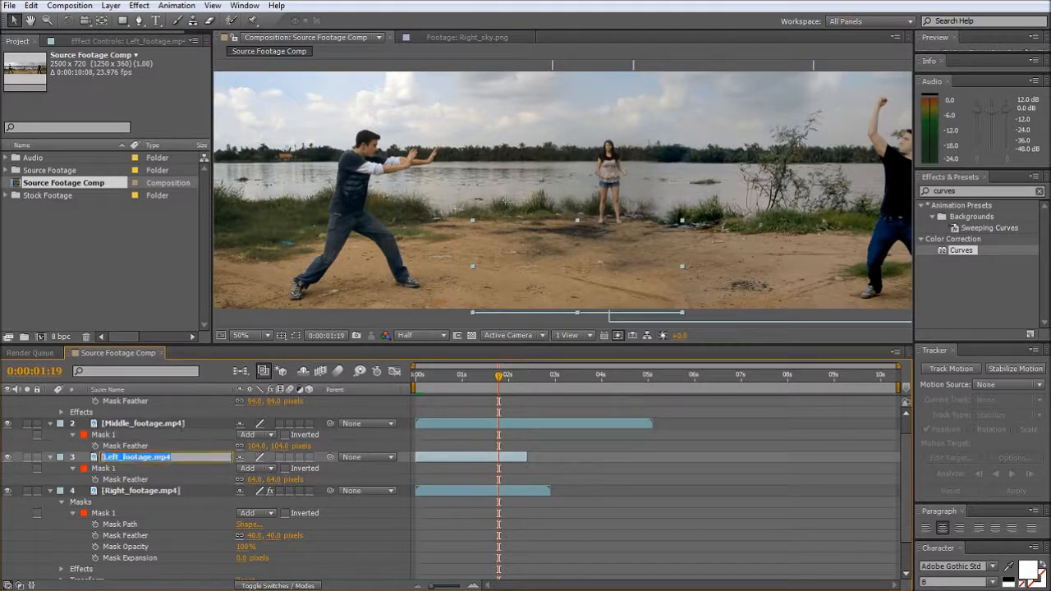
type("dirt")
key("Return")
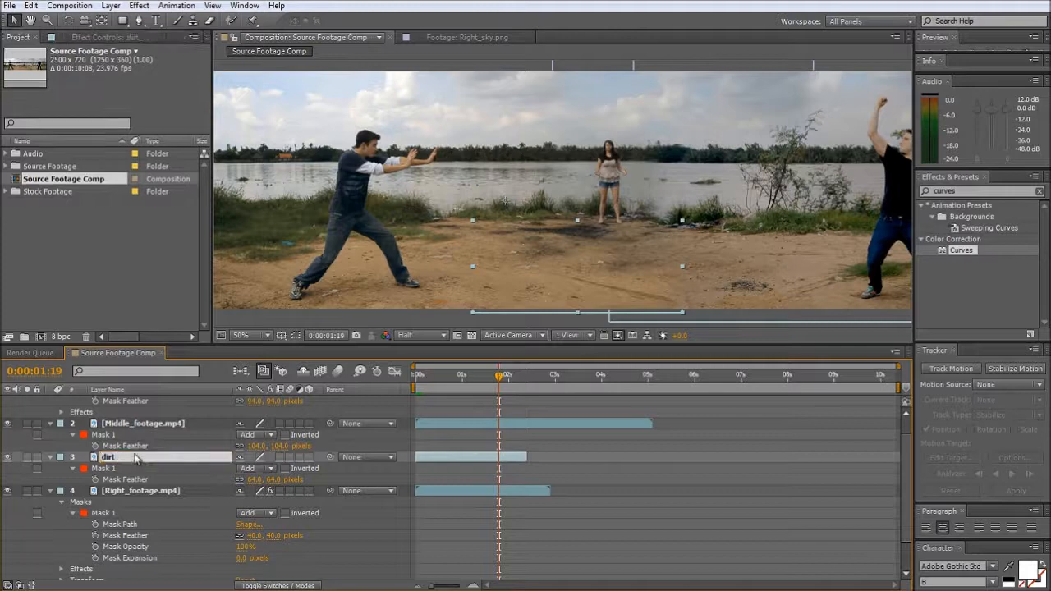
- Enable time remapping on the original Left_footage.mp4 layer
scroll(183, 496, "down", 2)
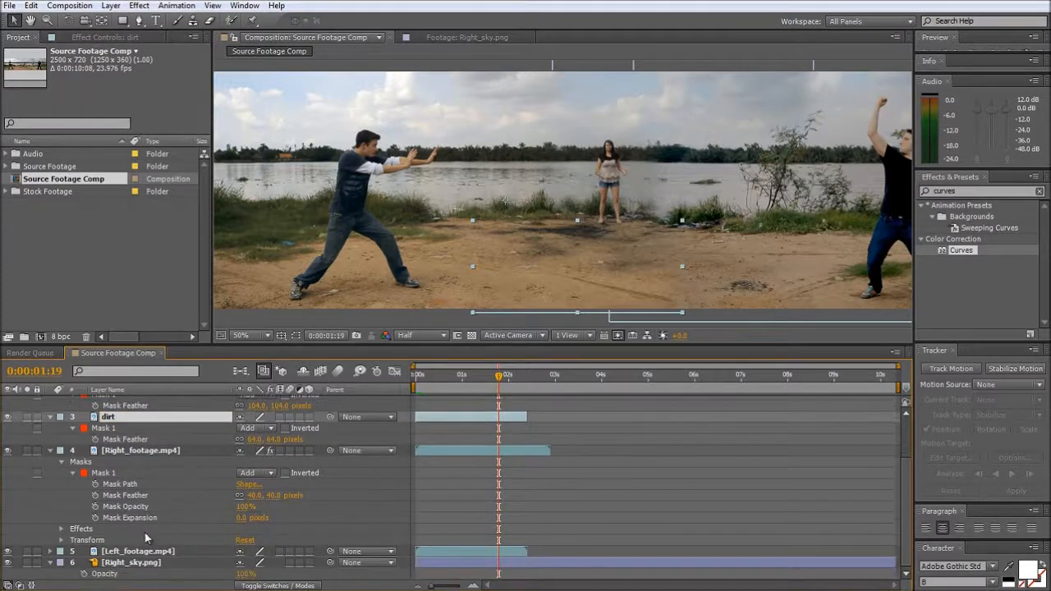
left_click(129, 552)
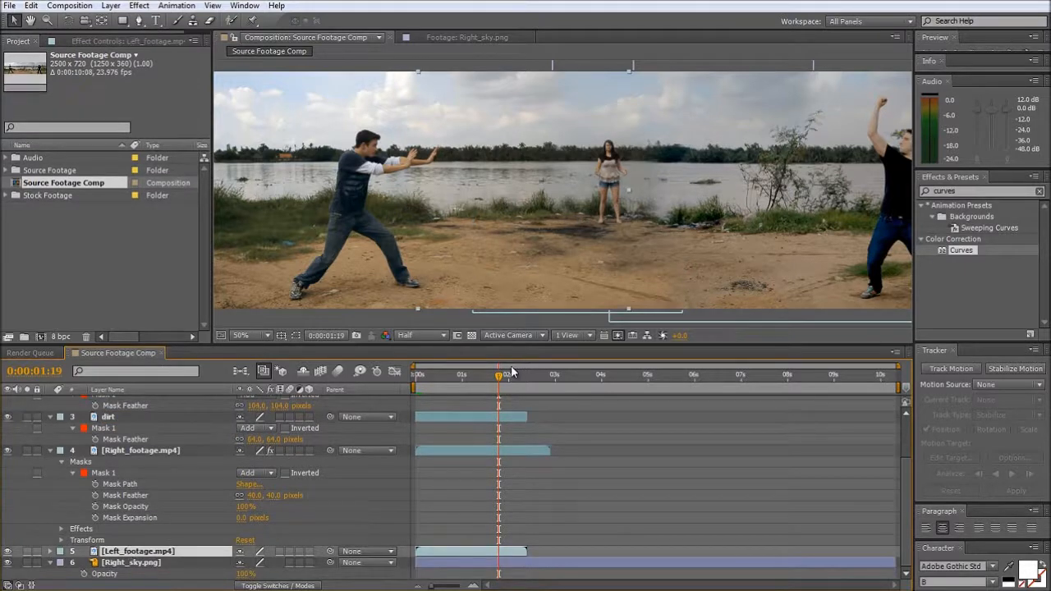
right_click(157, 554)
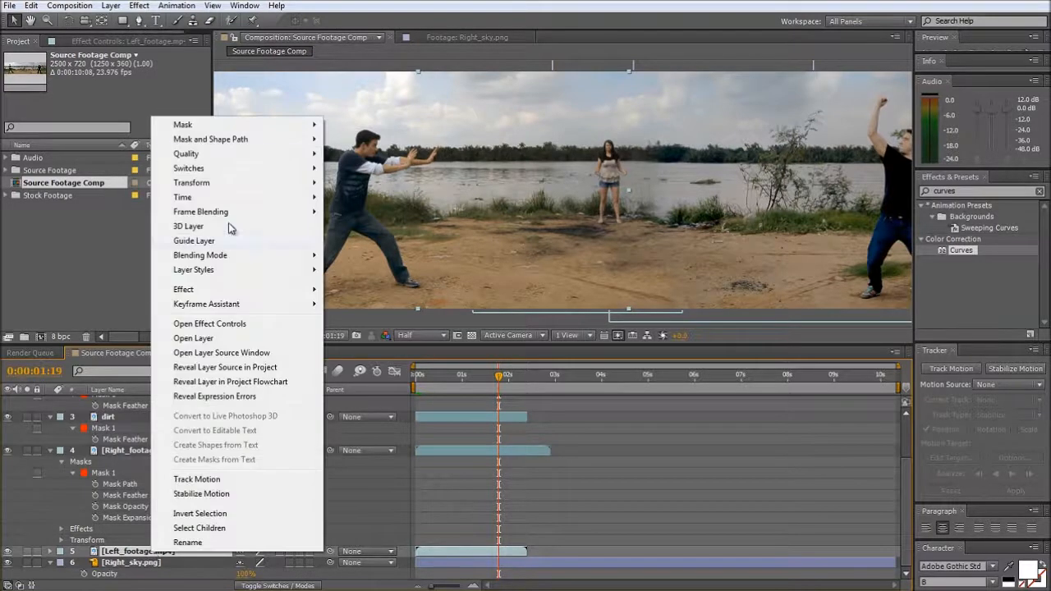
mouse_move(232, 193)
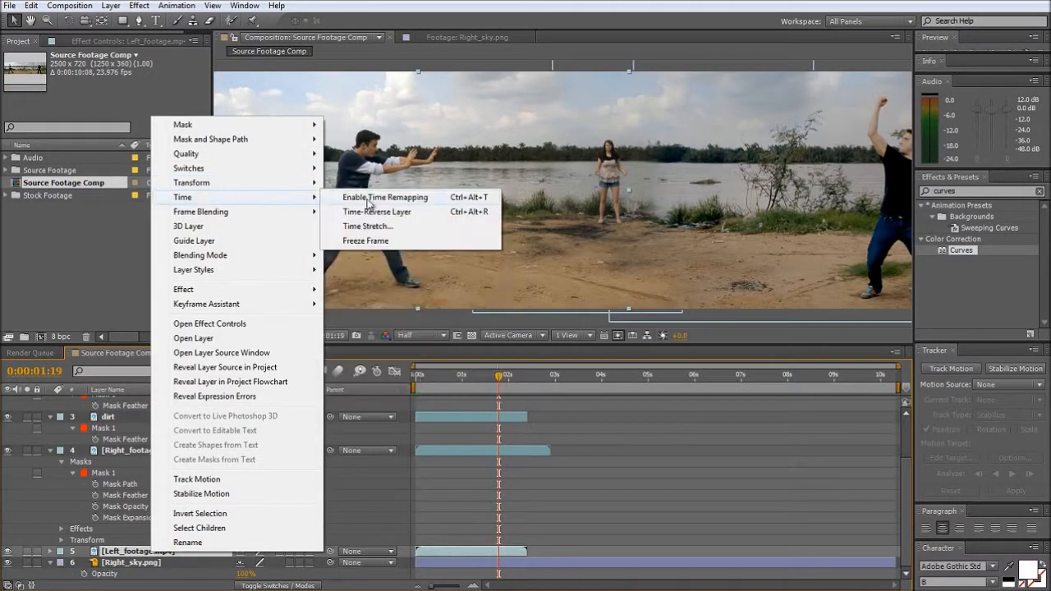
left_click(370, 199)
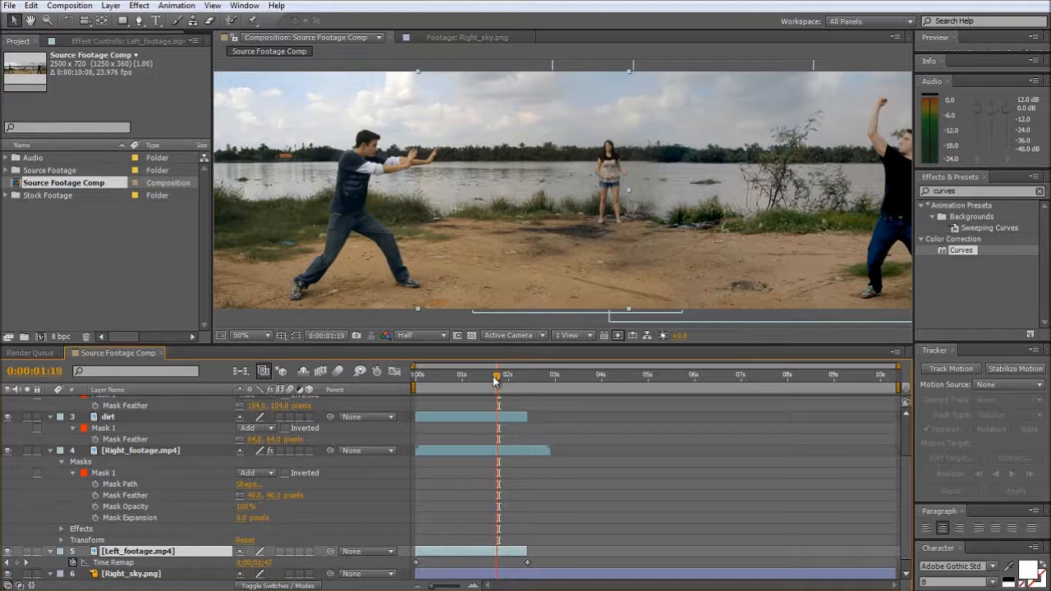
- Add a Time Remap keyframe to Left_footage.mp4 at 0:00:01:04 and extend the layer to the composition's end
left_click_drag(498, 376, 472, 379)
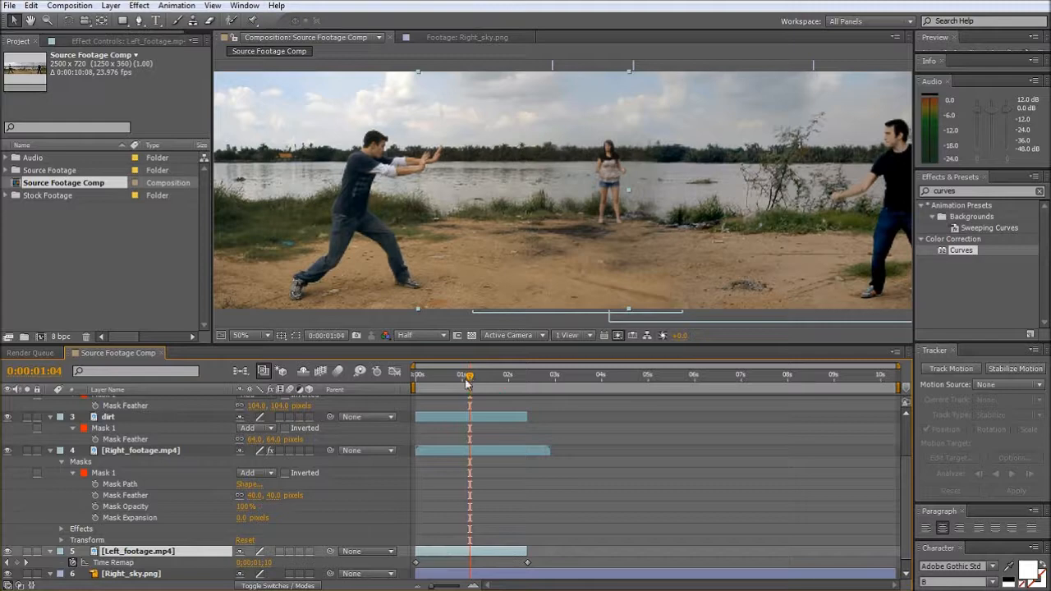
left_click(16, 563)
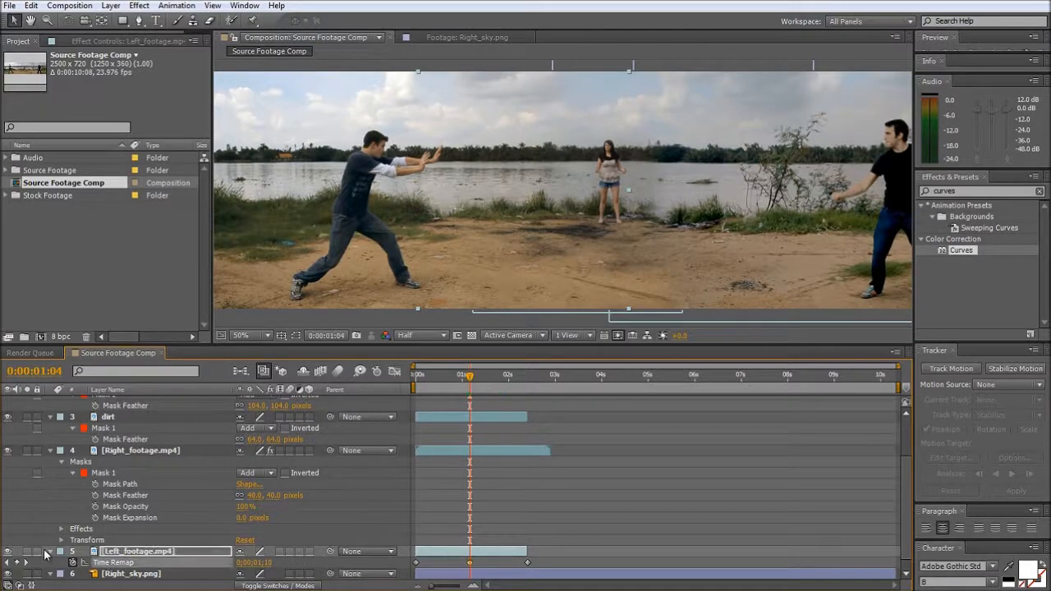
left_click(470, 563)
left_click_drag(470, 379, 475, 403)
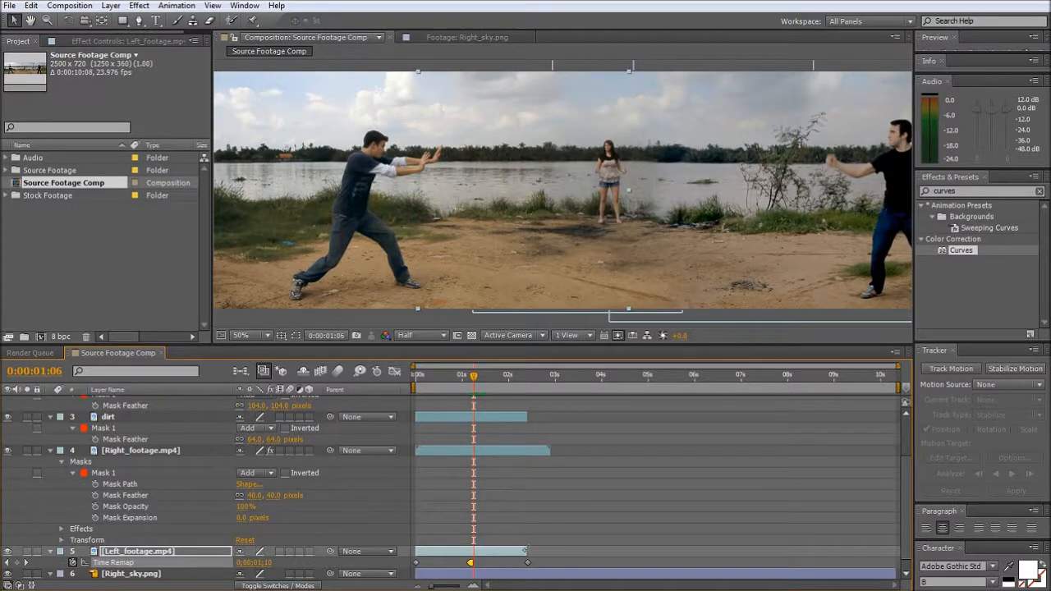
left_click_drag(525, 550, 900, 547)
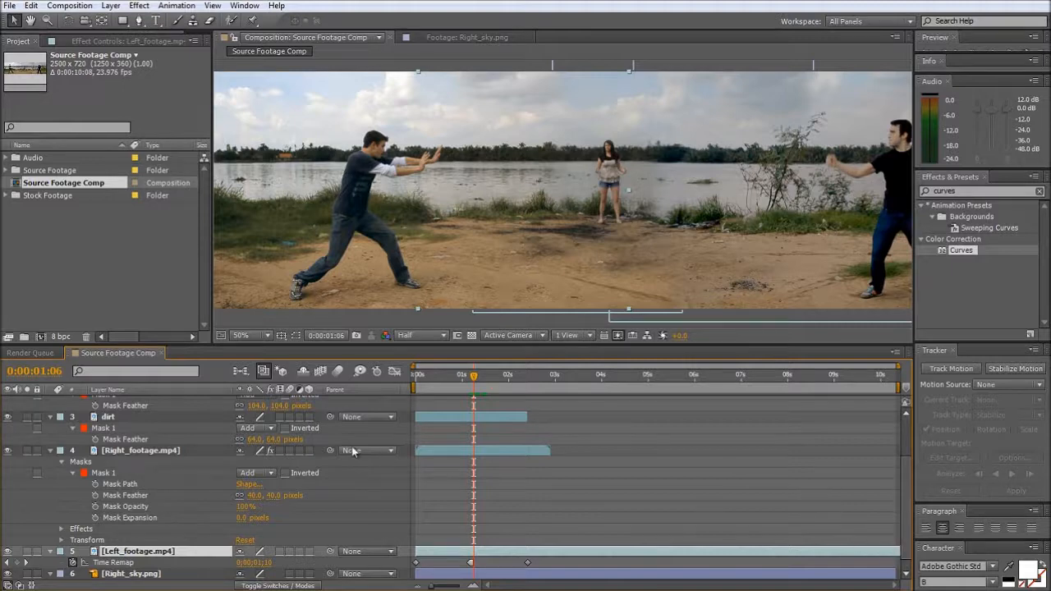
- Close the Right_footage.mp4 layer viewer and the Right_sky.png footage viewer, leaving the Source Footage Comp composition view
double_click(138, 450)
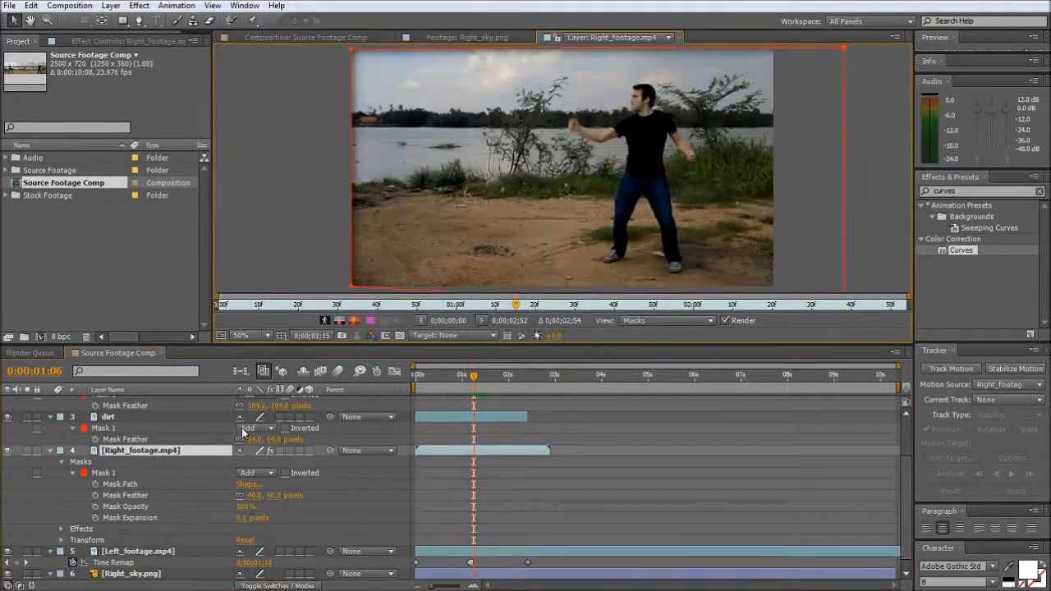
left_click(679, 38)
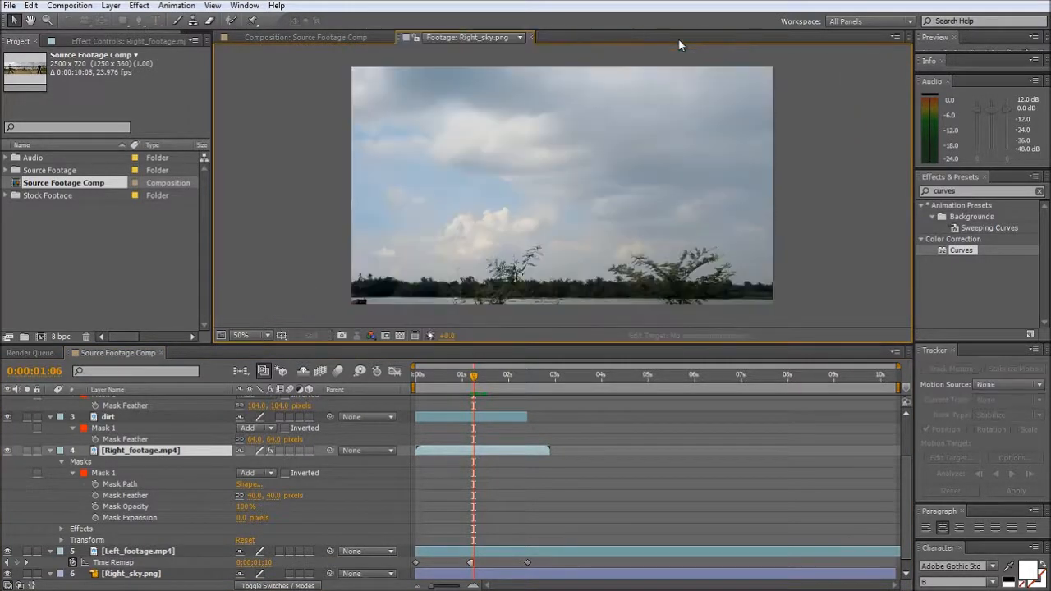
left_click(530, 38)
- Shift the Right_footage.mp4 layer in time so it starts just past 2.5 seconds in the composition
key("space")
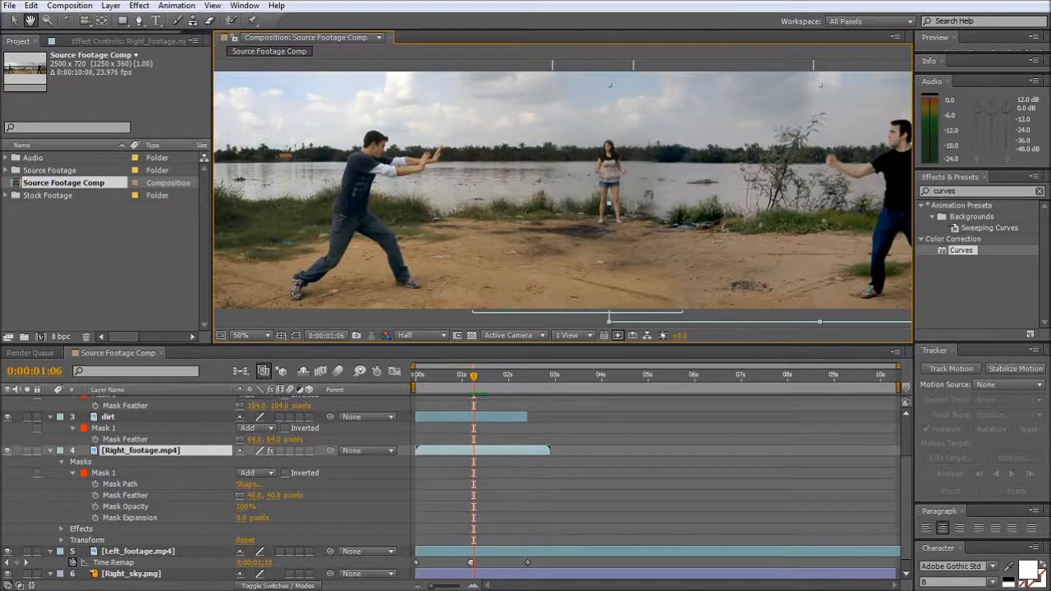
left_click_drag(648, 194, 557, 194)
left_click_drag(538, 372, 577, 373)
left_click_drag(481, 452, 602, 457)
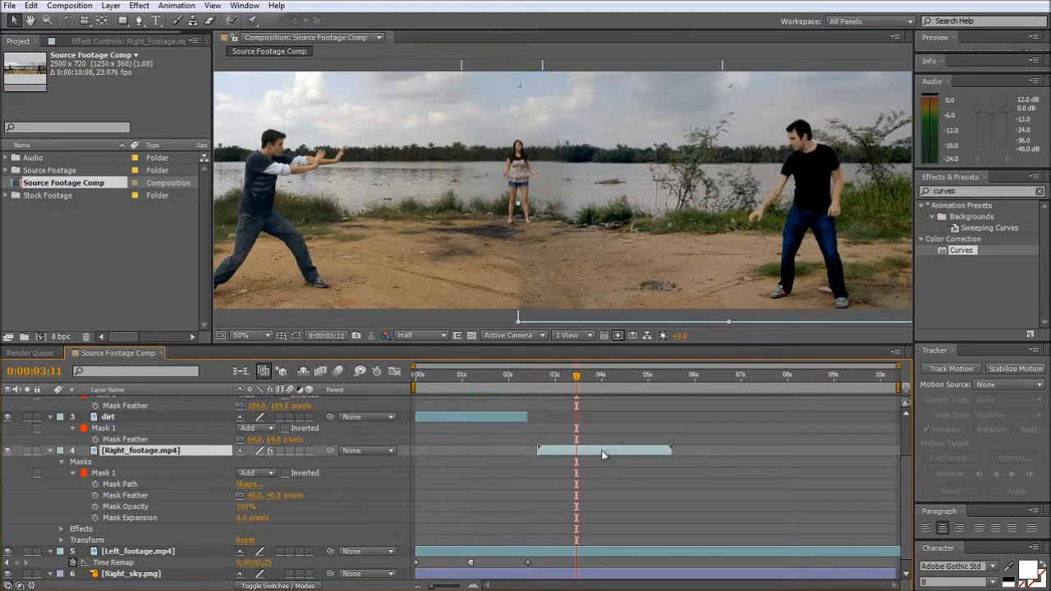
- Enable time remapping on Right_footage.mp4 and add a Time Remap keyframe at 0:00:03:18
mouse_move(578, 381)
left_mouse_down()
mouse_move(611, 381)
mouse_move(589, 383)
left_mouse_up()
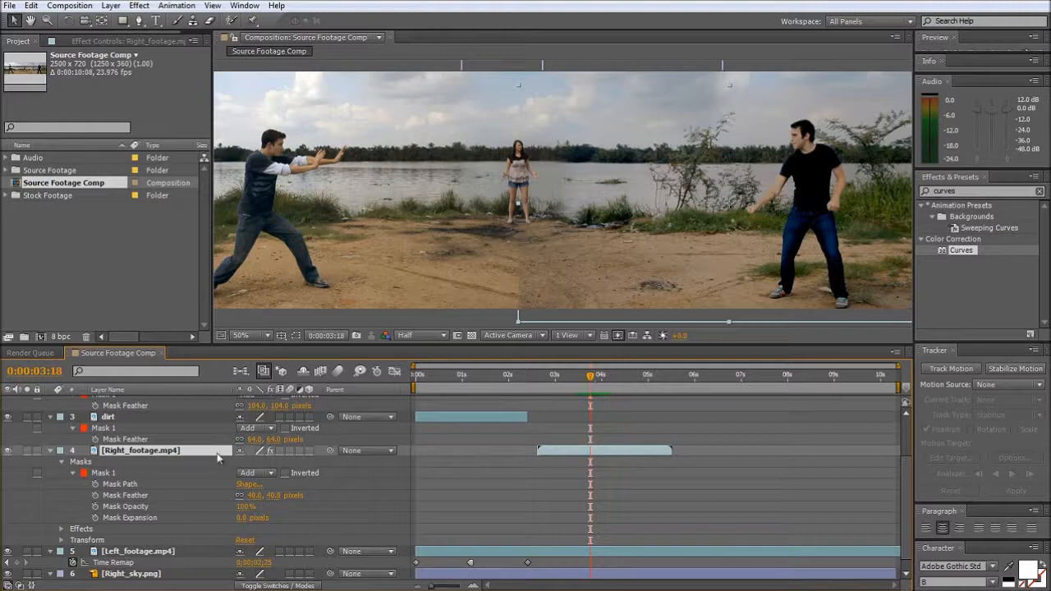
right_click(190, 450)
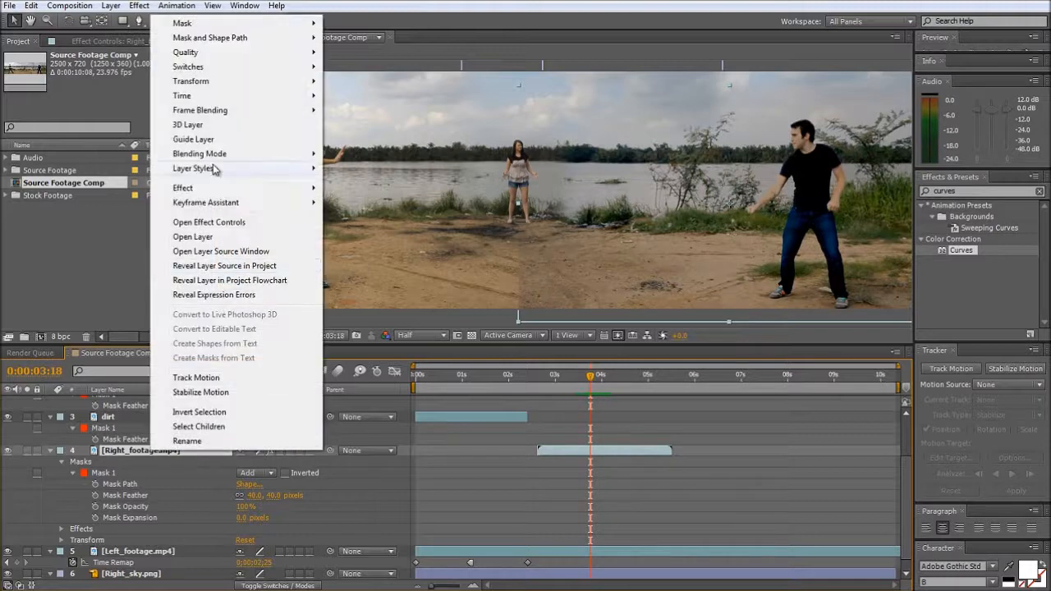
mouse_move(239, 96)
left_click(358, 96)
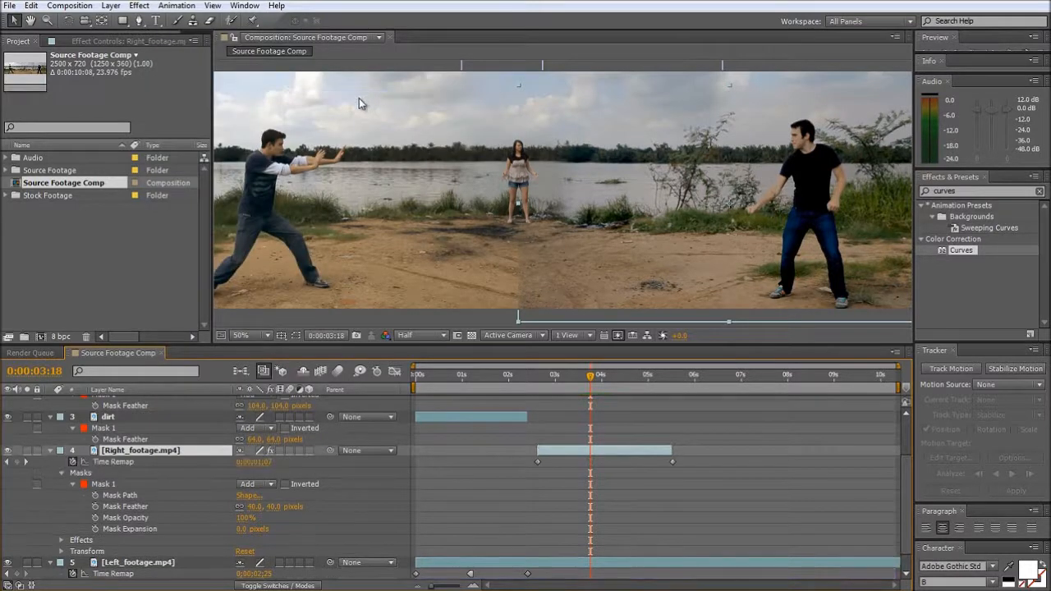
left_click(16, 462)
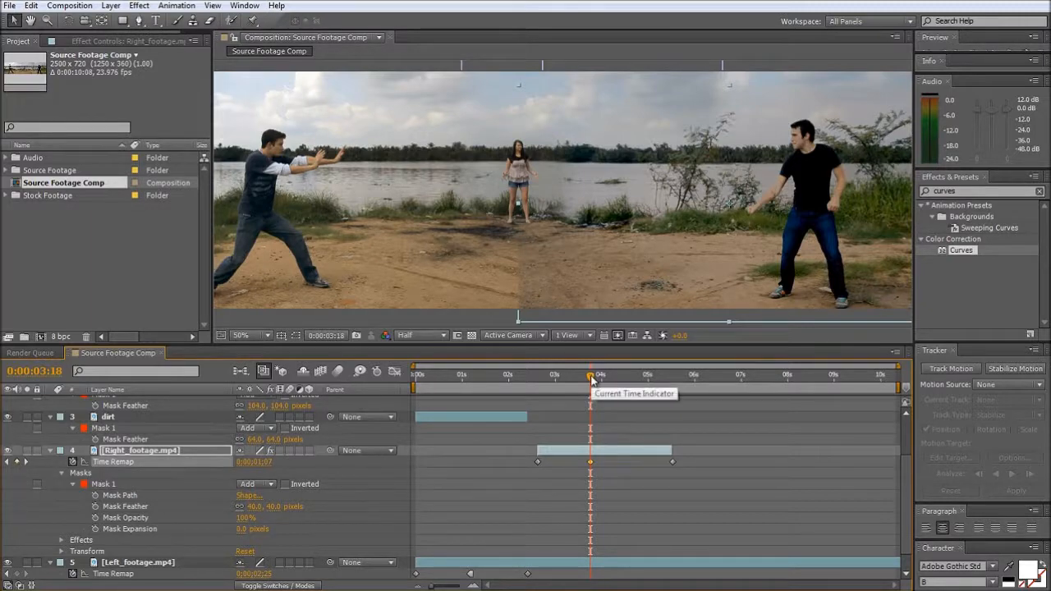
- Make Right_footage.mp4's first Time Remap keyframe hold the 0:00:03:17 frame, and scrub to 0:00:04:07 to check the motion
key("Page_Up")
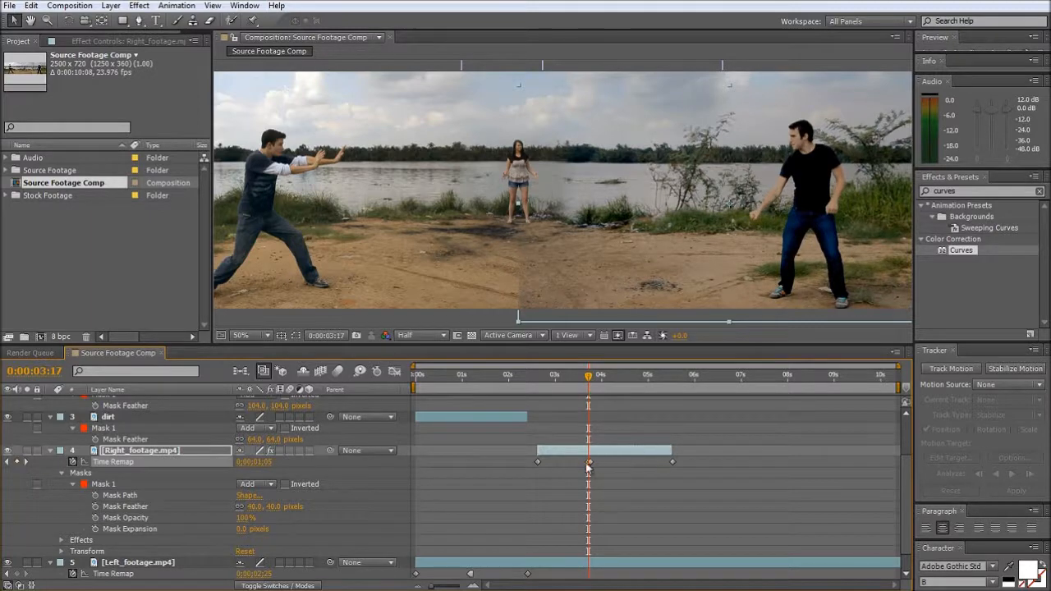
mouse_move(588, 465)
left_click(538, 462)
left_click_drag(589, 378, 616, 386)
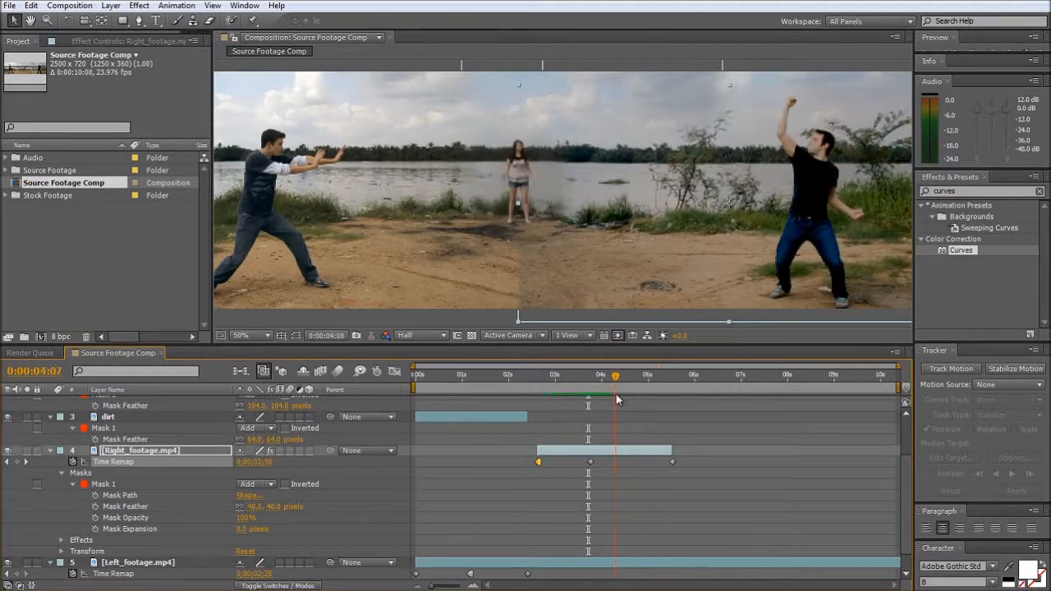
- Set the middle Time Remap keyframe of Right_footage.mp4 to Bezier temporal interpolation and scrub back to 0:00:03:06 to review it
right_click(591, 460)
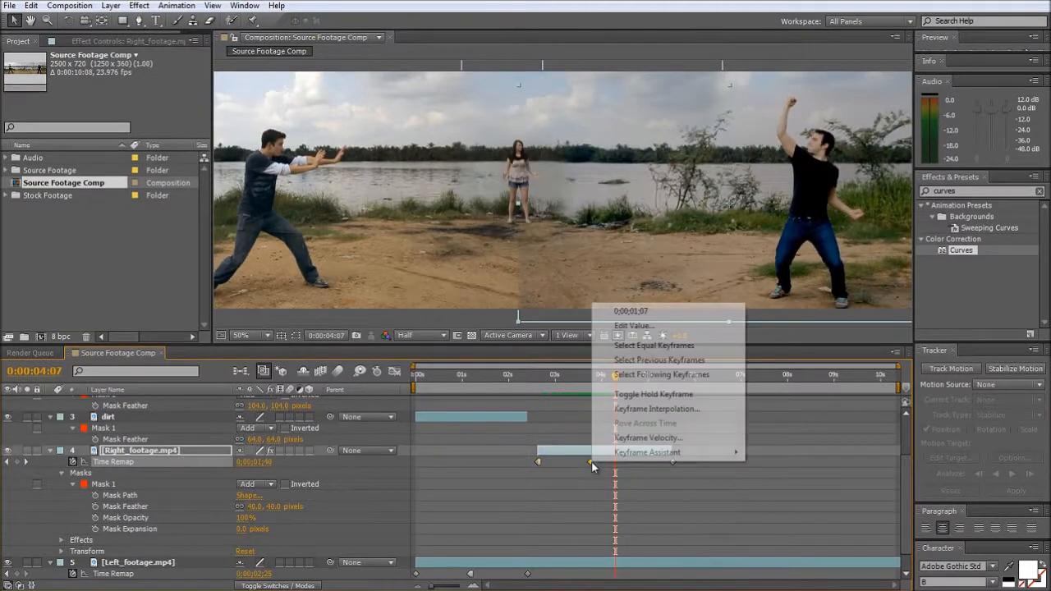
left_click(676, 411)
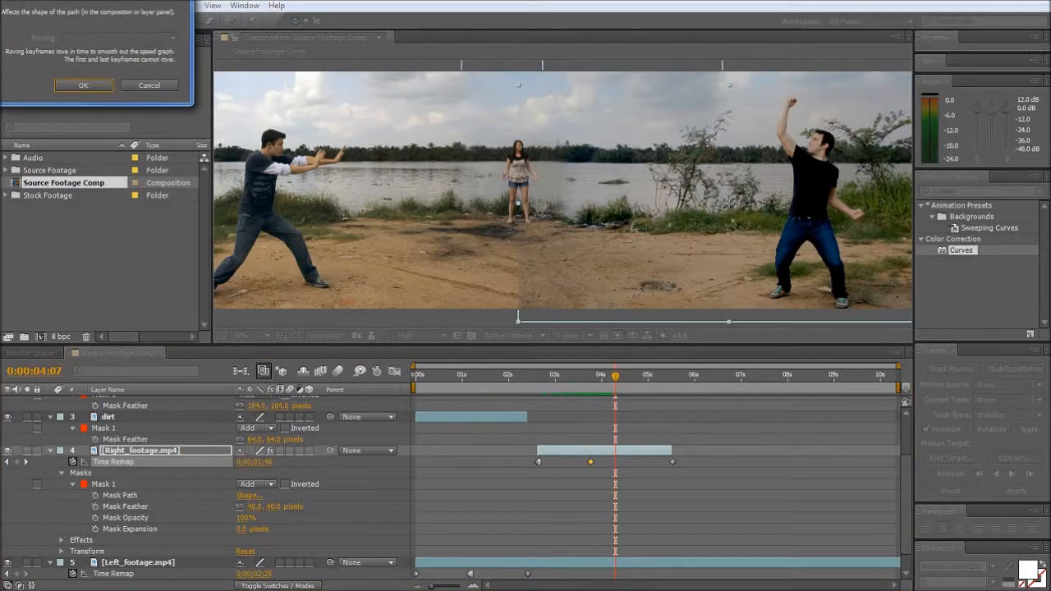
left_click(282, 97)
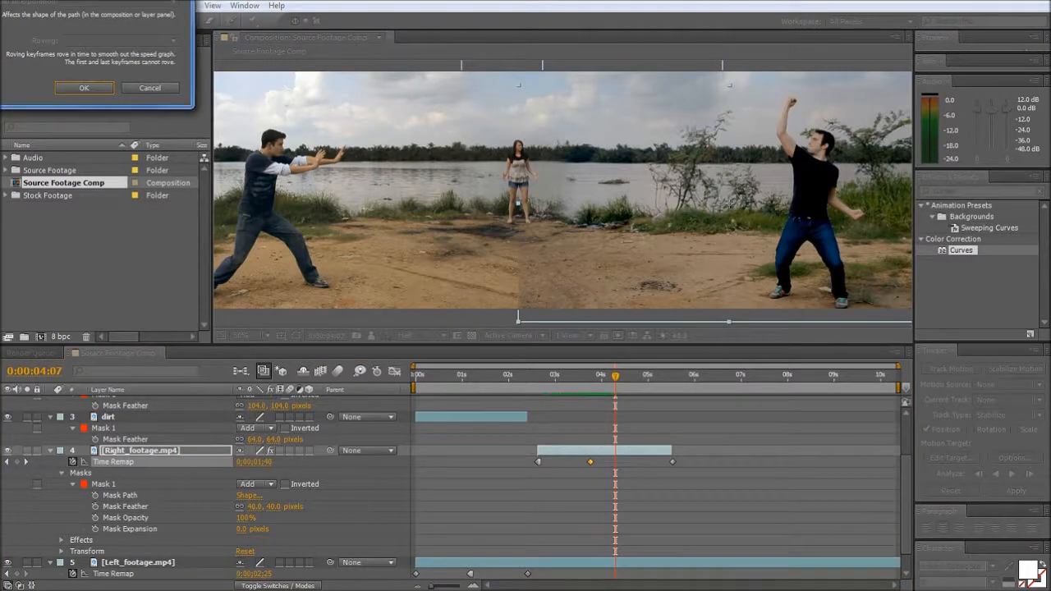
left_click(279, 116)
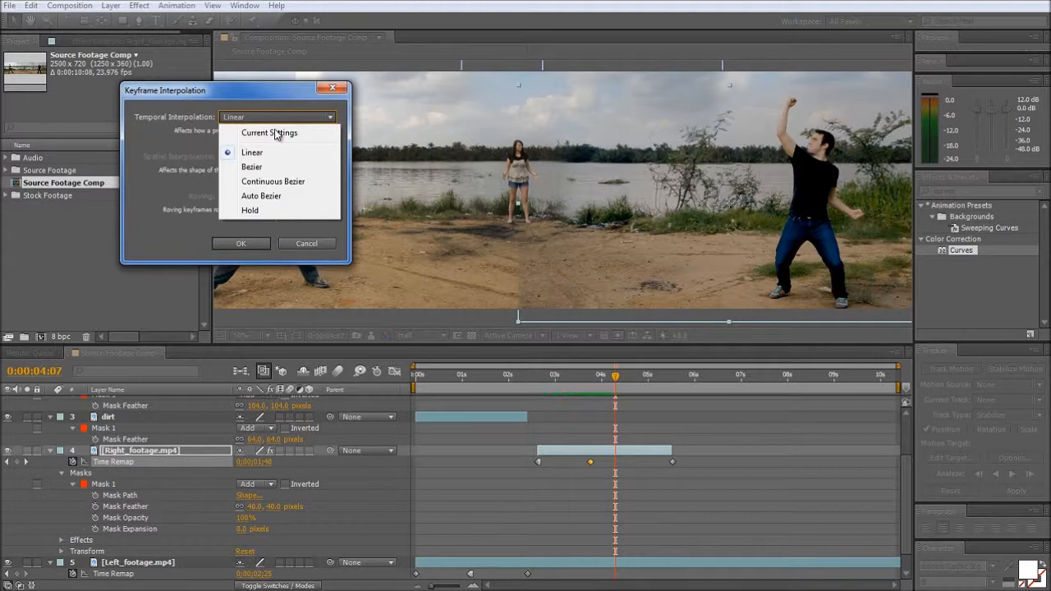
left_click(265, 166)
left_click(242, 243)
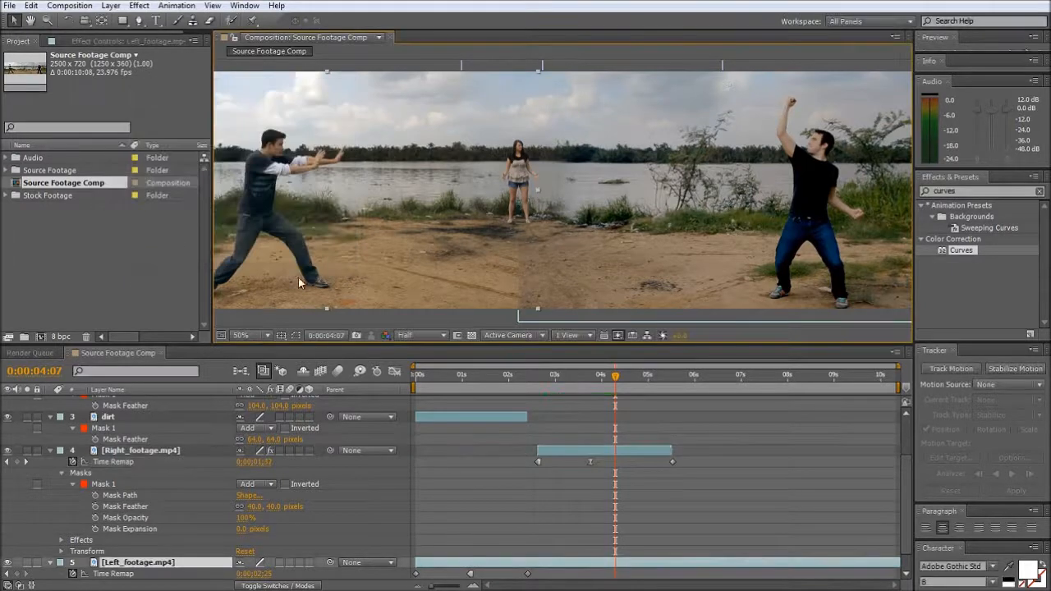
mouse_move(585, 380)
left_mouse_down()
mouse_move(570, 378)
mouse_move(604, 379)
mouse_move(569, 384)
left_mouse_up()
left_click_drag(590, 386, 568, 387)
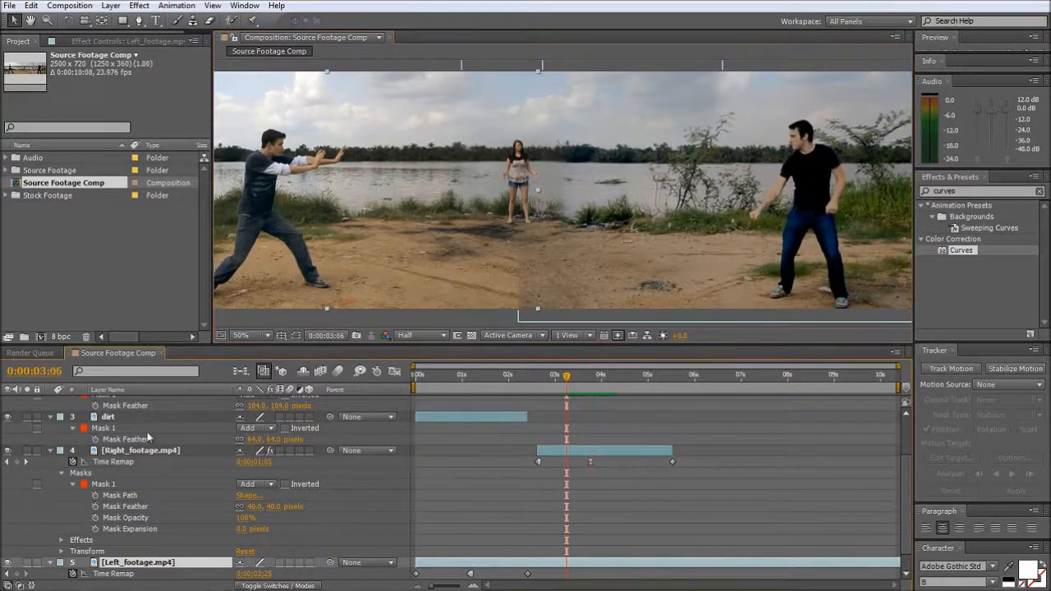
- Set the last Time Remap keyframe of Left_footage.mp4 to Bezier temporal interpolation
scroll(148, 499, "down", 1)
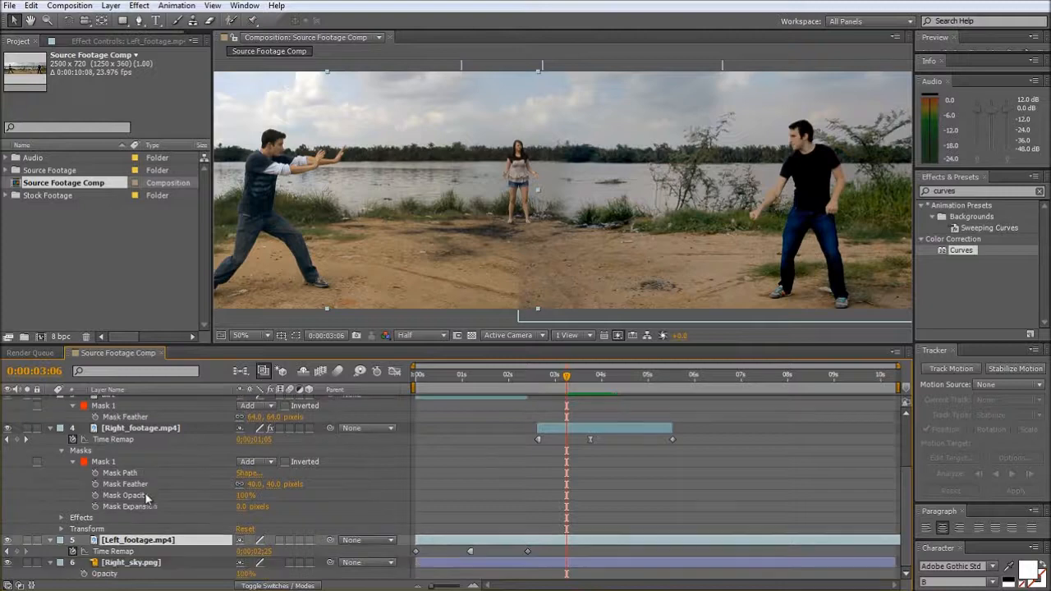
right_click(527, 551)
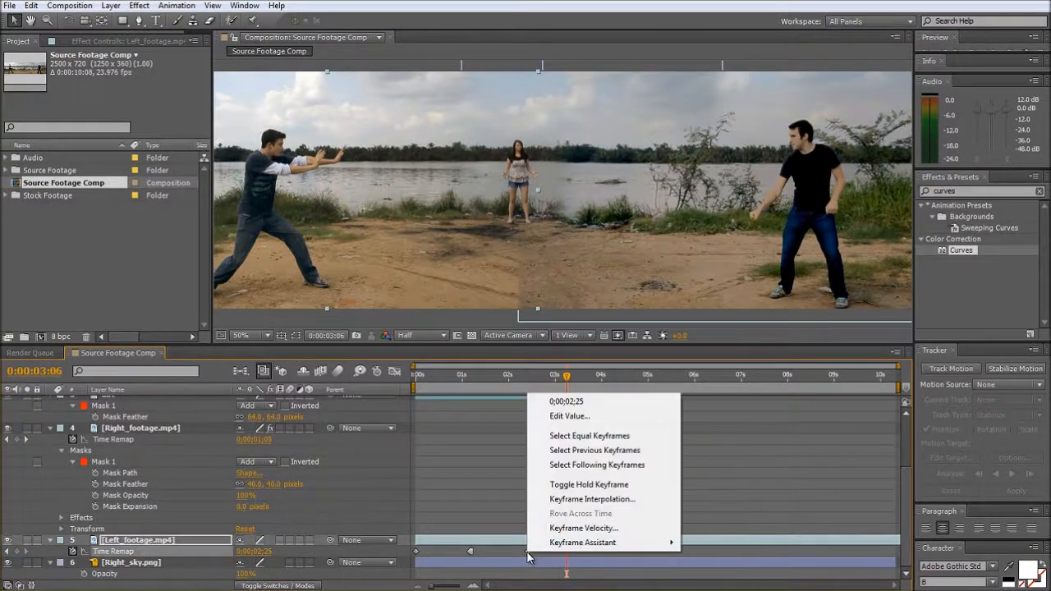
left_click(580, 498)
left_click(262, 115)
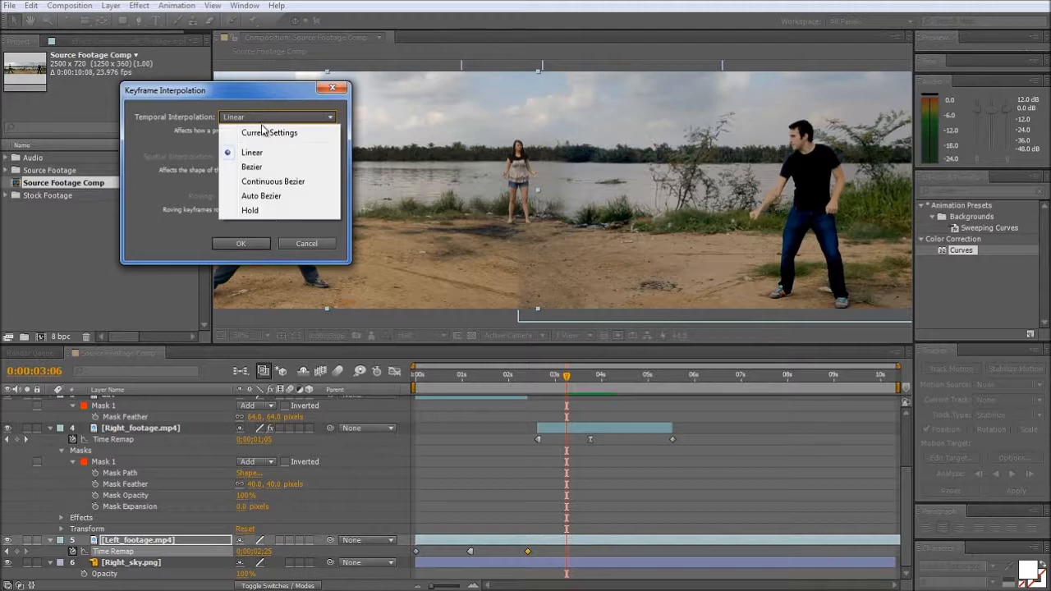
left_click(257, 164)
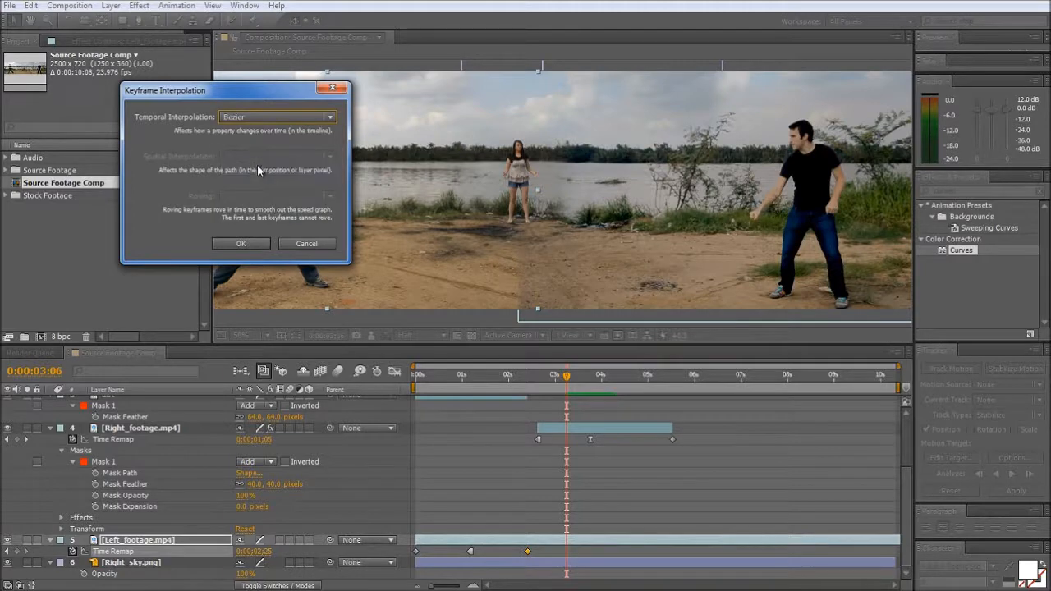
left_click(241, 244)
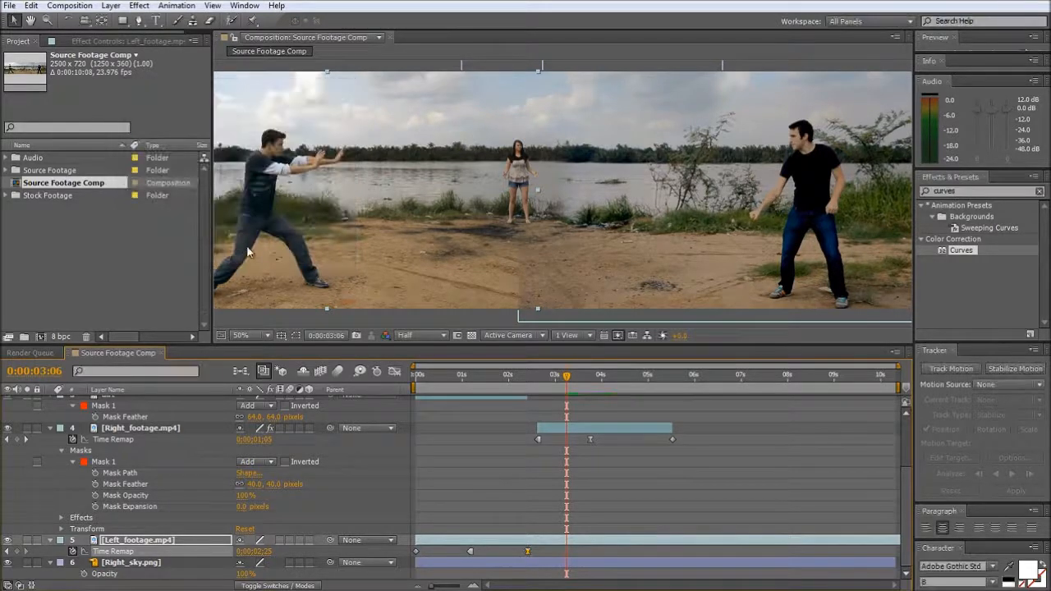
- Extend Right_footage.mp4 back to the composition's start and the dirt layer to its end, and scrub to 0:00:01:04
left_click_drag(567, 378, 489, 396)
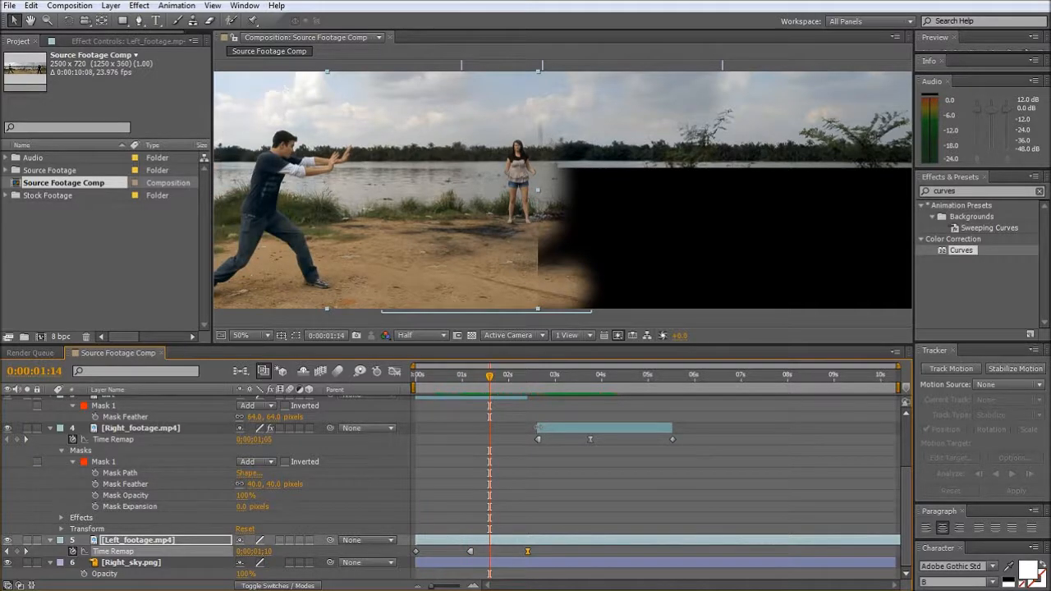
left_click_drag(537, 428, 415, 428)
left_click_drag(415, 380, 900, 463)
scroll(520, 457, "up", 3)
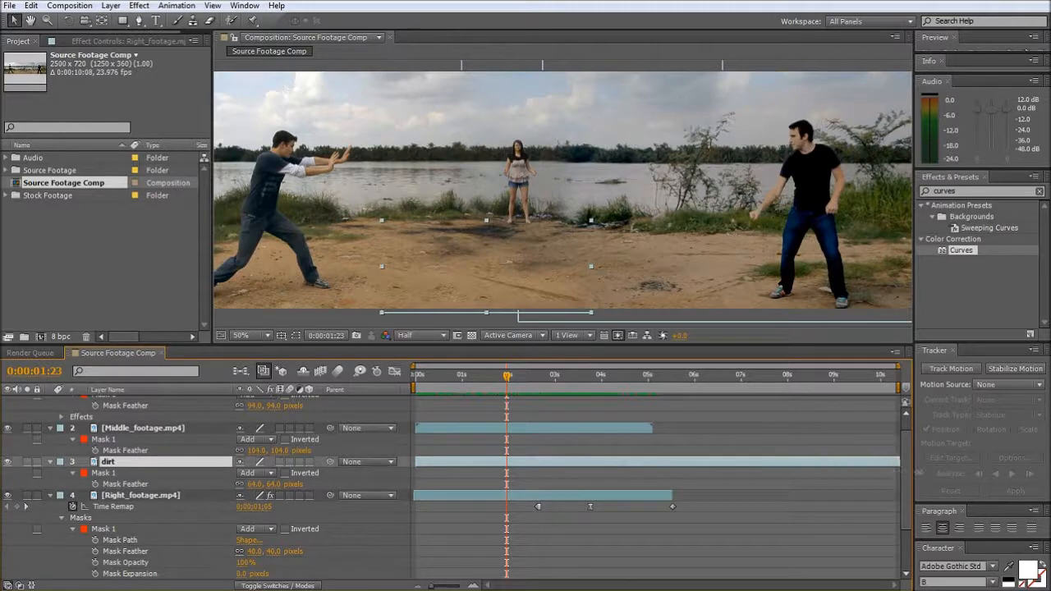
left_click_drag(506, 376, 471, 419)
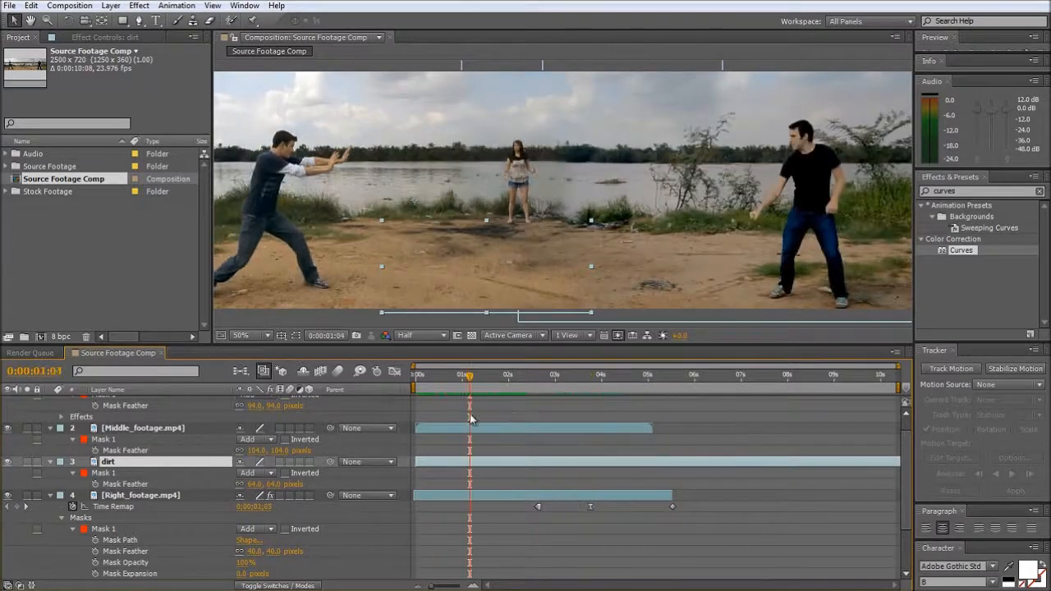
- Try to time-stretch the Middle_footage.mp4 layer, and undo the stretch
right_click(445, 431)
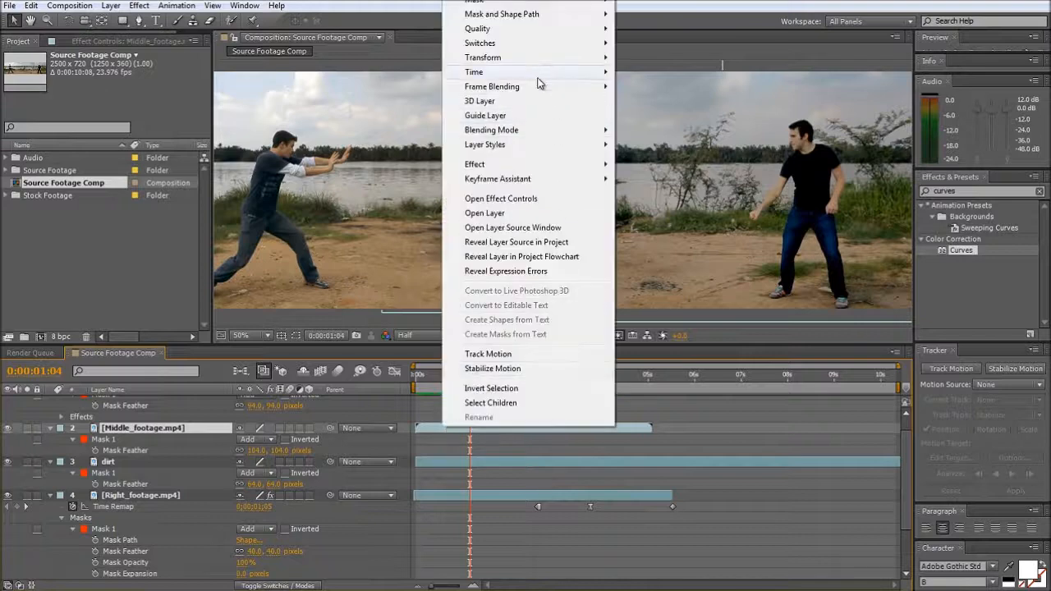
mouse_move(548, 78)
left_click(648, 100)
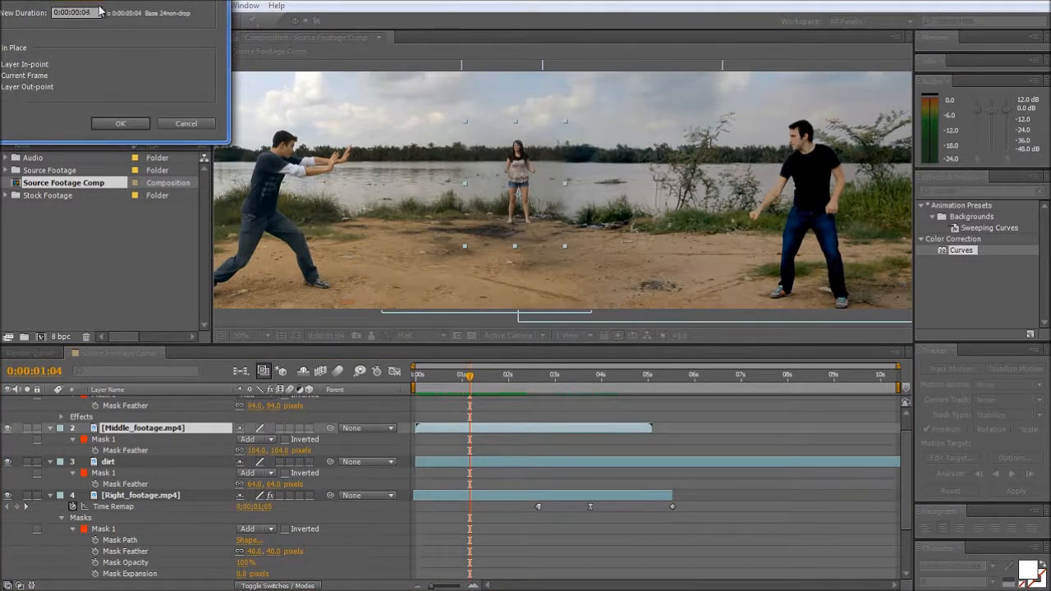
key("Return")
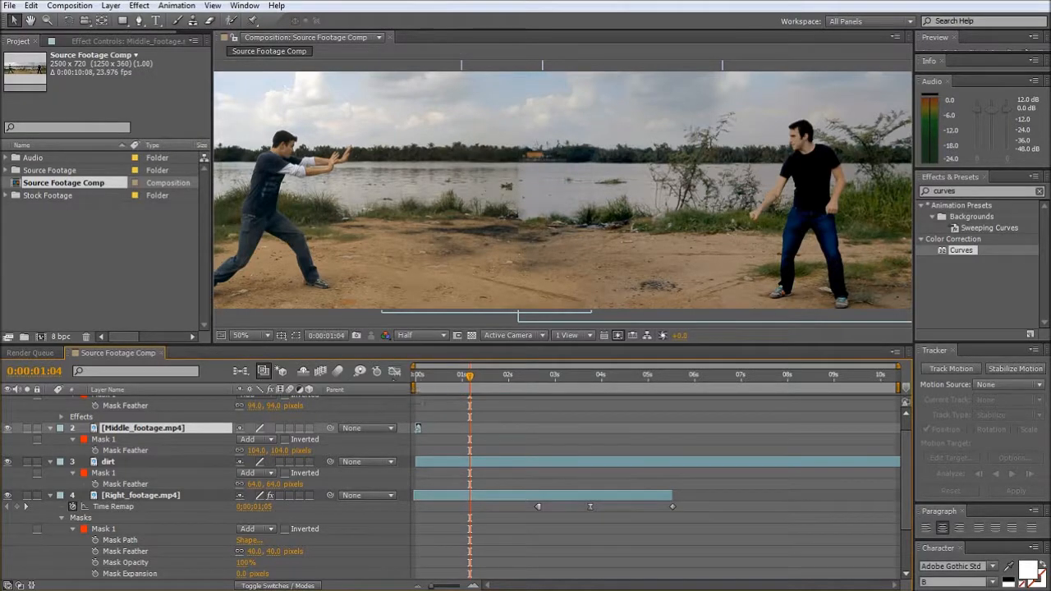
key("ctrl+z")
- Time-stretch Middle_footage.mp4 to a new duration of 0:00:12:18 and scrub through the slowed clip
right_click(448, 428)
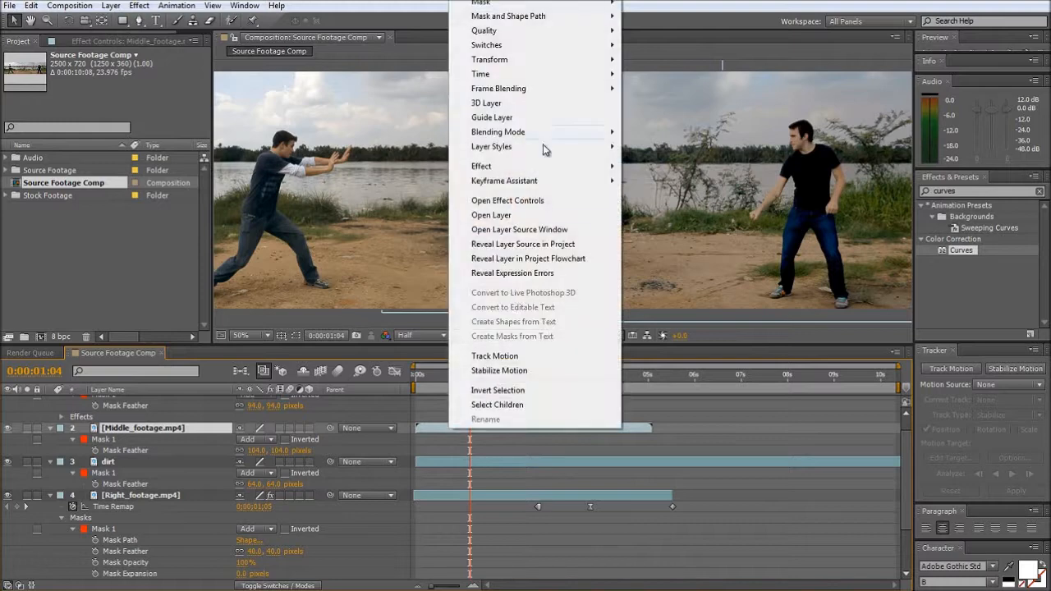
mouse_move(580, 75)
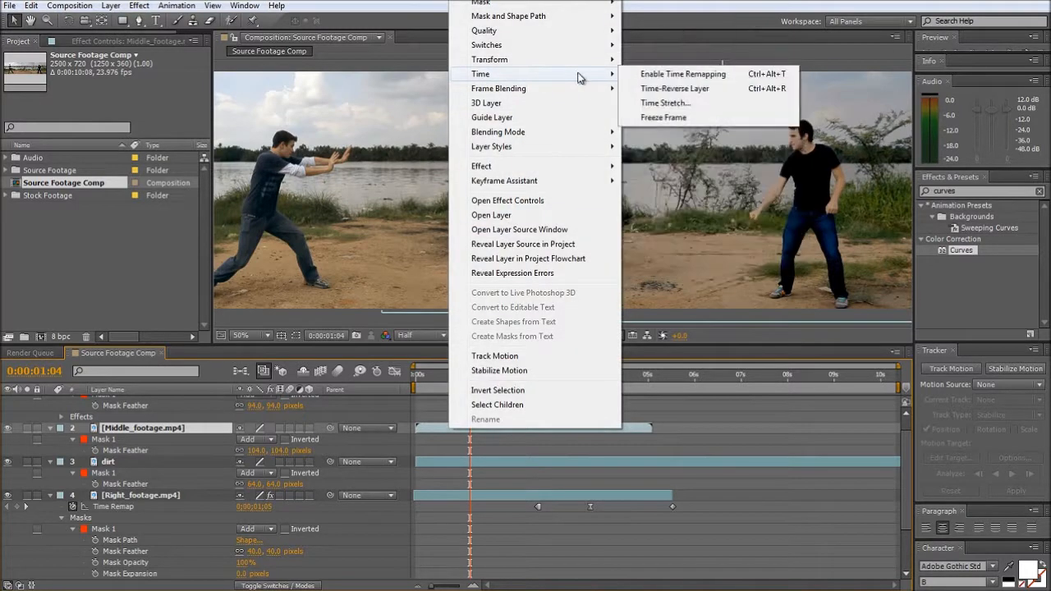
left_click(667, 103)
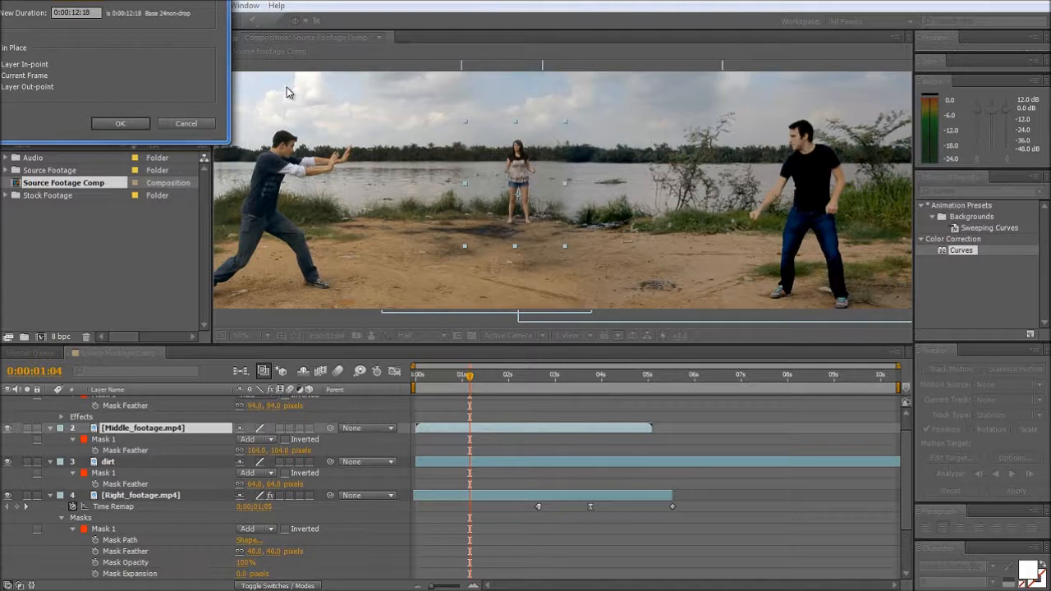
key("Return")
left_click_drag(417, 378, 641, 382)
- Extend Right_footage.mp4 to the composition's end and scrub the timeline to check the combined motion
scroll(667, 508, "down", 1)
left_click_drag(671, 462, 897, 462)
left_click_drag(438, 379, 565, 389)
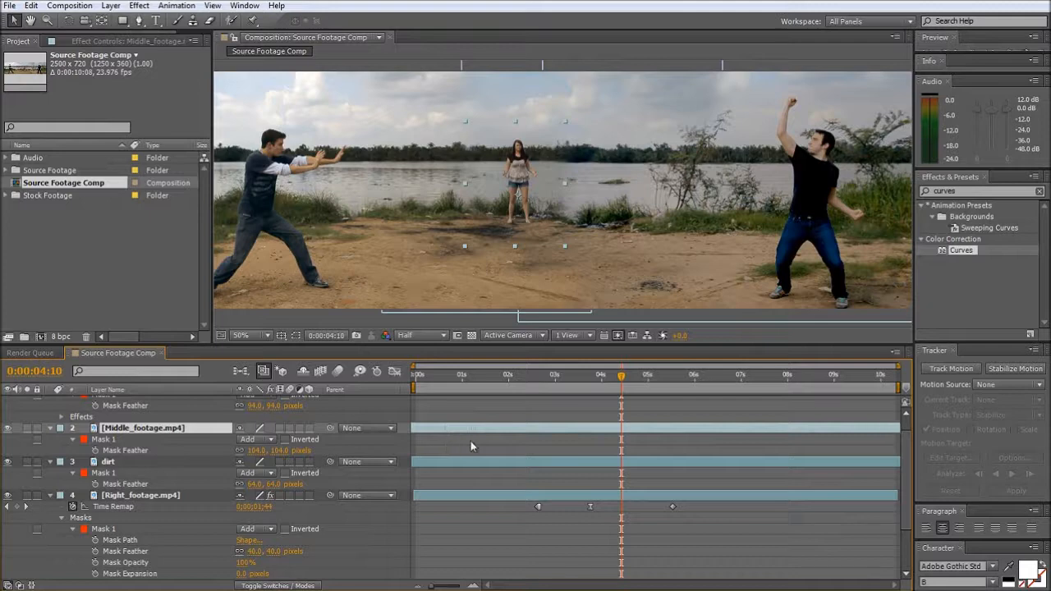
left_click_drag(452, 383, 493, 400)
- Collapse the properties of all six layers, scrub to 0:00:05:07 and deselect the layers
scroll(527, 438, "up", 1)
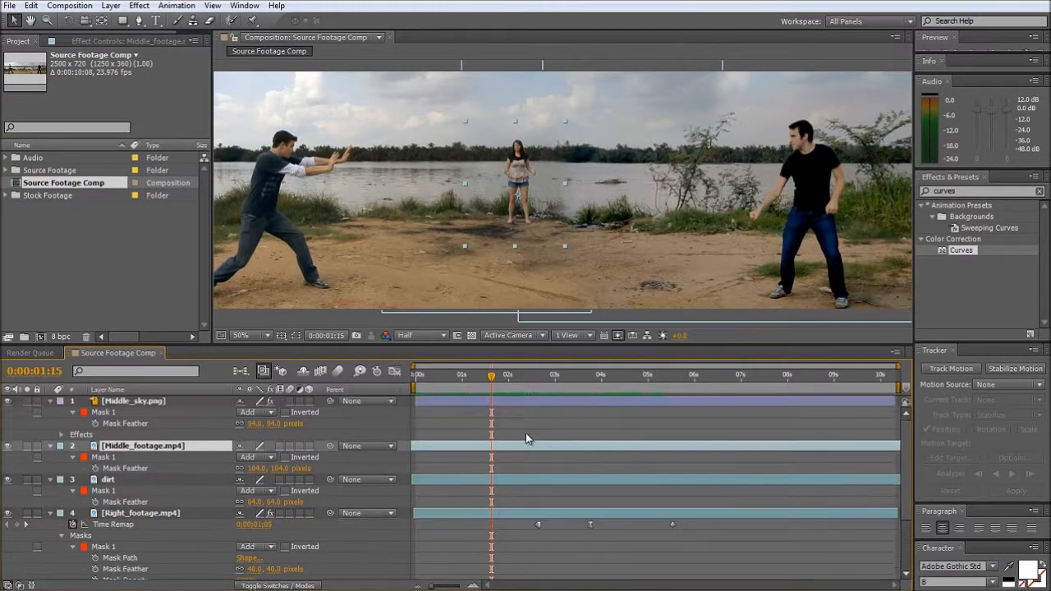
key("ctrl+a")
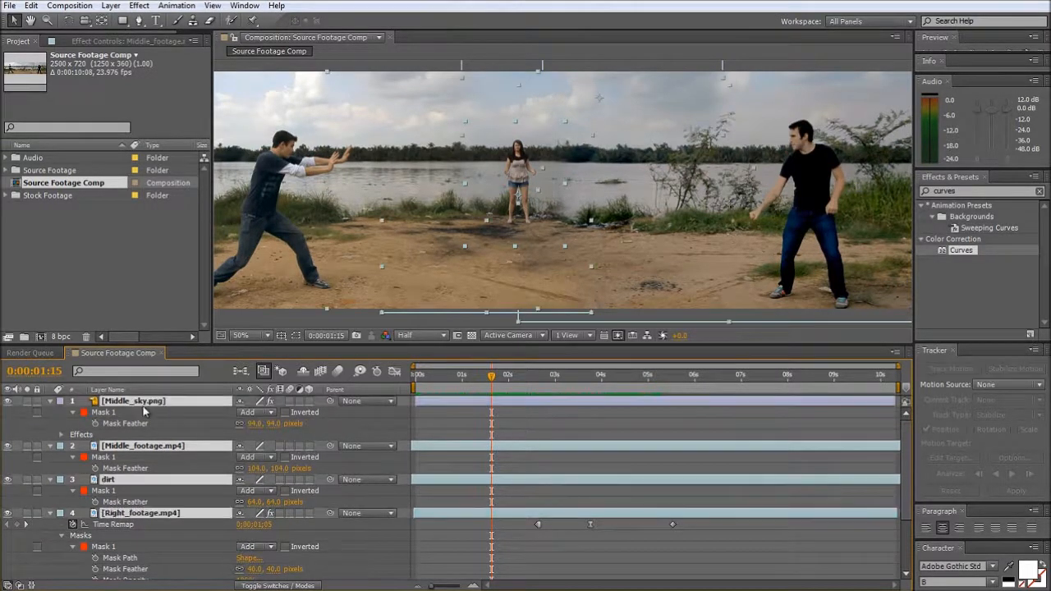
left_click(51, 401)
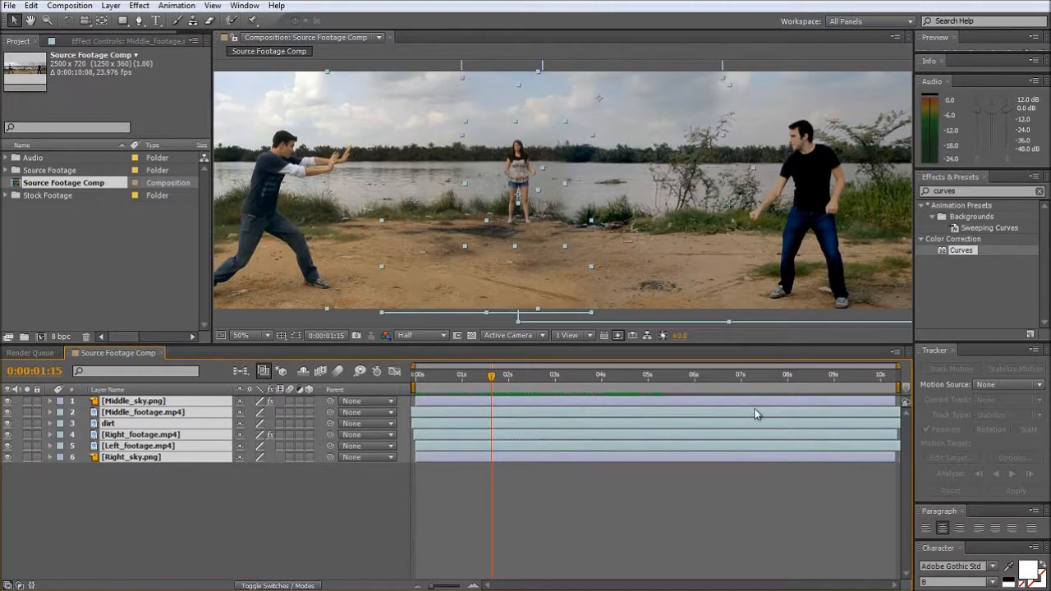
left_click_drag(490, 381, 661, 384)
left_click(168, 491)
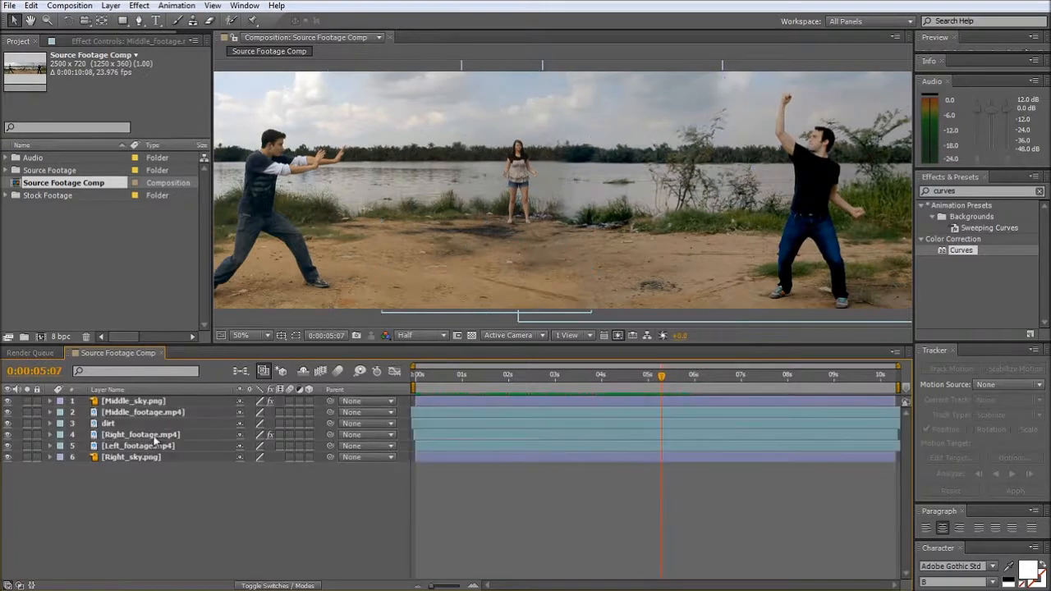
- Shift the Right_footage.mp4 layer slightly earlier in time and scrub to 0:00:02:06 to check the timing
left_click(214, 435)
mouse_move(436, 437)
left_mouse_down()
mouse_move(480, 436)
mouse_move(426, 434)
left_mouse_up()
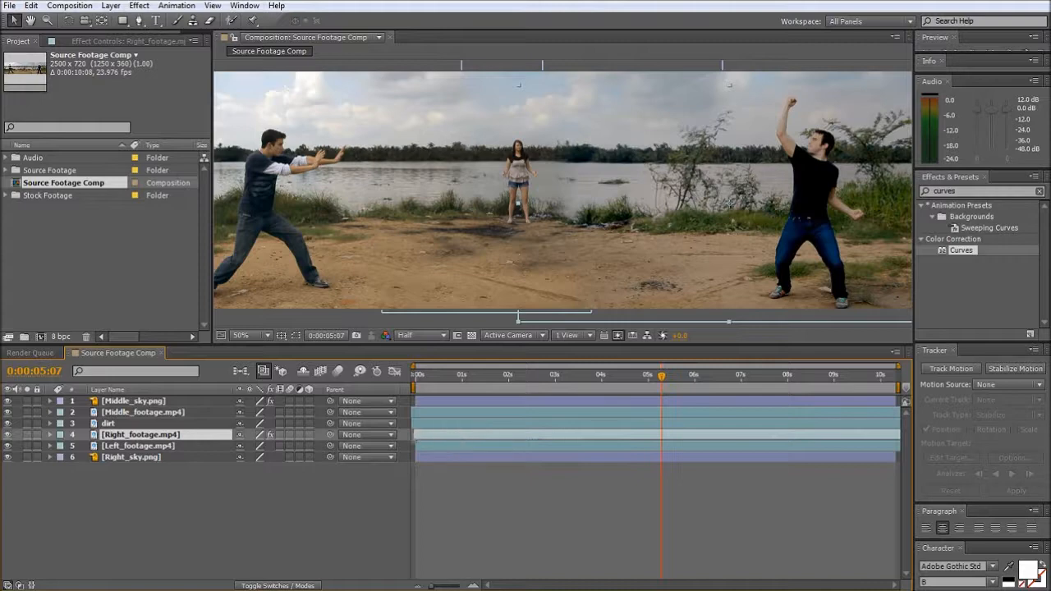
left_click_drag(417, 384, 528, 392)
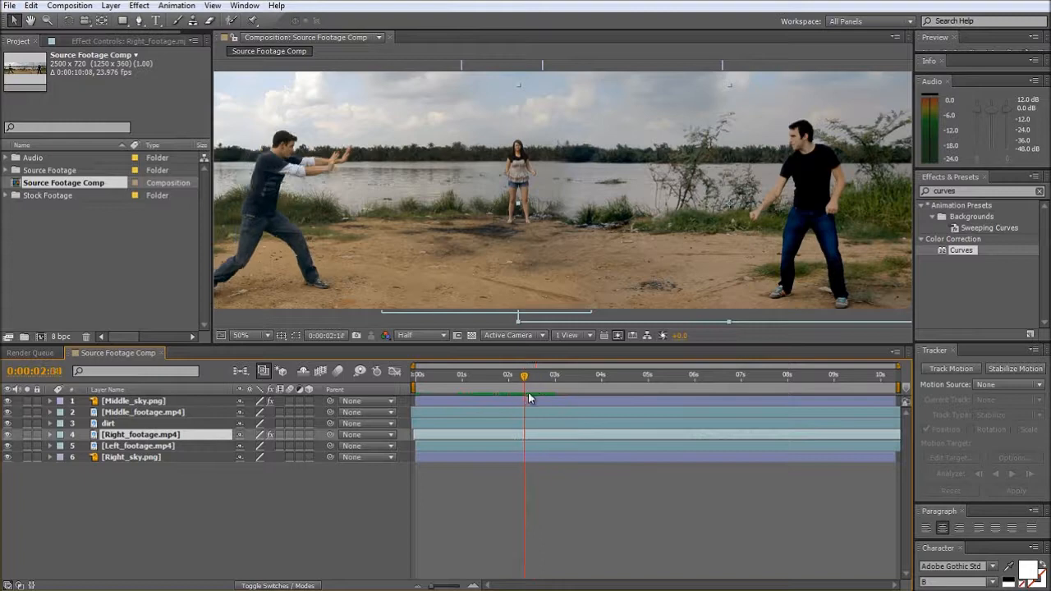
- Move the last Time Remap keyframe of Left_footage.mp4 to the composition's end and scrub to compare both men's motion
left_click(137, 447)
key("ctrl+alt+t")
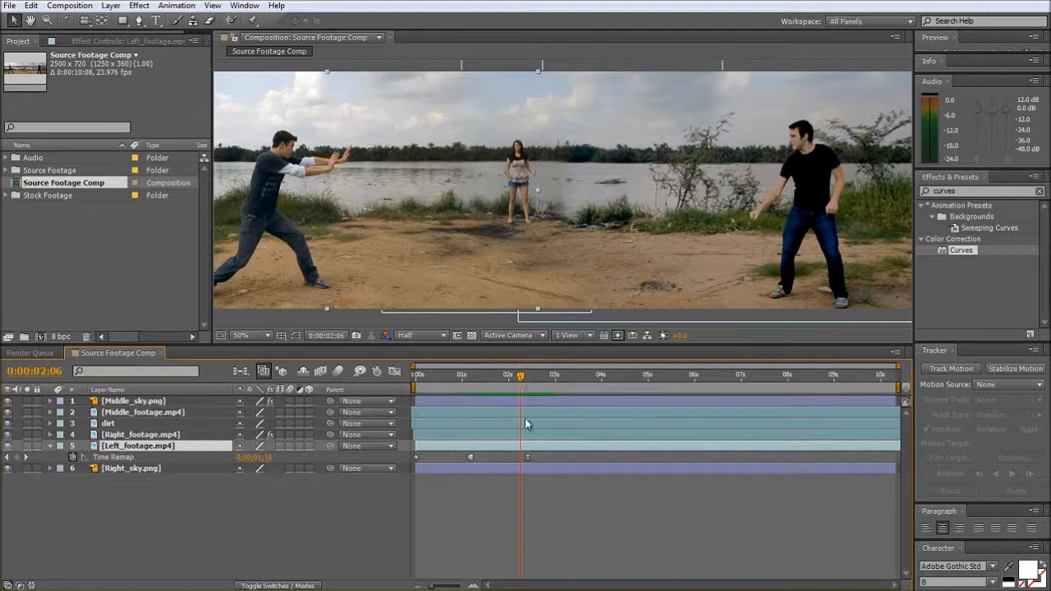
mouse_move(527, 458)
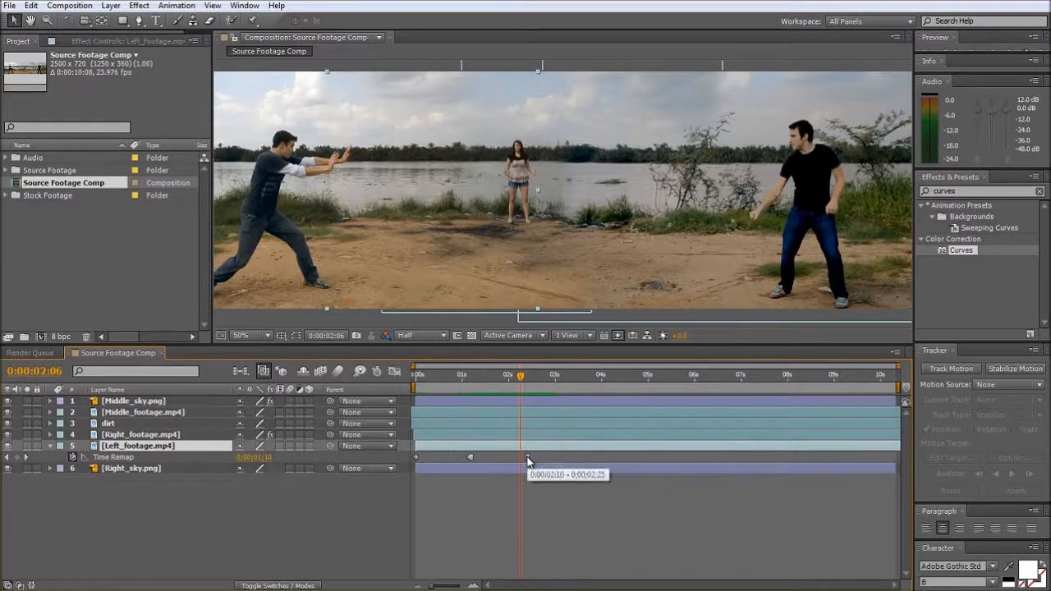
left_click_drag(527, 458, 898, 459)
left_click_drag(521, 376, 546, 421)
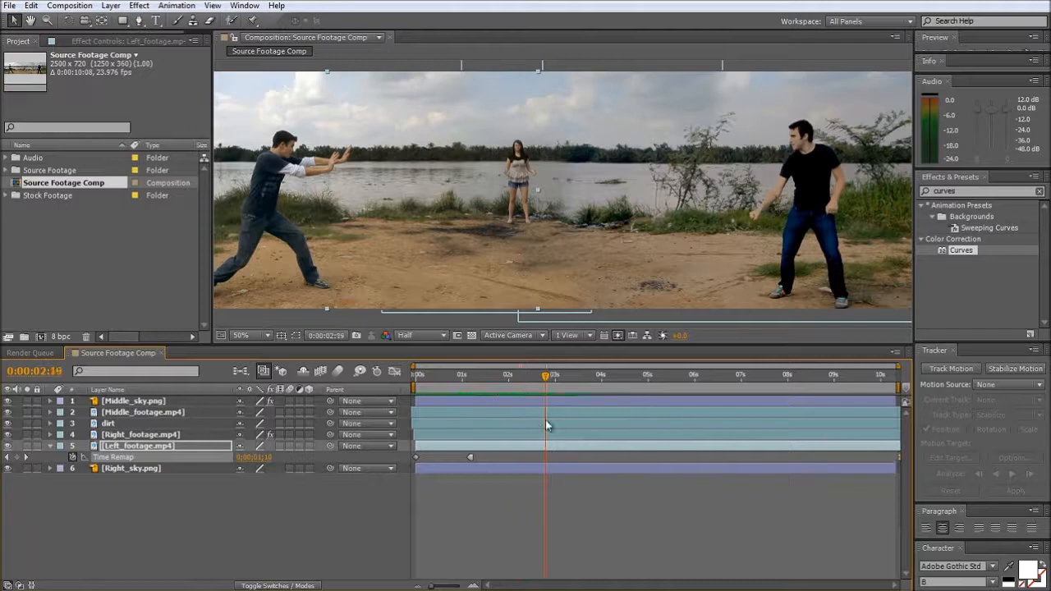
scroll(558, 192, "down", 2)
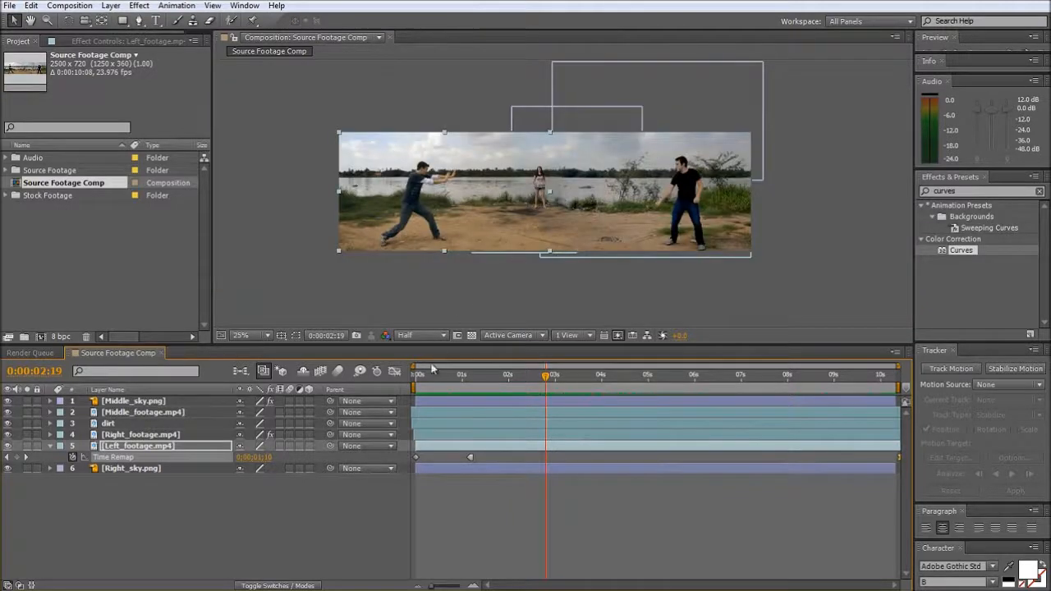
left_click_drag(418, 375, 609, 403)
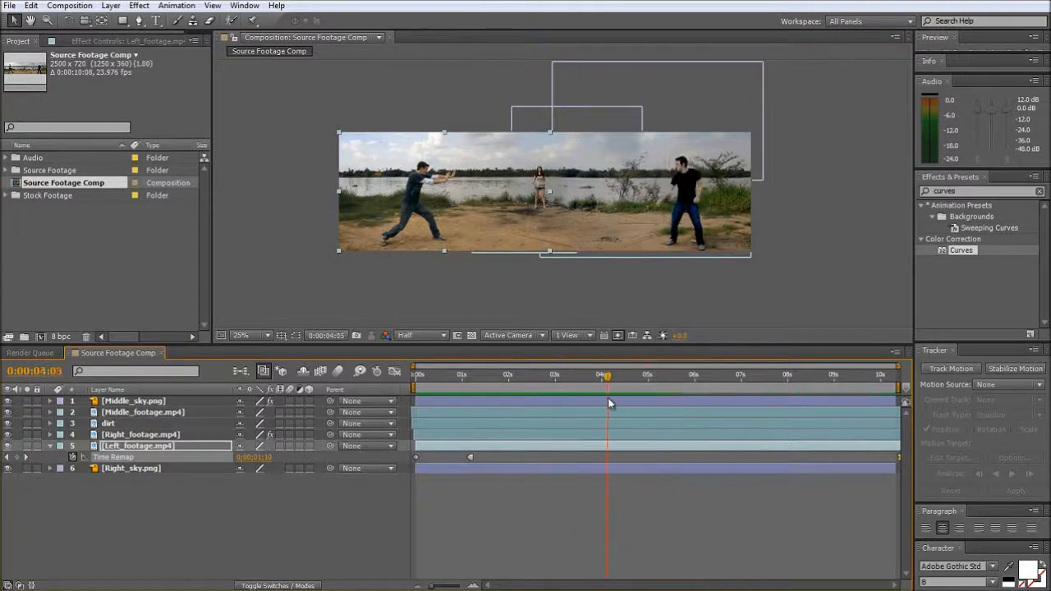
left_click(143, 437)
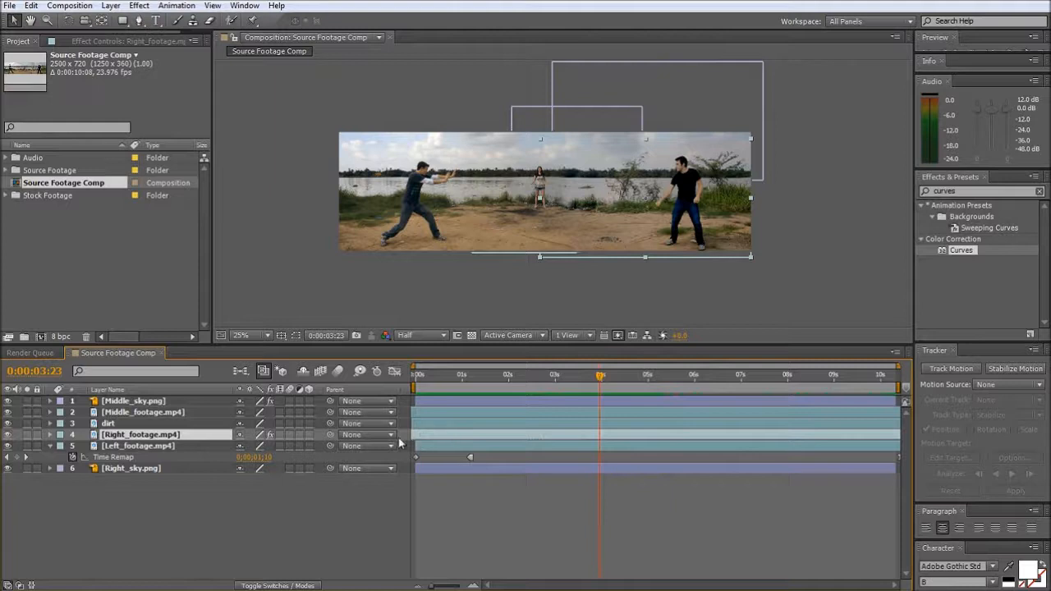
left_click_drag(462, 378, 575, 391)
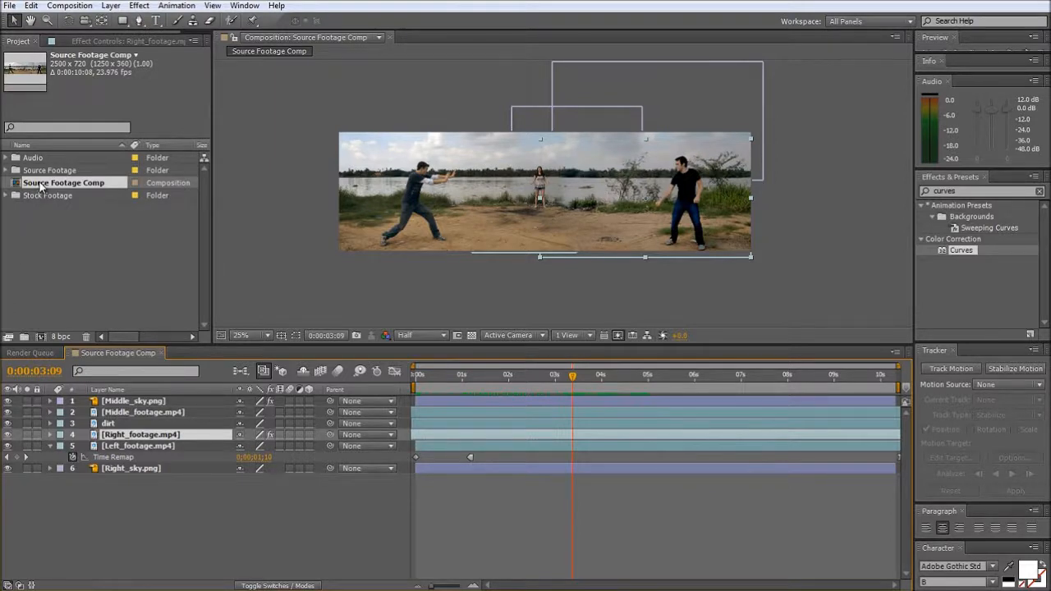
- Create a new composition from Source Footage Comp and rename it Big Composition
left_click_drag(40, 188, 42, 336)
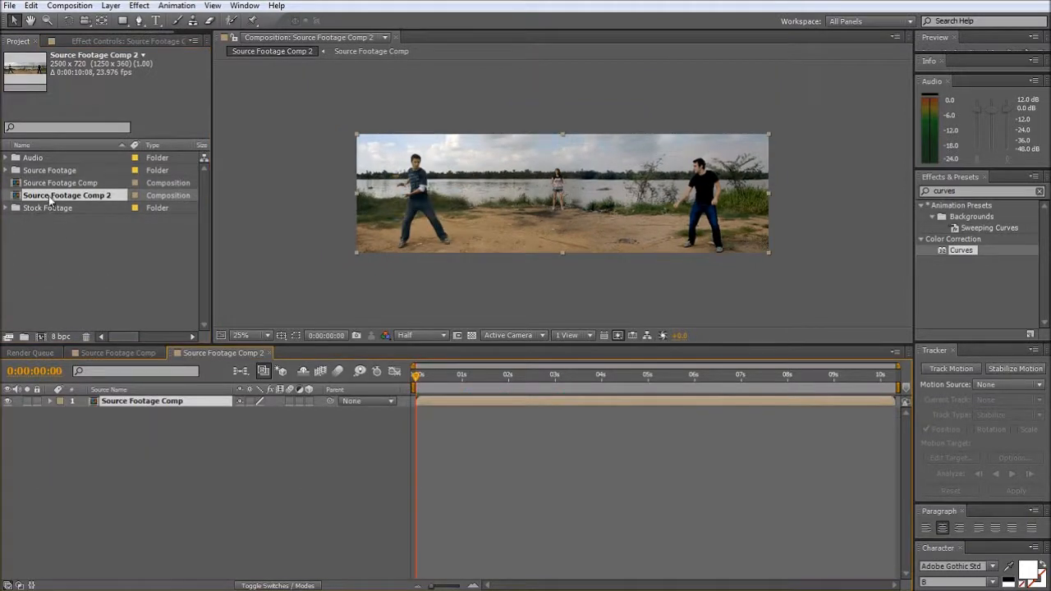
key("Return")
left_click(136, 542)
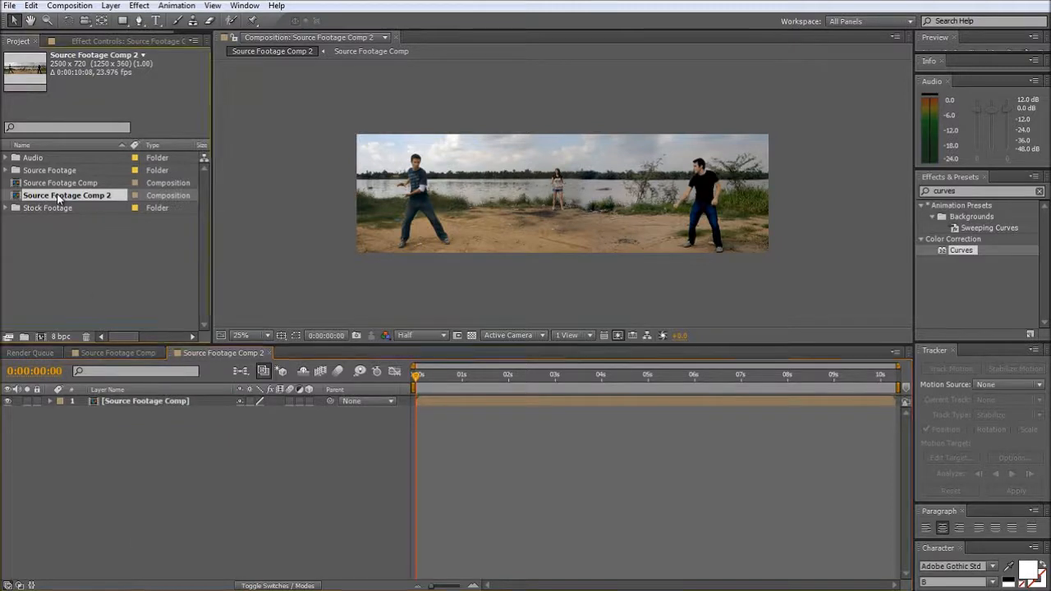
key("Return")
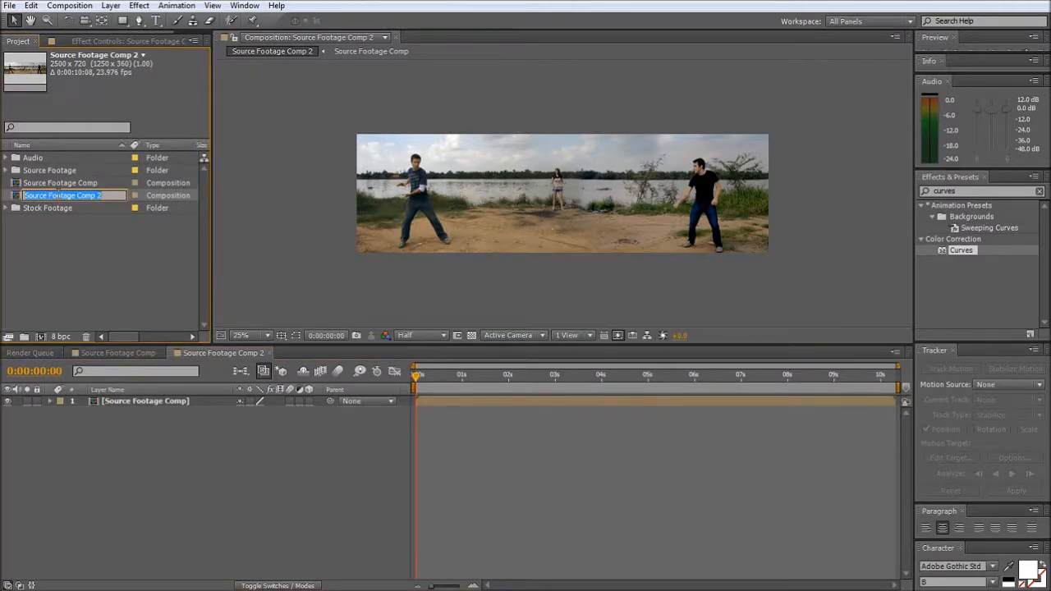
type("Big Composition")
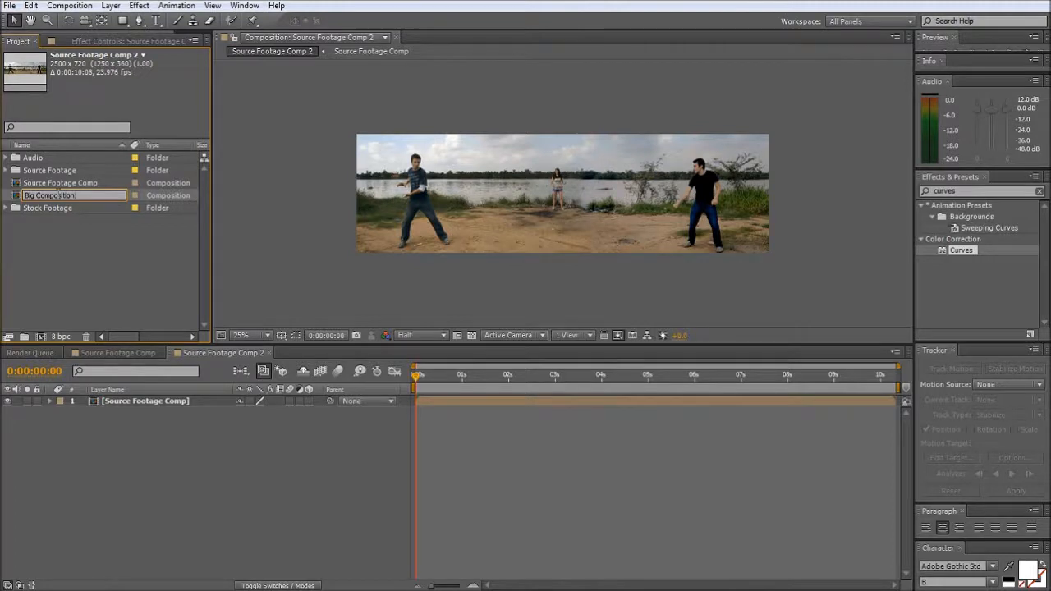
key("Return")
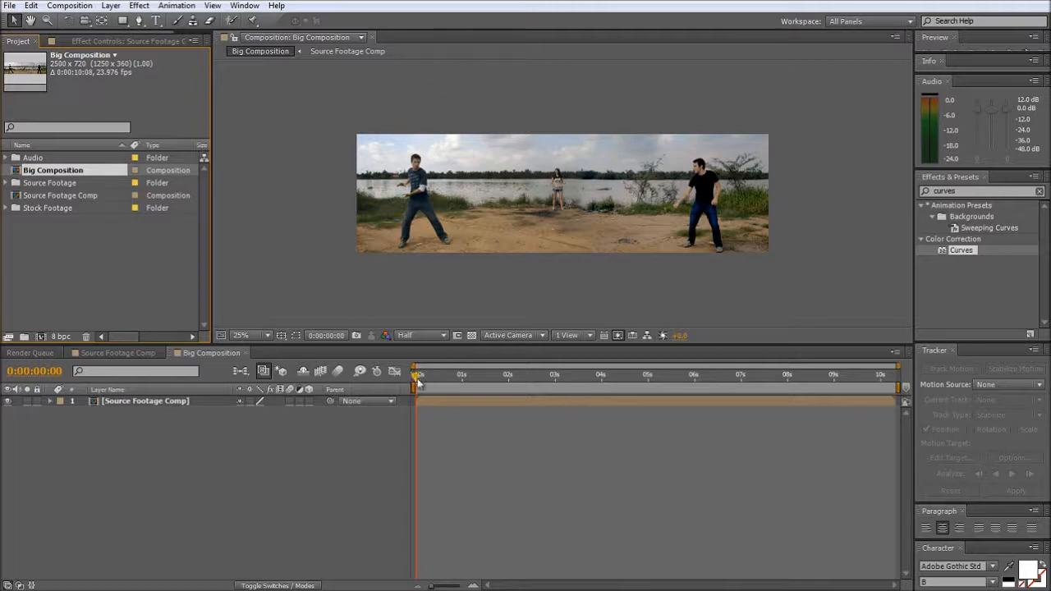
- Add Fireball.mov from the Stock Footage folder to Big Composition, over the man at the left of the scene
mouse_move(417, 379)
left_mouse_down()
mouse_move(495, 384)
mouse_move(424, 389)
left_mouse_up()
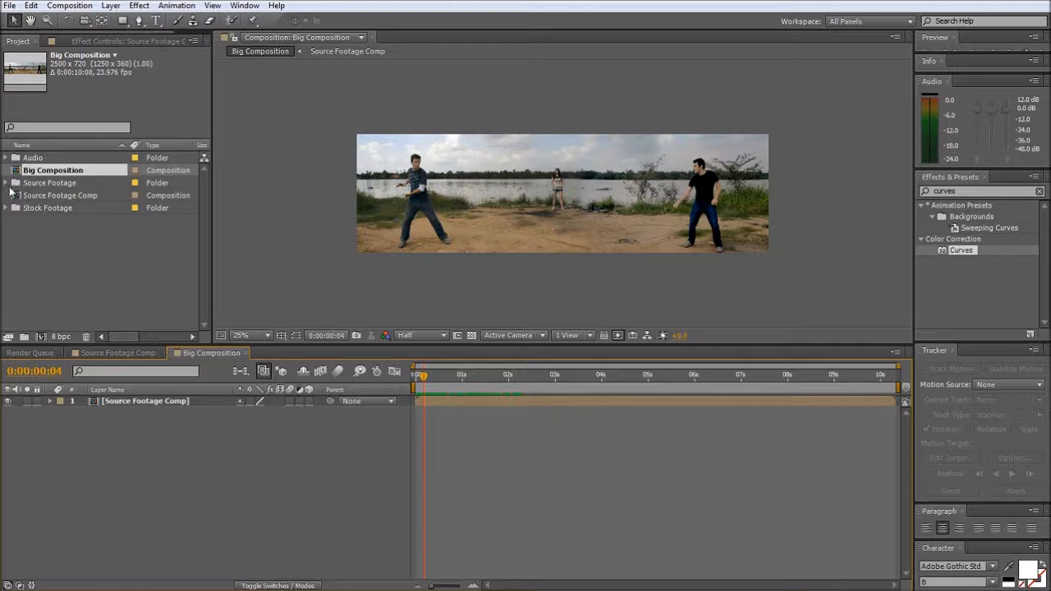
left_click(7, 209)
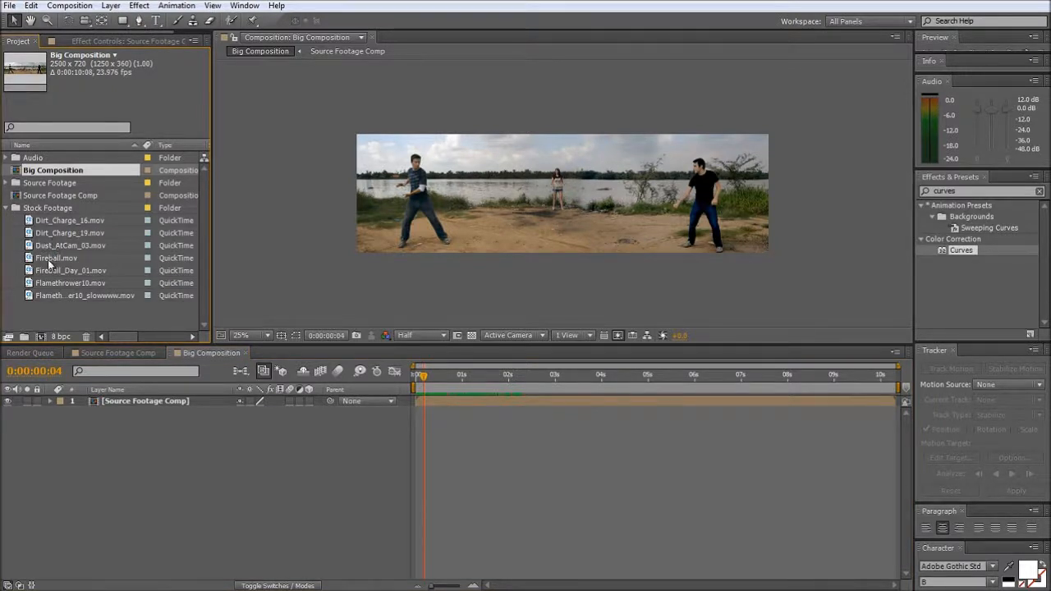
left_click_drag(50, 261, 427, 190)
key("period")
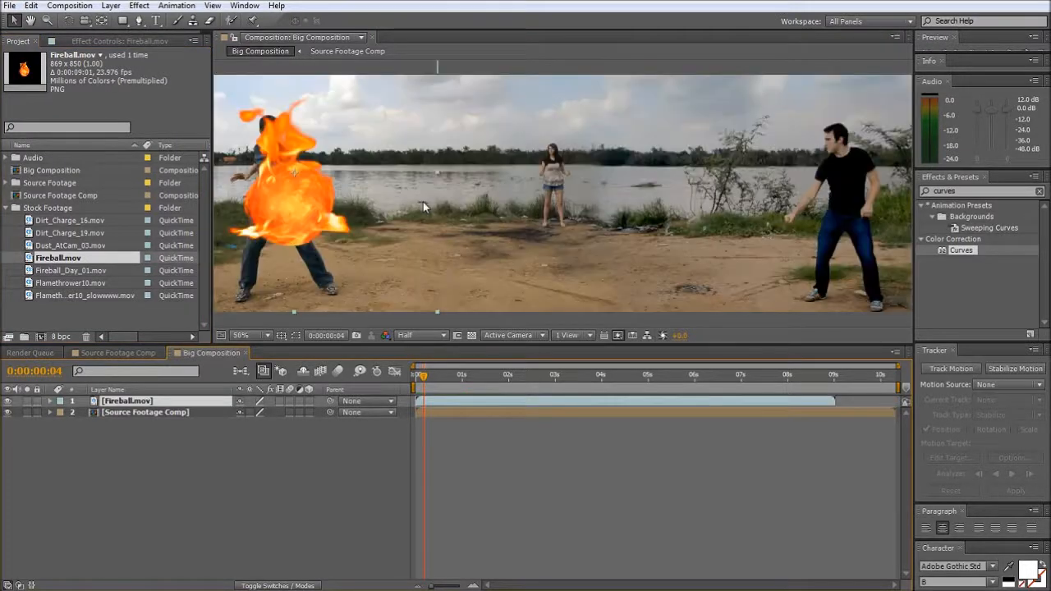
key("h")
left_click_drag(356, 226, 450, 209)
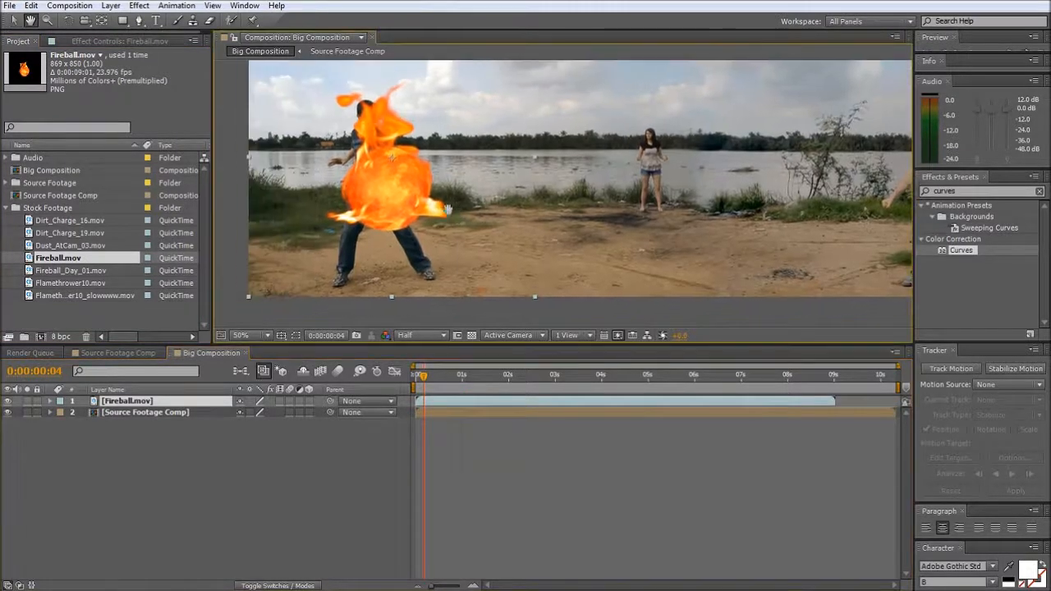
- Scale the Fireball.mov layer to 33%, place it at the left man's hands and return to 0:00:00:00
key("v")
key("s")
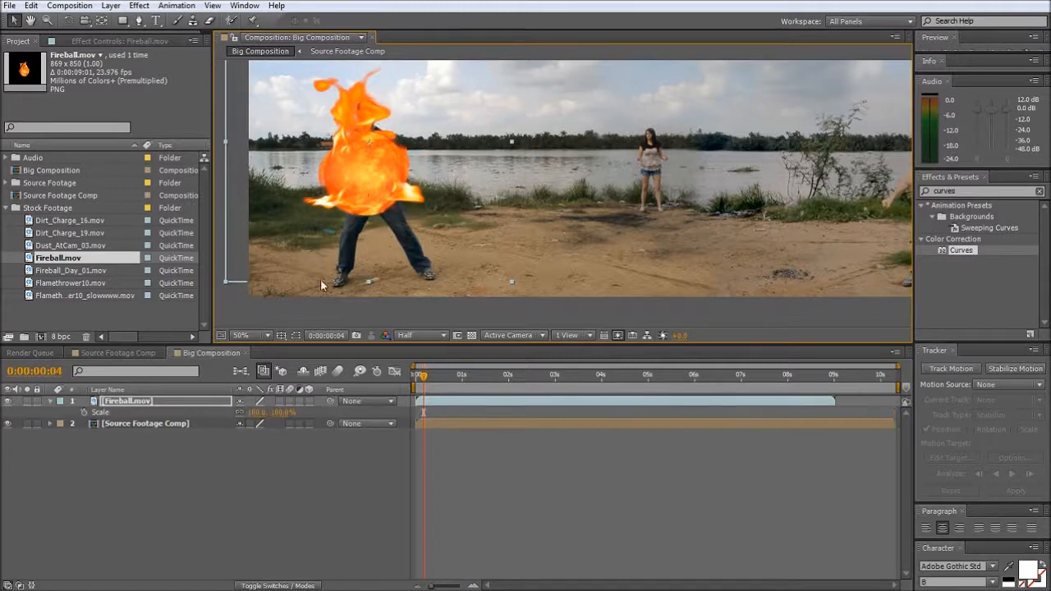
left_click_drag(272, 410, 227, 427)
left_click_drag(364, 165, 337, 184)
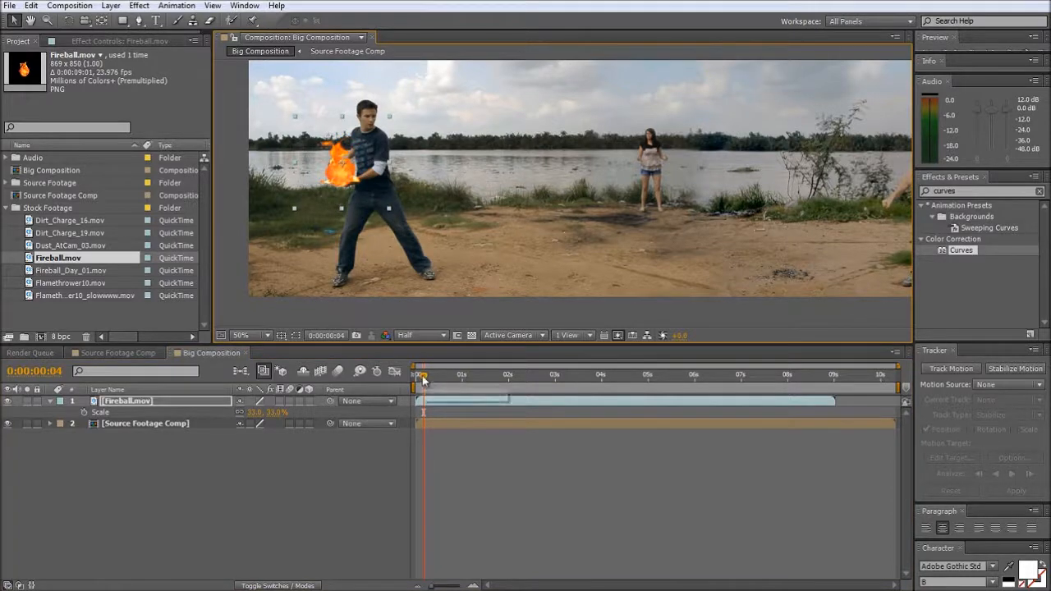
mouse_move(422, 376)
left_mouse_down()
mouse_move(481, 386)
mouse_move(417, 379)
left_mouse_up()
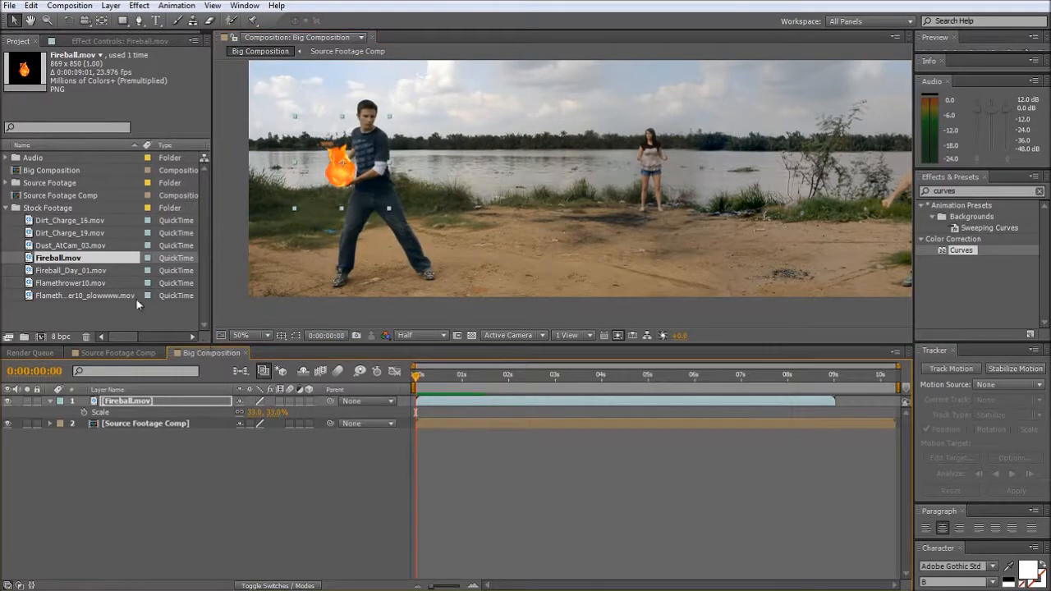
- Open the Flamethrower10.mov footage for viewing and scrub through the flame burst
double_click(71, 316)
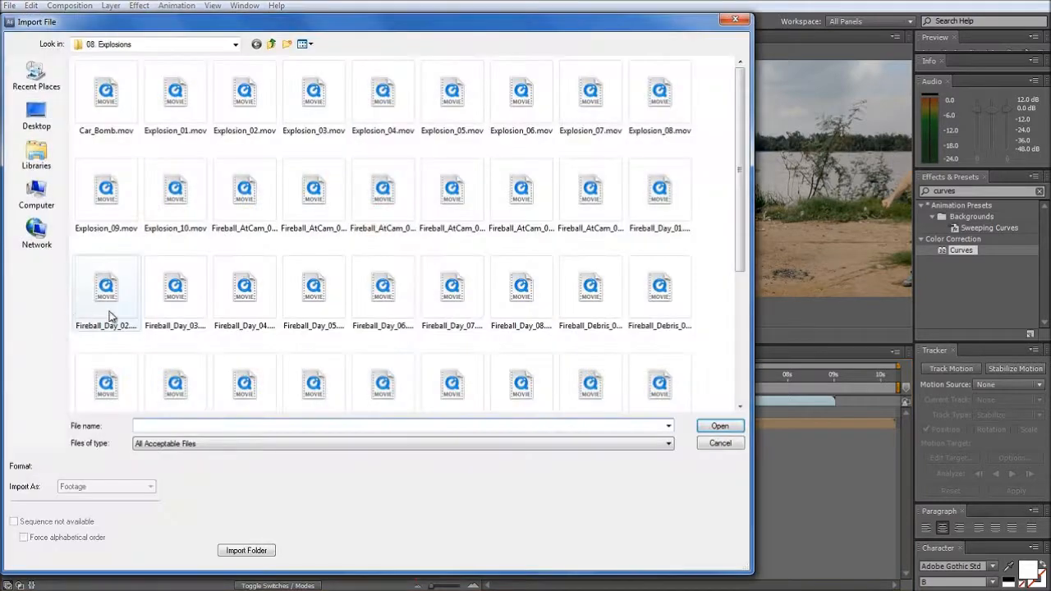
left_click(708, 443)
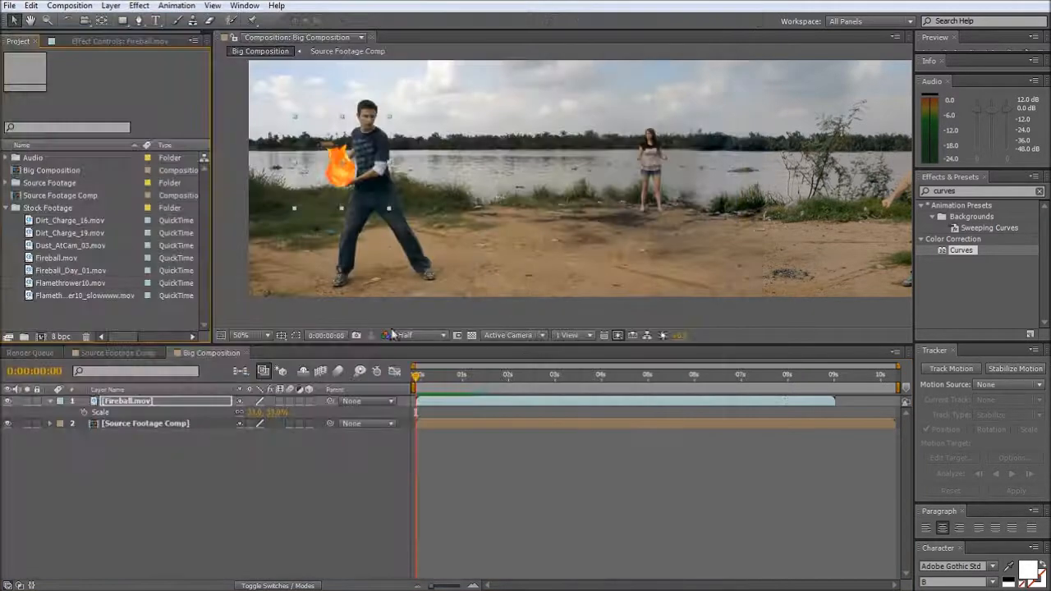
left_click(67, 283)
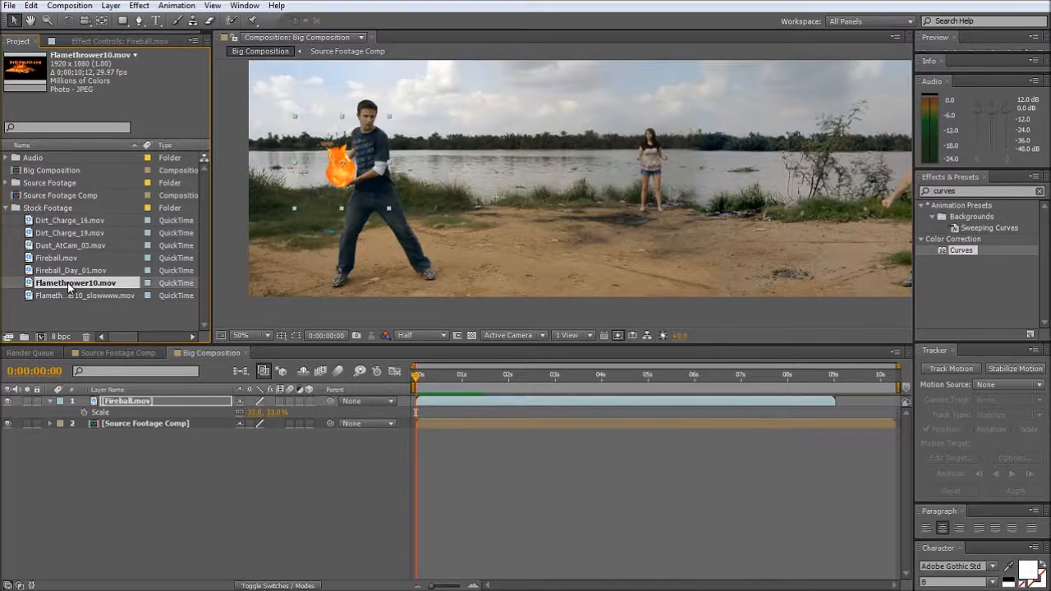
double_click(67, 283)
left_click_drag(236, 310, 407, 311)
left_click_drag(598, 205, 526, 132)
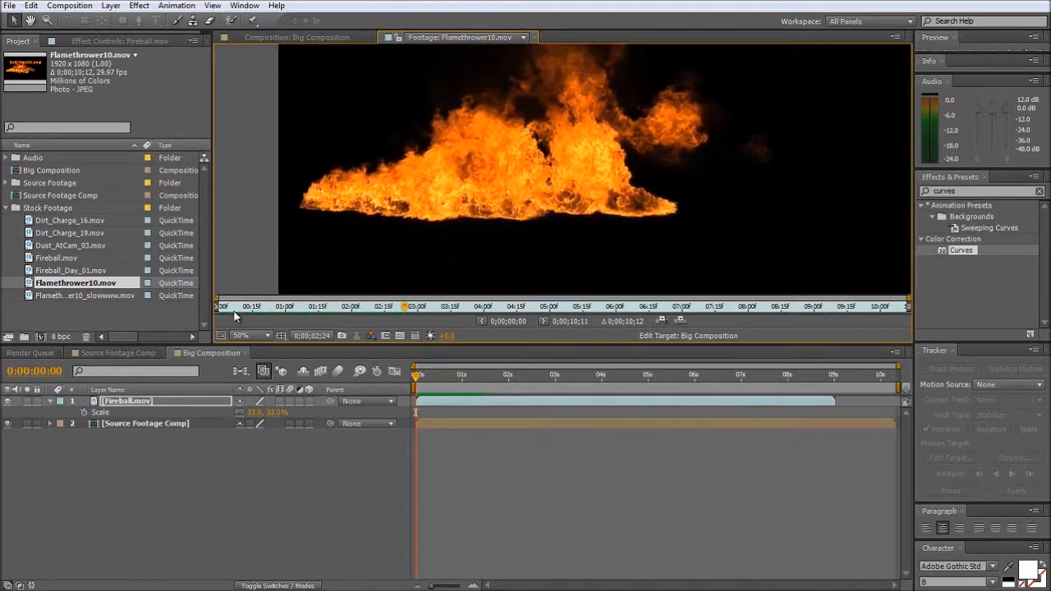
left_click_drag(236, 312, 200, 313)
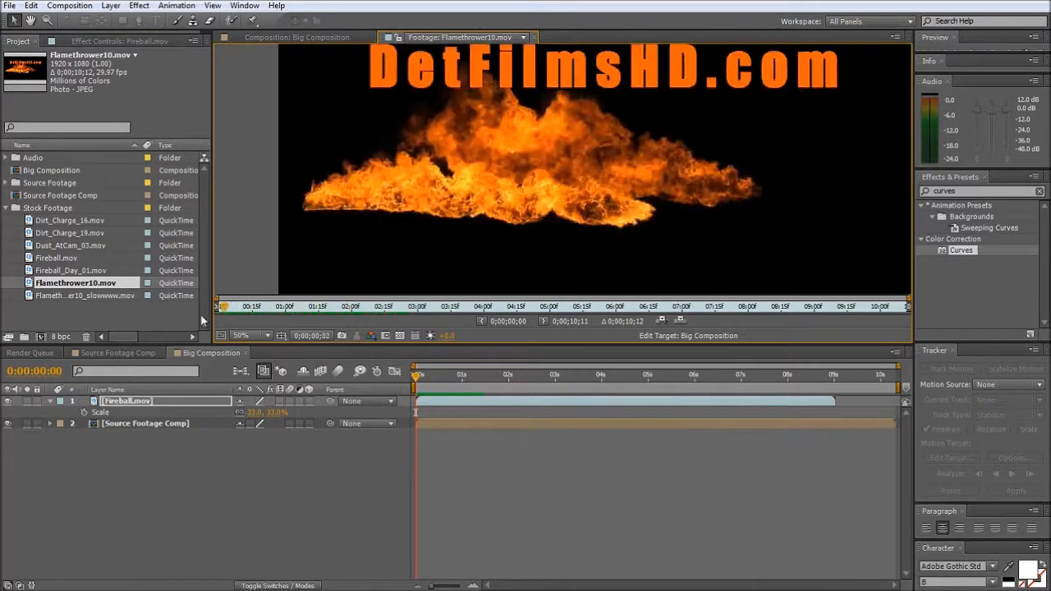
- Create a composition from Flamethrower10.mov, trimming the layer's start to where the flame begins and its end to 0;00;02;00
left_click_drag(61, 286, 42, 339)
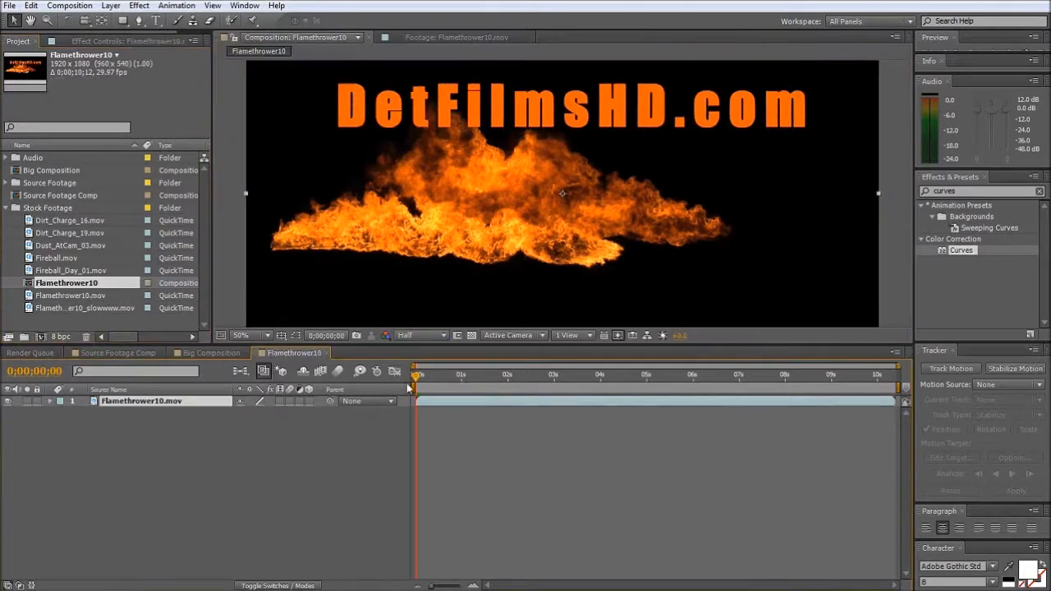
left_click_drag(417, 377, 429, 377)
left_click_drag(449, 382, 510, 386)
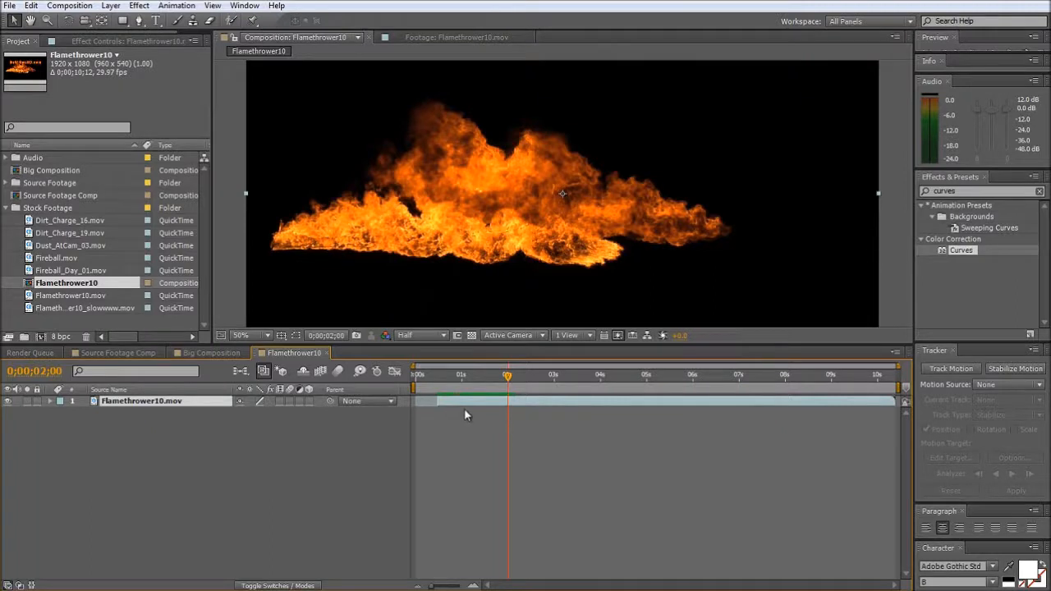
key("alt+bracketright")
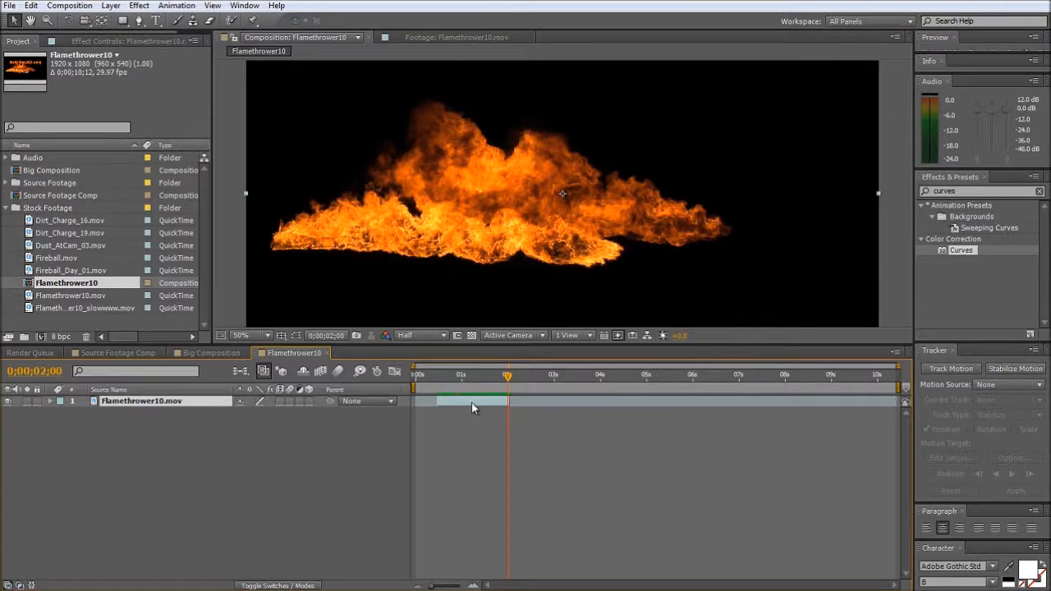
- Time-stretch the trimmed Flamethrower10.mov layer by a factor of 1000 and scrub through the slowed flame
right_click(472, 402)
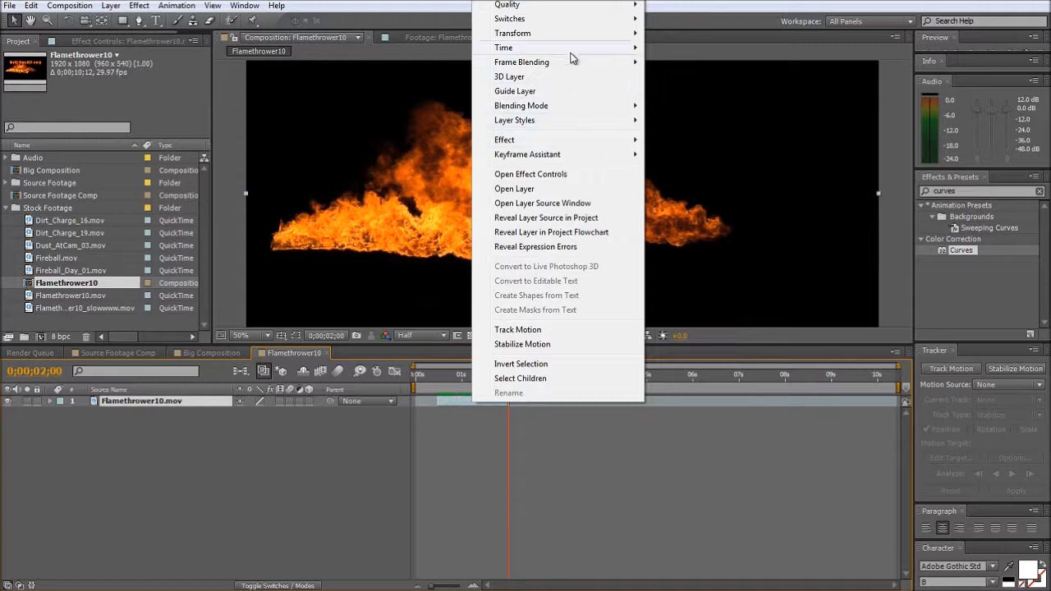
mouse_move(605, 47)
left_click(675, 75)
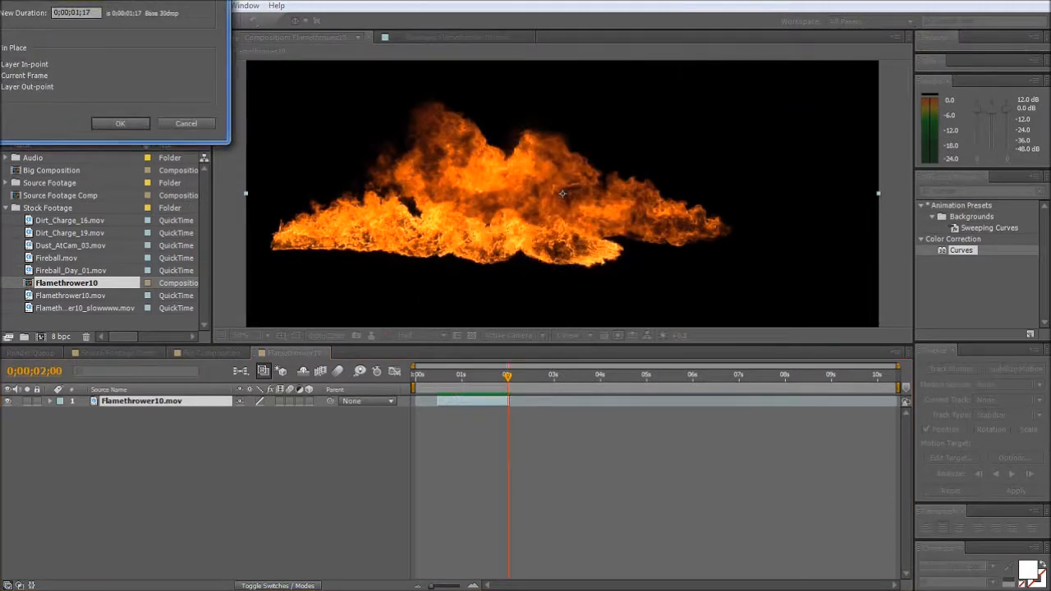
left_click_drag(127, 0, 338, 148)
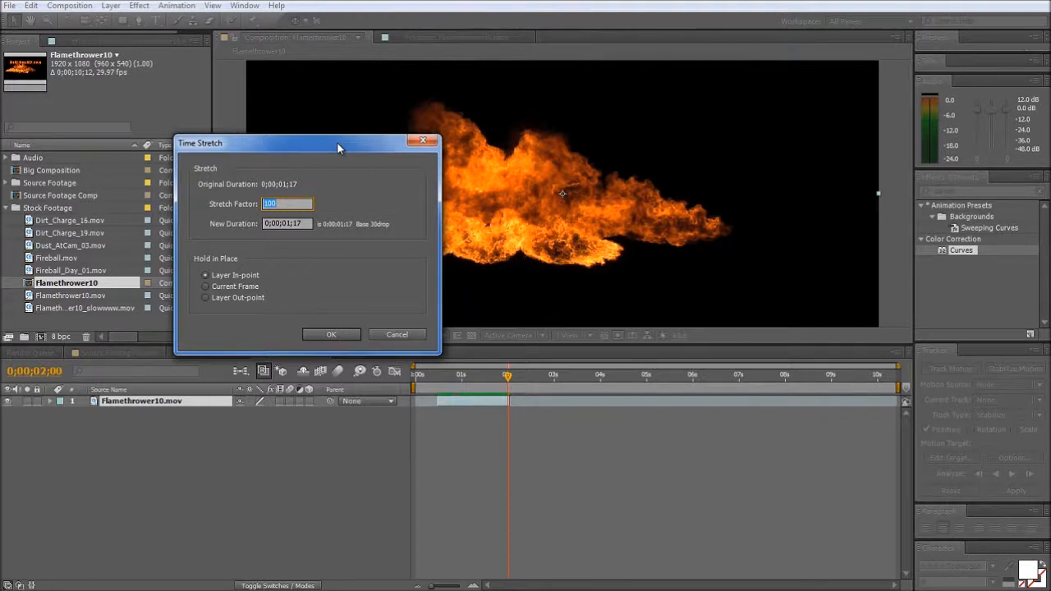
left_click_drag(339, 148, 334, 144)
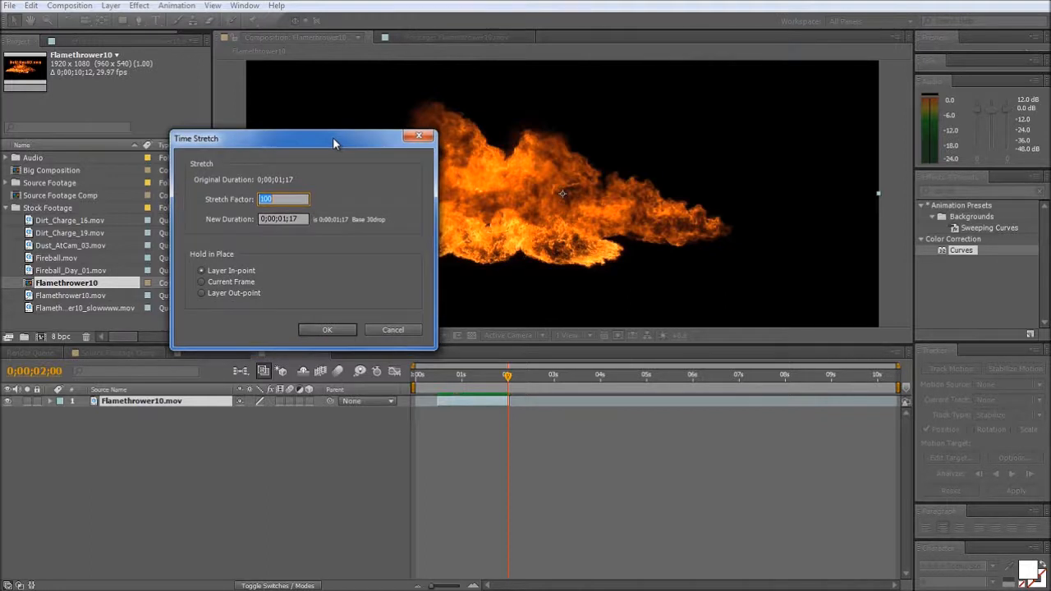
type("1000")
key("Return")
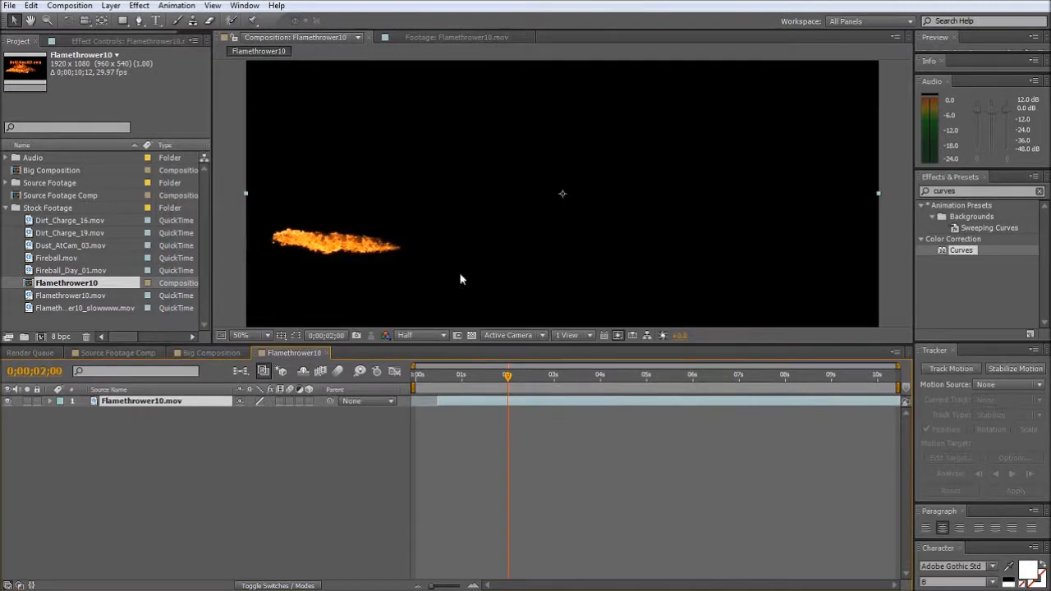
left_click_drag(440, 377, 468, 423)
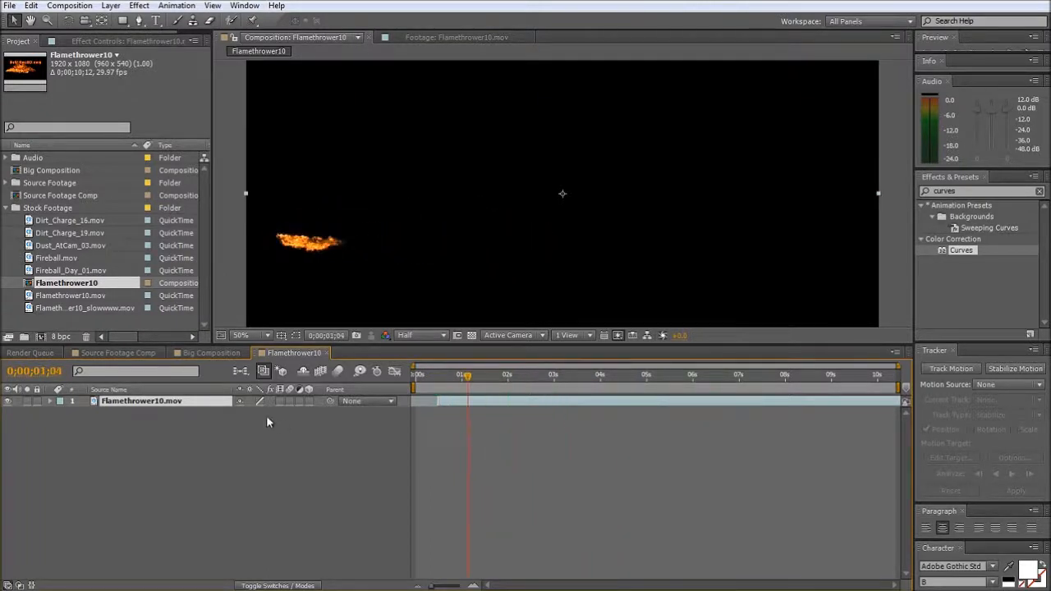
- Enable frame blending for the composition and the Flamethrower10.mov layer, and start the work area at the layer's in-point
left_click(321, 372)
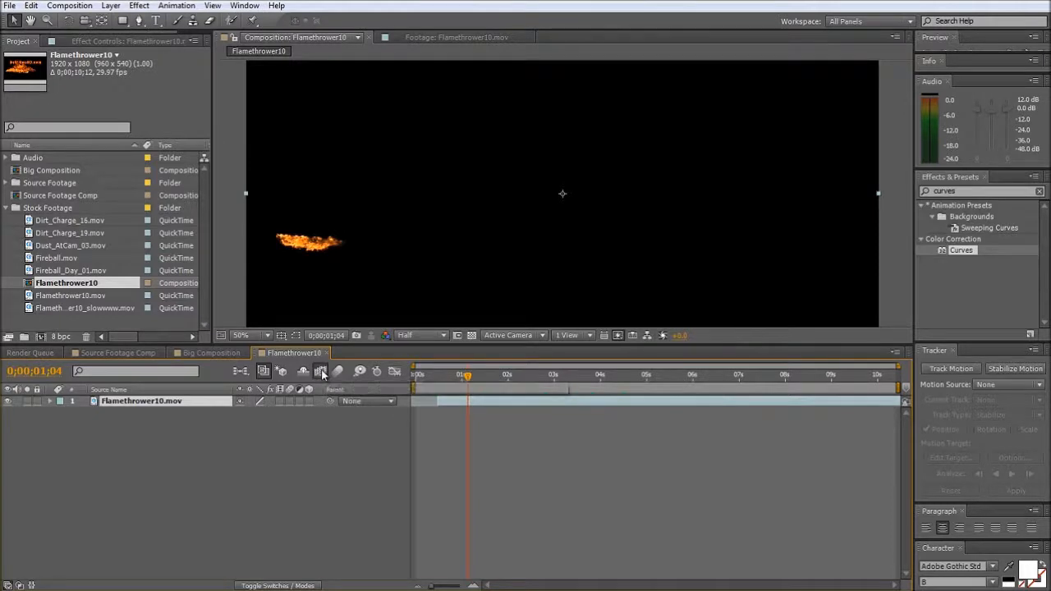
left_click(280, 400)
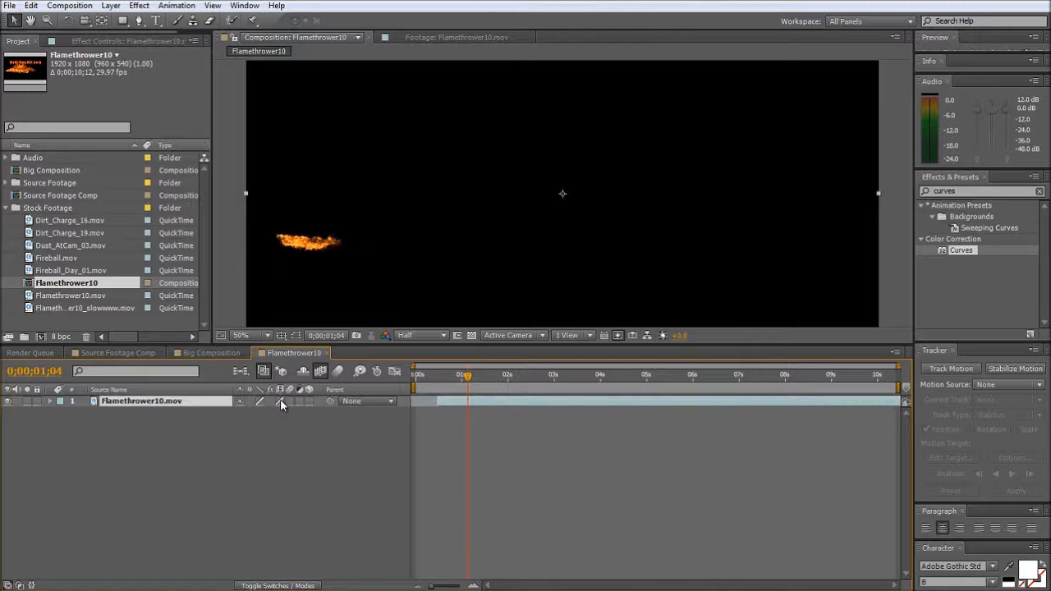
left_click_drag(446, 376, 492, 383)
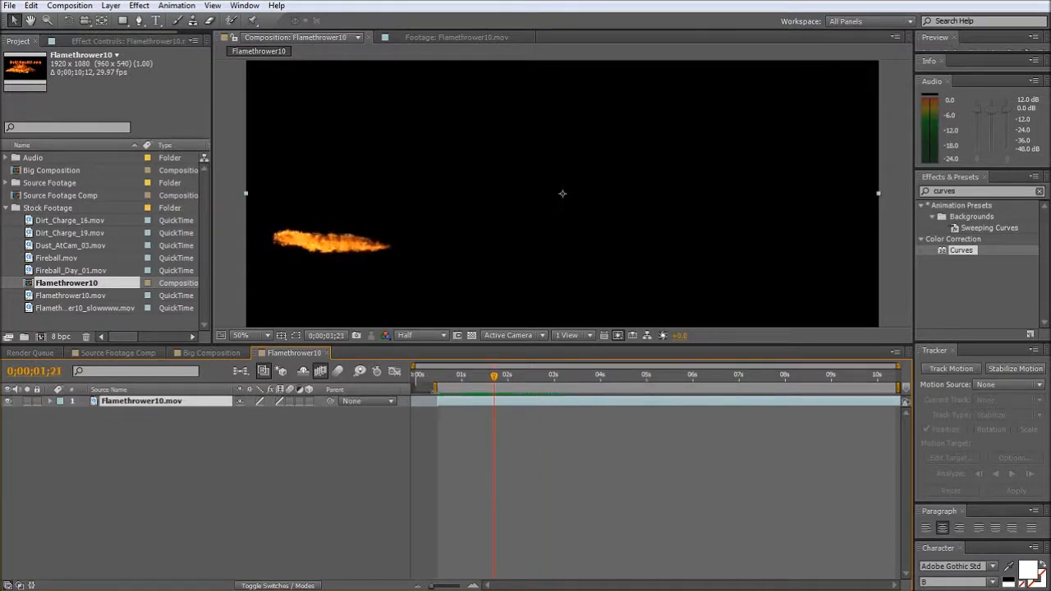
- Deselect the layer, play a RAM preview of the frame-blended flame and scrub to 0;00;03;05
left_click(429, 421)
key("KP_0")
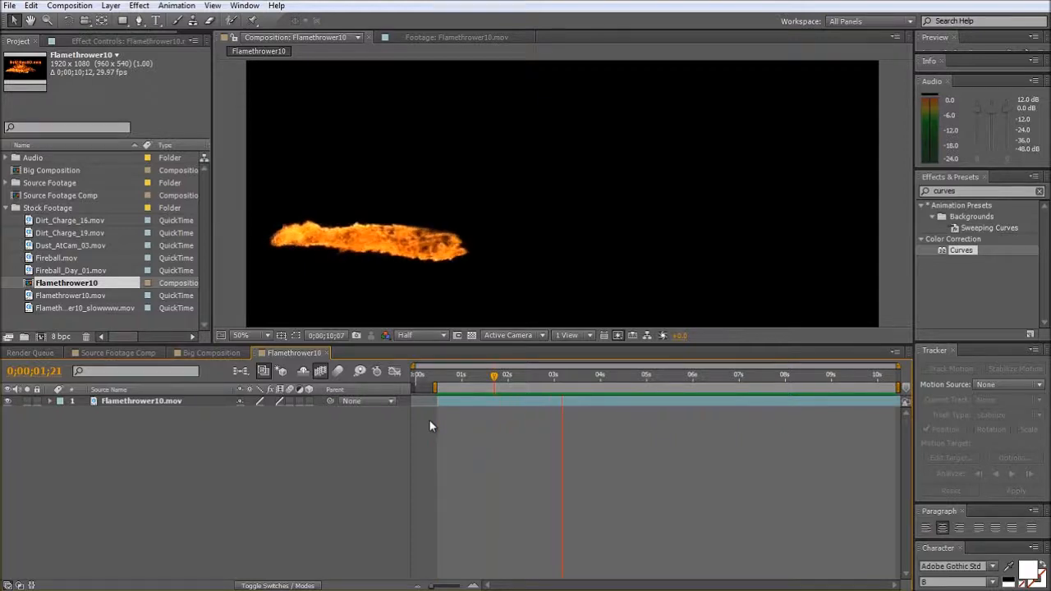
left_click(445, 376)
left_click(445, 376)
left_click_drag(445, 376, 562, 398)
- Scrub to the last frame of the Flamethrower10 composition and set the composition's duration to 0;00;18;12
left_click(197, 354)
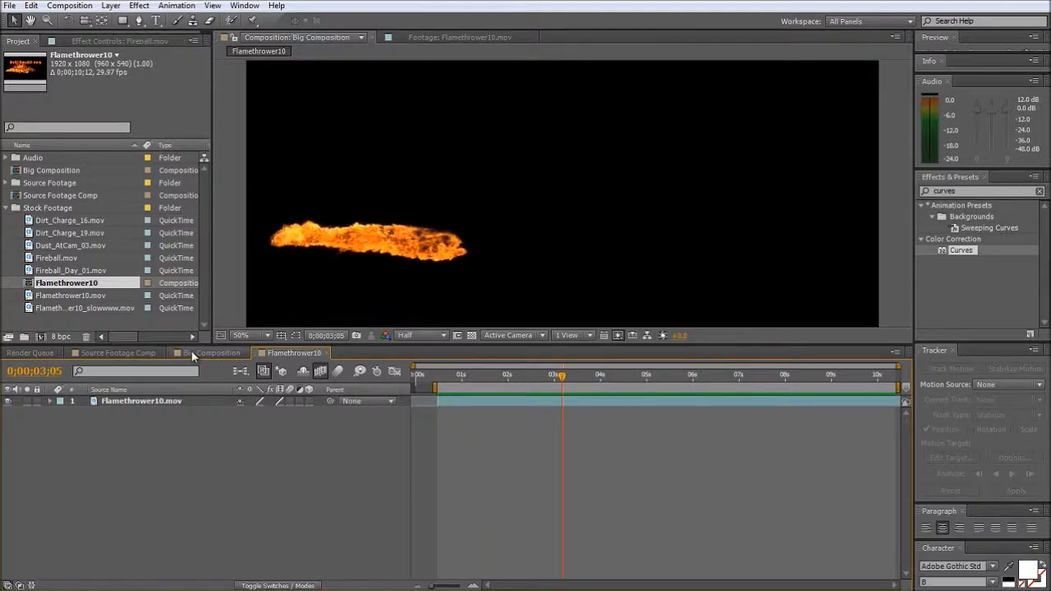
left_click(285, 353)
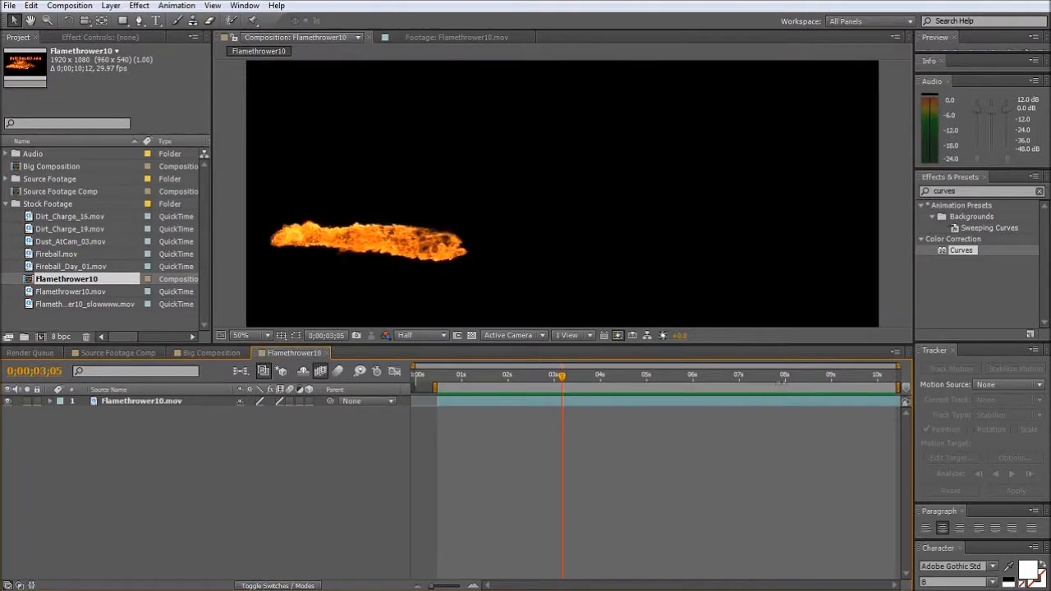
left_click_drag(810, 382, 897, 375)
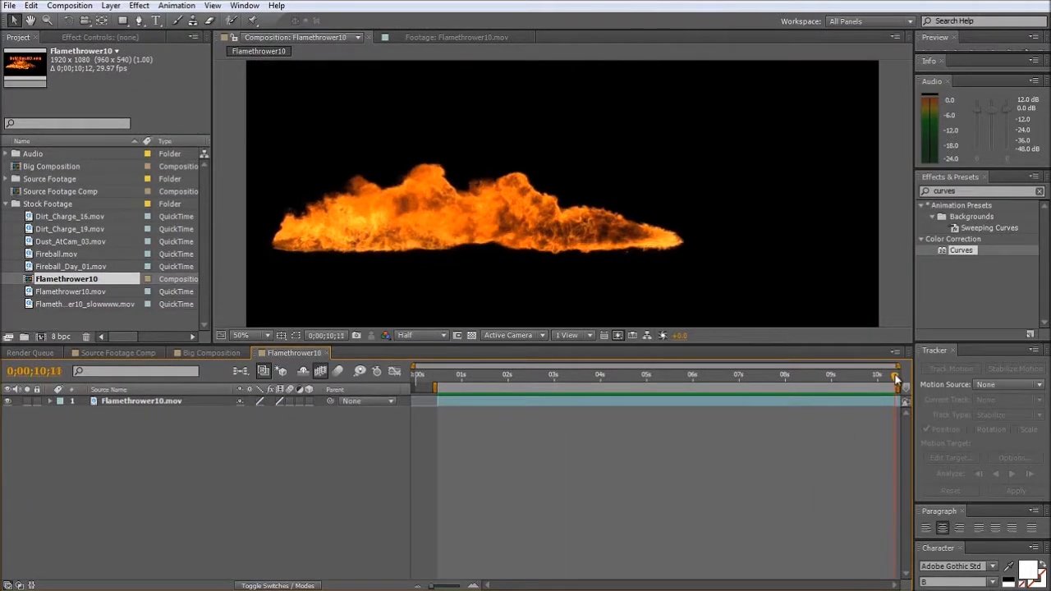
left_click(69, 5)
left_click(90, 38)
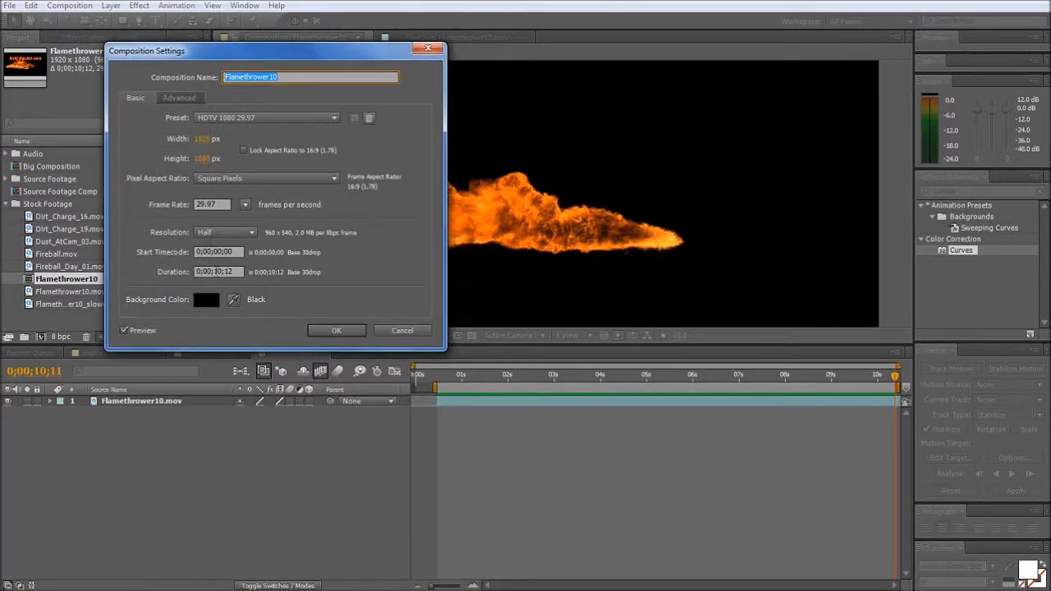
left_click(220, 272)
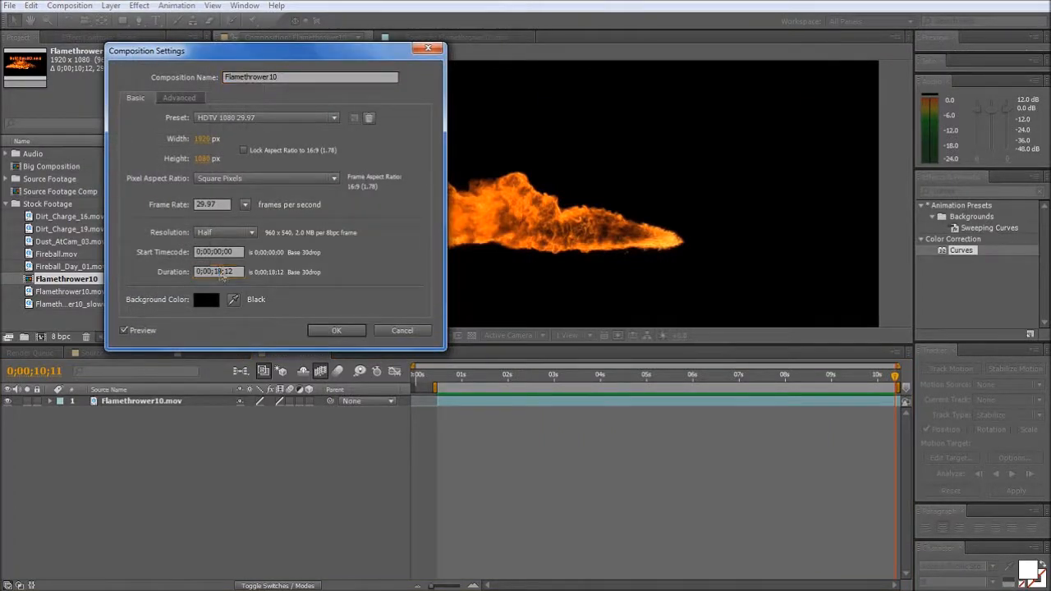
key("Return")
- Scrub to 0;00;15;07, end the work area there, and add the Flamethrower10 composition to the render queue
left_click_drag(674, 370, 811, 383)
left_click_drag(735, 376, 903, 368)
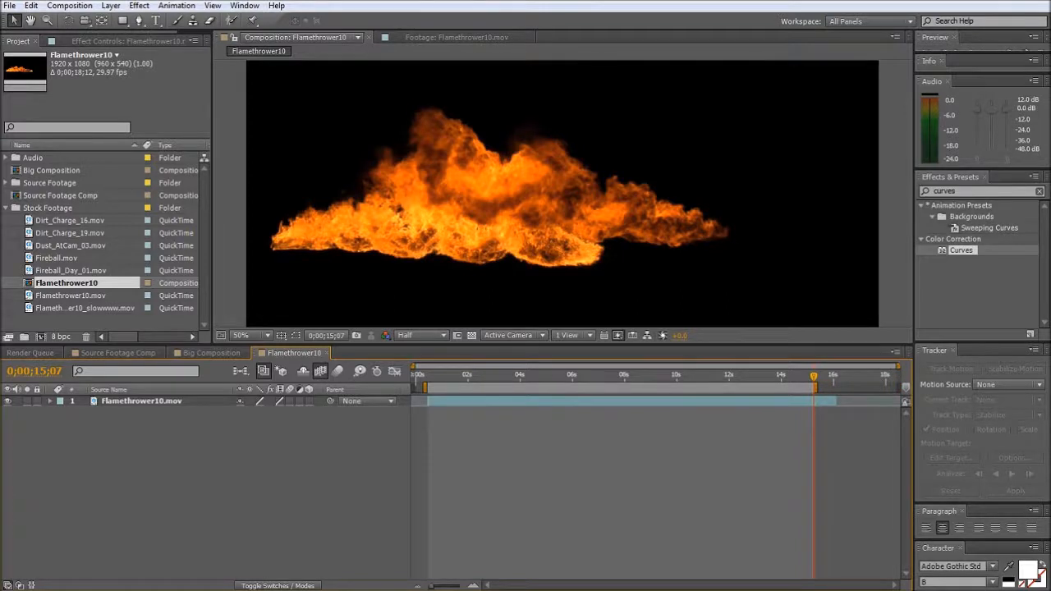
left_click(70, 5)
left_click(131, 105)
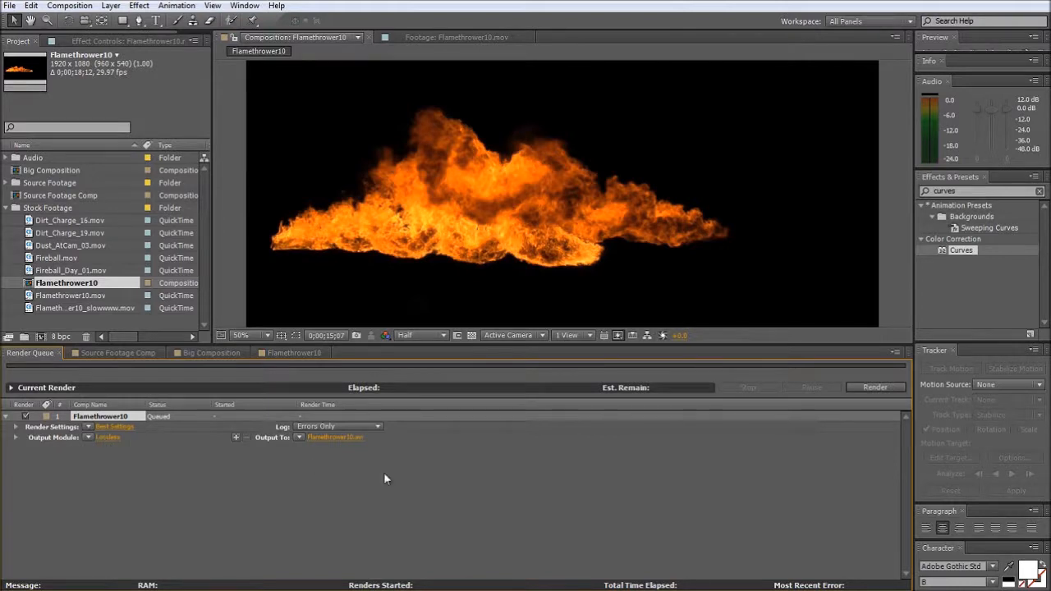
- Set the Flamethrower10 render's output format to QuickTime and raise the PNG codec's quality to the maximum
left_click(108, 435)
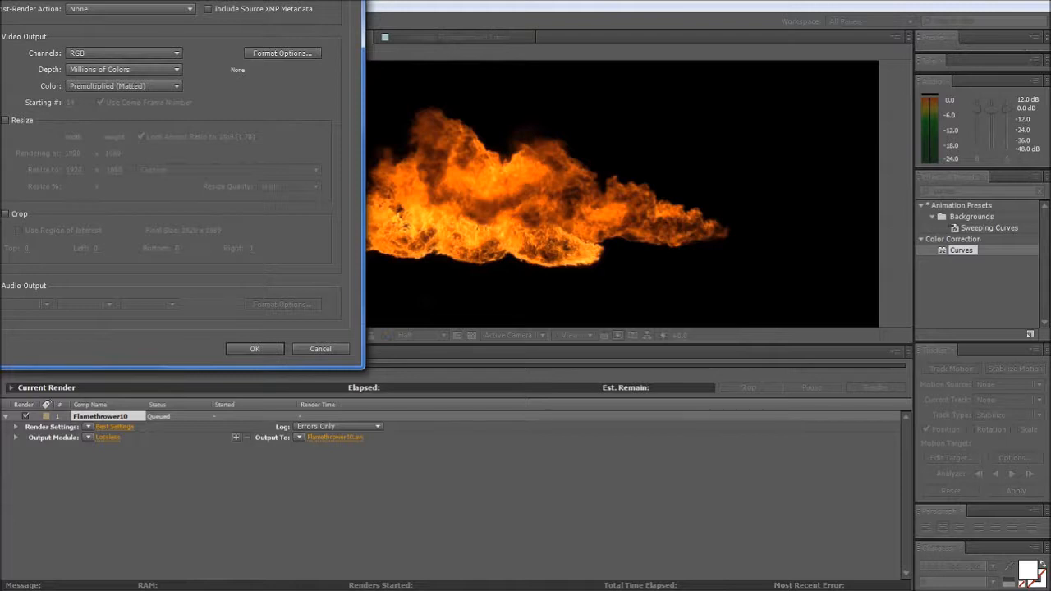
left_click(345, 155)
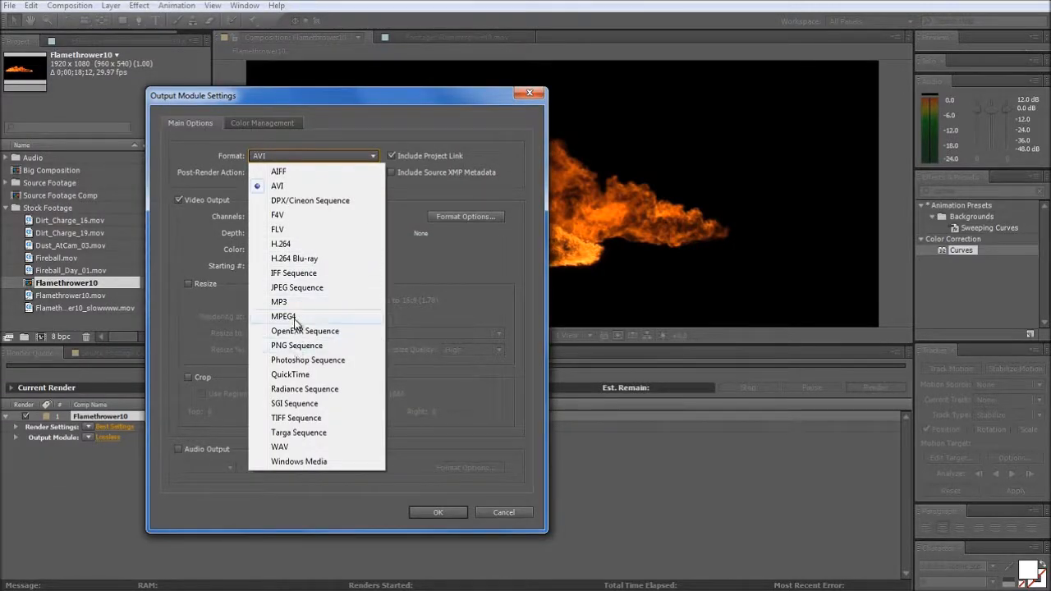
left_click(295, 375)
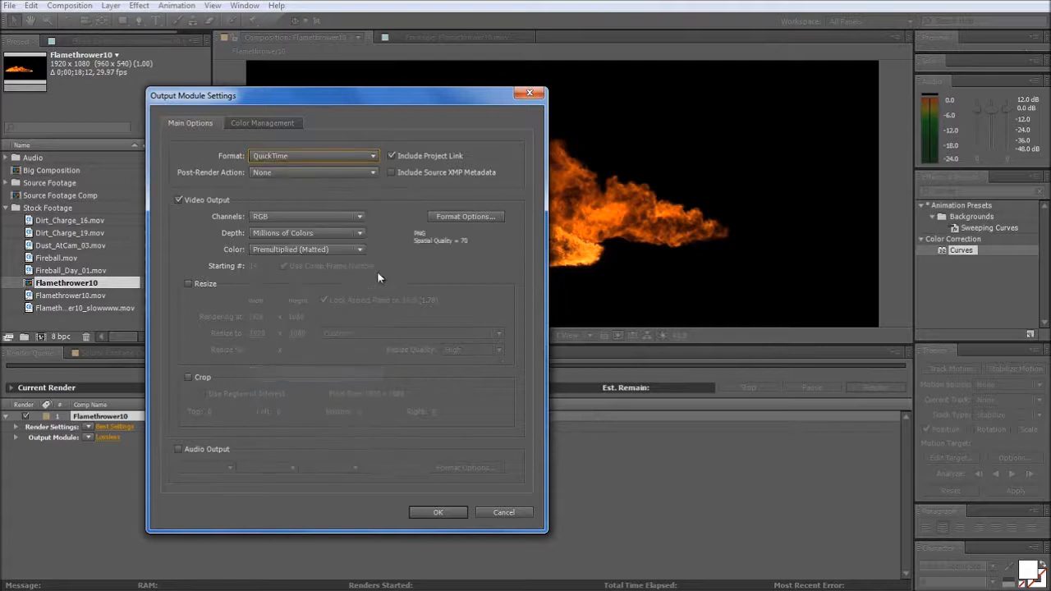
left_click(466, 216)
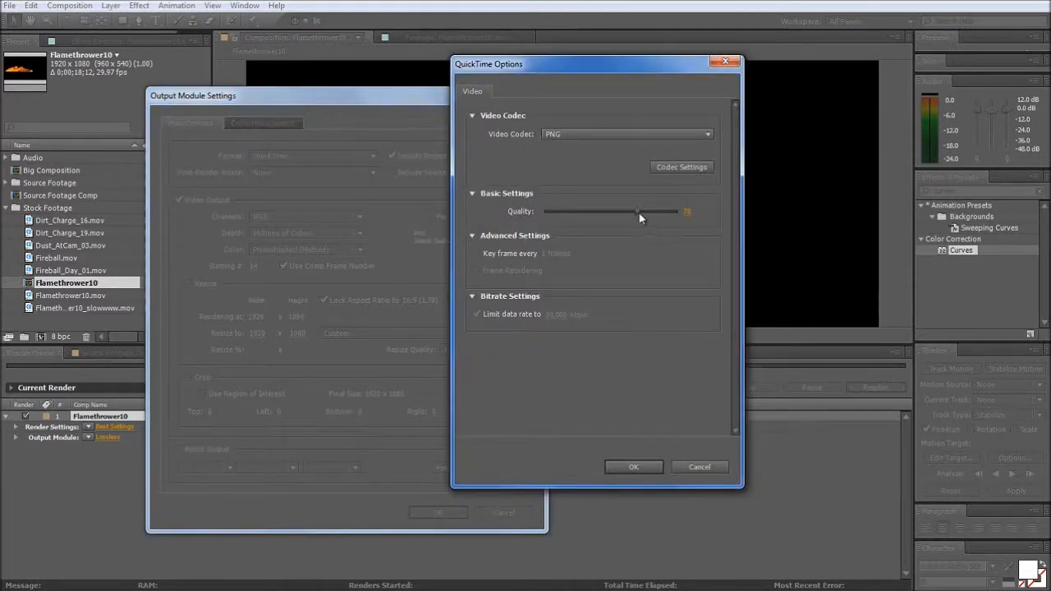
left_click_drag(640, 211, 682, 216)
left_click(628, 466)
left_click(429, 512)
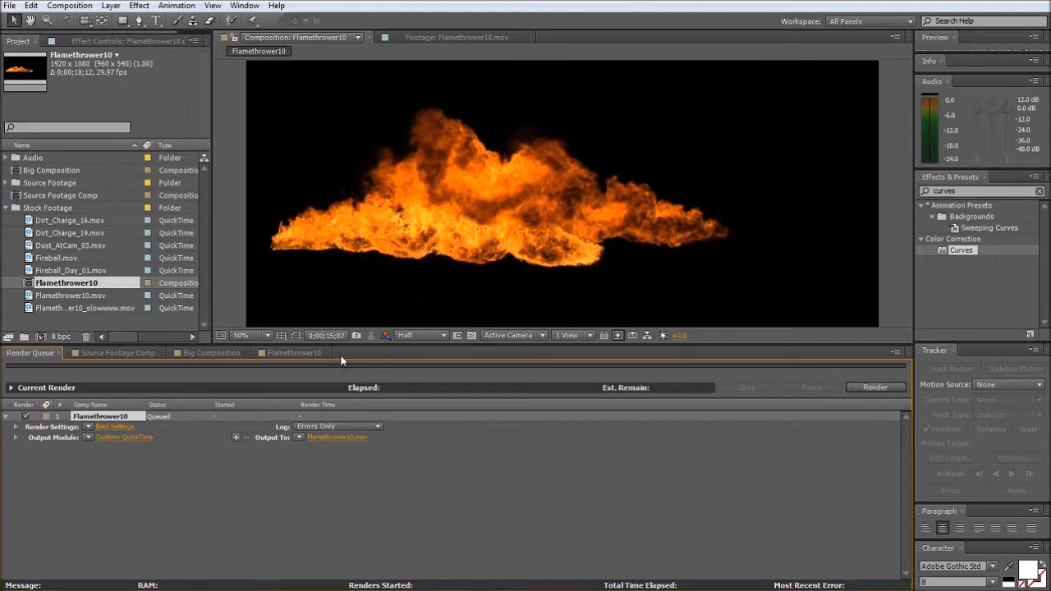
- Enlarge the composition viewer, open the Flamethrower10 composition's timeline and scrub to 0;00;01;11
left_click_drag(342, 345, 346, 356)
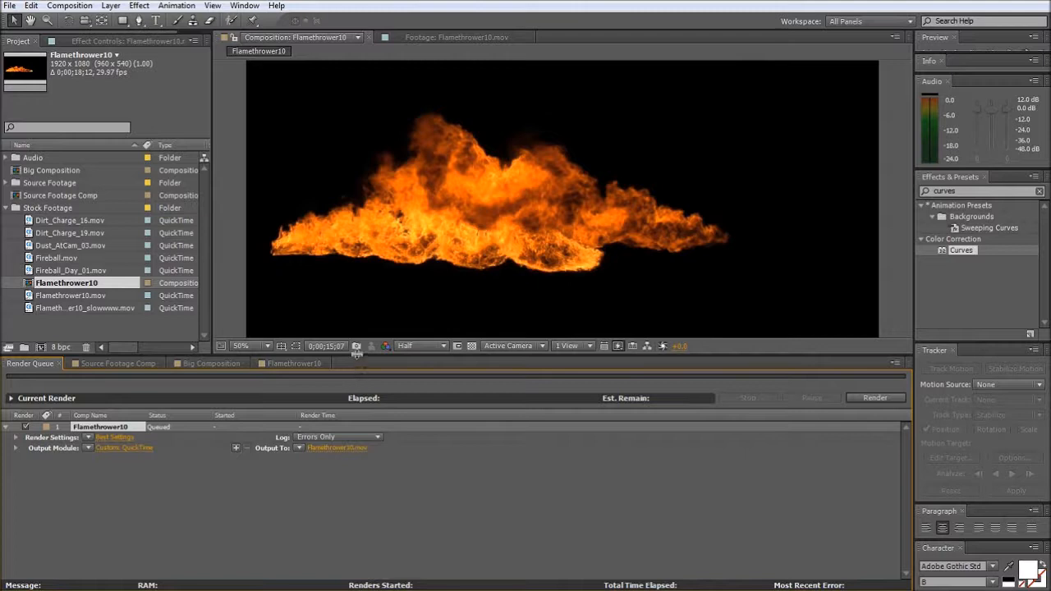
left_click_drag(357, 351, 329, 370)
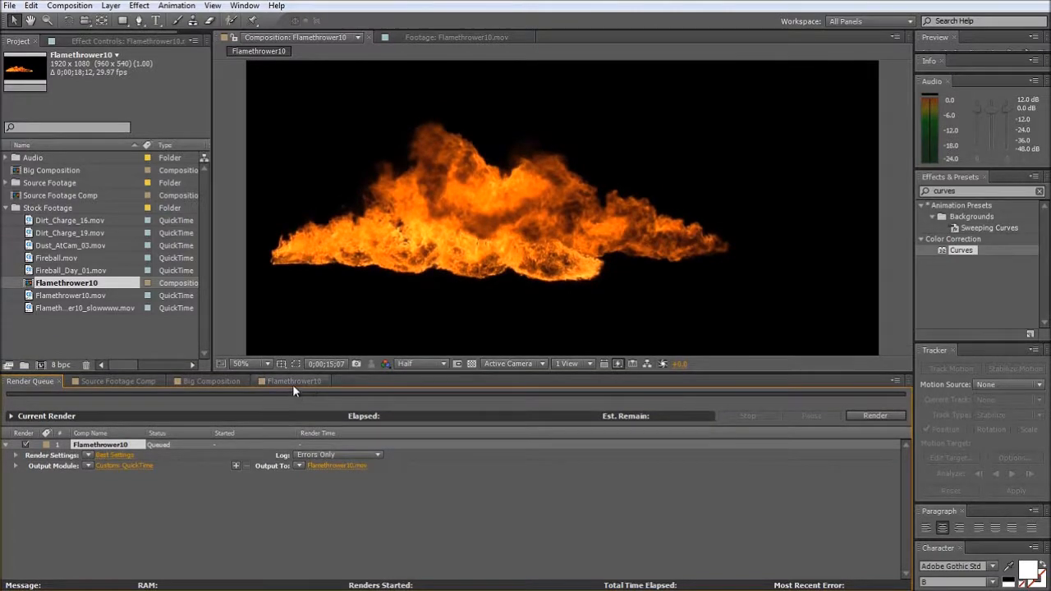
left_click(293, 384)
left_click(451, 406)
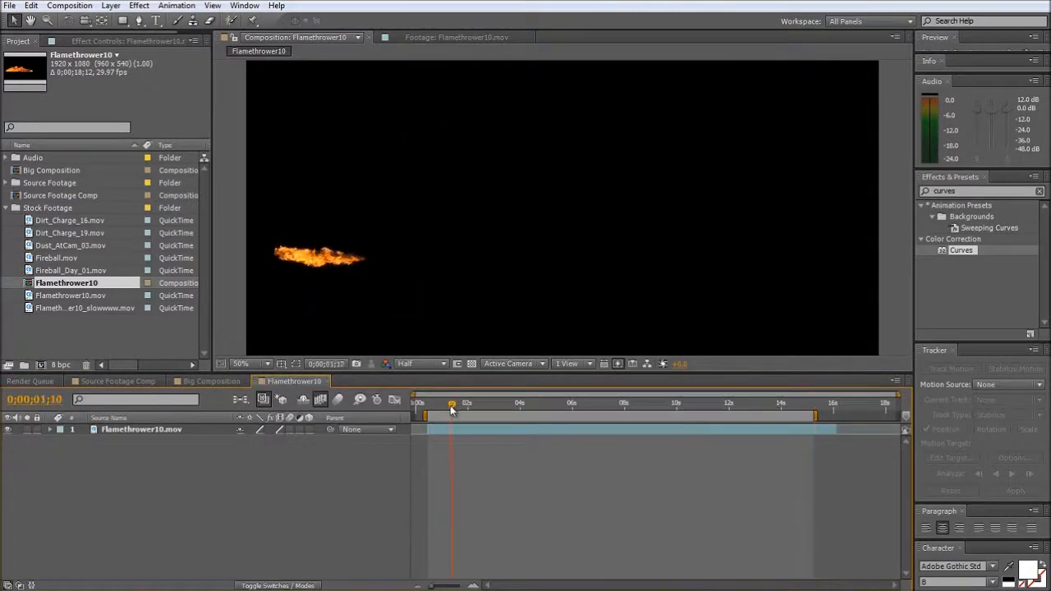
mouse_move(451, 406)
left_mouse_down()
mouse_move(424, 406)
mouse_move(451, 406)
left_mouse_up()
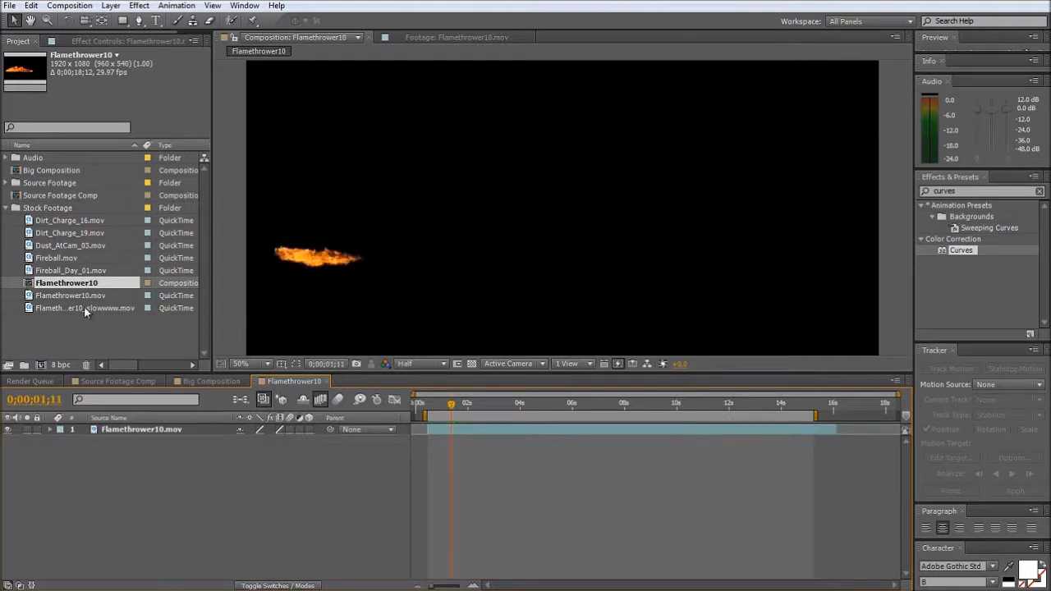
- Add Flamethrower10_slowwww.mov beneath the original flamethrower layer, hide the original and scrub the slowed clip to 0;00;12;04
left_click_drag(83, 307, 138, 451)
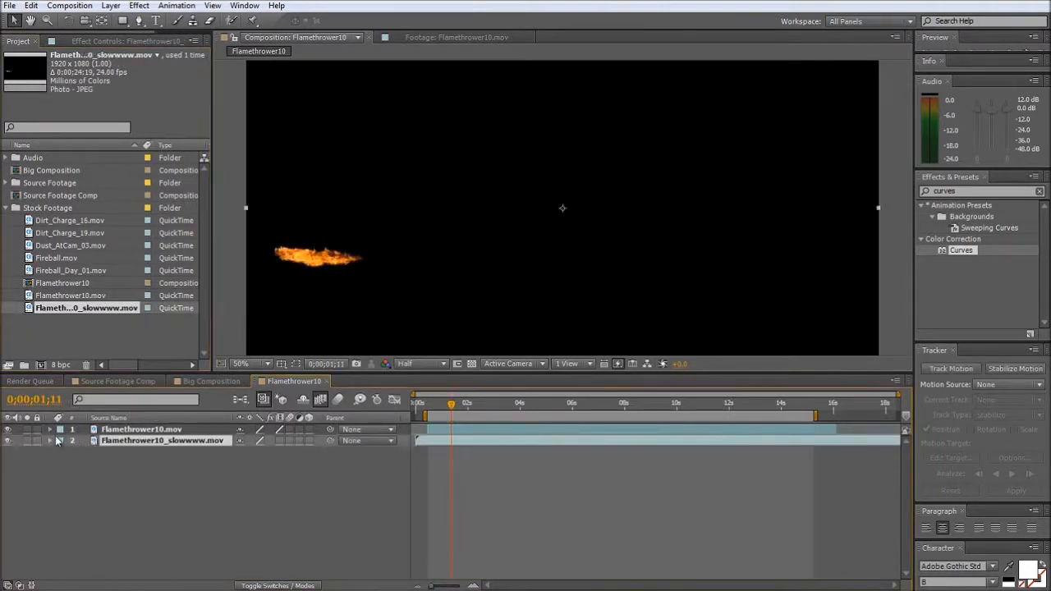
left_click(8, 429)
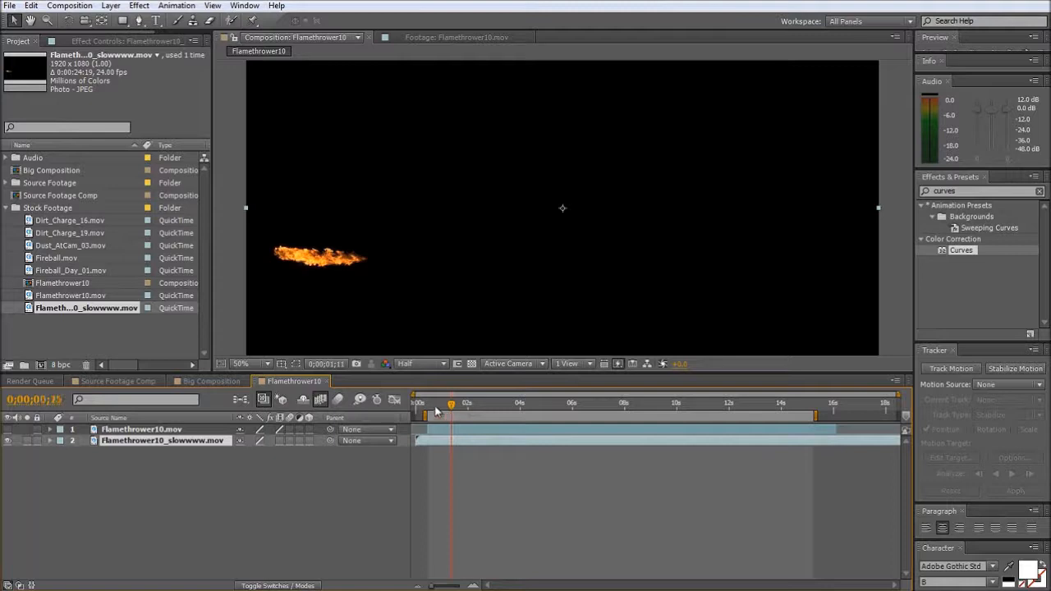
left_click_drag(435, 408, 732, 439)
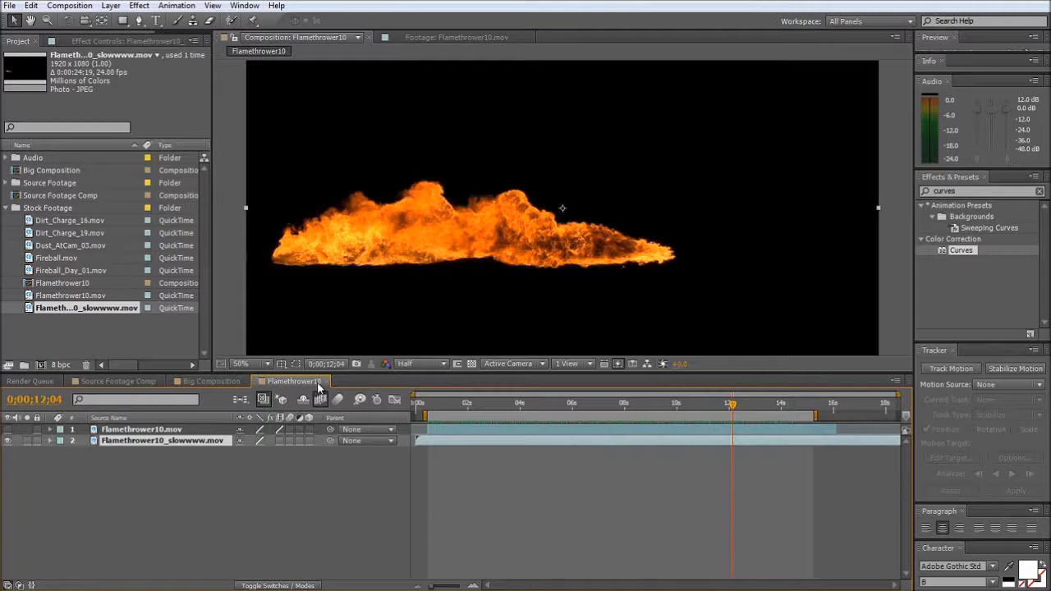
- Delete the Flamethrower10 composition from the project and confirm the removal
left_click(68, 284)
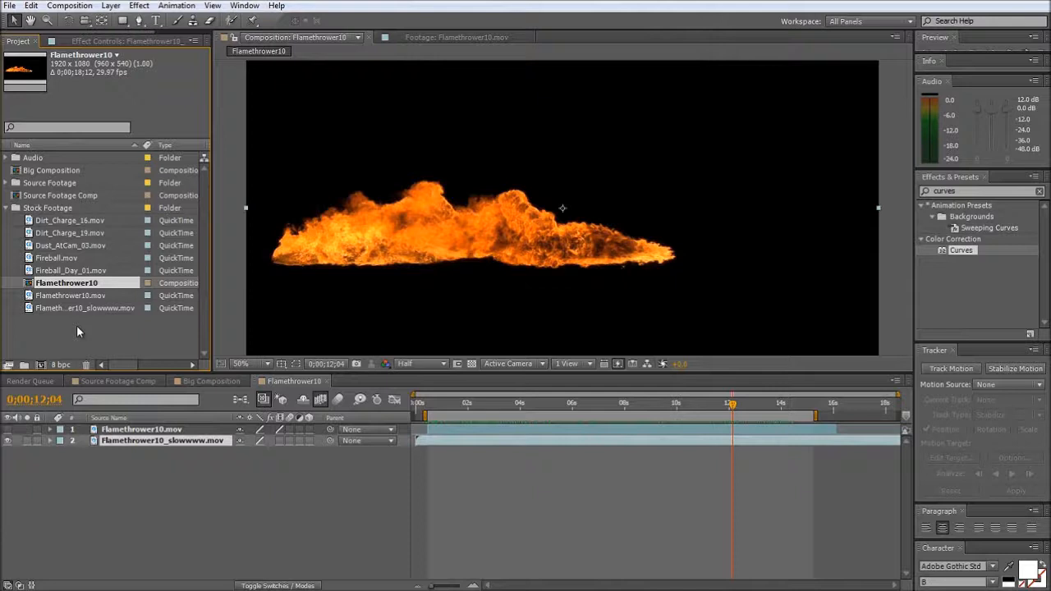
key("Delete")
left_click(565, 310)
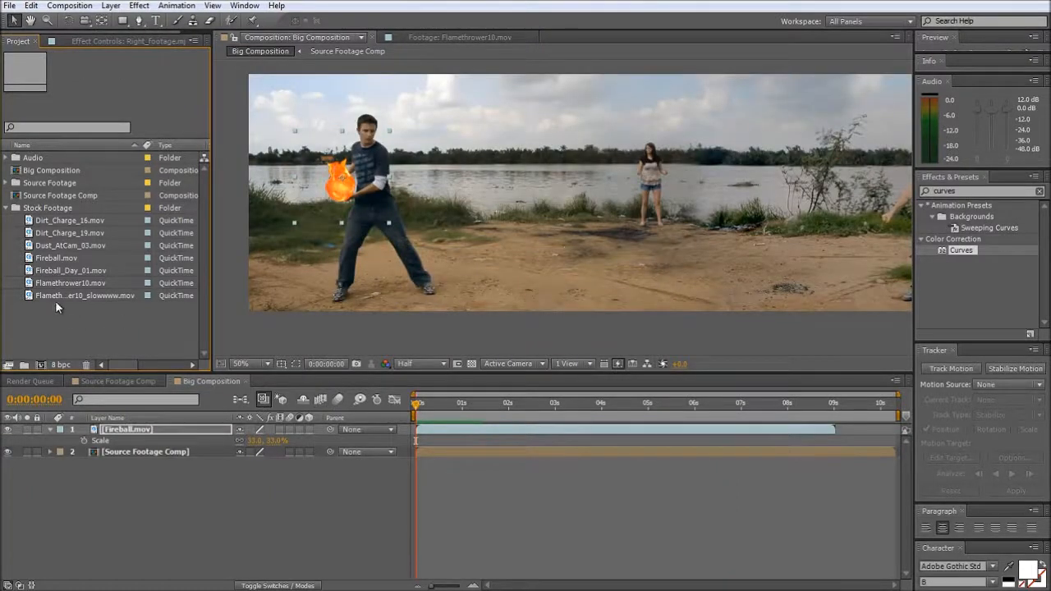
- Place Flamethrower10_slowwww.mov beneath the Fireball layer in Big Composition and, at 0:00:01:10, move the flame's origin to the man's hands
left_click_drag(59, 294, 183, 435)
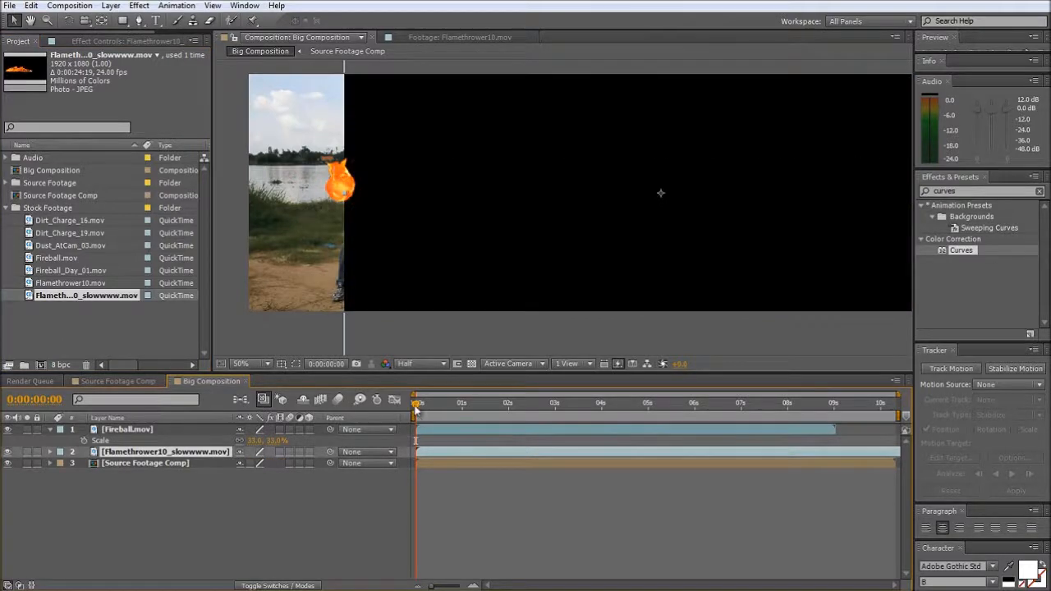
left_click_drag(416, 408, 483, 409)
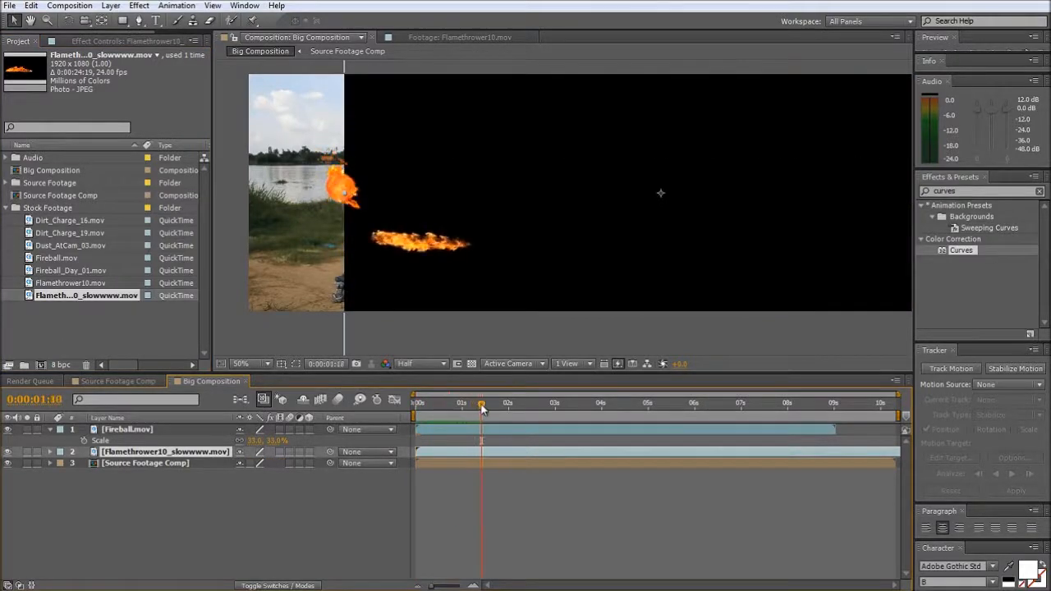
left_click_drag(420, 274, 521, 208)
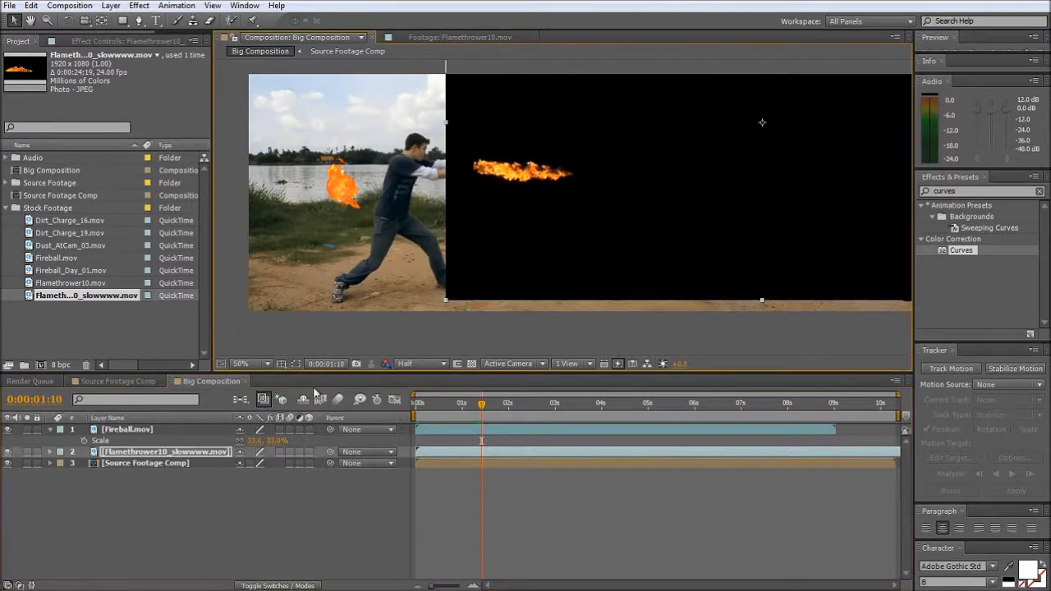
- Set the flamethrower layer's blending mode to Add and scrub through the flame to 0:00:02:14
key("F4")
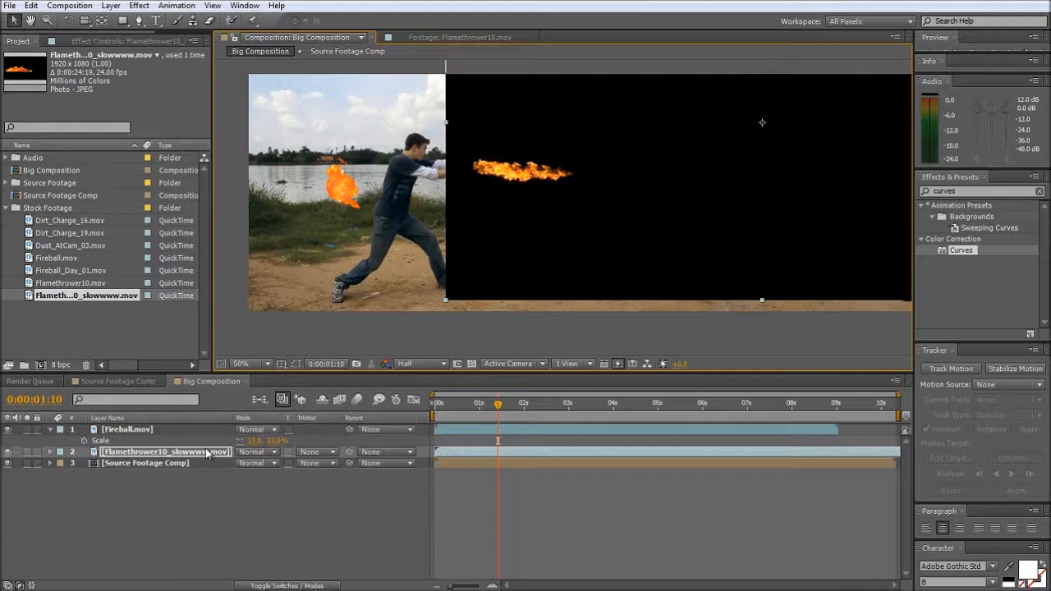
left_click(256, 452)
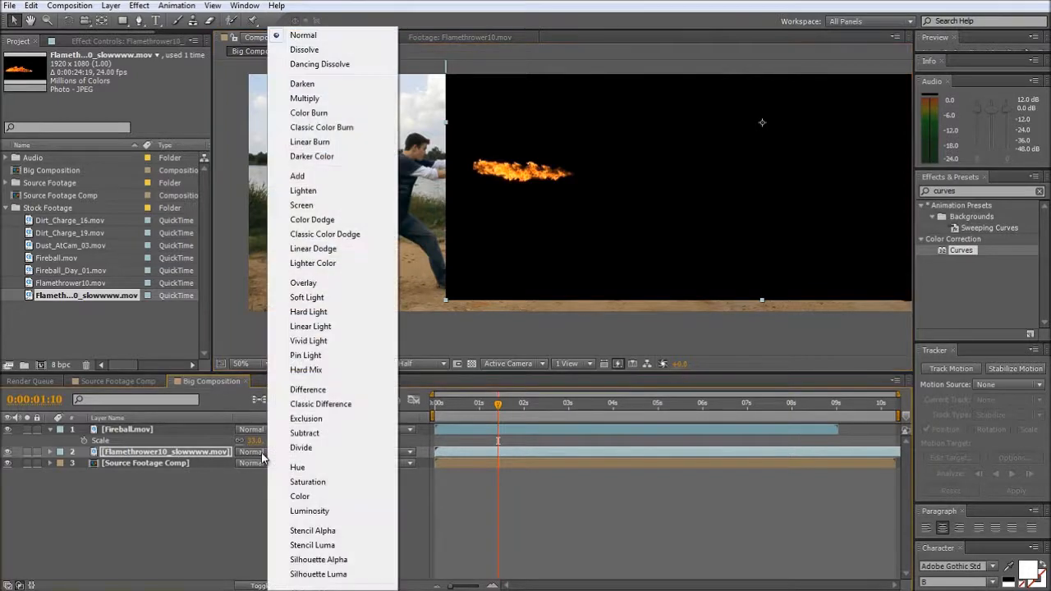
left_click(324, 176)
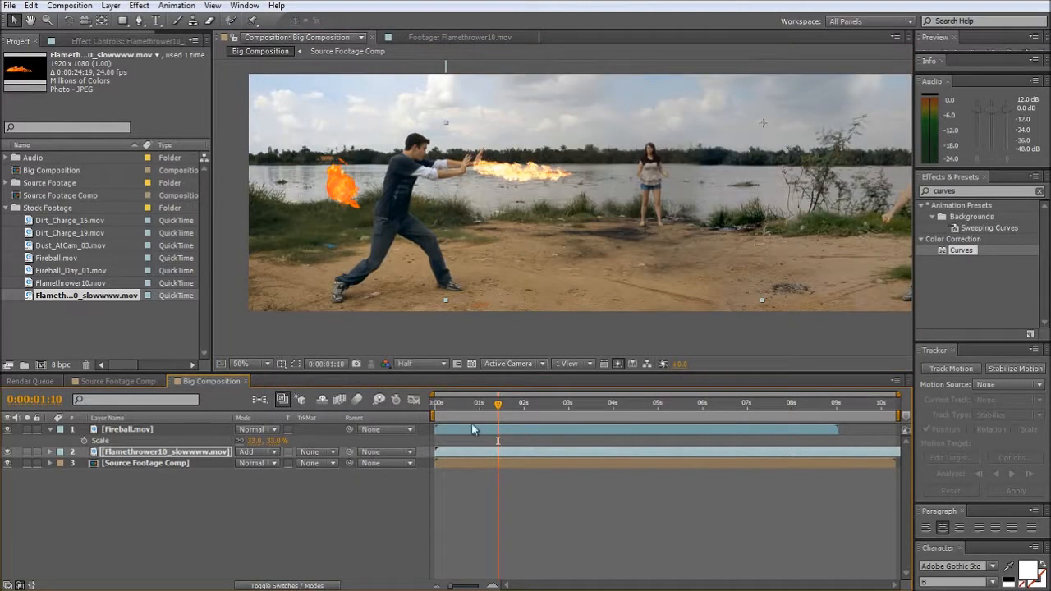
left_click_drag(499, 403, 559, 418)
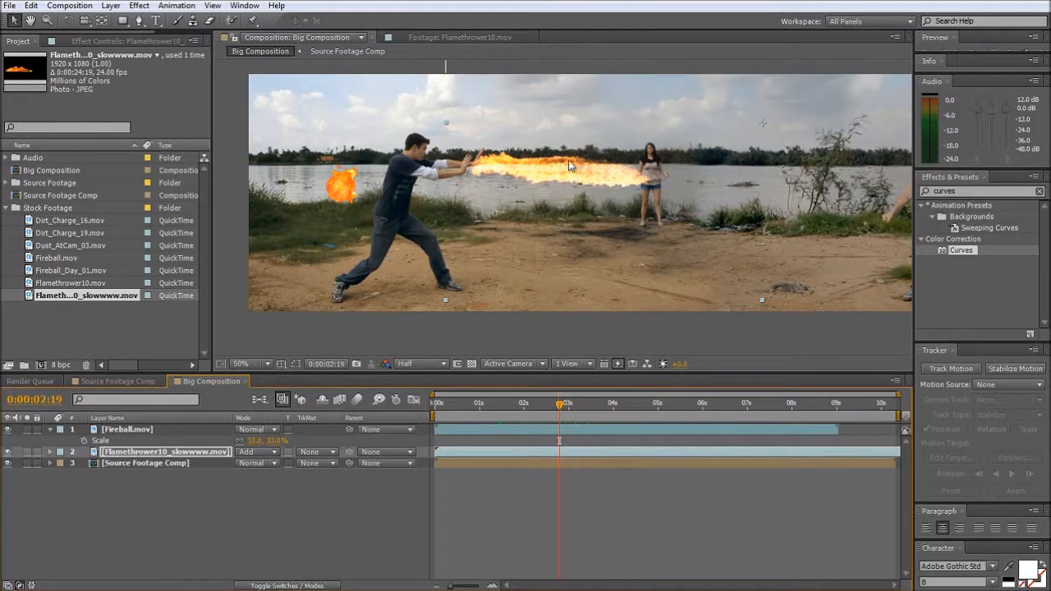
mouse_move(563, 407)
left_mouse_down()
mouse_move(626, 406)
mouse_move(550, 406)
left_mouse_up()
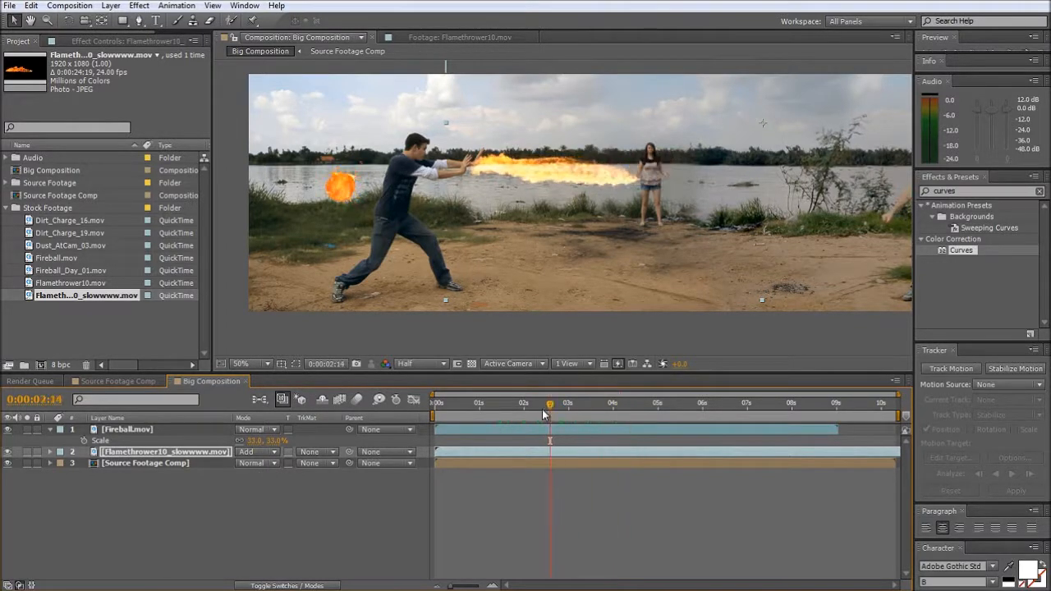
- Set the project's colour depth to 16 bits per channel with a linearized sRGB IEC61966-2.1 working space
left_click(58, 364)
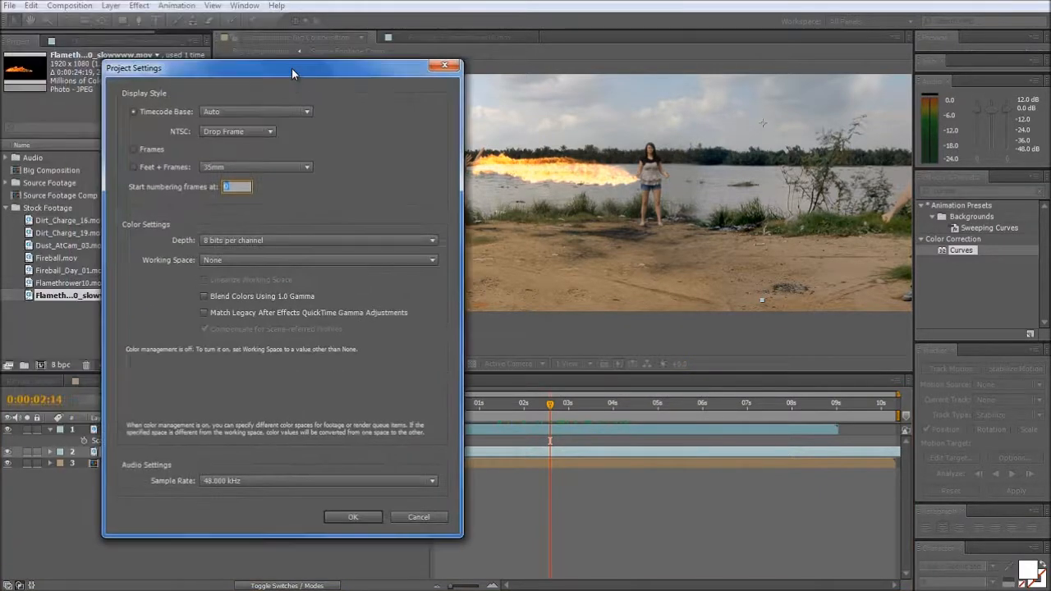
left_click(221, 241)
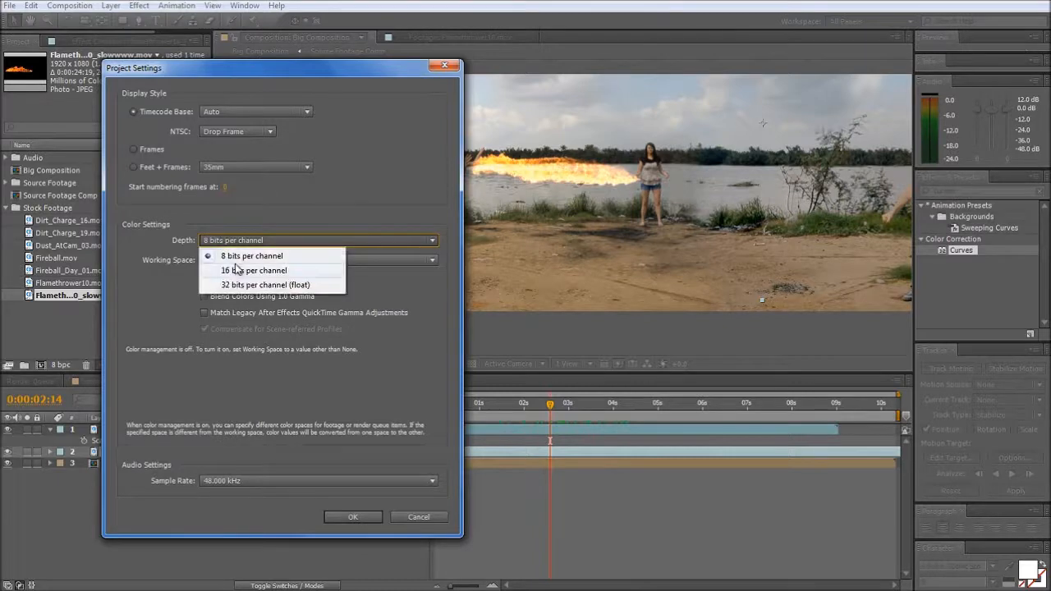
left_click(237, 271)
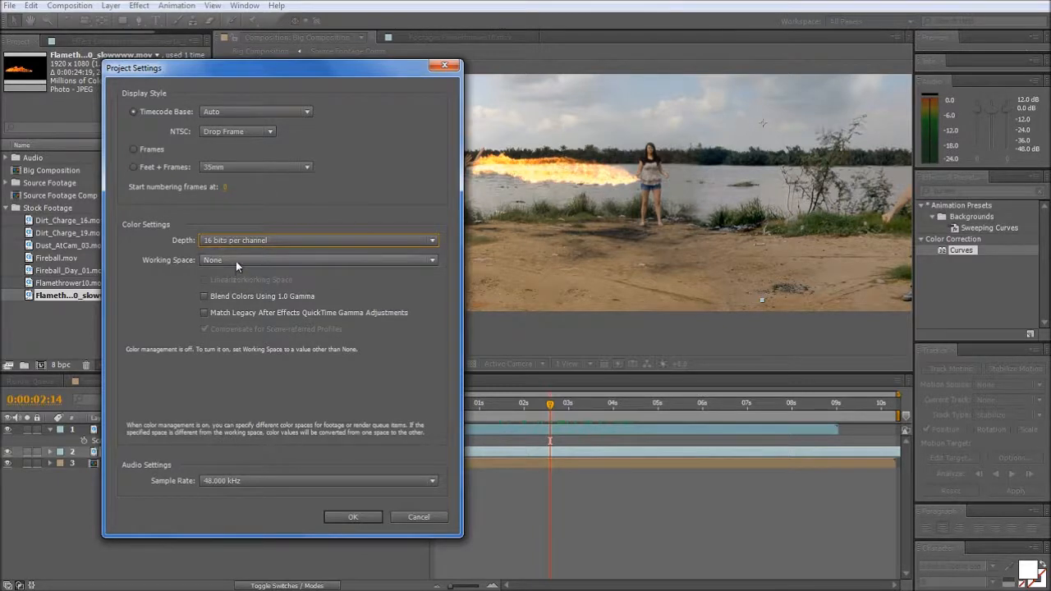
left_click(236, 261)
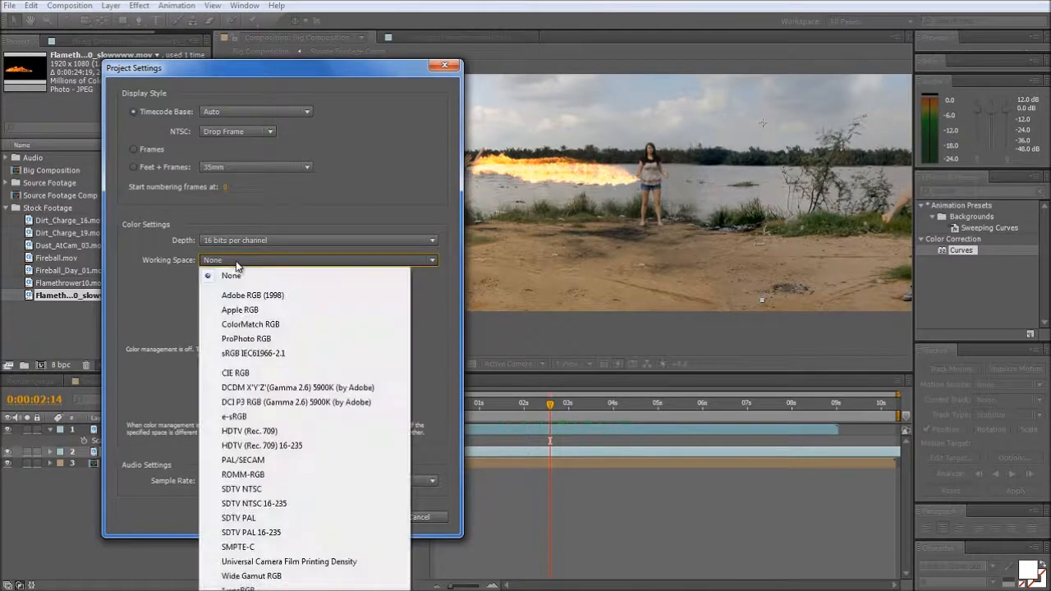
left_click(236, 354)
left_click(205, 280)
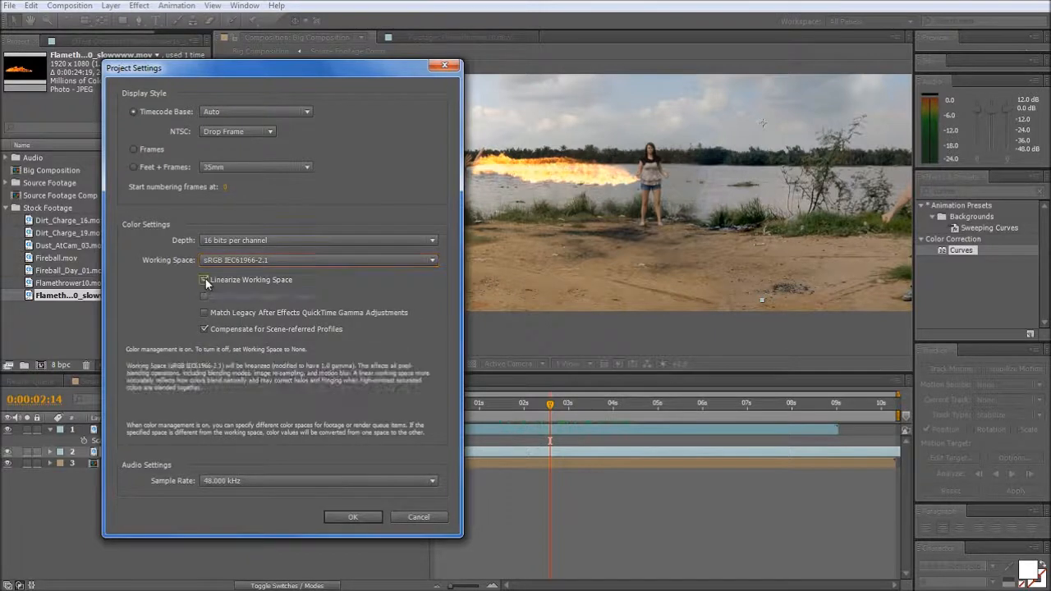
left_click(353, 517)
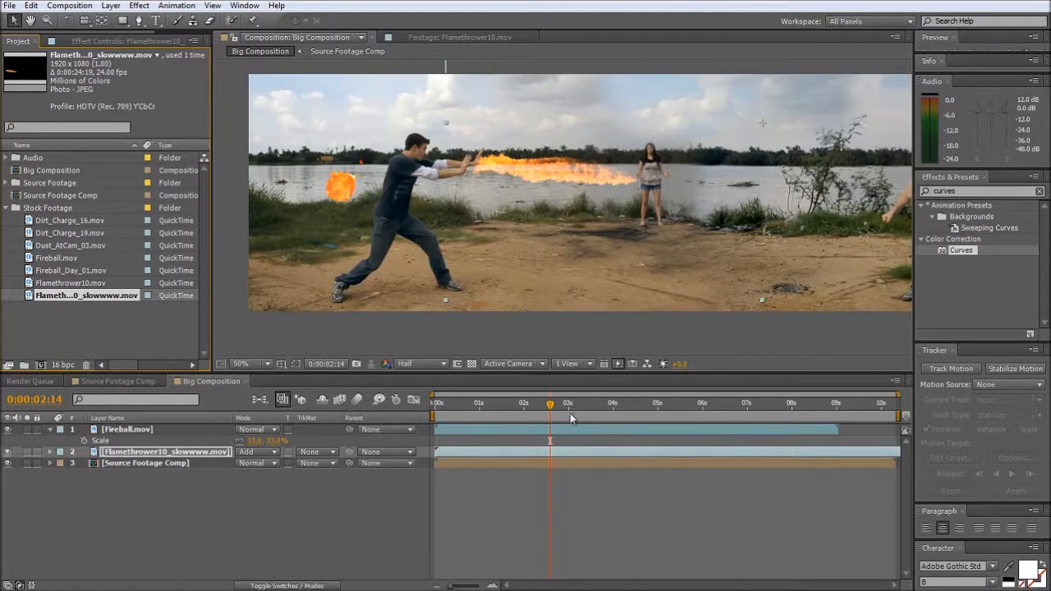
- Examine the blended flame up close around 0:00:03:03, play it and scrub back to 0:00:01:17
left_click_drag(550, 404, 574, 408)
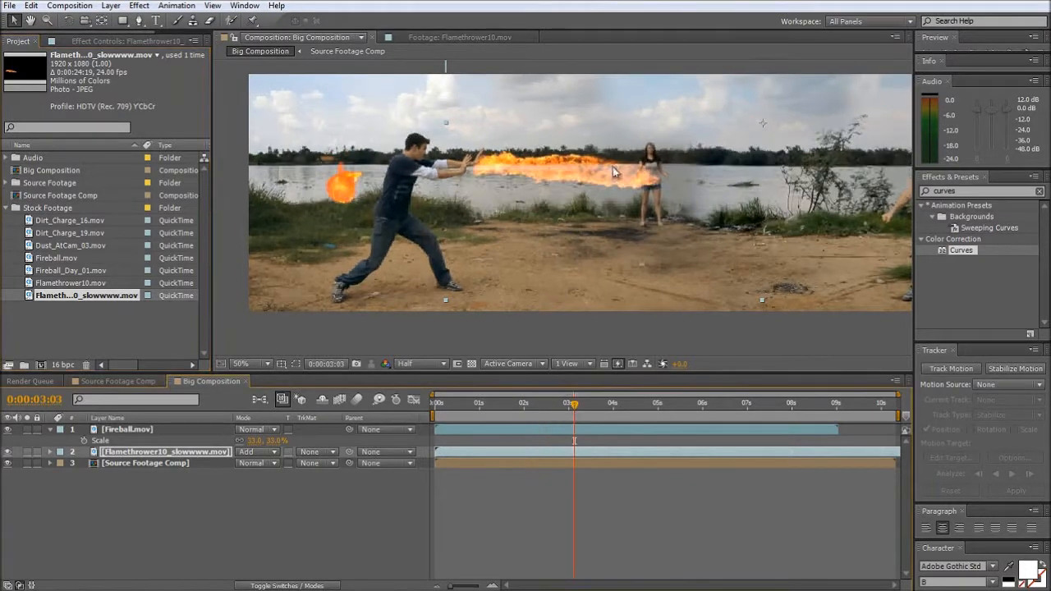
key("period")
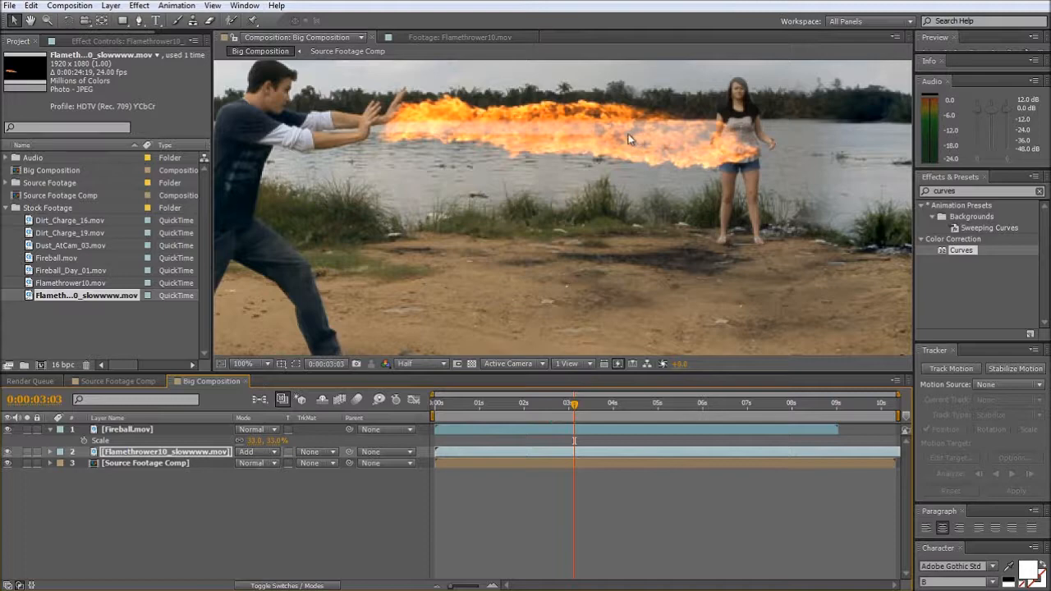
key("space")
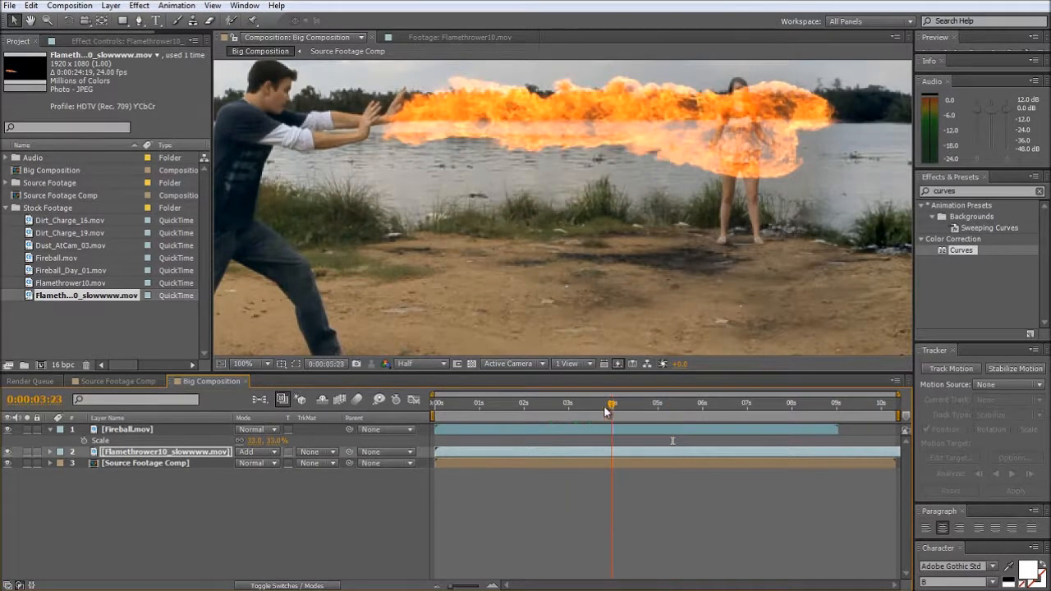
left_click_drag(605, 407, 512, 422)
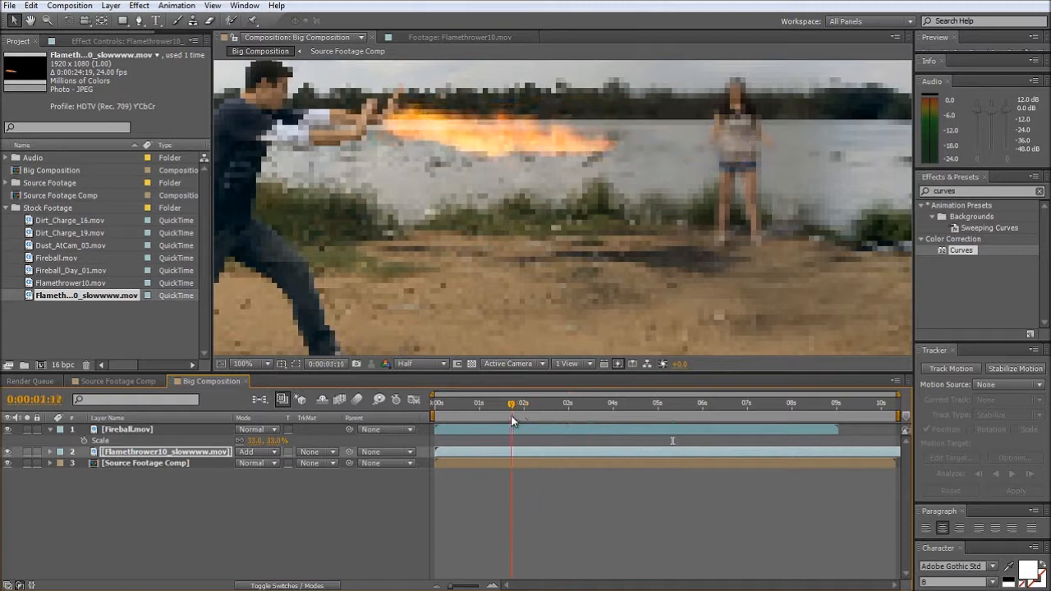
key("comma")
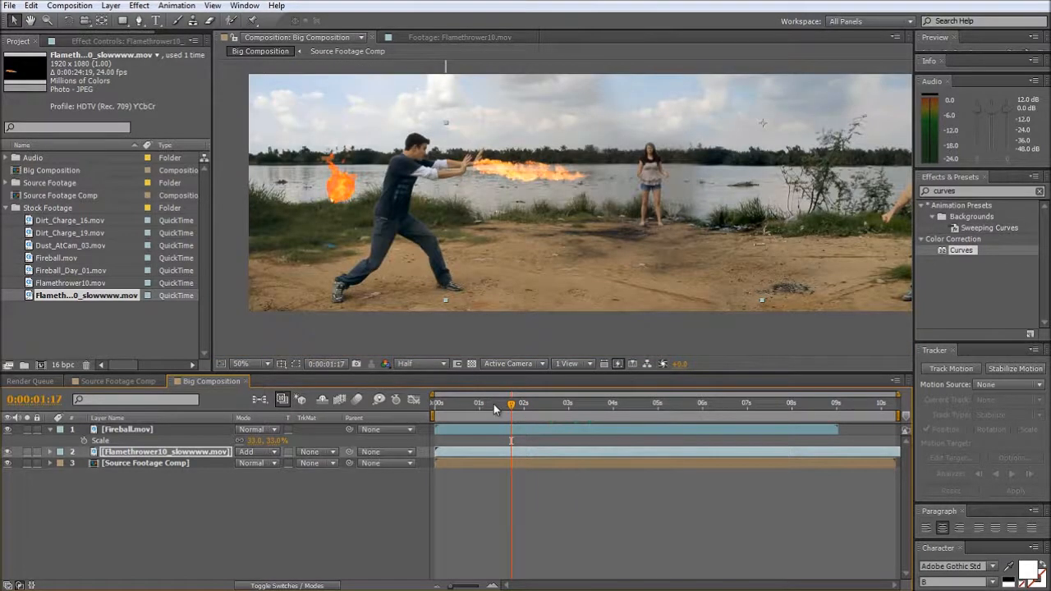
- At the first frame, with the flamethrower layer hidden, set the Fireball layer's blending mode to Add
key("Home")
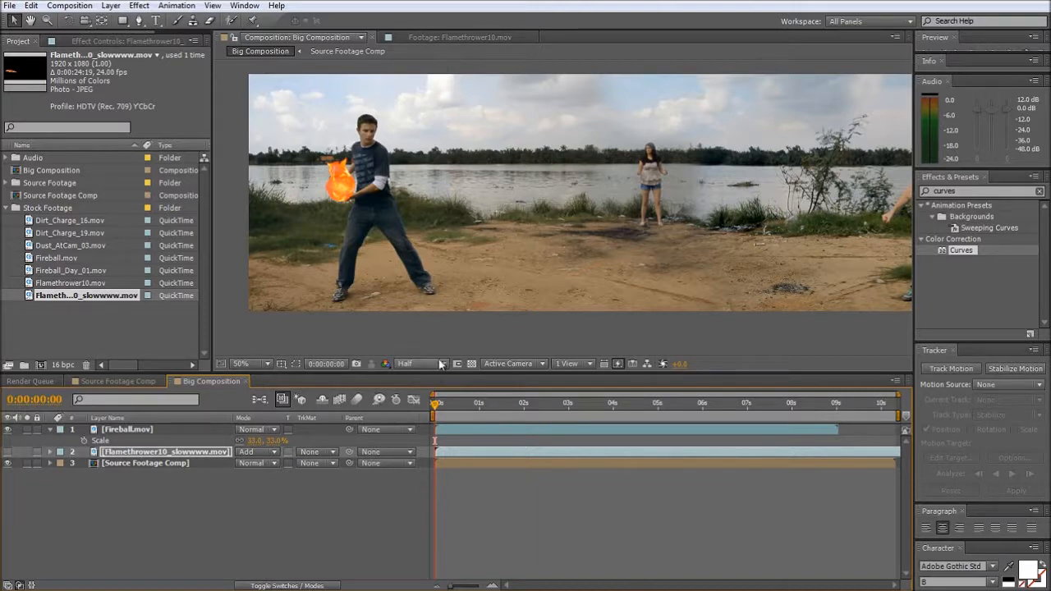
left_click(123, 429)
left_click(274, 430)
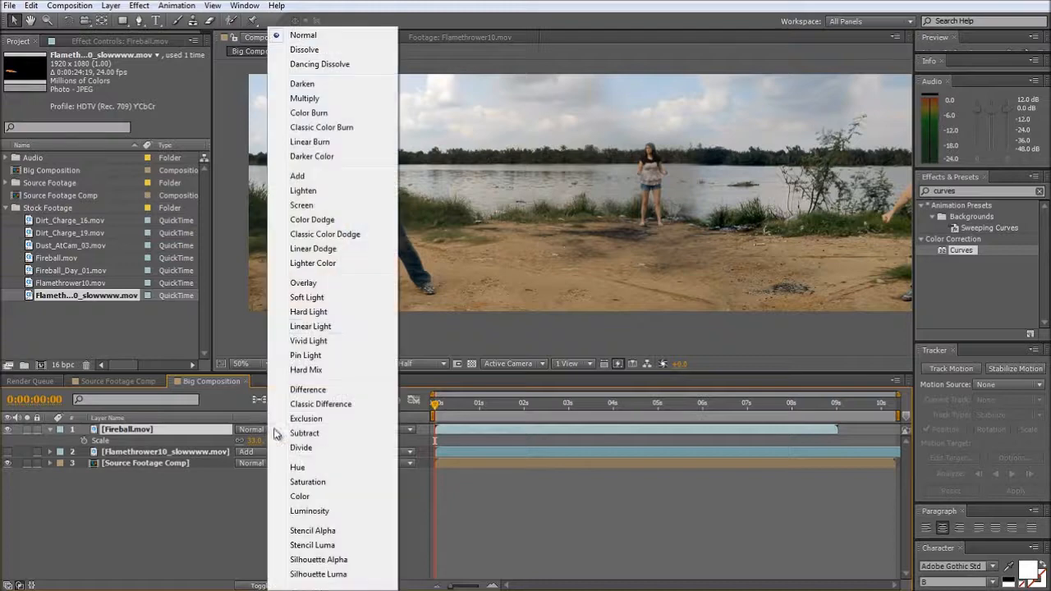
left_click(322, 178)
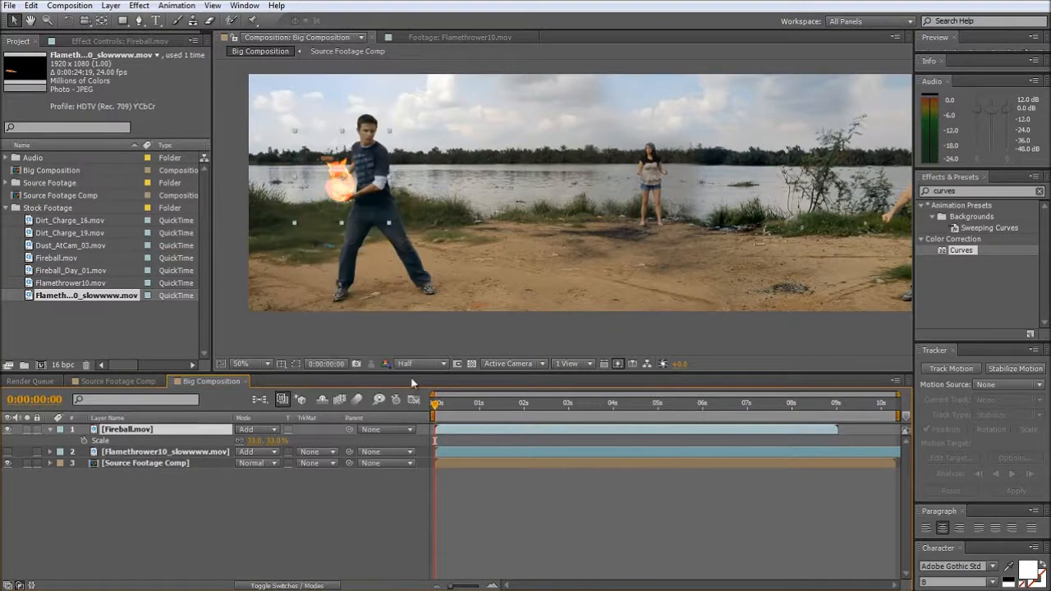
mouse_move(434, 405)
left_mouse_down()
mouse_move(452, 405)
mouse_move(414, 405)
left_mouse_up()
- Apply the Curves effect to the Fireball layer and shape its RGB curve into an S for more contrast
left_click_drag(961, 251, 645, 428)
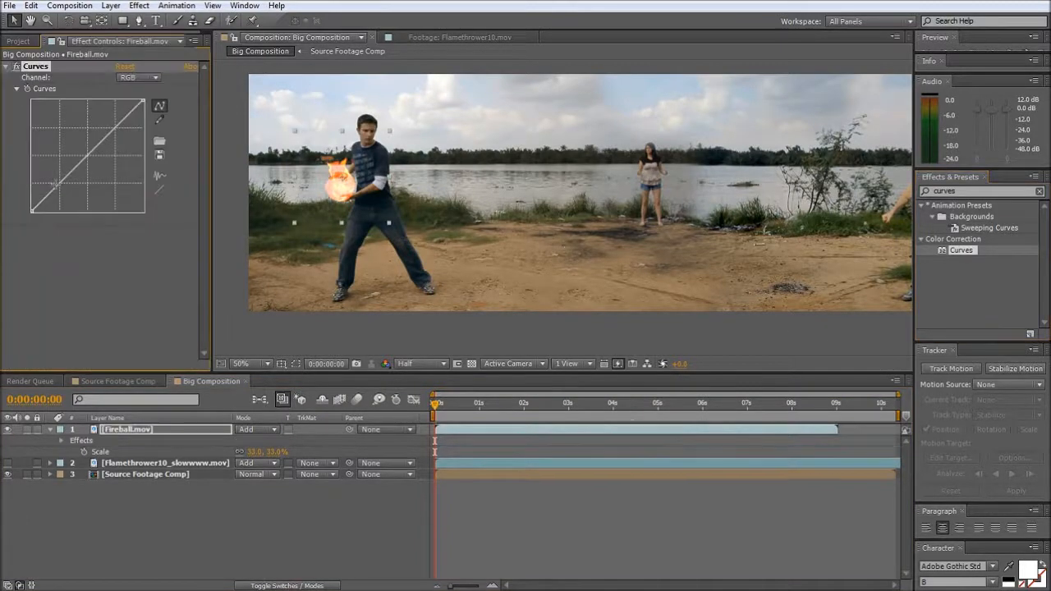
left_click_drag(58, 184, 64, 188)
left_click_drag(98, 153, 118, 127)
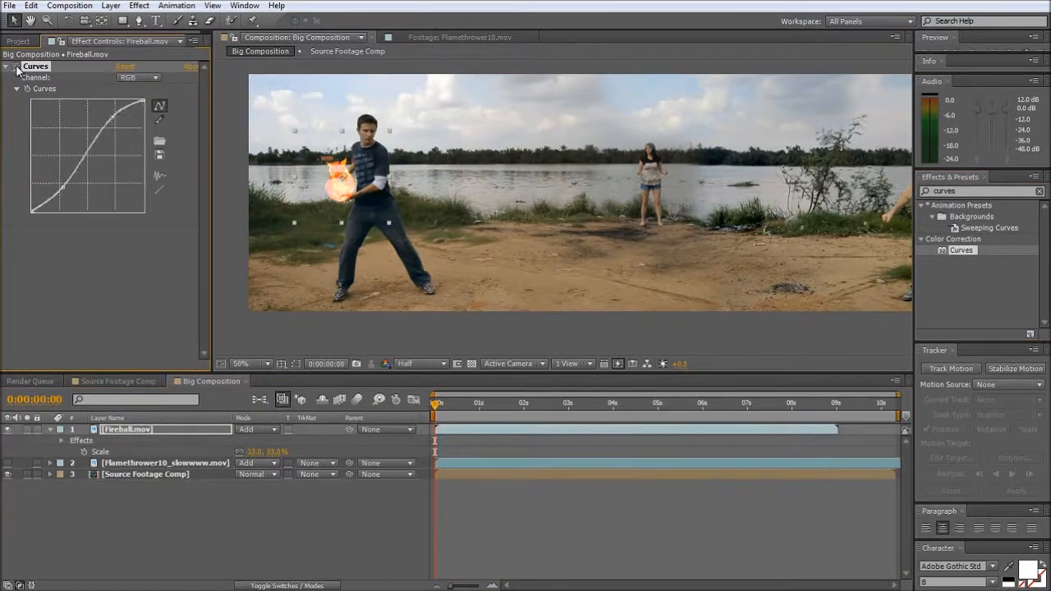
left_click(230, 482)
- Scale the Fireball layer to 31% and nudge the fireball closer to the man's hands
left_click(340, 197)
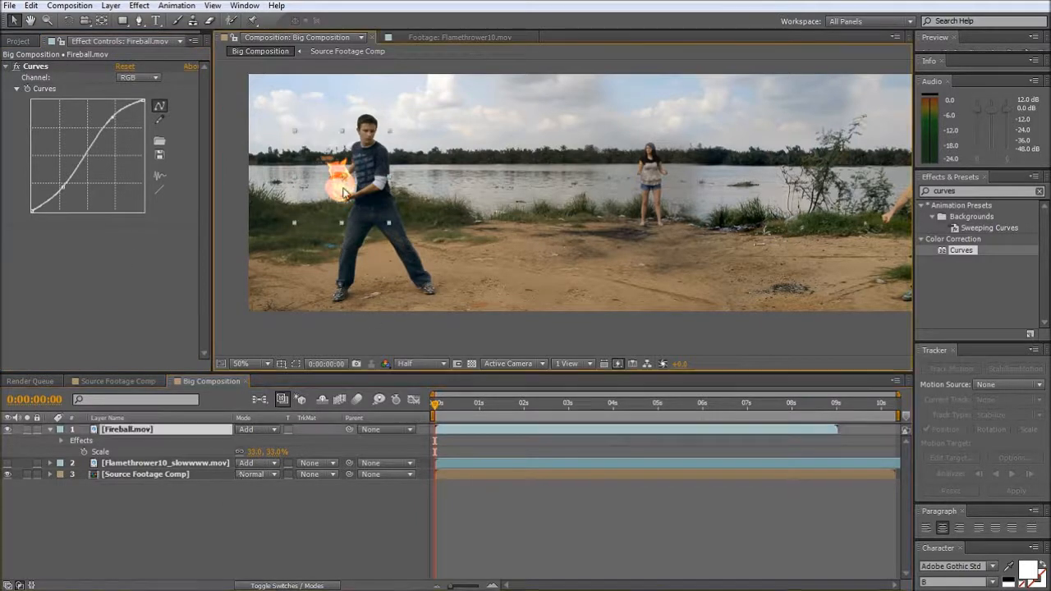
left_click(253, 453)
type("31")
key("Return")
left_click_drag(347, 196, 350, 194)
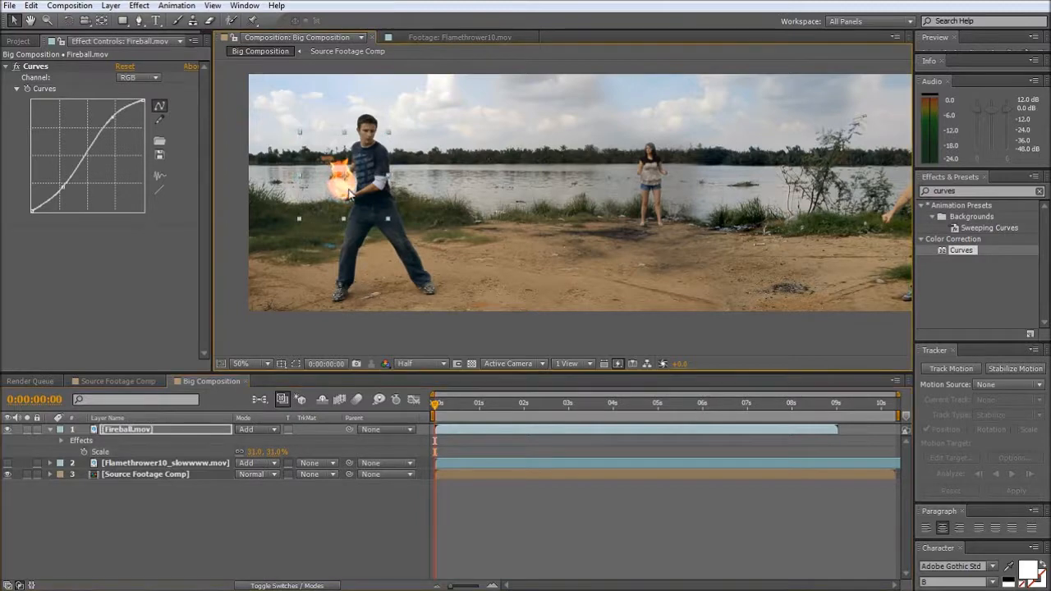
- Move the Fireball layer's anchor point down to the centre of the fireball with the Pan Behind tool
key("y")
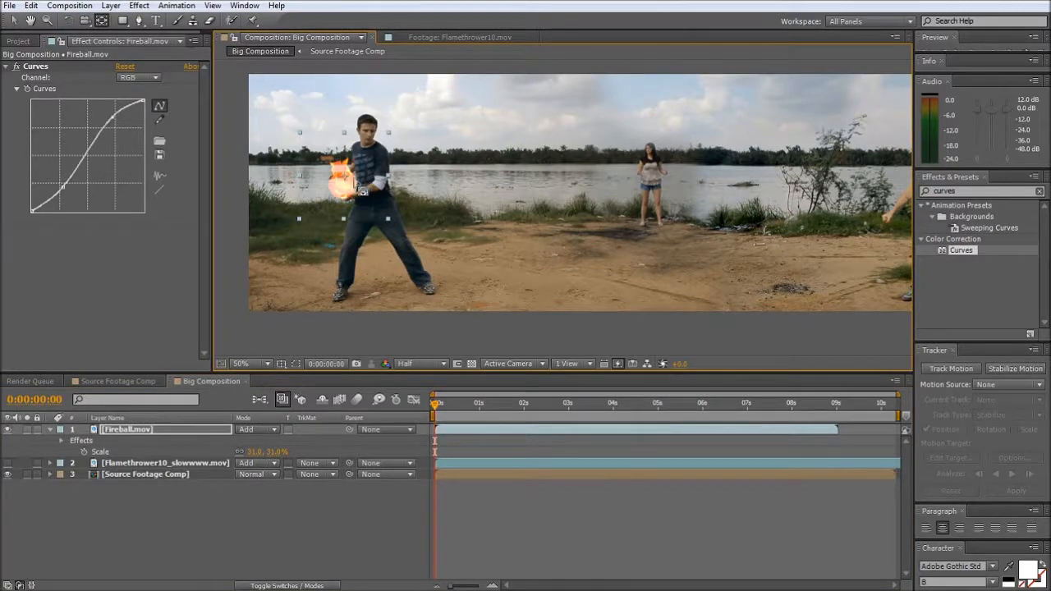
left_click_drag(352, 188, 349, 197)
key("v")
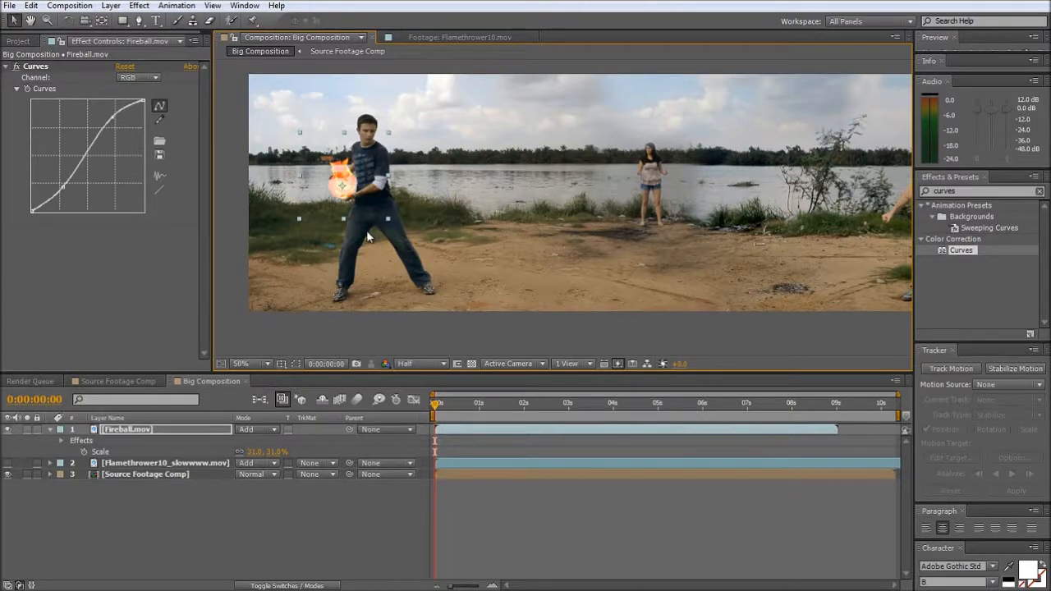
- Keyframe the Fireball's Position at the first frame, 0:00:00:12, 0:00:00:18 and 0:00:00:20, so it follows the man's hands
key("p")
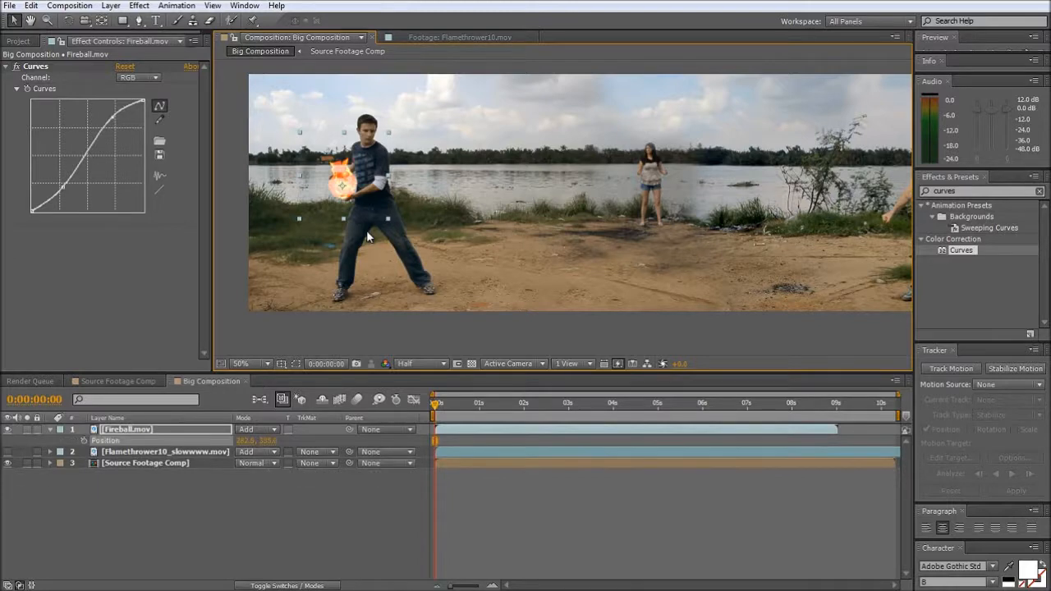
left_click(83, 439)
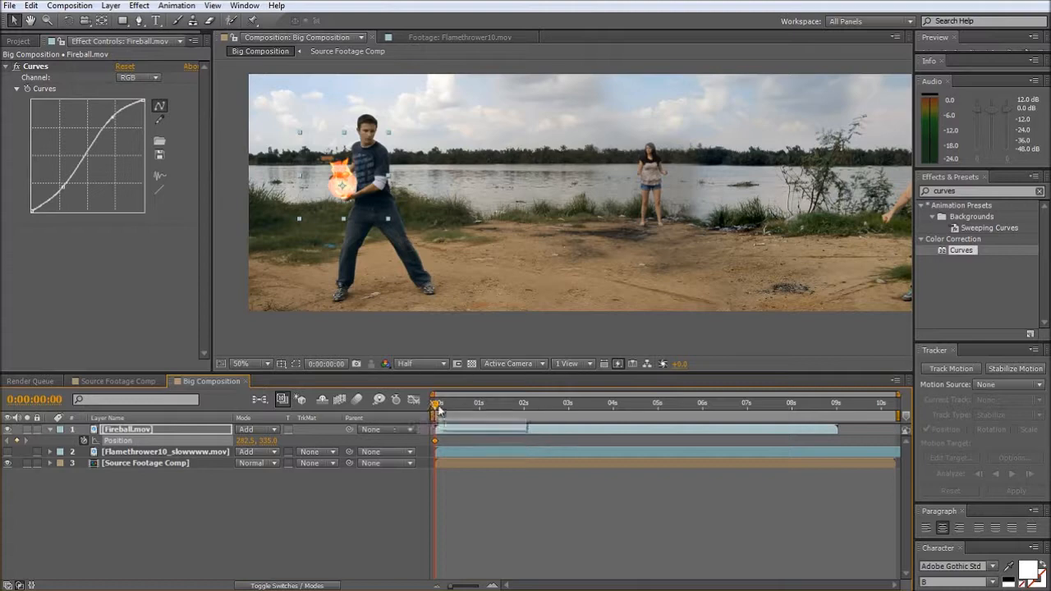
left_click_drag(438, 408, 457, 408)
left_click_drag(324, 164, 321, 168)
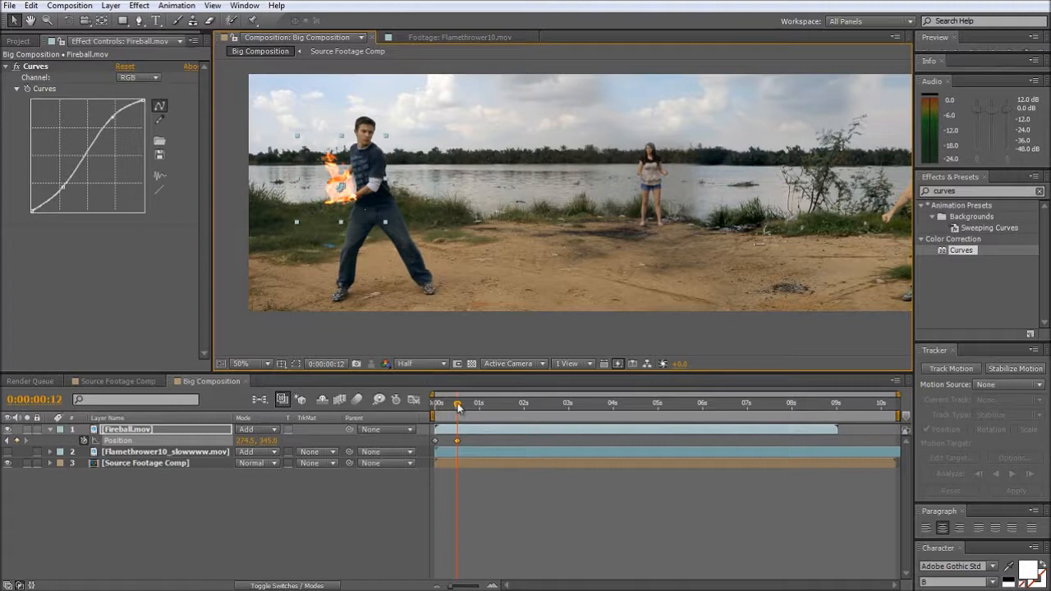
left_click_drag(458, 408, 469, 408)
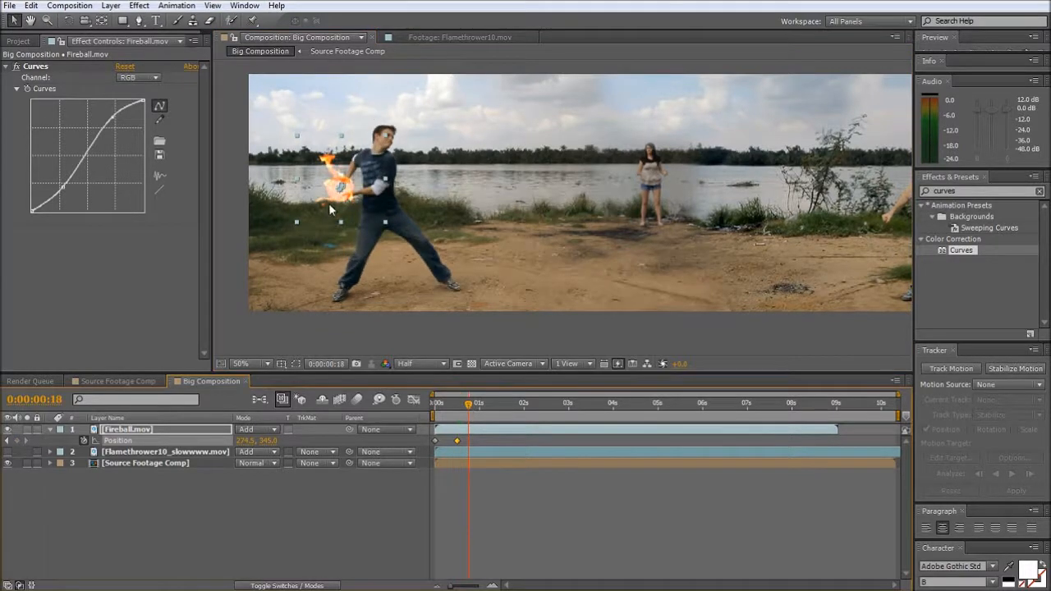
left_click_drag(328, 203, 332, 201)
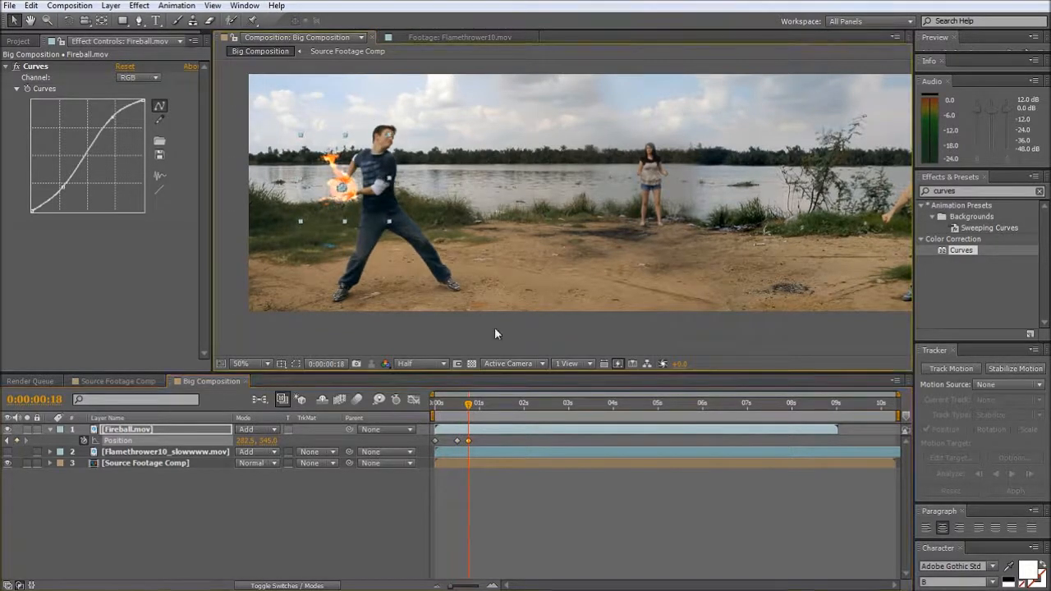
left_click_drag(470, 406, 474, 406)
left_click_drag(333, 202, 342, 198)
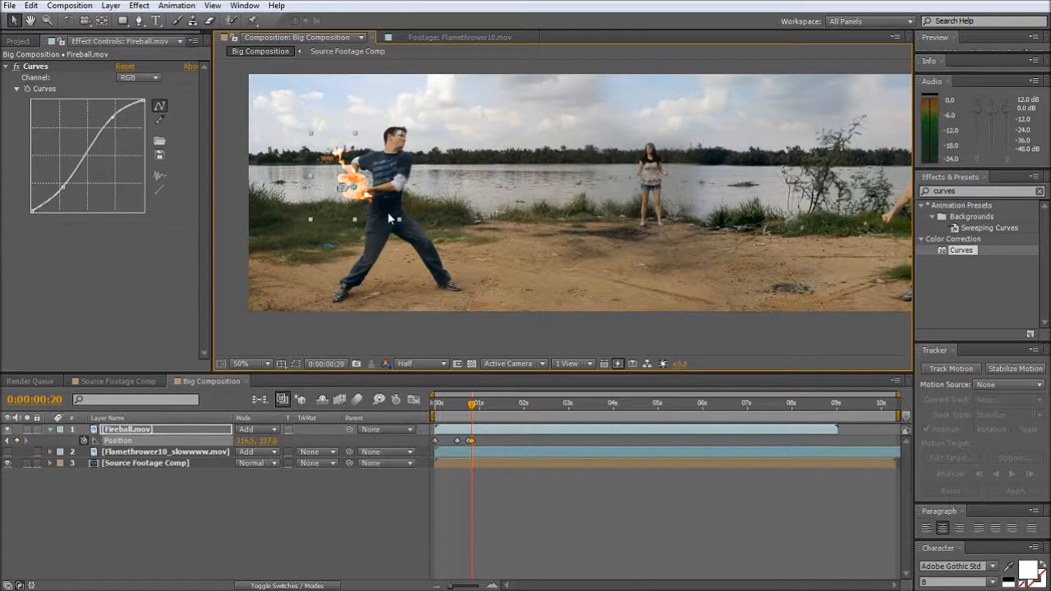
- Reposition the fireball frame by frame with the man's throwing motion, reaching his outstretched hands at 0:00:01:00
key("Page_Down")
left_click_drag(356, 179, 460, 175)
key("Page_Down")
key("Page_Down")
key("Page_Down")
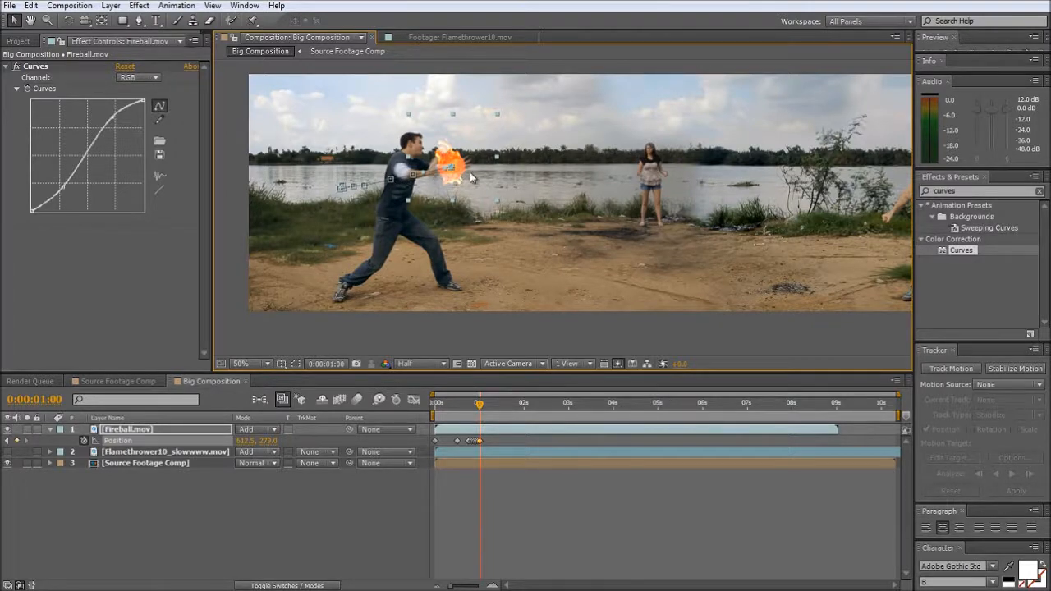
- Continue the fireball's flight frame by frame away from the man's hands, ending just beyond the woman at 0:00:01:05
key("Page_Down")
left_click_drag(461, 175, 539, 159)
key("Page_Down")
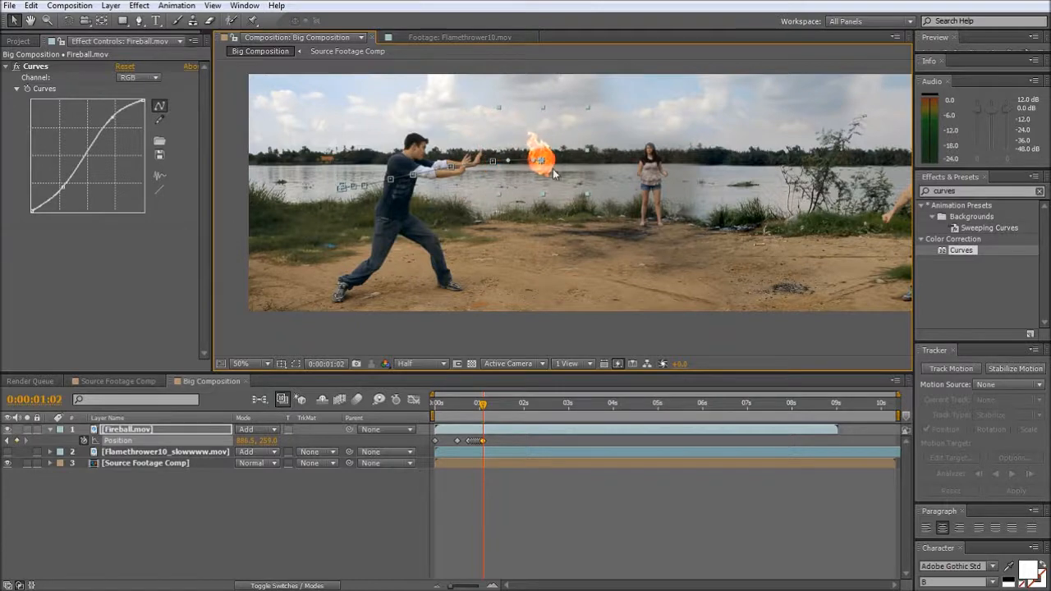
key("Page_Down")
left_click_drag(551, 167, 706, 174)
key("Page_Down")
key("Page_Down")
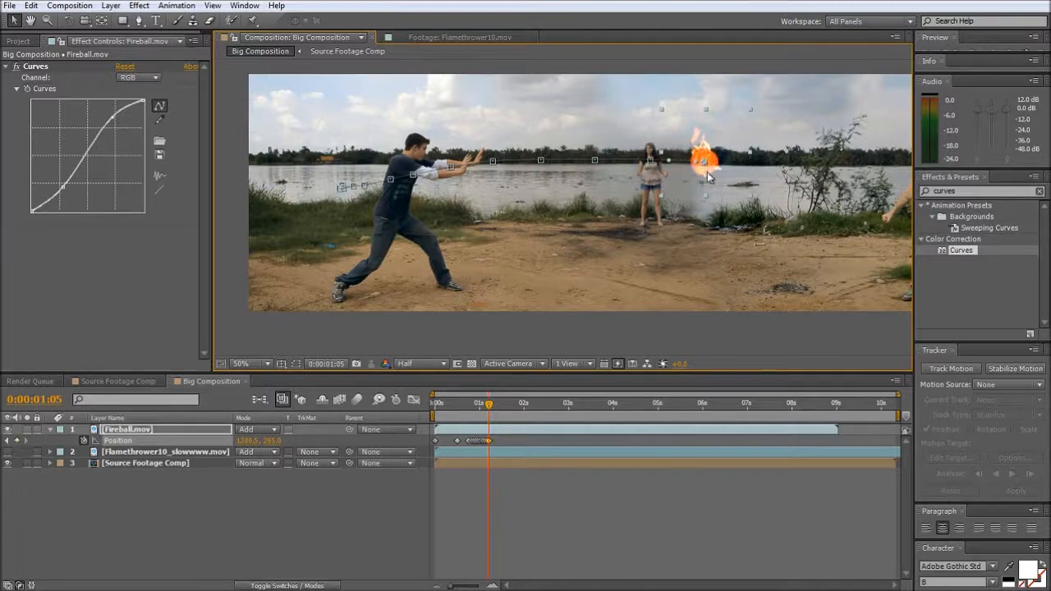
- Scrub back through the throw and start a Rotation keyframe on the Fireball layer around 0:00:00:20
left_click_drag(488, 408, 473, 440)
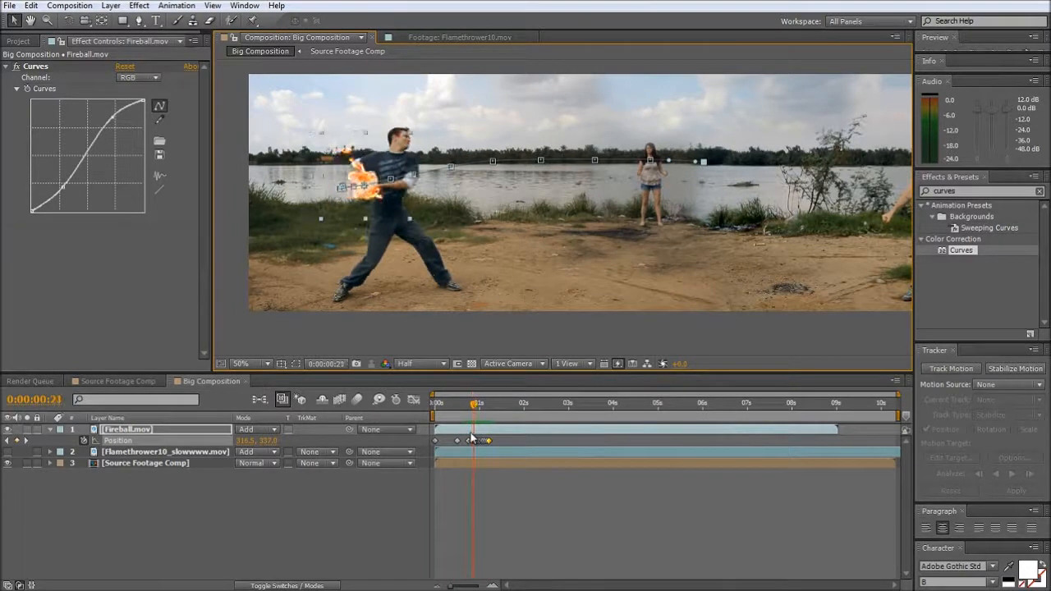
left_click(127, 431)
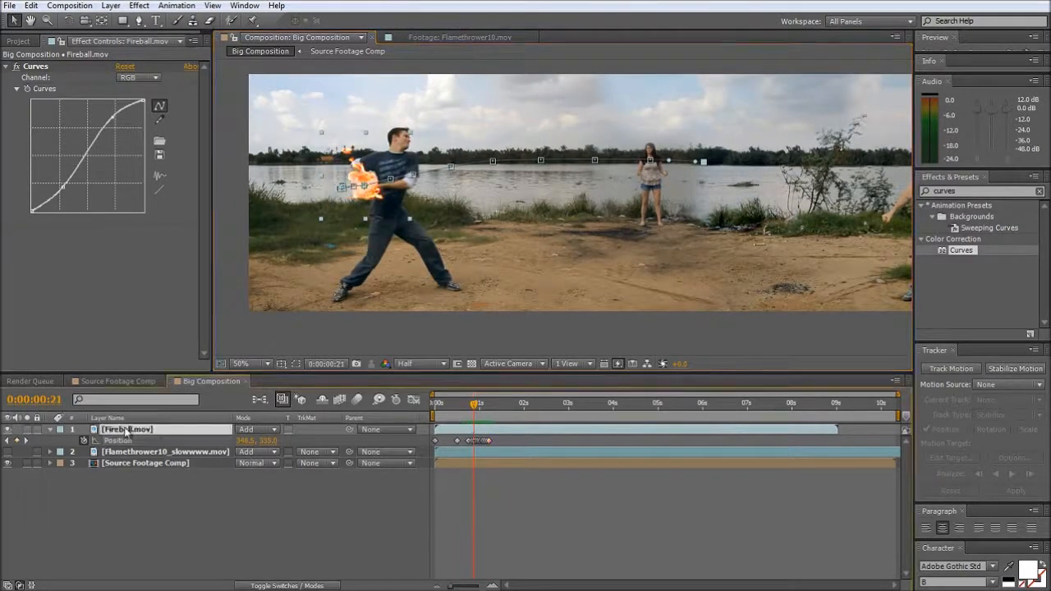
key("shift+r")
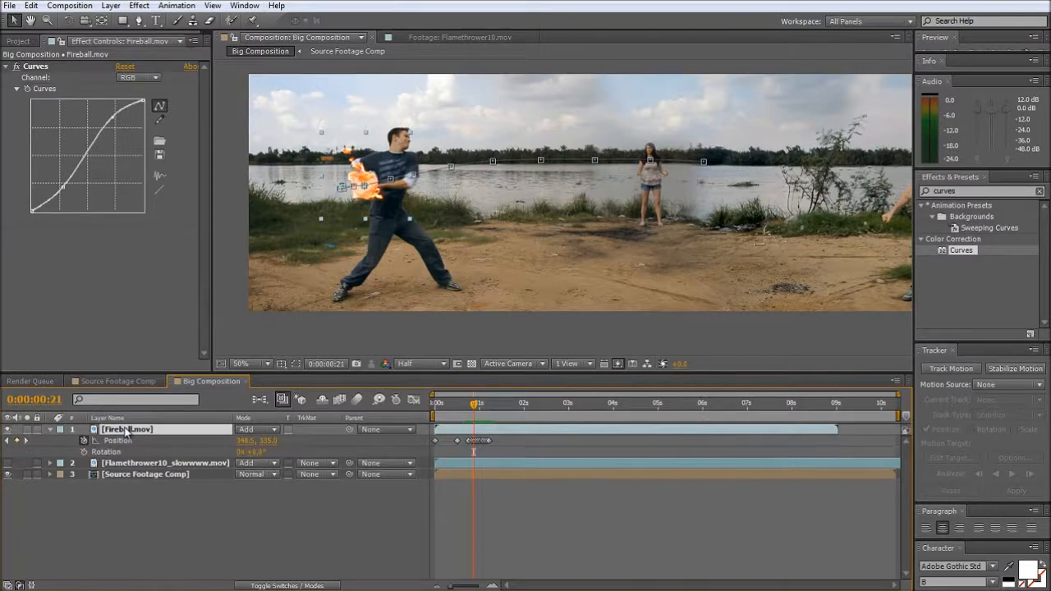
left_click(83, 451)
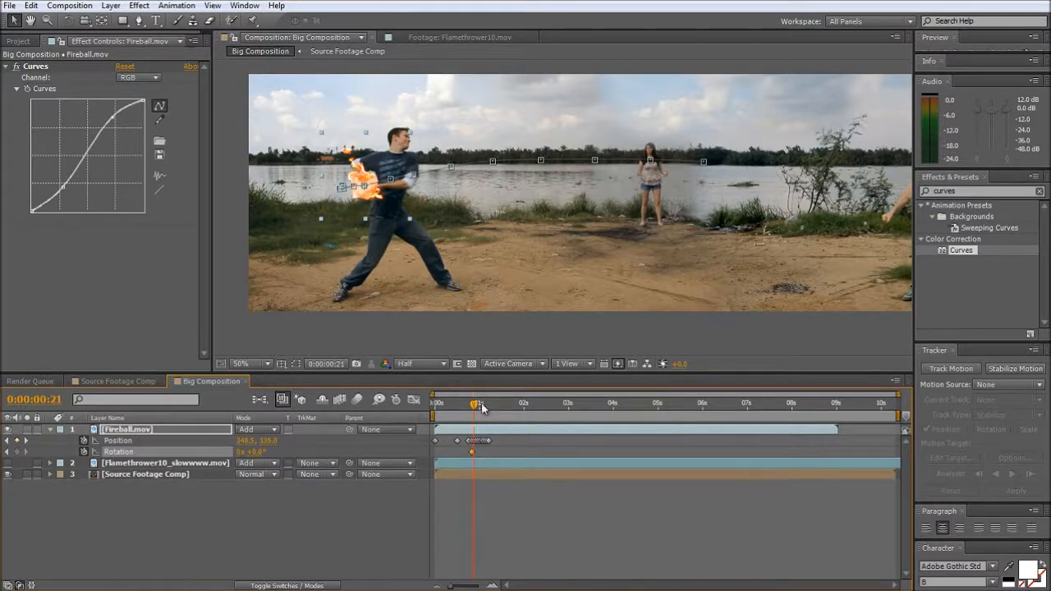
- Rotate the fireball to about -69° at 0:00:00:22, move that keyframe to around one second, and check the motion
key("Page_Down")
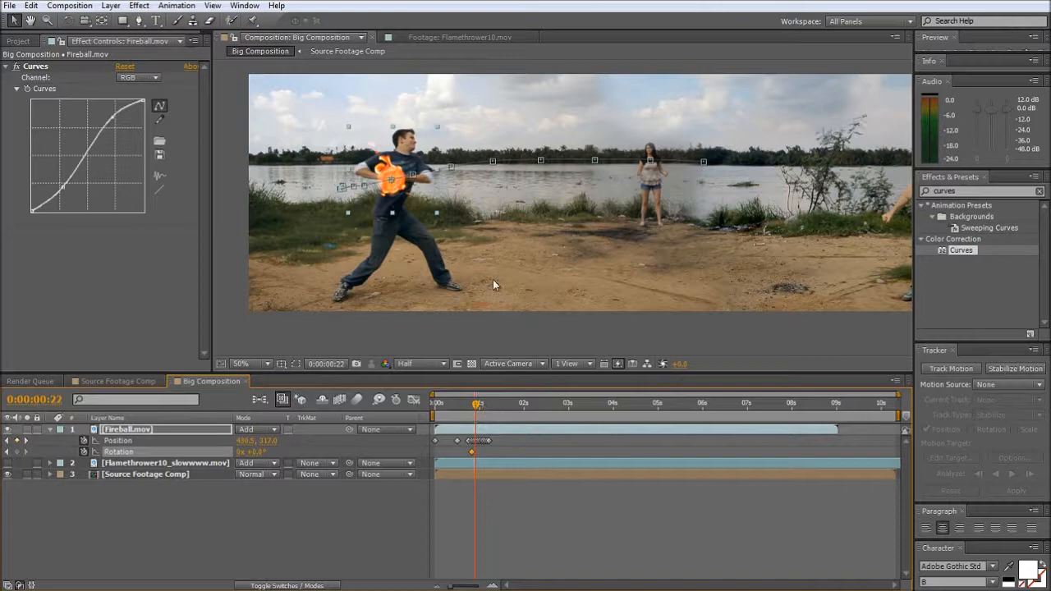
key("w")
left_click_drag(405, 202, 415, 174)
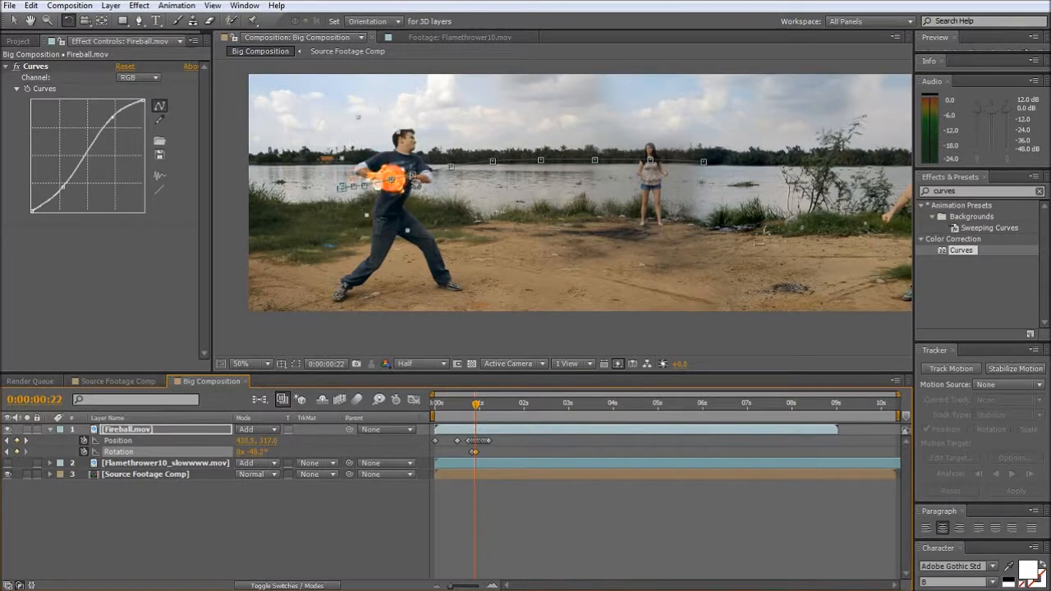
key("v")
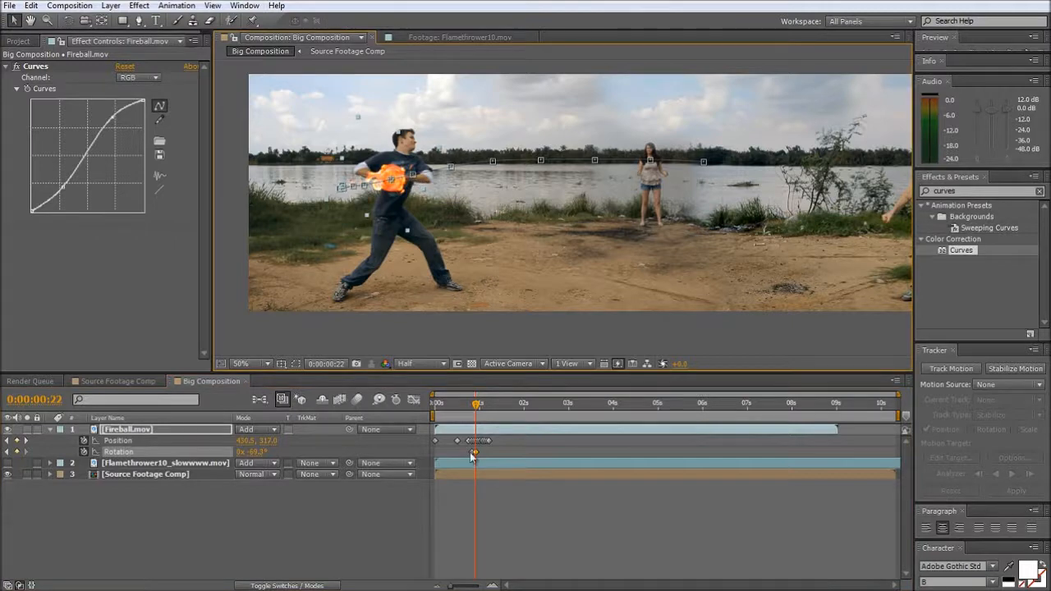
left_click_drag(476, 452, 482, 452)
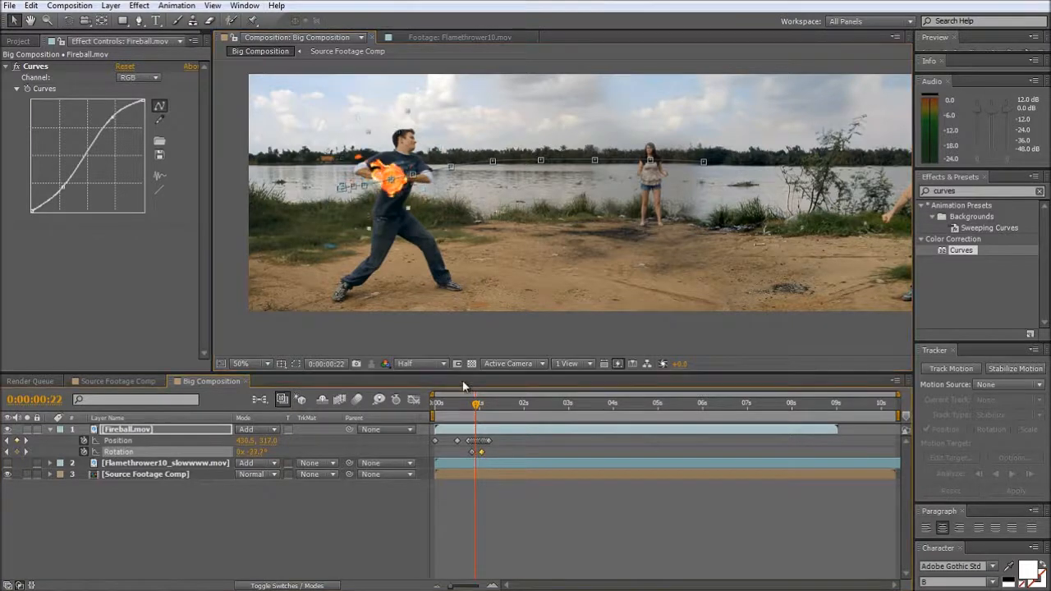
mouse_move(476, 408)
left_mouse_down()
mouse_move(493, 408)
mouse_move(466, 414)
mouse_move(491, 416)
mouse_move(471, 411)
left_mouse_up()
left_click(476, 407)
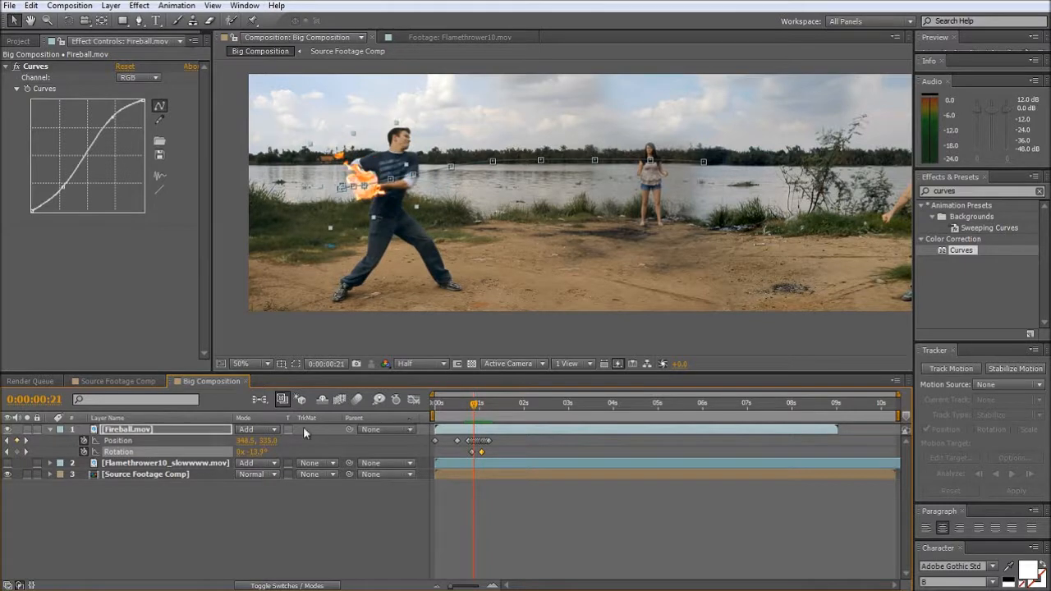
- Turn on motion blur for the Fireball layer and enable it for the whole composition
key("F4")
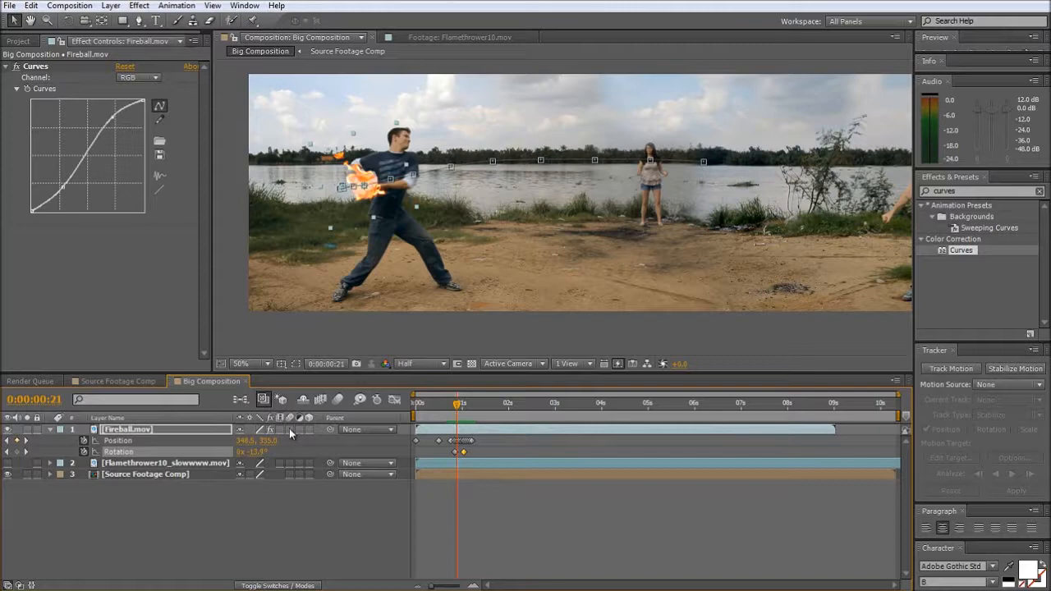
left_click(386, 346)
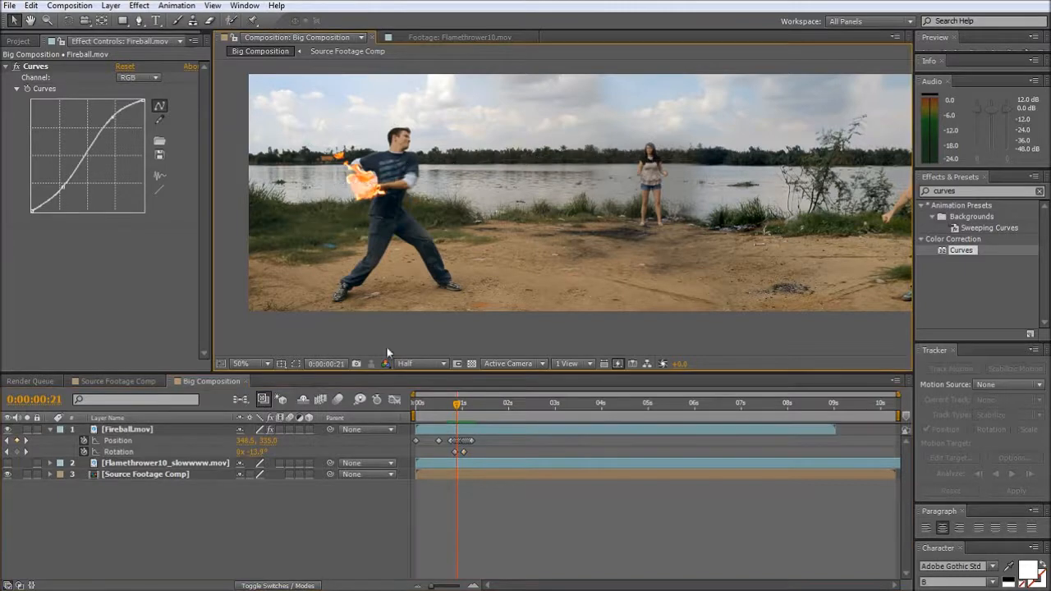
left_click(291, 428)
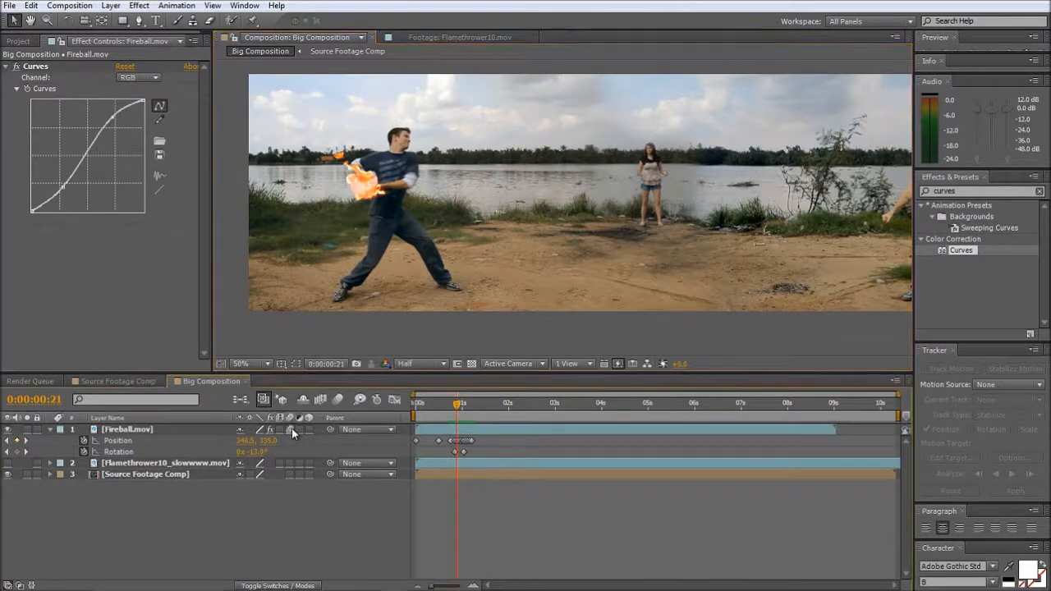
left_click(339, 400)
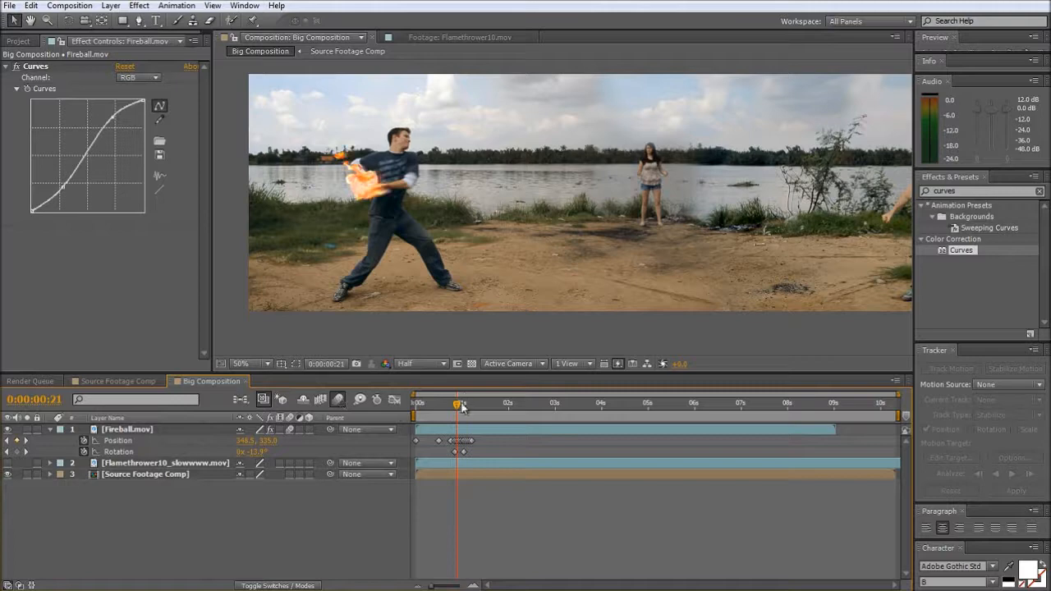
- Fade out the Fireball with Opacity keyframes of 100% at 0:00:01:00 and 0% at 0:00:01:04, and scrub to check
mouse_move(463, 408)
left_mouse_down()
mouse_move(430, 409)
mouse_move(480, 418)
mouse_move(445, 422)
mouse_move(472, 423)
mouse_move(450, 424)
mouse_move(459, 427)
left_mouse_up()
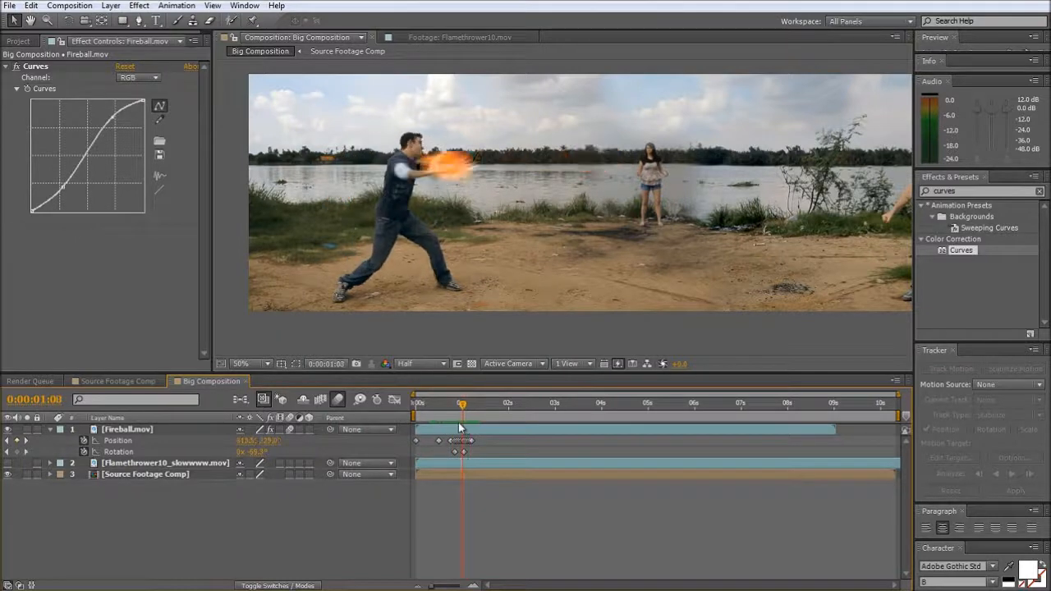
left_click(132, 431)
key("t")
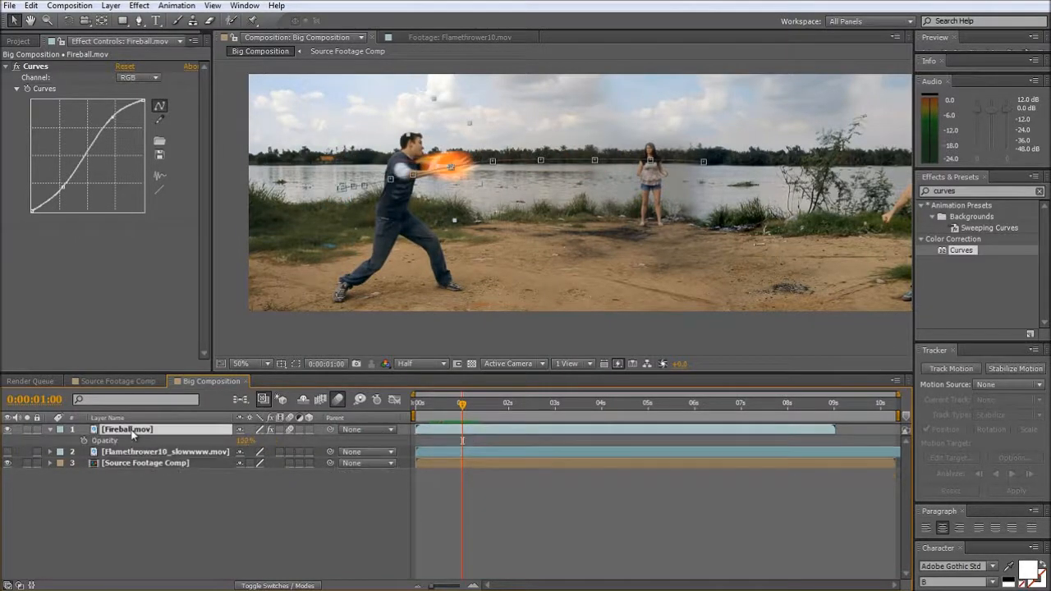
left_click(84, 442)
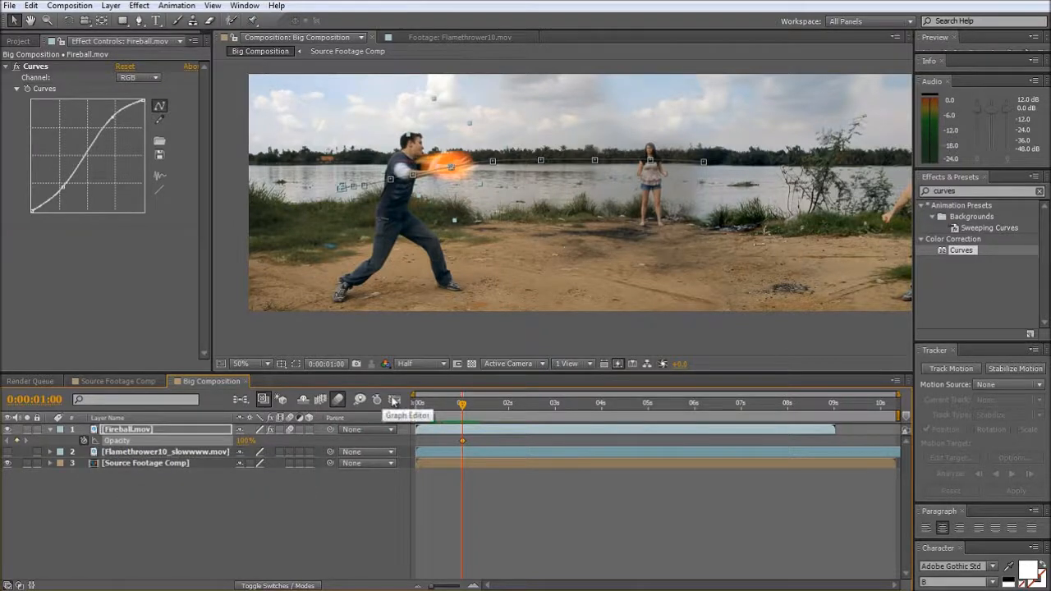
key("Page_Down")
key("Page_Down")
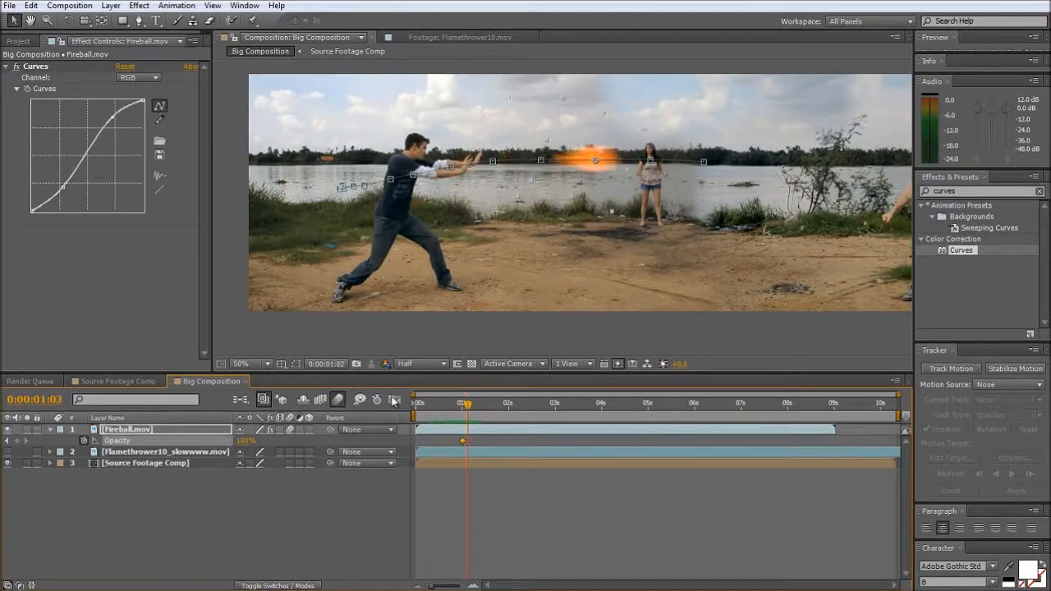
key("Page_Down")
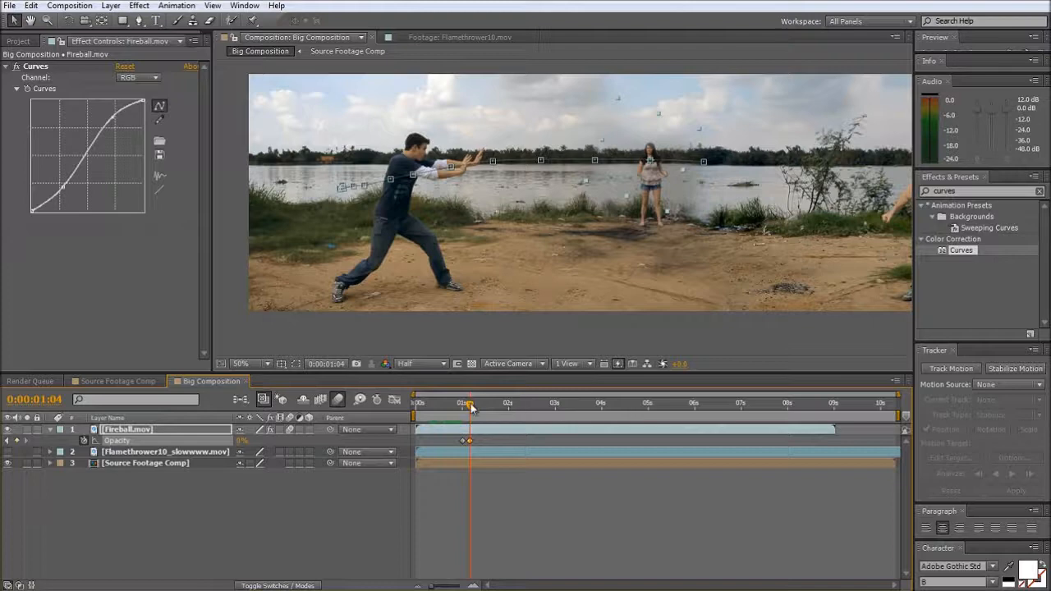
mouse_move(472, 408)
left_mouse_down()
mouse_move(439, 421)
mouse_move(476, 420)
mouse_move(465, 424)
left_mouse_up()
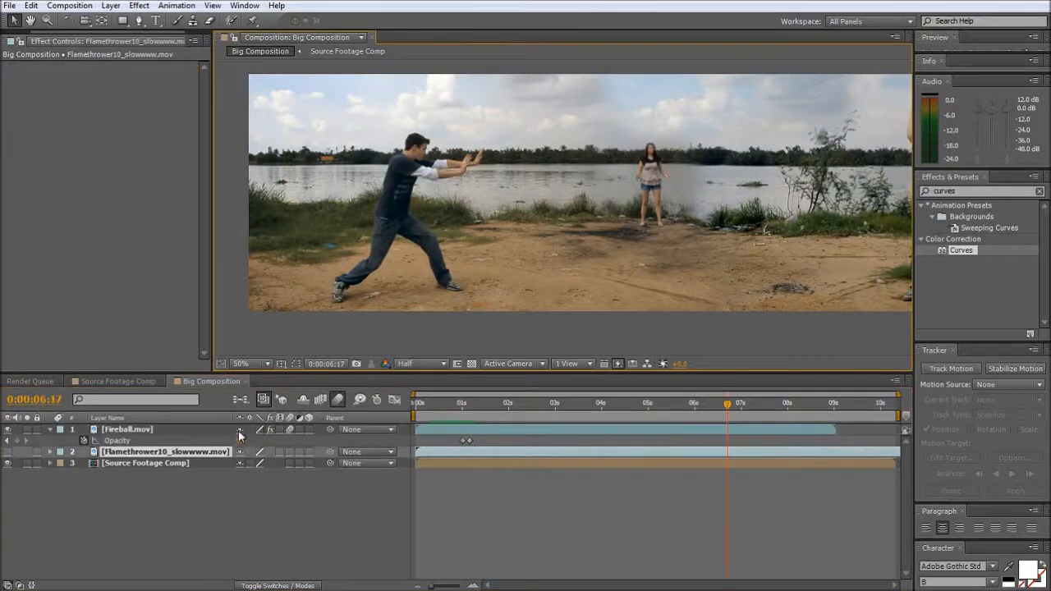
- Enable time remapping on the Flamethrower10_slowwww.mov layer and make the layer visible
right_click(141, 456)
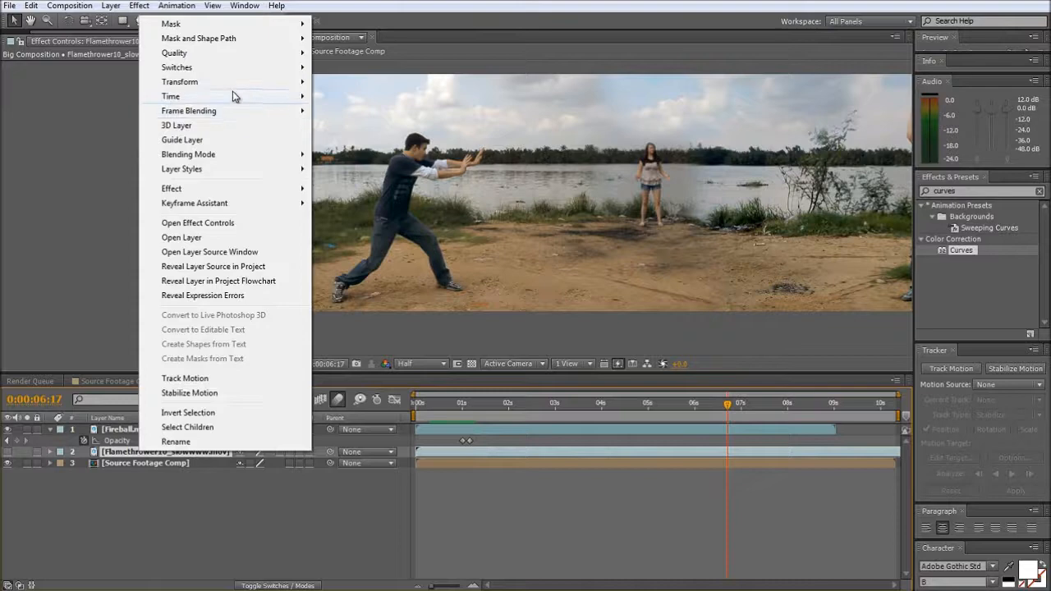
left_click(355, 97)
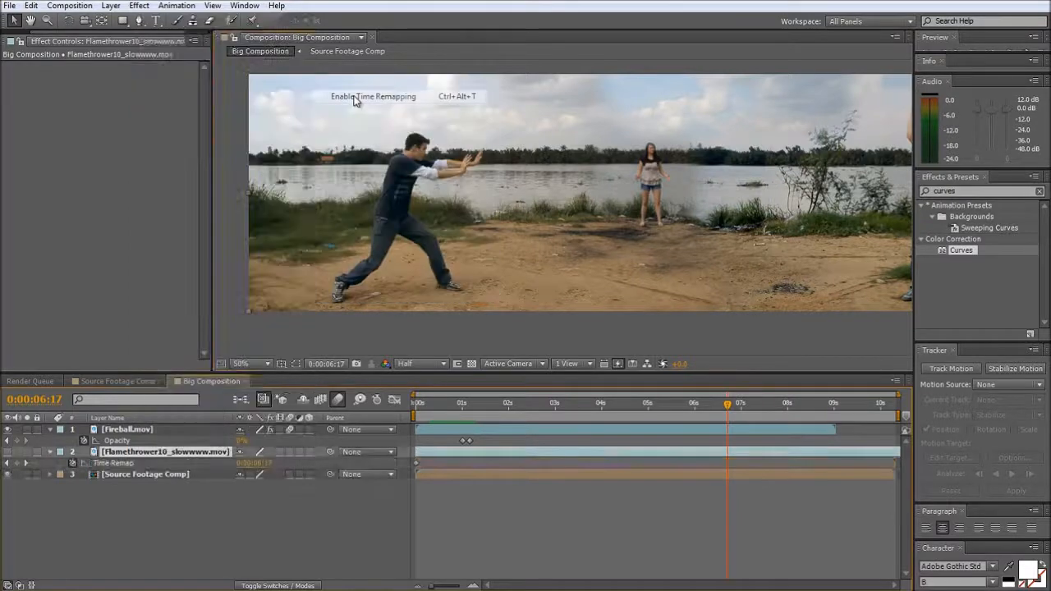
left_click(421, 213)
- Add a Time Remap keyframe at 0:00:05:23 on the Flamethrower10_slowwww.mov layer and change its temporal interpolation to a smooth Bezier type
left_click_drag(432, 410, 520, 410)
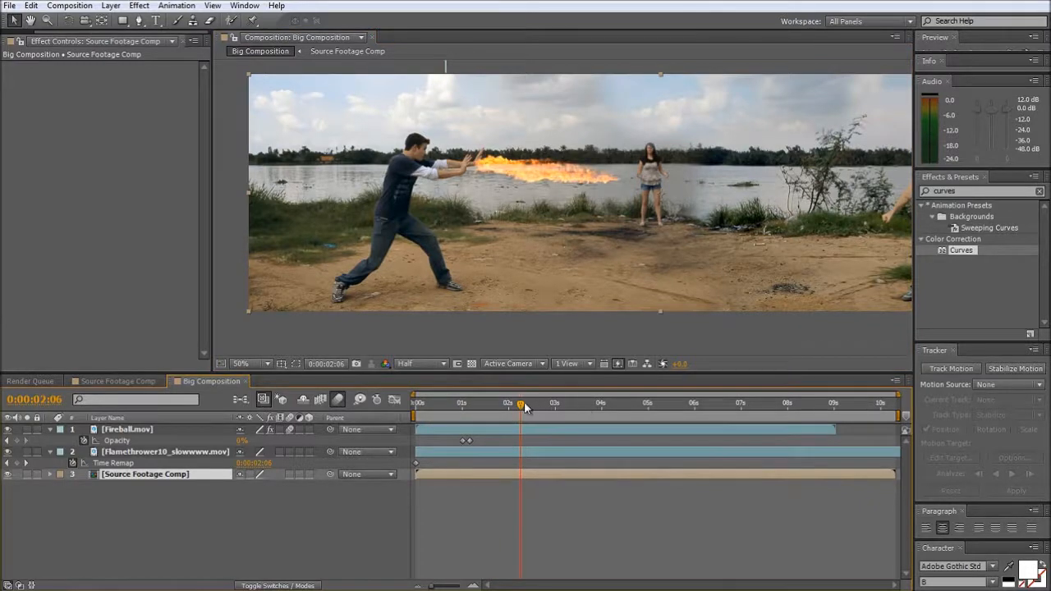
left_click_drag(522, 408, 695, 417)
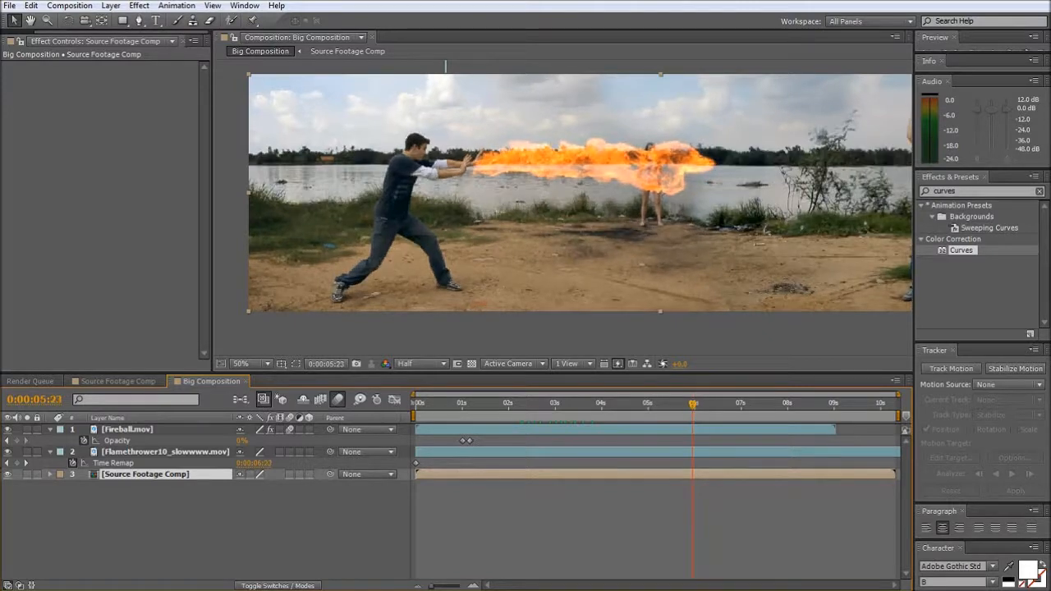
left_click(18, 464)
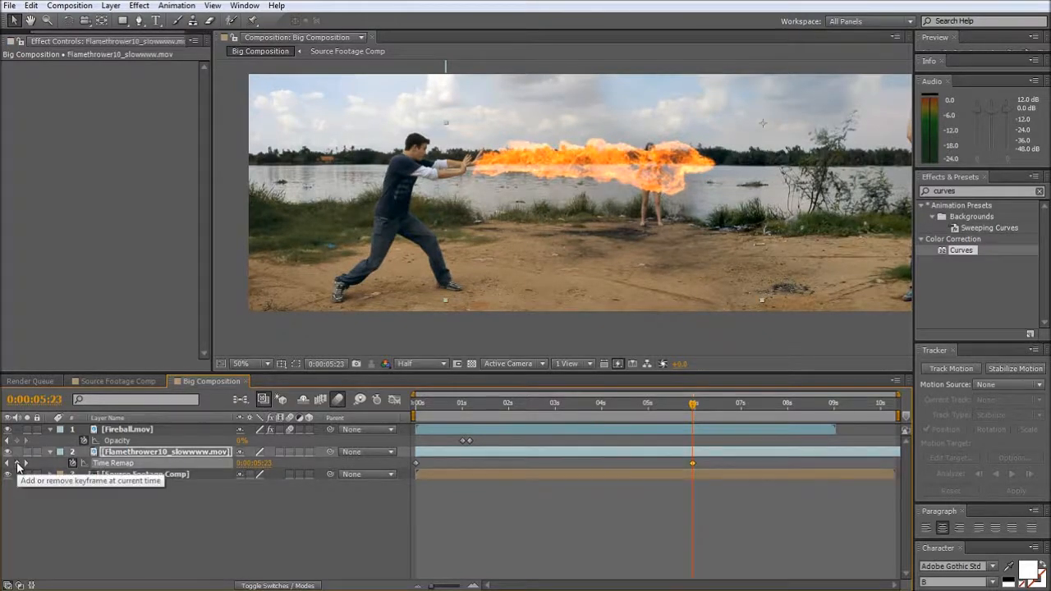
right_click(693, 468)
left_click(759, 402)
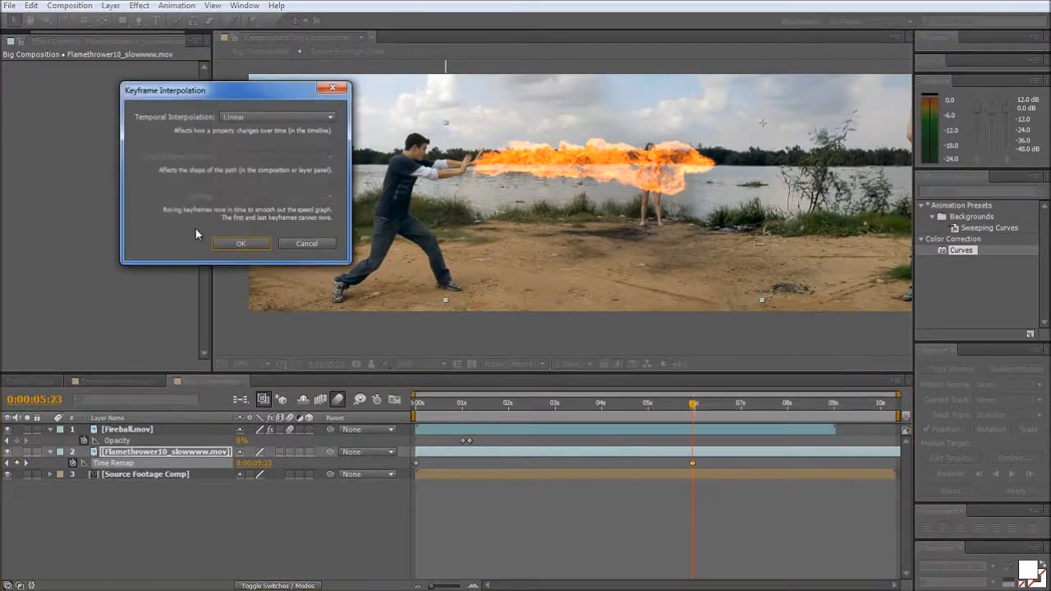
left_click(253, 116)
left_click(253, 225)
left_click(241, 243)
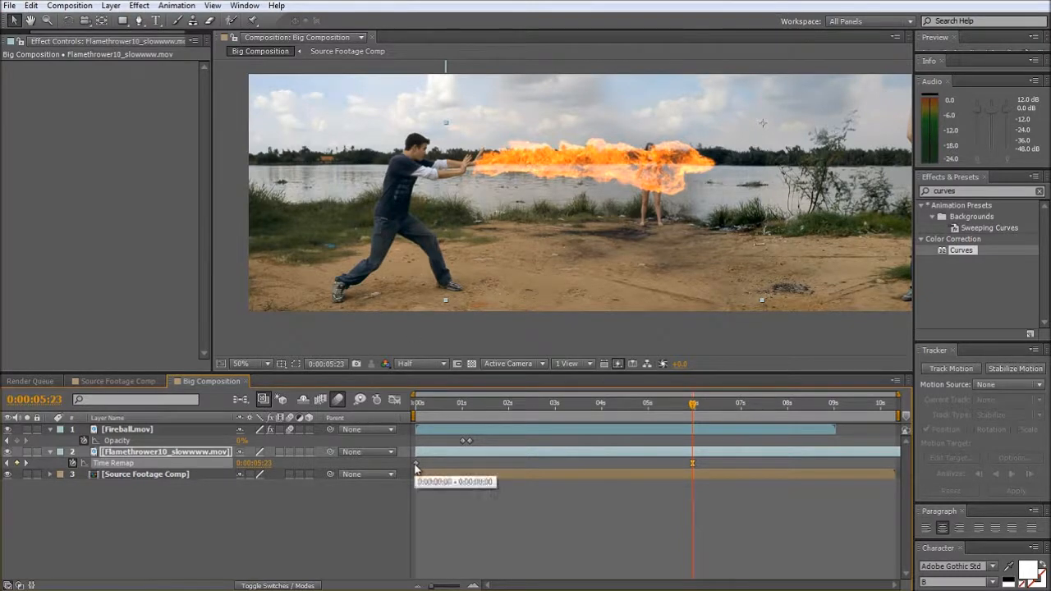
- Move the flamethrower layer's first Time Remap keyframe to about 0:00:04:20 to speed up the initial burst, and scrub to check it
left_click_drag(415, 465, 430, 466)
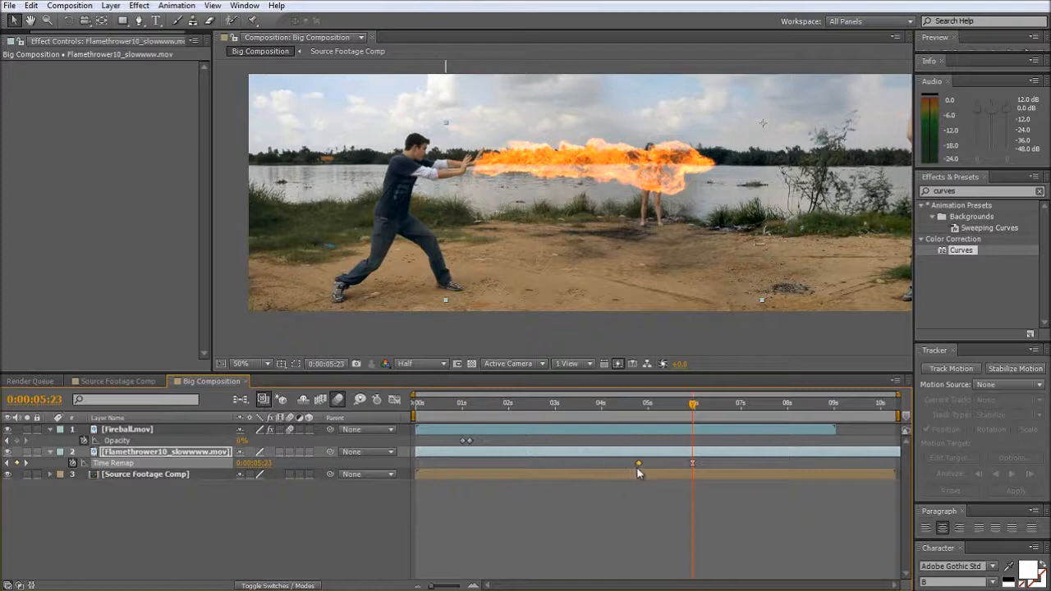
left_click(640, 406)
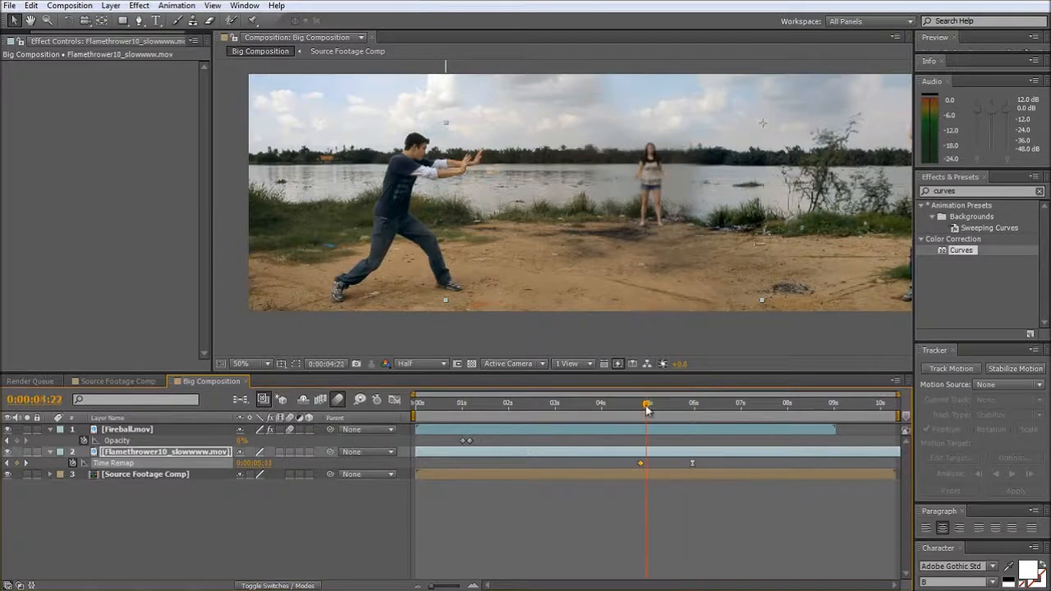
left_click_drag(646, 409, 716, 417)
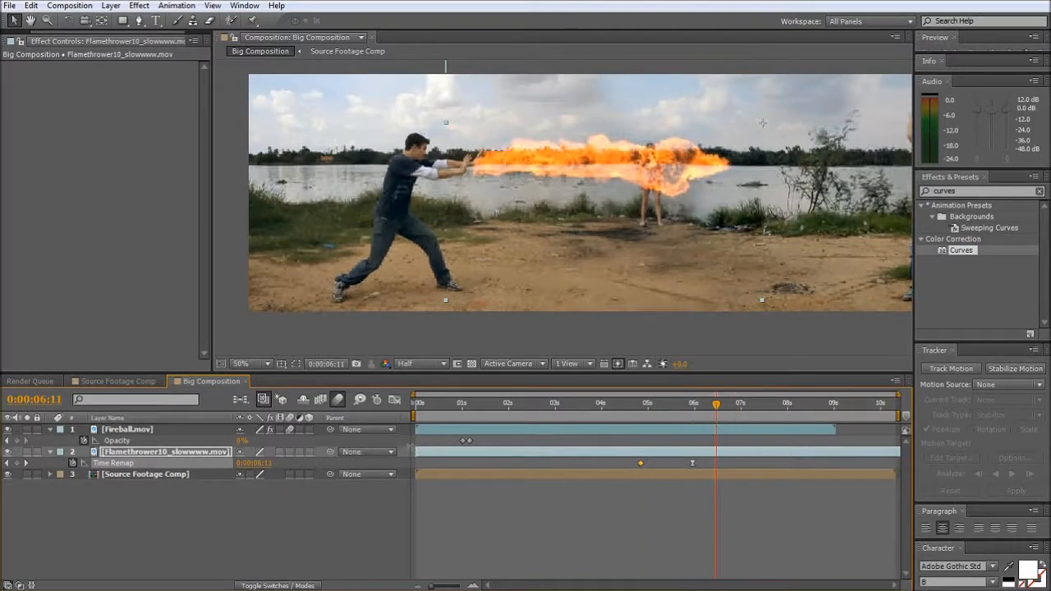
- Slide the flamethrower layer to begin just before one second, and reposition the flame so its base meets the throwing man's hands
left_click_drag(417, 451, 477, 461)
mouse_move(460, 403)
left_mouse_down()
mouse_move(475, 407)
mouse_move(468, 415)
left_mouse_up()
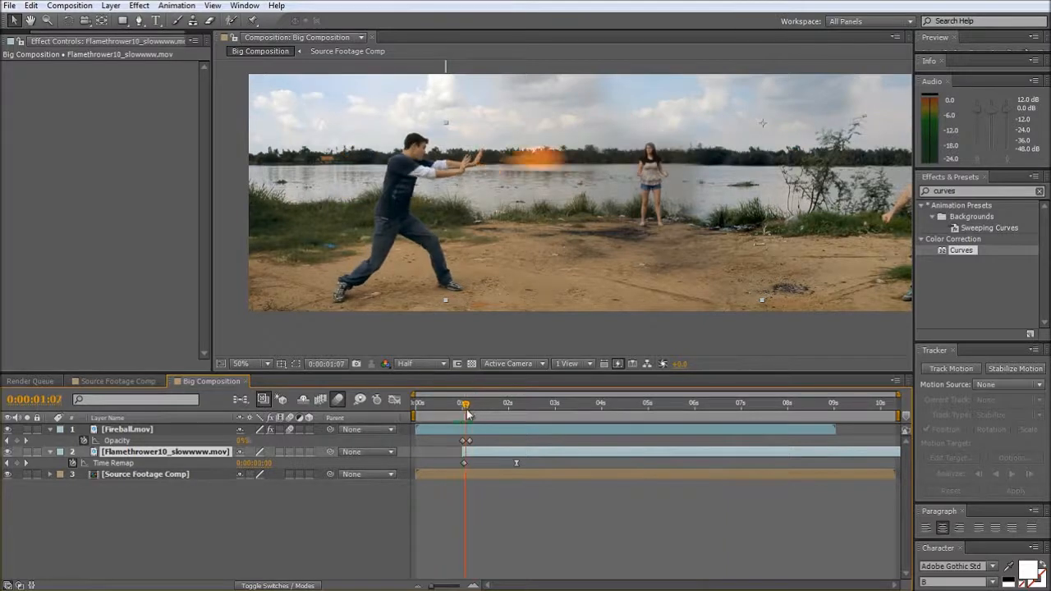
left_click_drag(481, 457, 471, 461)
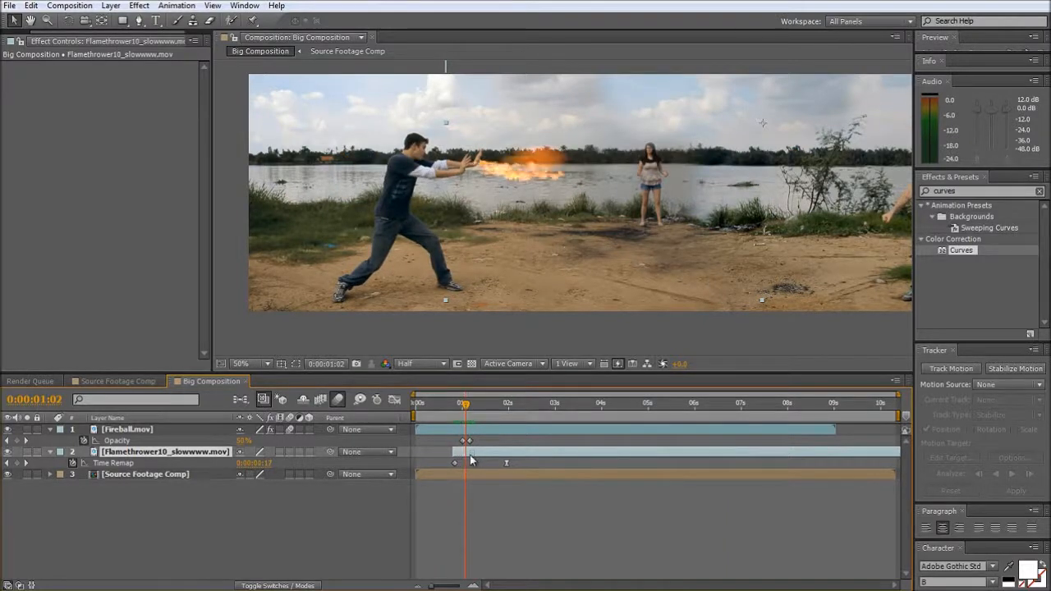
left_click_drag(501, 177, 494, 174)
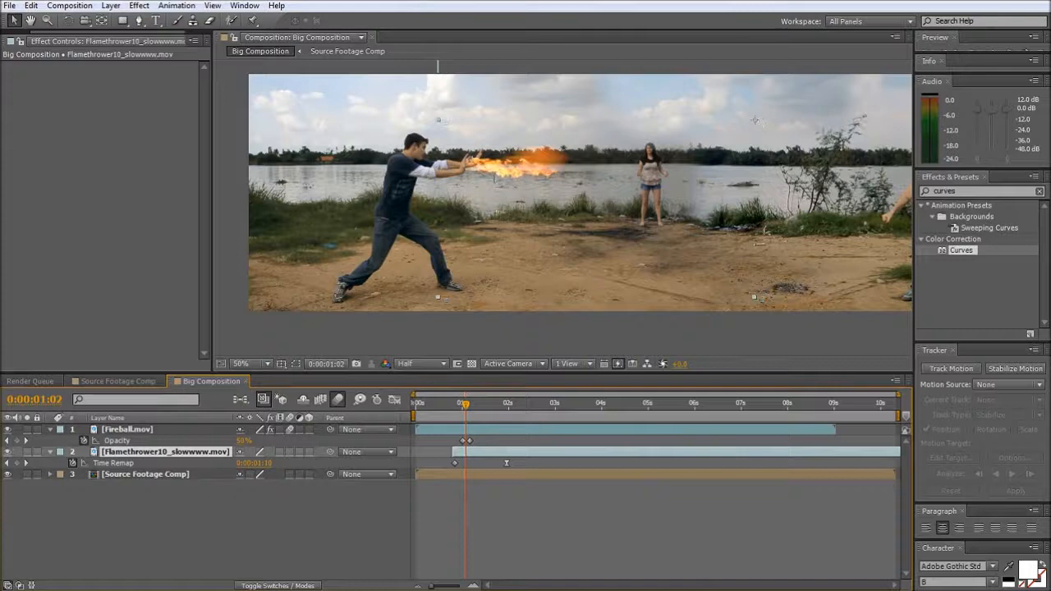
- Adjust the timing of the flamethrower's first Time Remap keyframe and layer, and trim the layer's in point to 0:00:01:00
mouse_move(462, 406)
left_mouse_down()
mouse_move(441, 408)
mouse_move(459, 413)
left_mouse_up()
left_click_drag(454, 465, 463, 467)
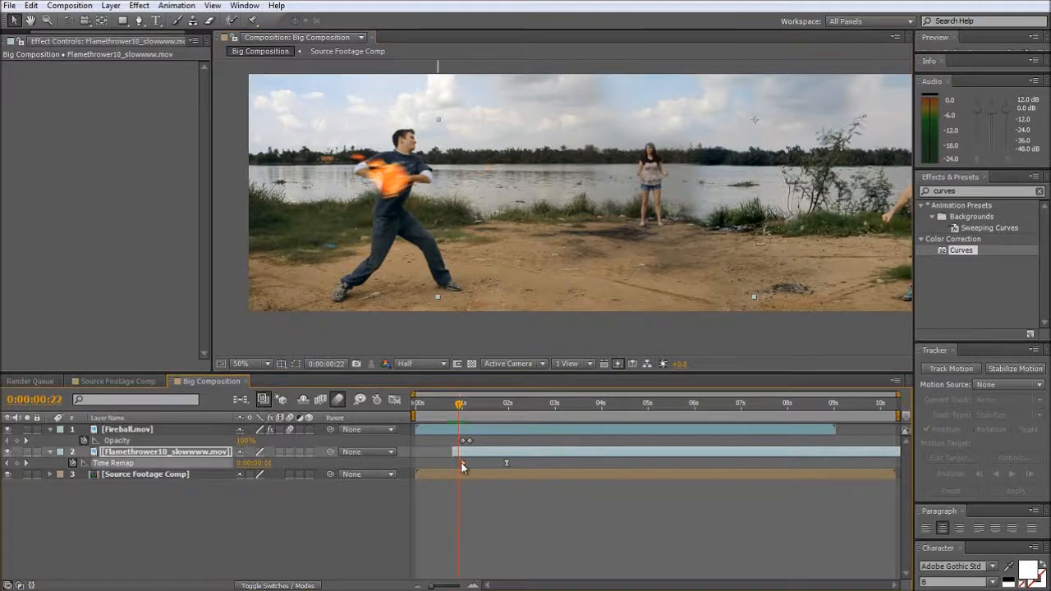
left_click_drag(459, 404, 466, 406)
left_click_drag(482, 450, 476, 451)
left_click(462, 407)
key("alt+[")
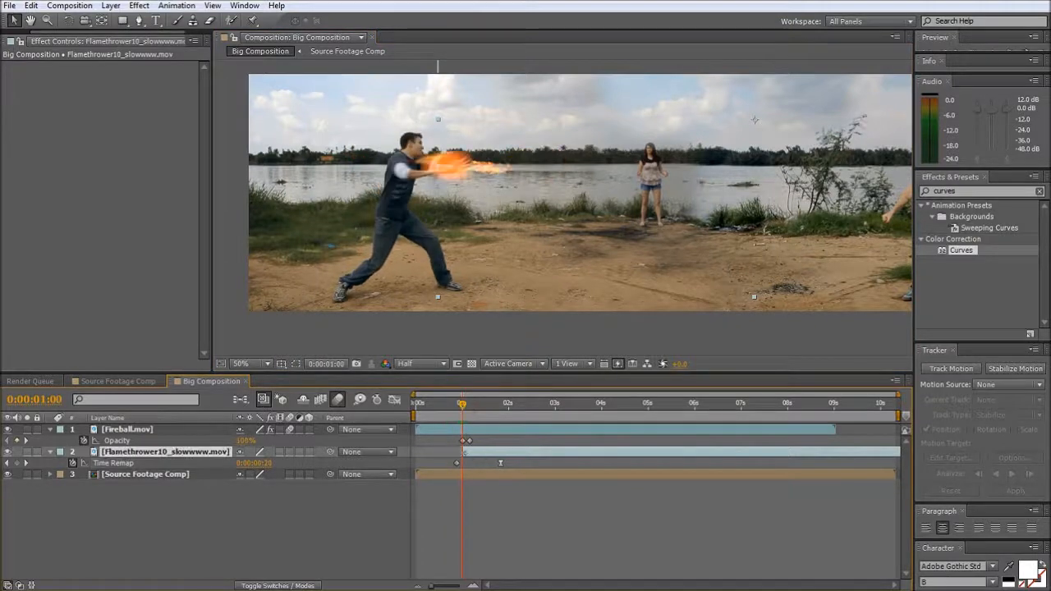
- Fine-tune the flame's start by shifting the first Time Remap keyframe and the layer to about 0:00:00:23, and preview the burst
mouse_move(463, 409)
left_mouse_down()
mouse_move(501, 411)
mouse_move(464, 417)
left_mouse_up()
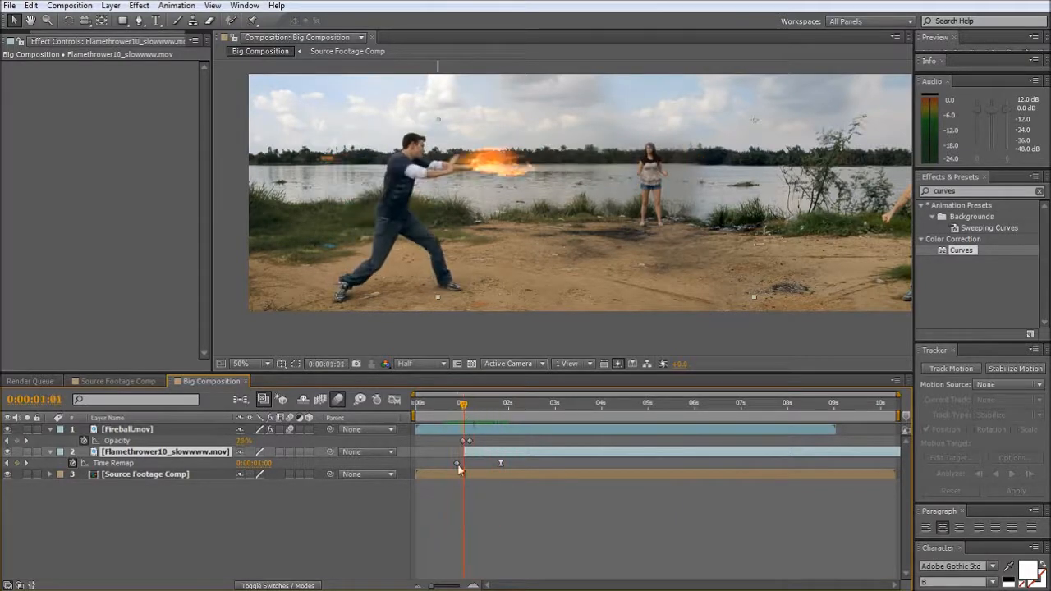
left_click_drag(457, 464, 465, 464)
left_click_drag(463, 407, 471, 408)
left_click_drag(491, 454, 484, 454)
left_click_drag(471, 408, 464, 428)
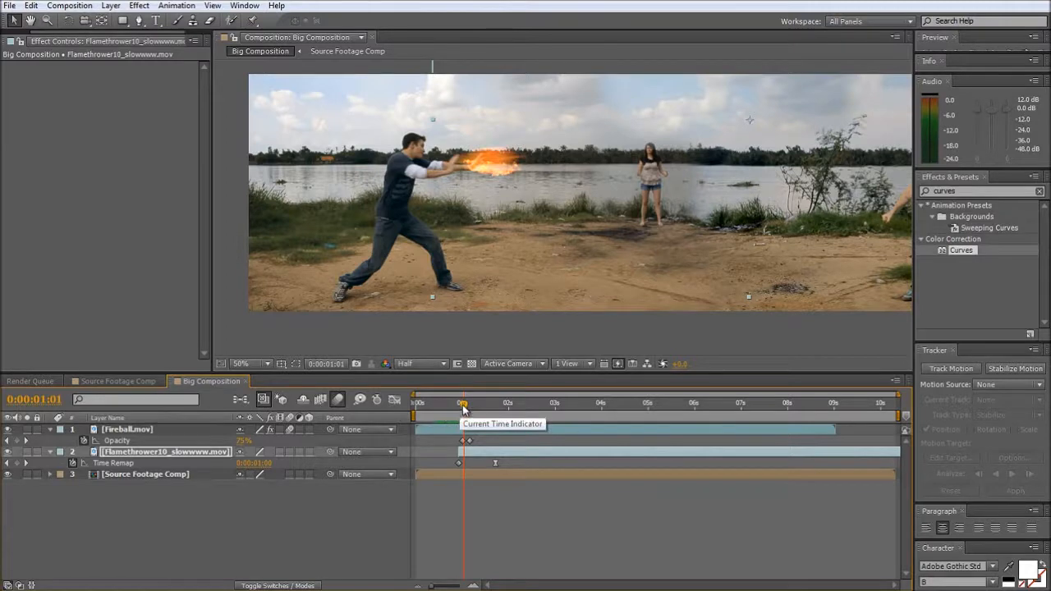
left_click_drag(465, 408, 514, 446)
key("space")
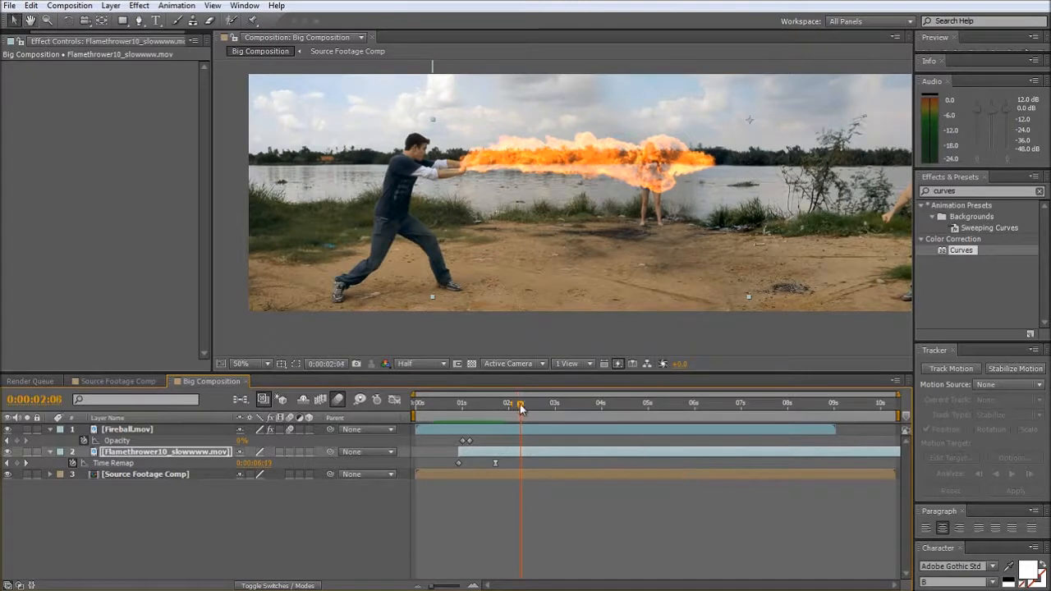
- Extend the Big Composition's duration to about 16 seconds
left_click_drag(520, 408, 914, 435)
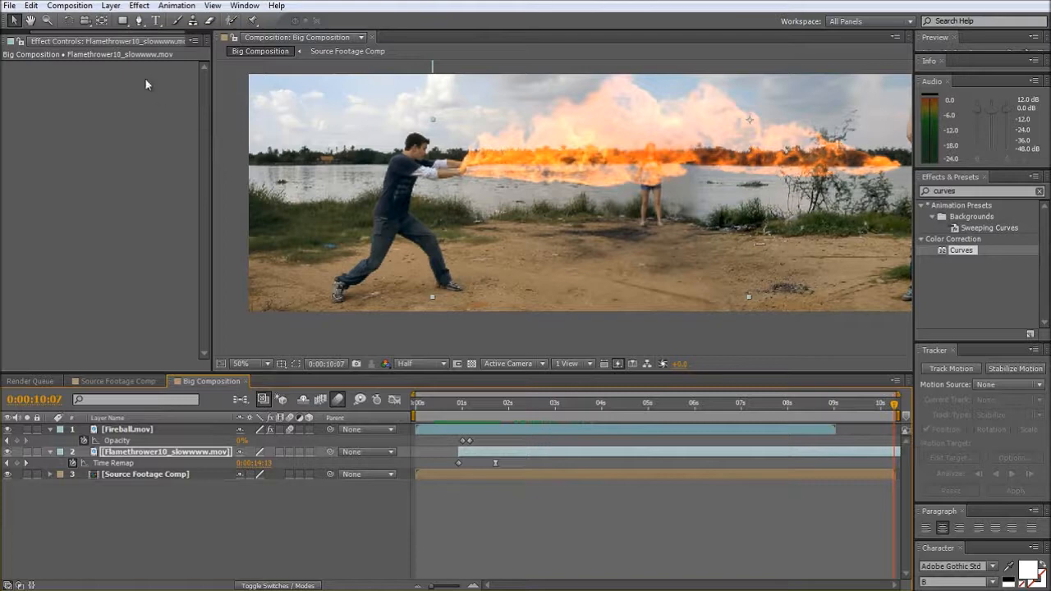
left_click(70, 5)
left_click(102, 41)
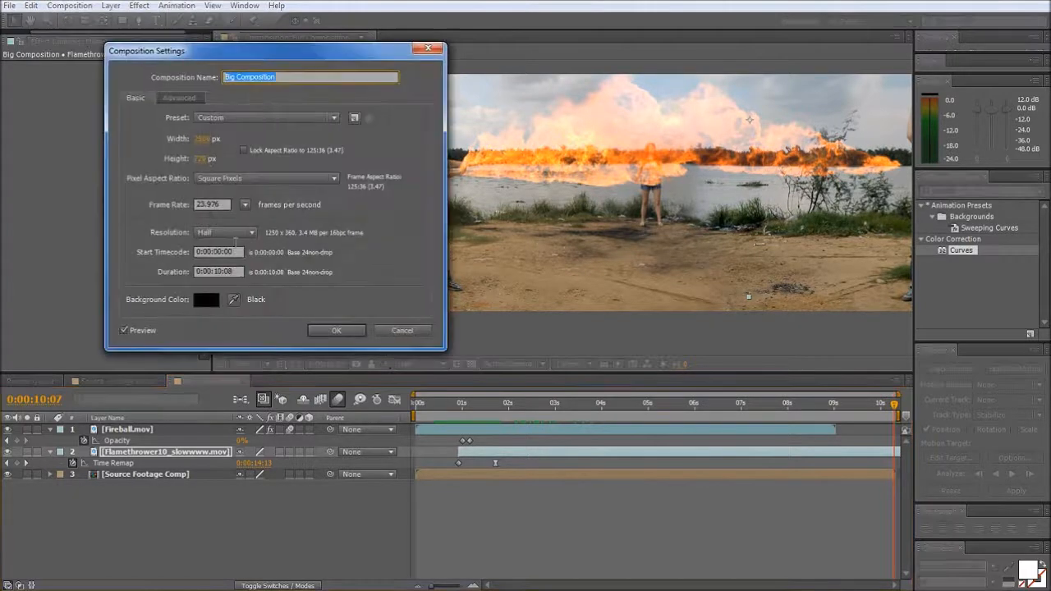
left_click(220, 271)
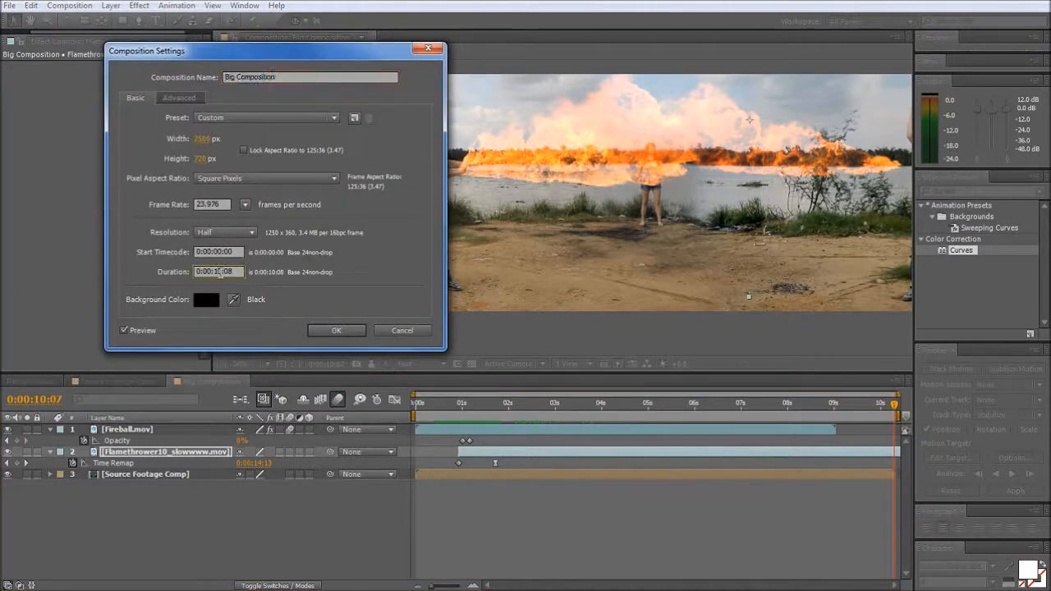
key("Return")
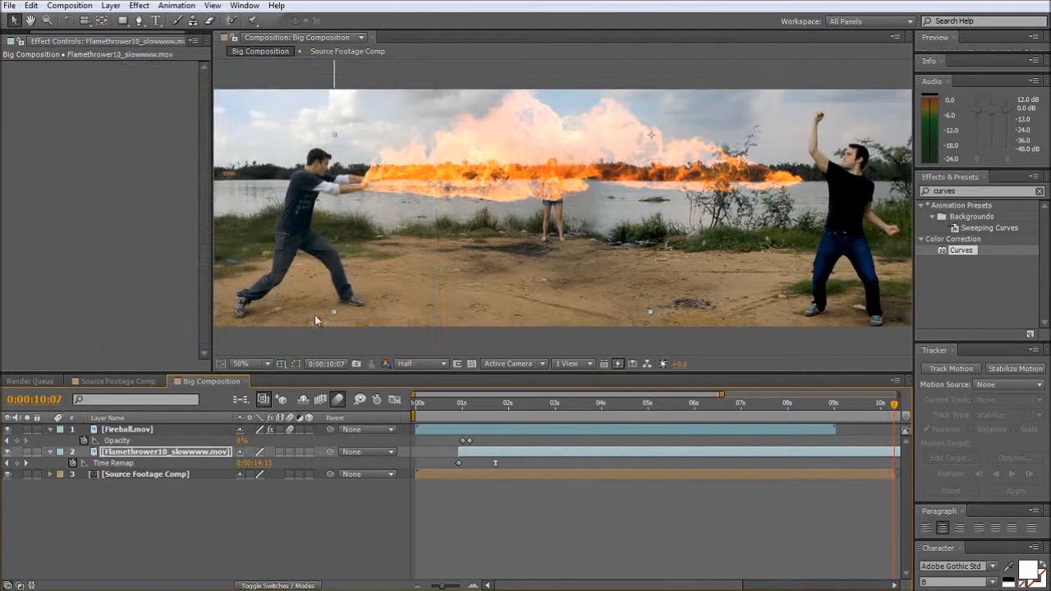
left_click_drag(722, 394, 904, 411)
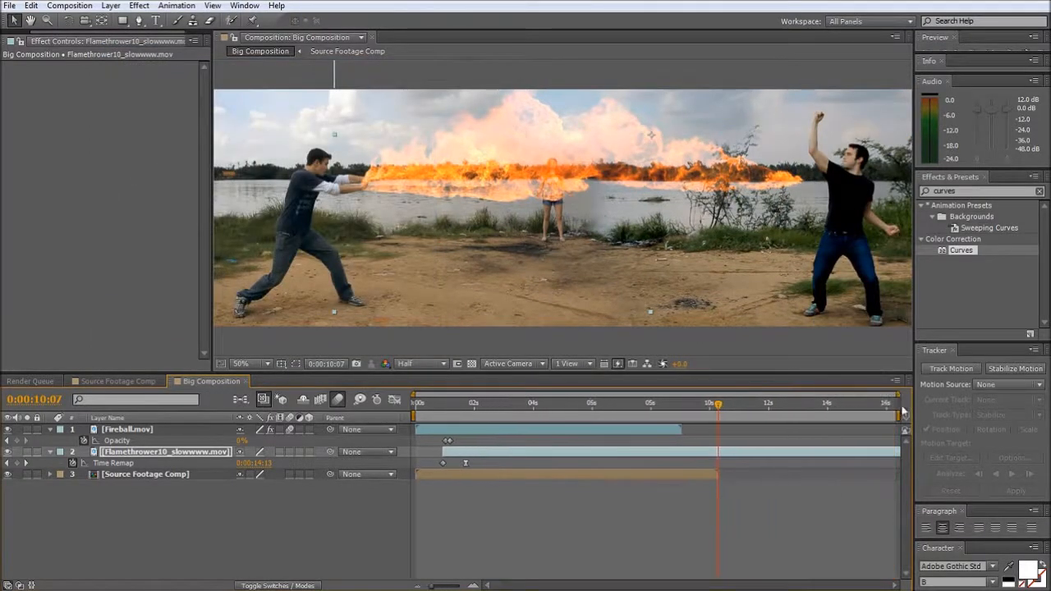
- Add a Time Remap keyframe at 0:00:15:11 on the flamethrower layer, move it to about 0:00:05:09, and scrub to check the speed
left_click_drag(722, 410, 874, 424)
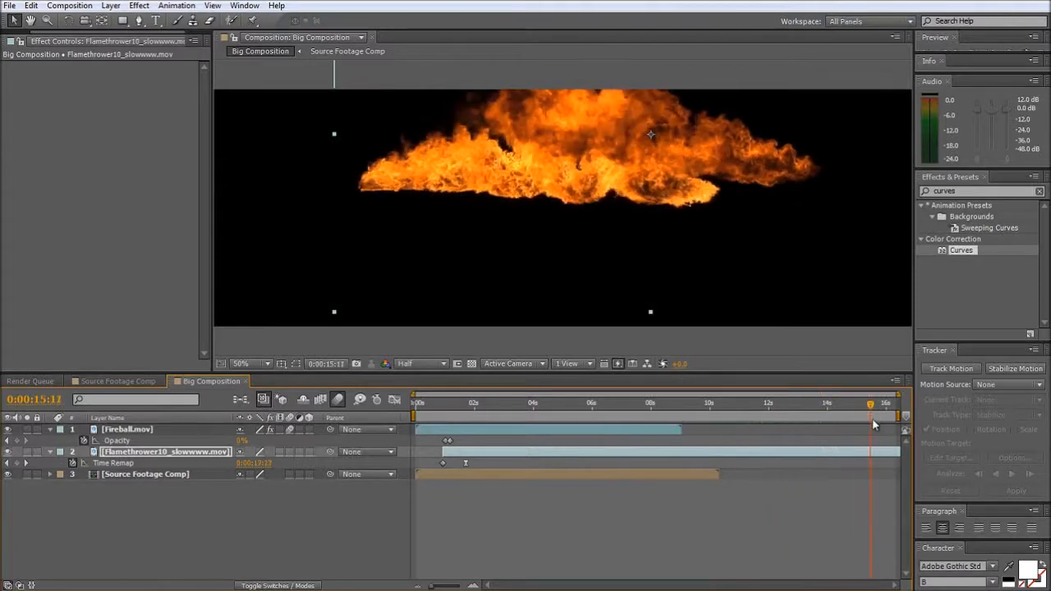
left_click(18, 463)
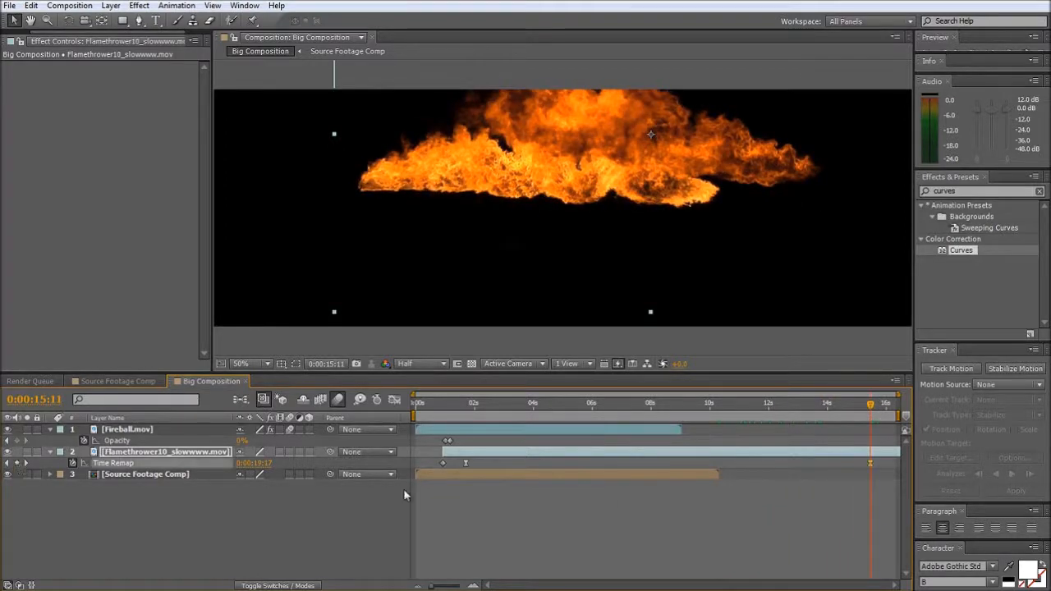
left_click_drag(871, 465, 575, 466)
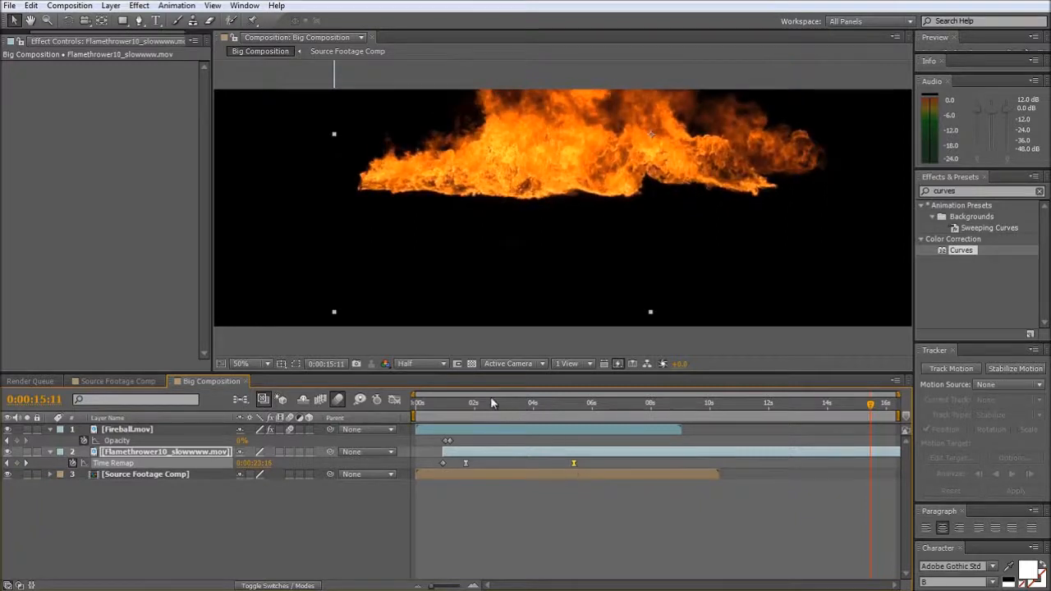
left_click_drag(468, 404, 517, 408)
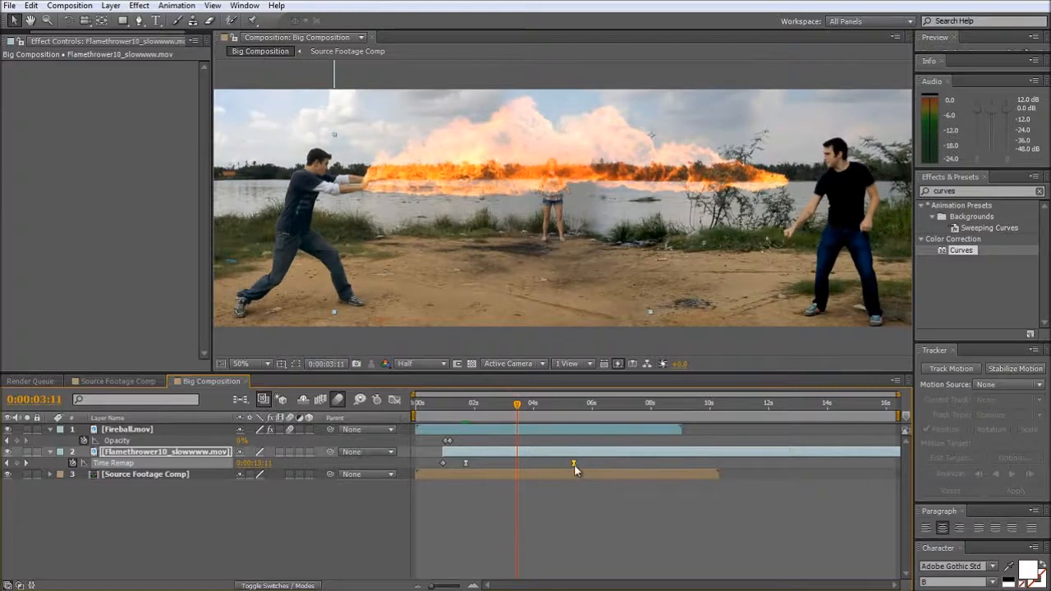
- Slow the flame by moving the last Time Remap keyframe to about 0:00:08:20, scrubbing to compare it with the other man's movement
left_click_drag(574, 464, 627, 468)
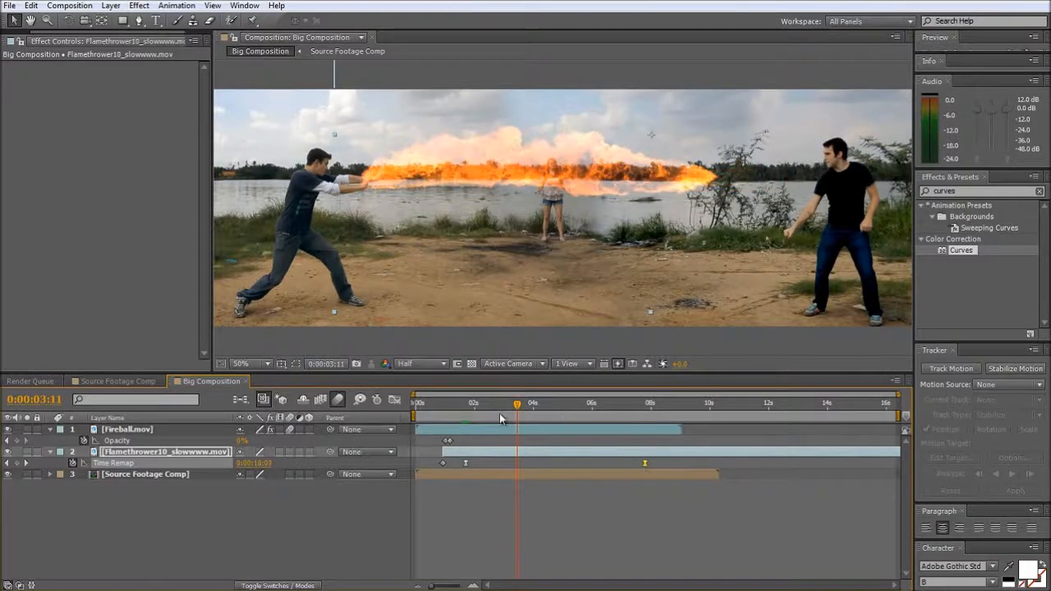
left_click_drag(517, 410, 558, 411)
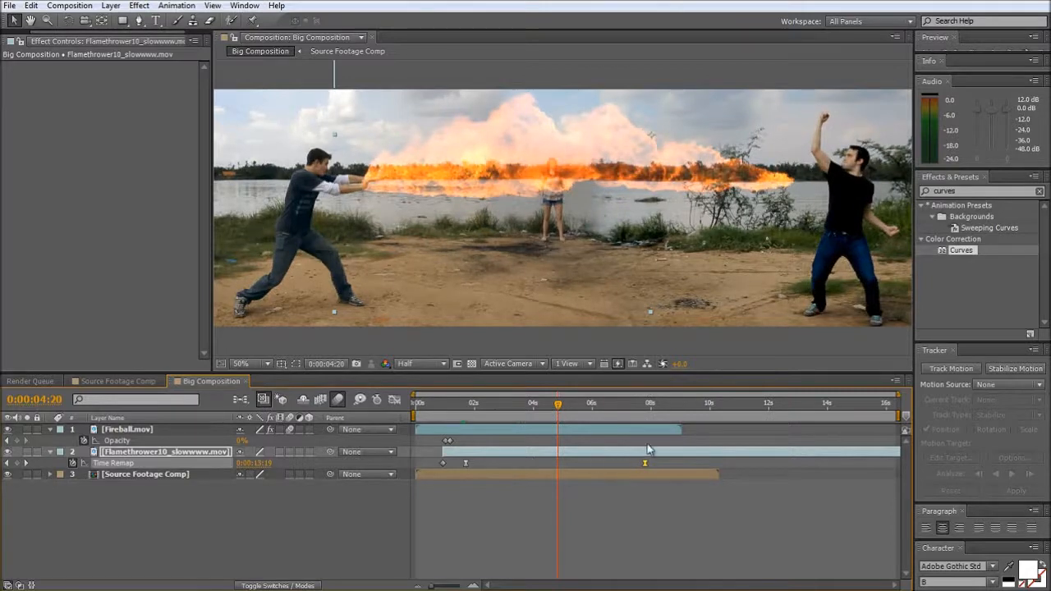
mouse_move(546, 409)
left_mouse_down()
mouse_move(471, 411)
mouse_move(542, 416)
left_mouse_up()
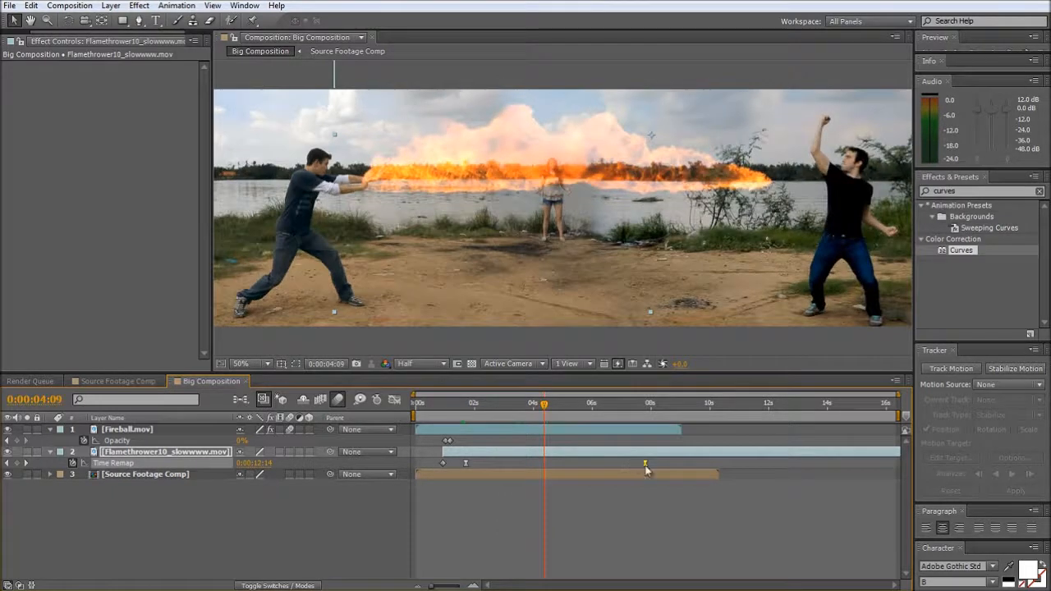
left_click_drag(645, 464, 675, 465)
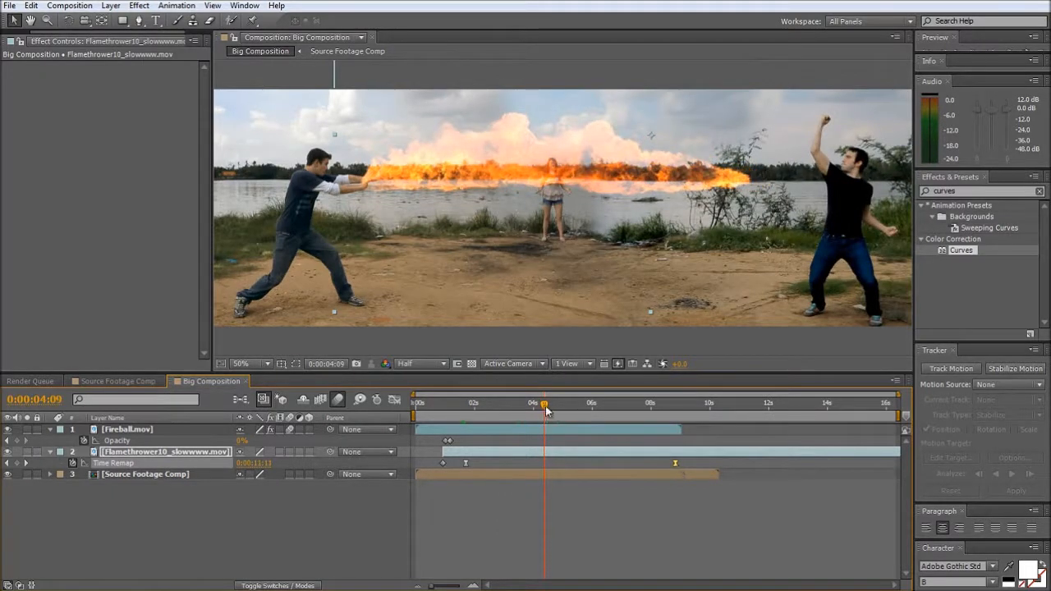
left_click_drag(546, 411, 530, 430)
- Duplicate the Flamethrower10_slowwww.mov layer and apply Fast Blur with a Blurriness of 118 to the copy as a glow
left_click(138, 491)
left_click(135, 455)
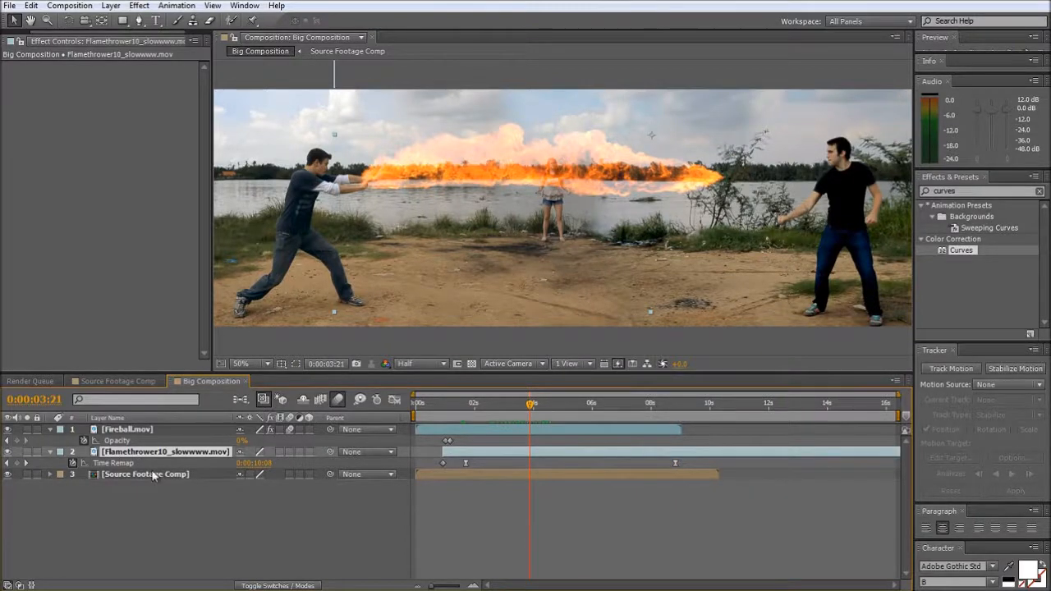
key("ctrl+d")
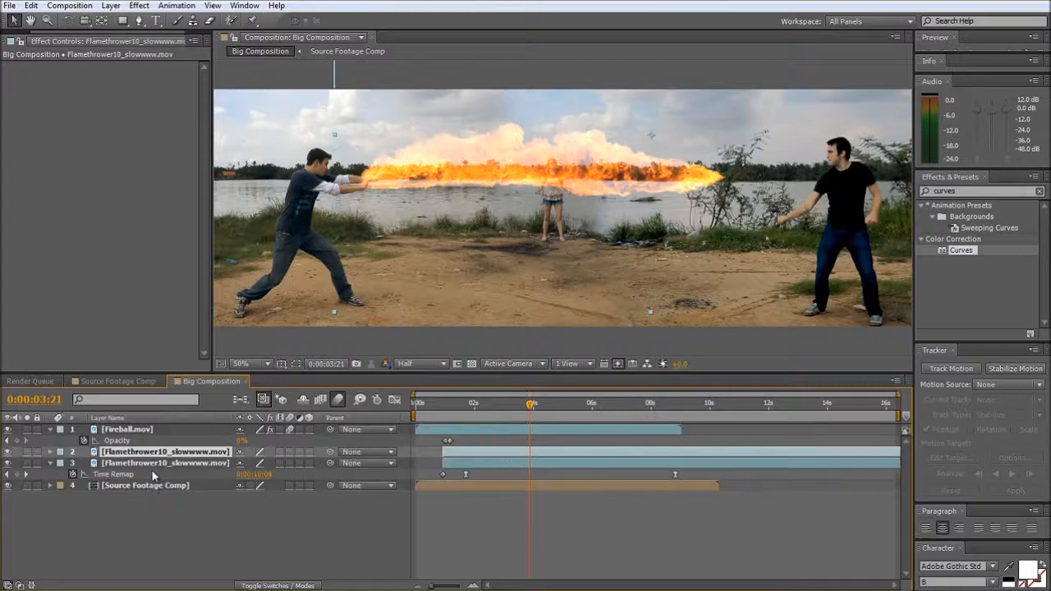
double_click(983, 190)
type("fast blur")
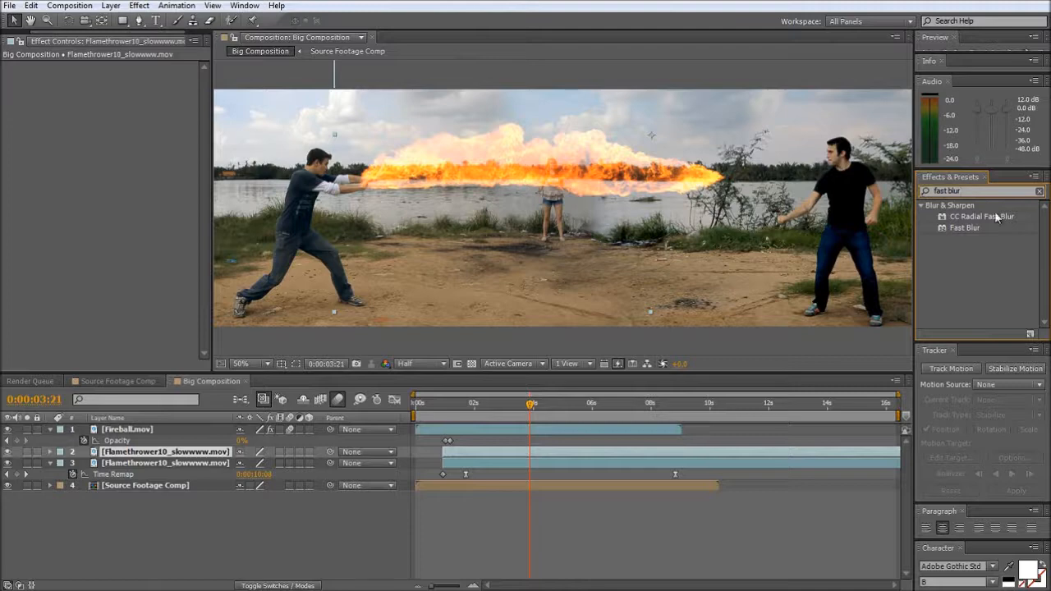
left_click_drag(958, 228, 719, 455)
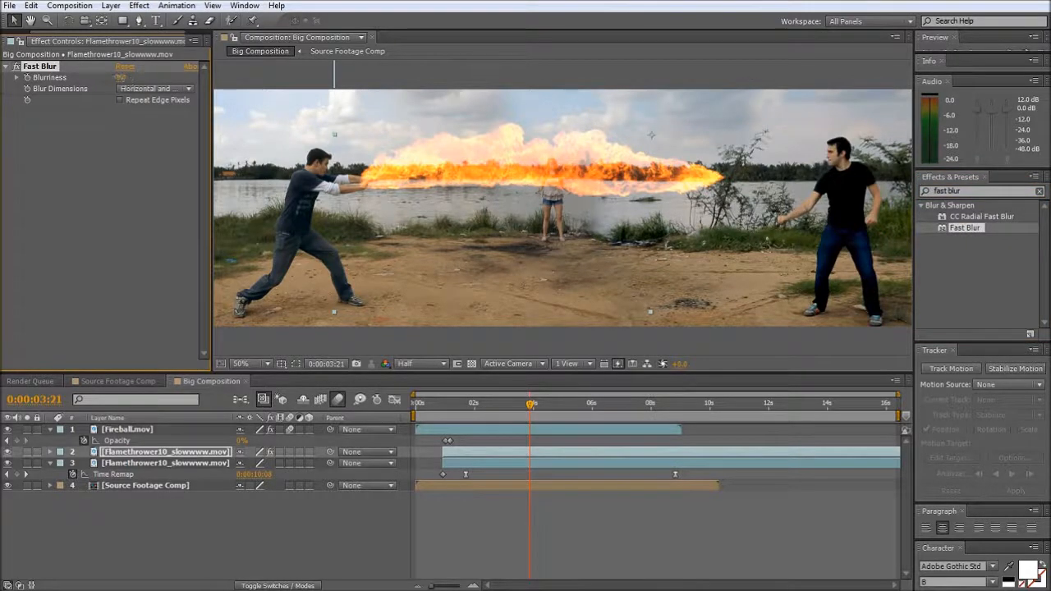
left_click_drag(122, 77, 212, 74)
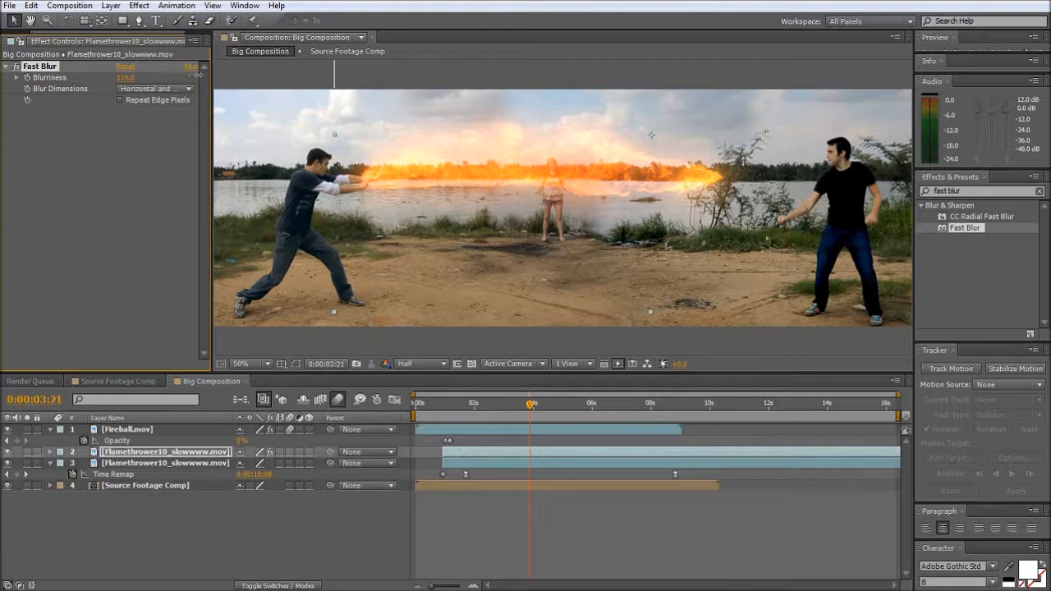
- Try a different Opacity on the blurred flamethrower copy, and delete that copy
left_click(128, 452)
key("t")
left_click_drag(243, 465, 207, 470)
left_click(148, 451)
key("Delete")
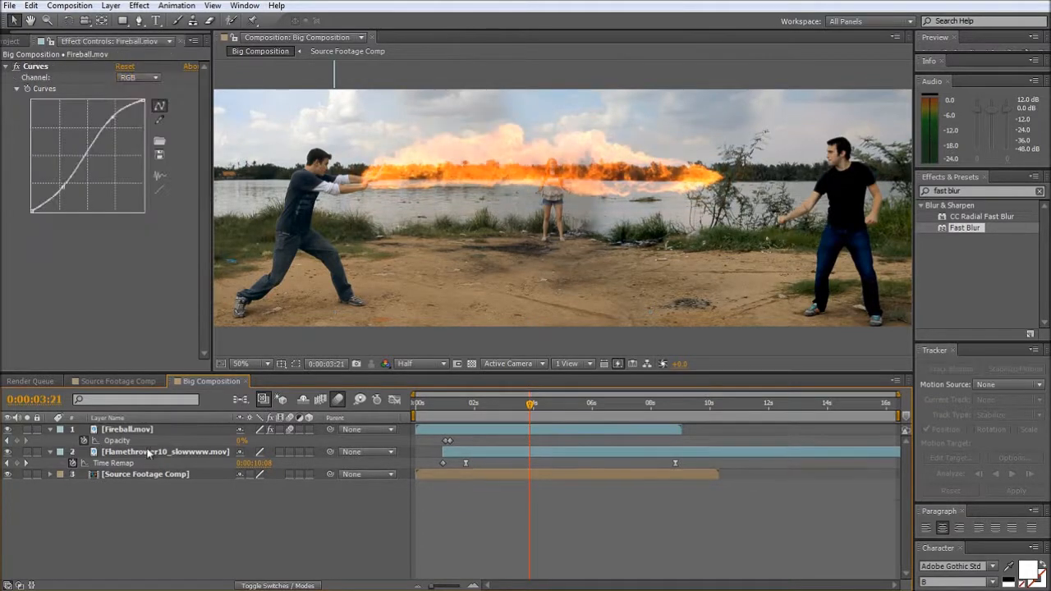
- Try a Glow effect on the Flamethrower10_slowwww.mov layer with a Glow Threshold of 100% and an adjusted Glow Radius, and remove it
left_click_drag(972, 191, 877, 196)
type("glow")
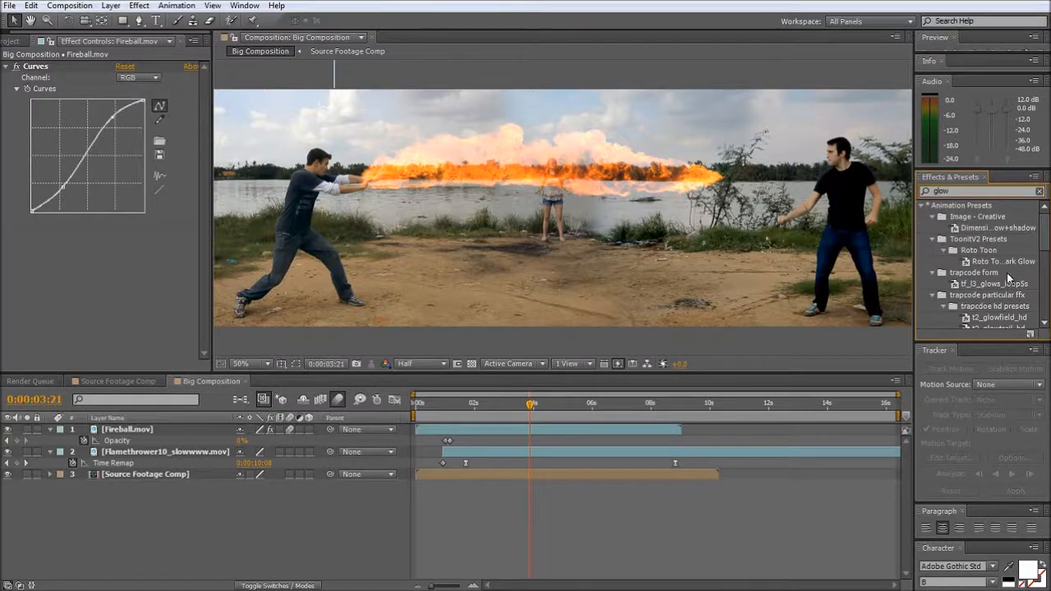
scroll(1008, 279, "down", 8)
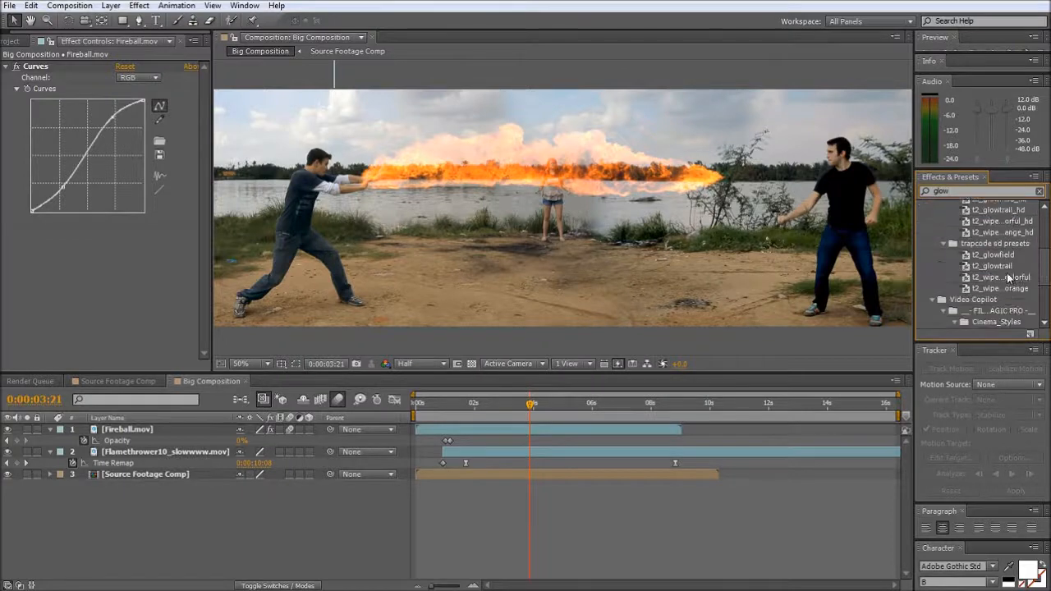
left_click_drag(958, 301, 583, 455)
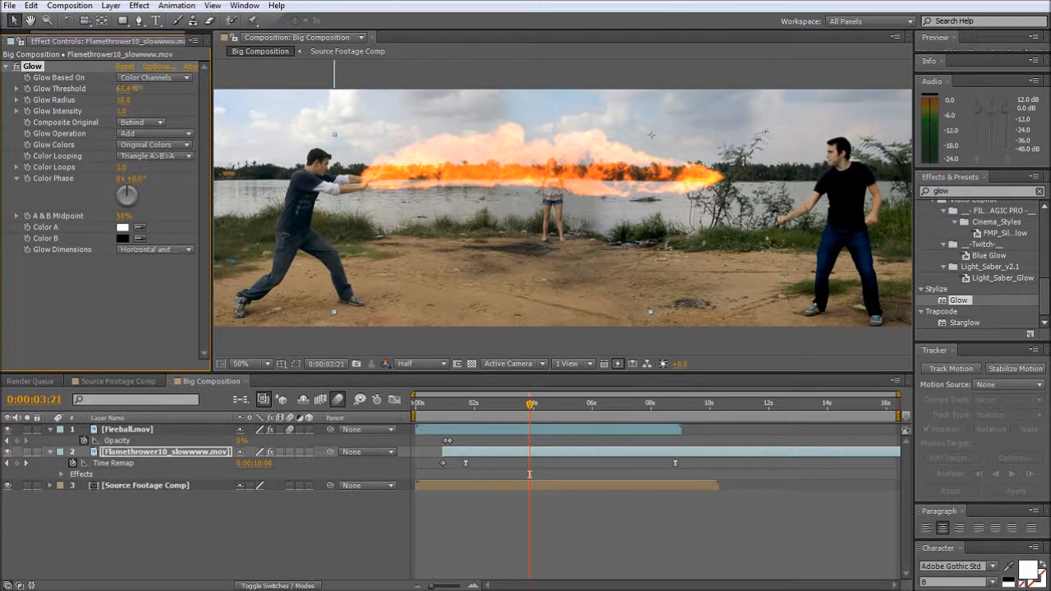
left_click_drag(138, 88, 184, 99)
left_click(115, 98)
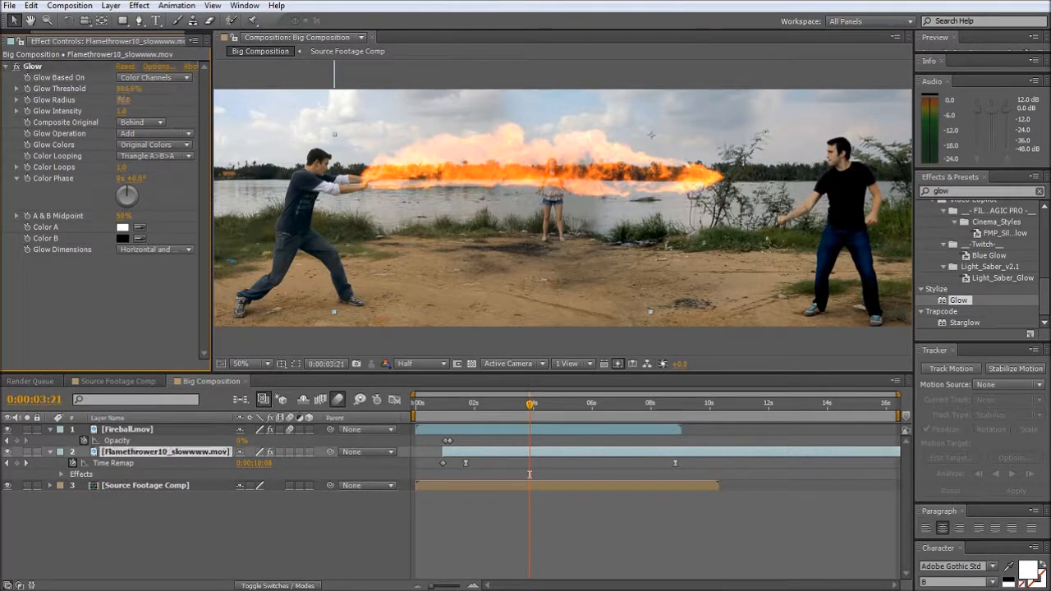
mouse_move(121, 100)
left_mouse_down()
mouse_move(175, 100)
mouse_move(90, 111)
mouse_move(105, 111)
left_mouse_up()
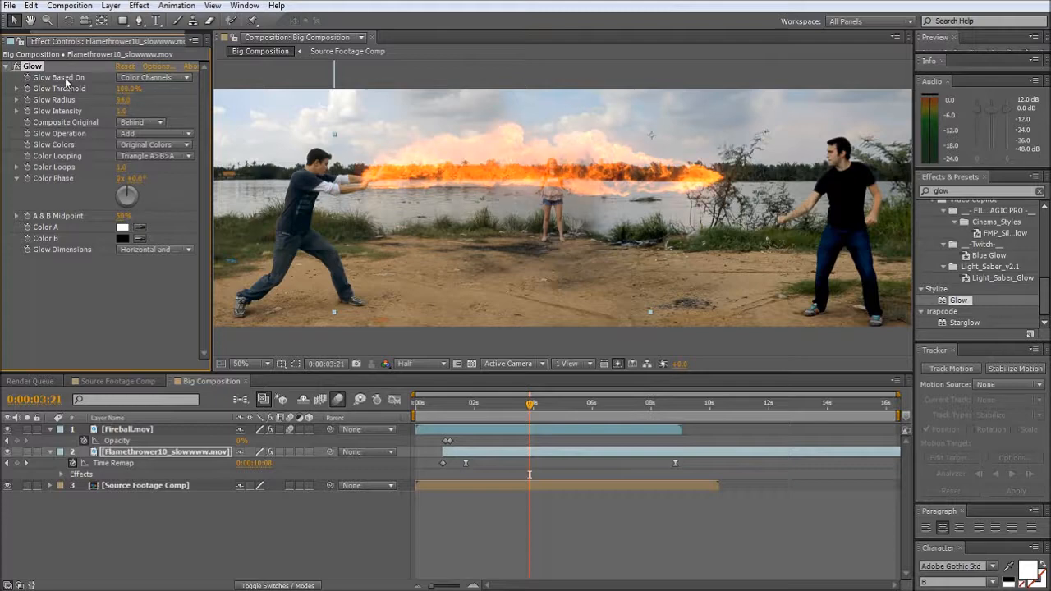
key("Delete")
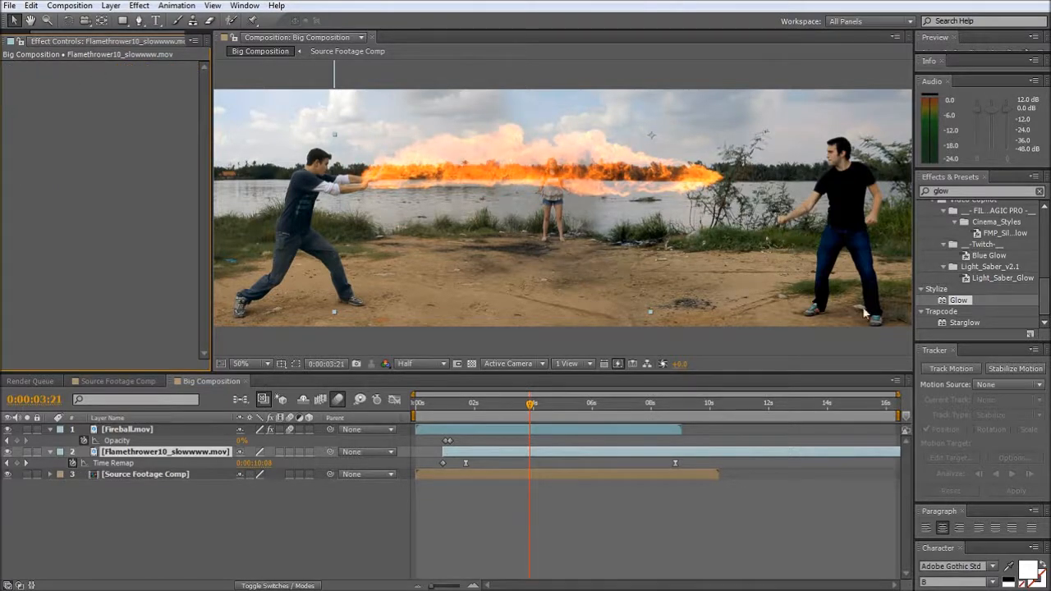
- Duplicate the Flamethrower10_slowwww.mov layer and apply Fast Blur to the upper copy only
left_click(941, 191)
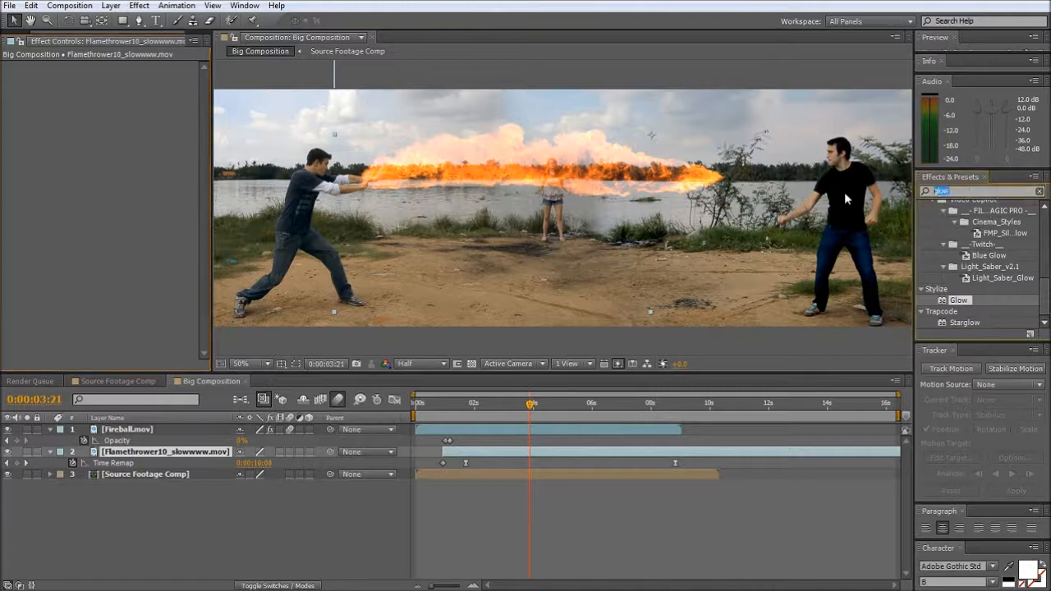
type("fast blur")
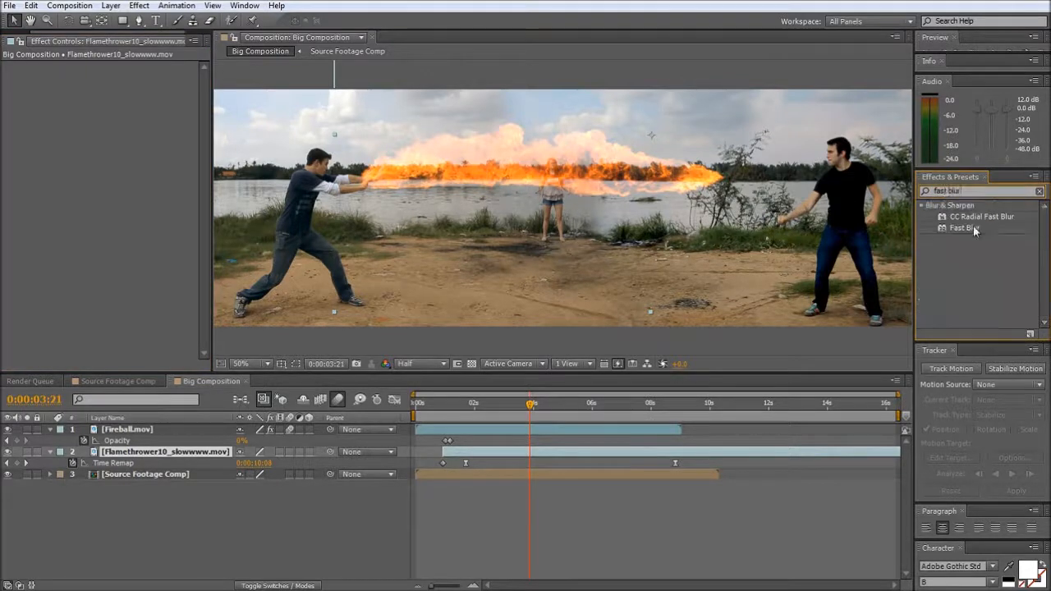
left_click_drag(957, 227, 690, 453)
key("ctrl+d")
left_click(165, 463)
key("Delete")
left_click(165, 452)
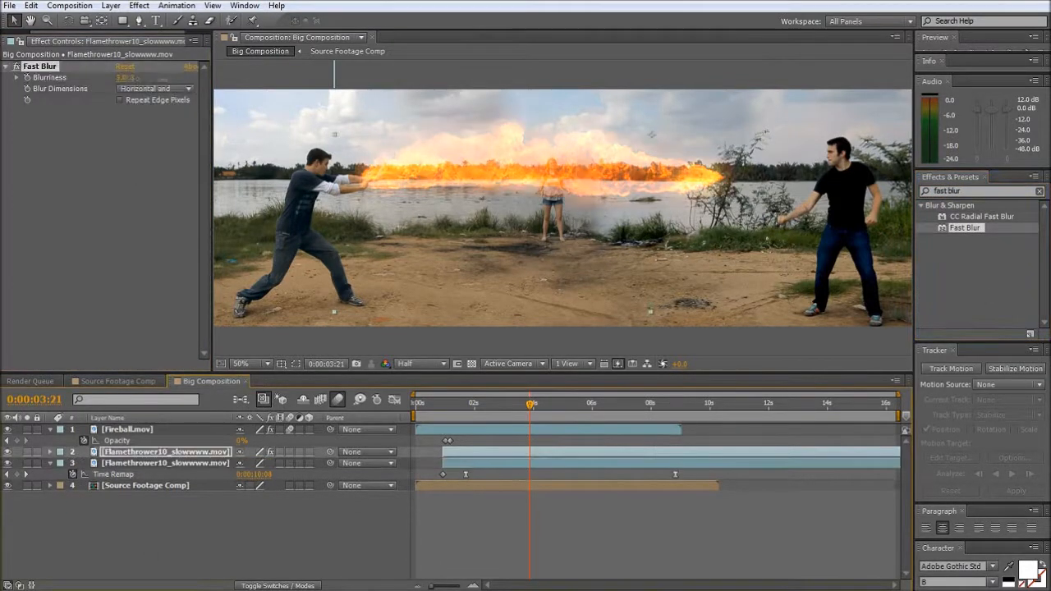
- Set the flamethrower copy's Blurriness to 175 and its Opacity to 60%, and scrub the timeline to check the glow
left_click_drag(123, 78, 205, 77)
key("t")
left_click_drag(243, 463, 231, 463)
left_click(473, 403)
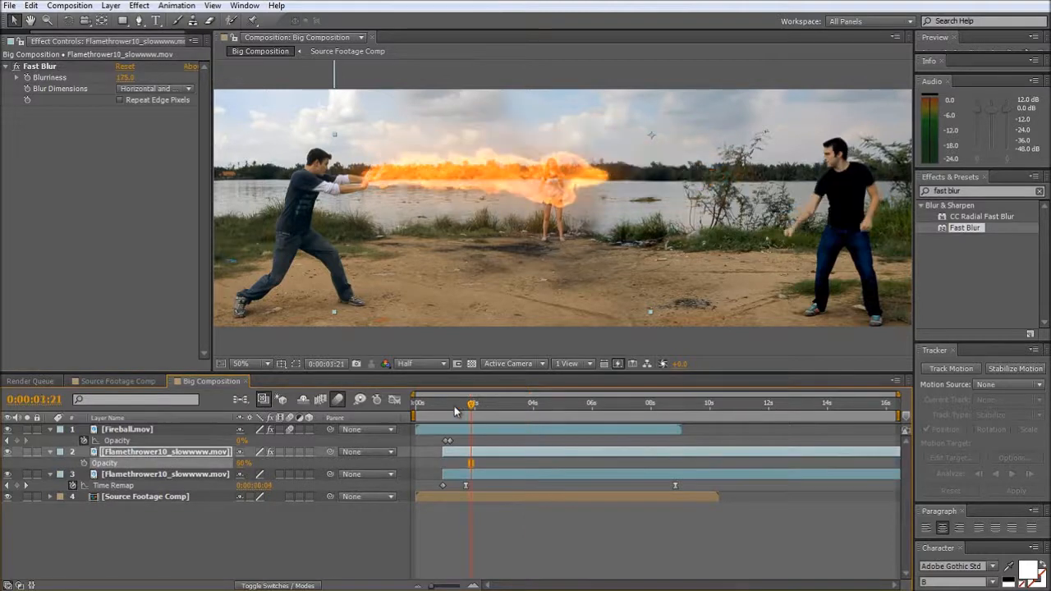
left_click_drag(511, 406, 535, 406)
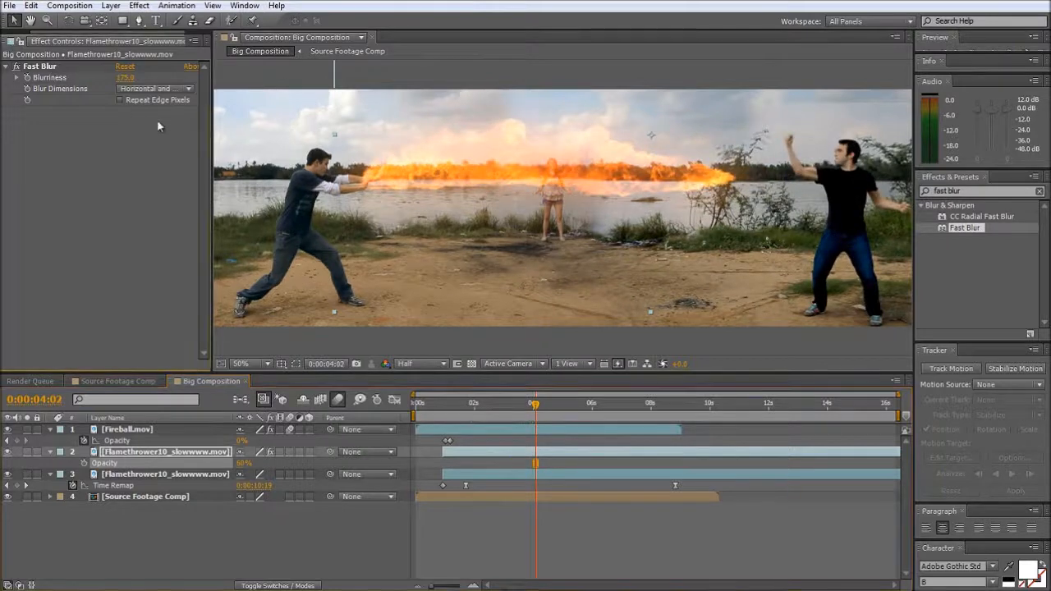
- Add Dirt_Charge_16.mov in front of the man in black, starting at about 3 seconds, and raise it onto the ground
left_click_drag(208, 136, 285, 134)
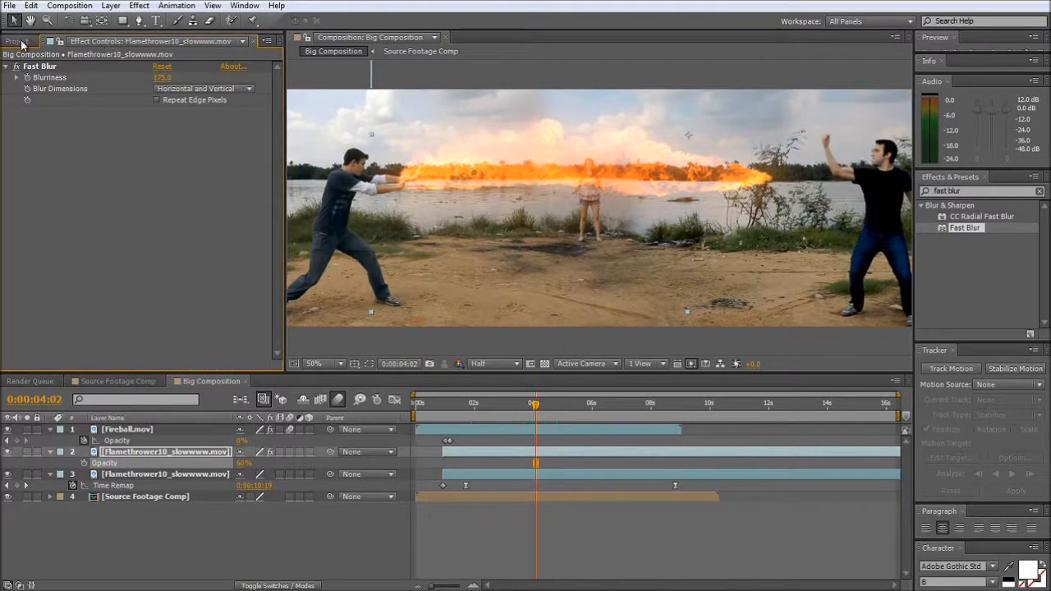
left_click(18, 41)
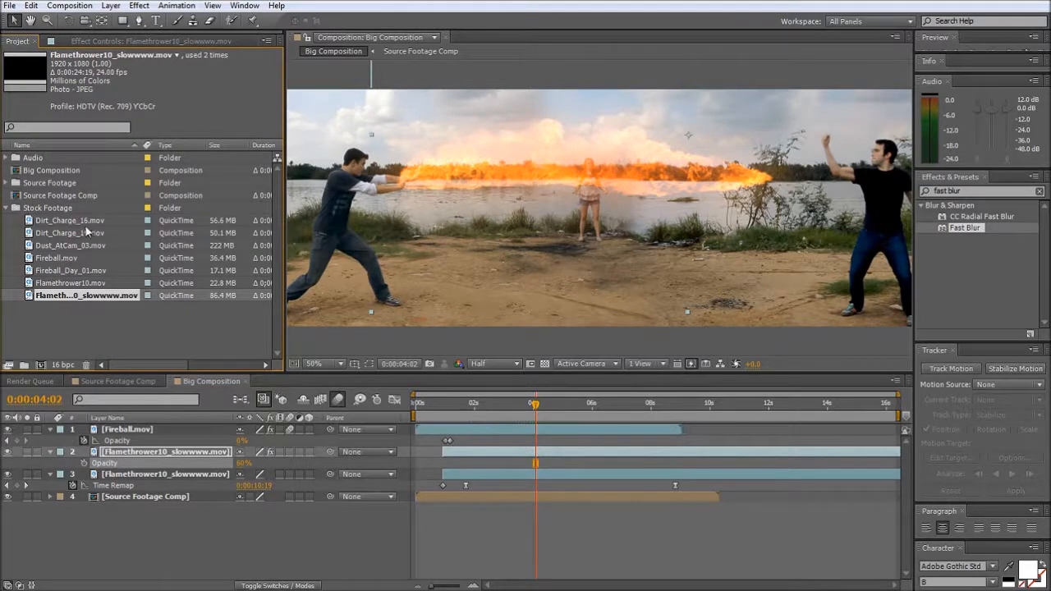
key("space")
left_click_drag(776, 211, 566, 208)
left_click_drag(536, 404, 514, 406)
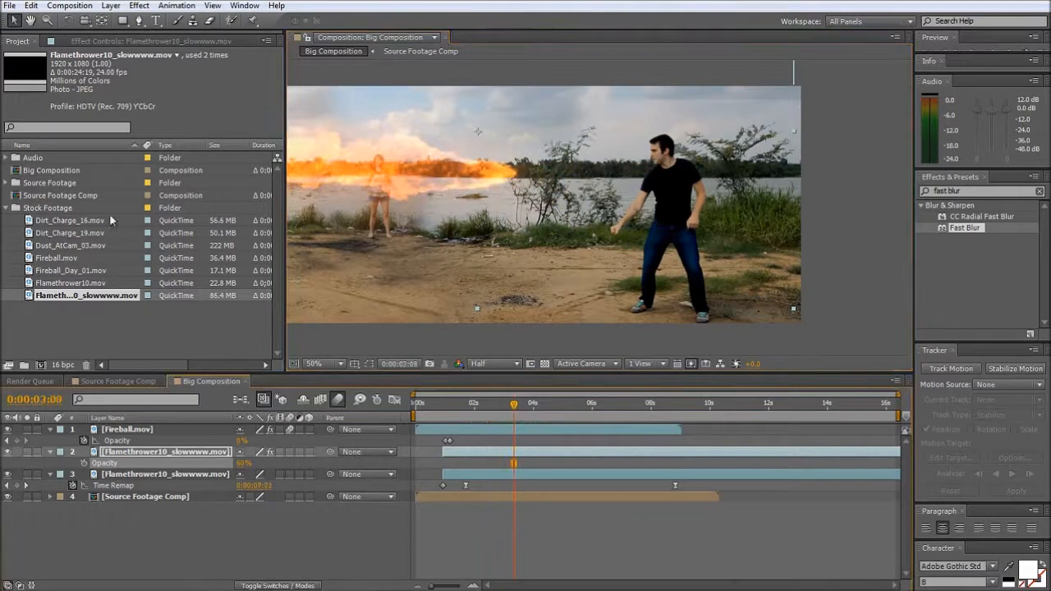
left_click_drag(59, 222, 574, 218)
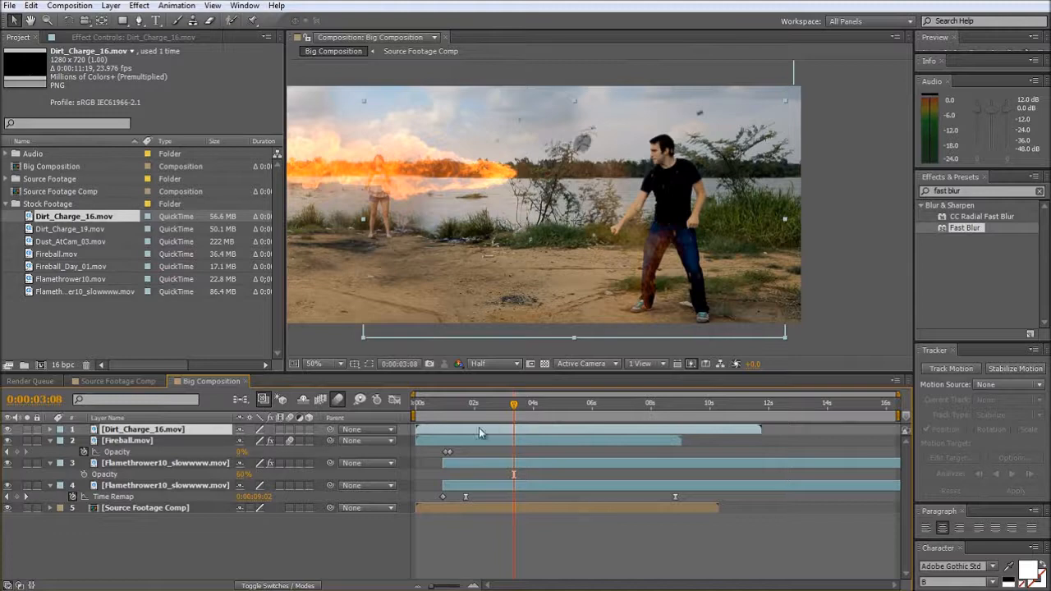
left_click_drag(479, 427, 567, 436)
left_click_drag(571, 271, 571, 236)
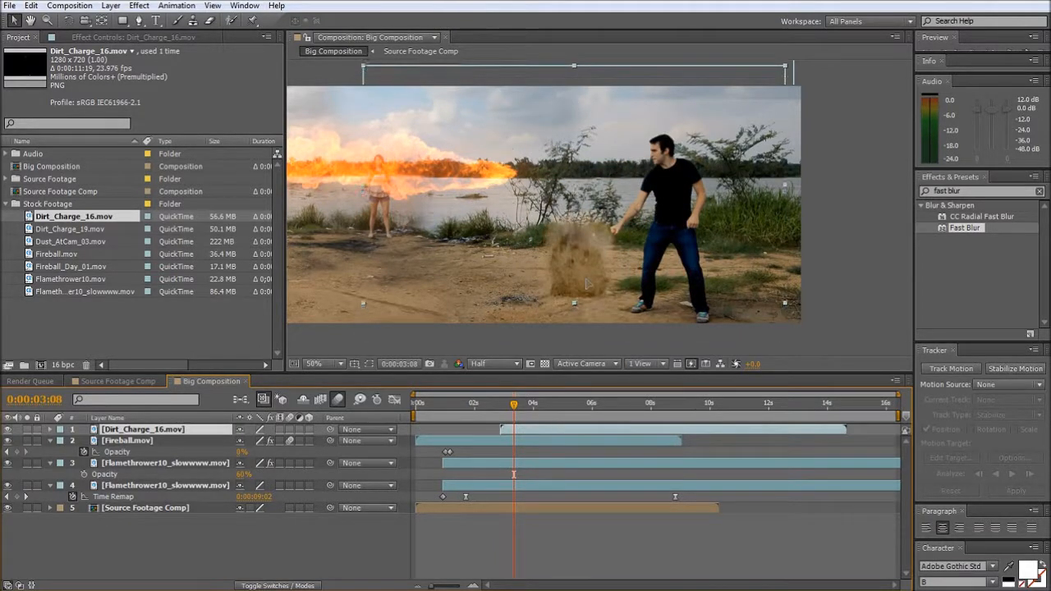
- Draw a closed Pen mask on the Dirt_Charge_16.mov layer around the ground below the dirt burst, curving along its base
left_click(138, 20)
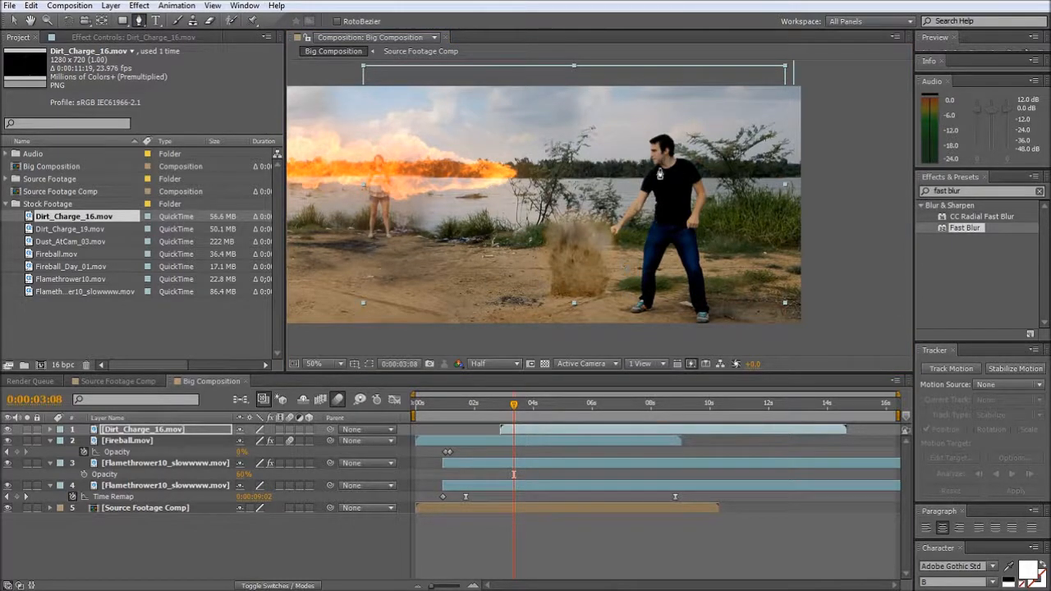
left_click(532, 284)
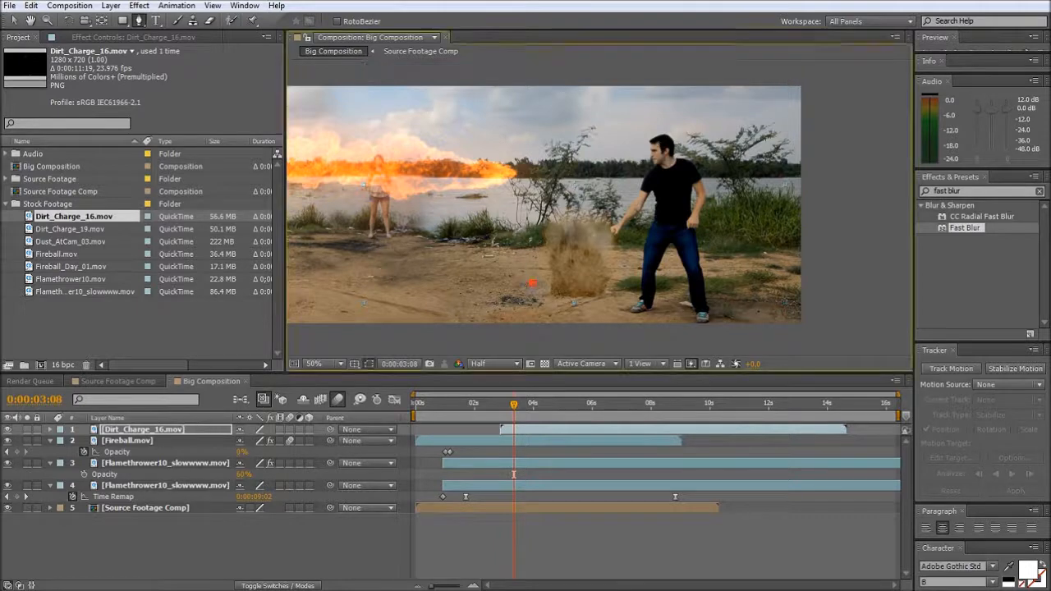
left_click(568, 292)
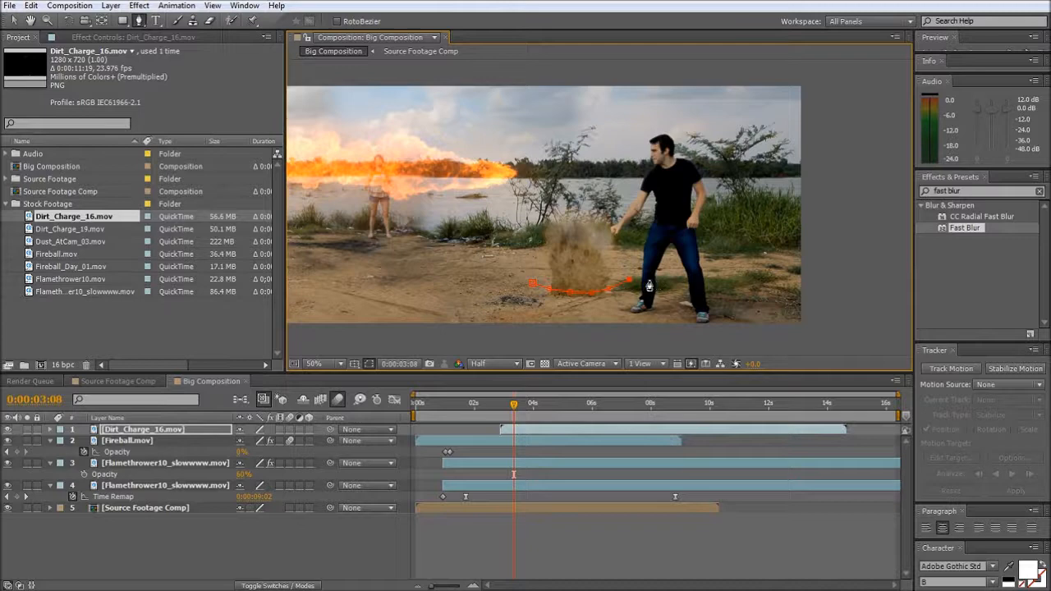
left_click(738, 275)
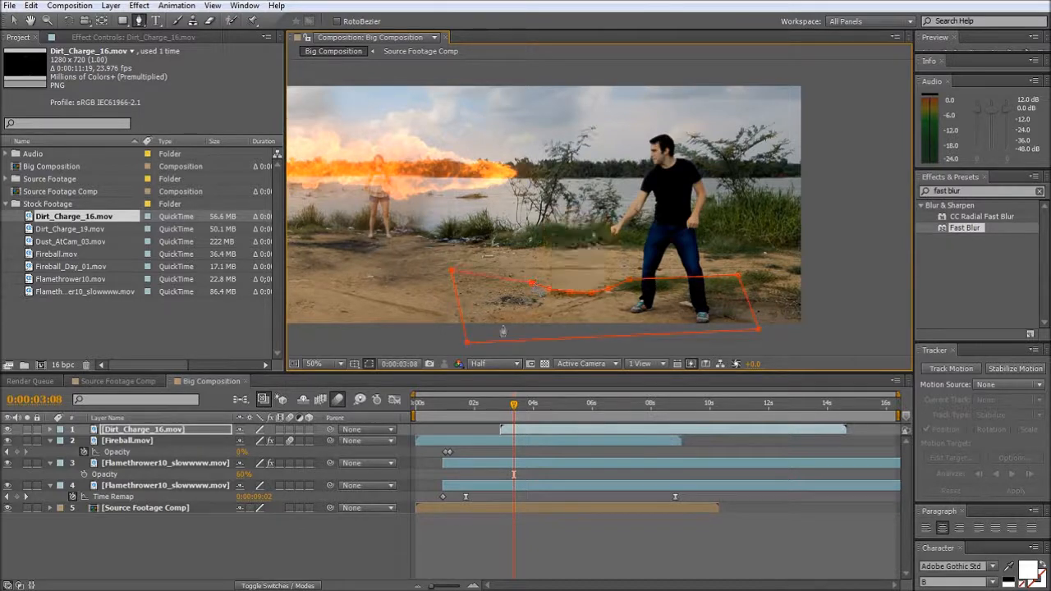
key("v")
- Set the Dirt_Charge_16.mov mask to Subtract with a Mask Feather of 10 pixels
key("f")
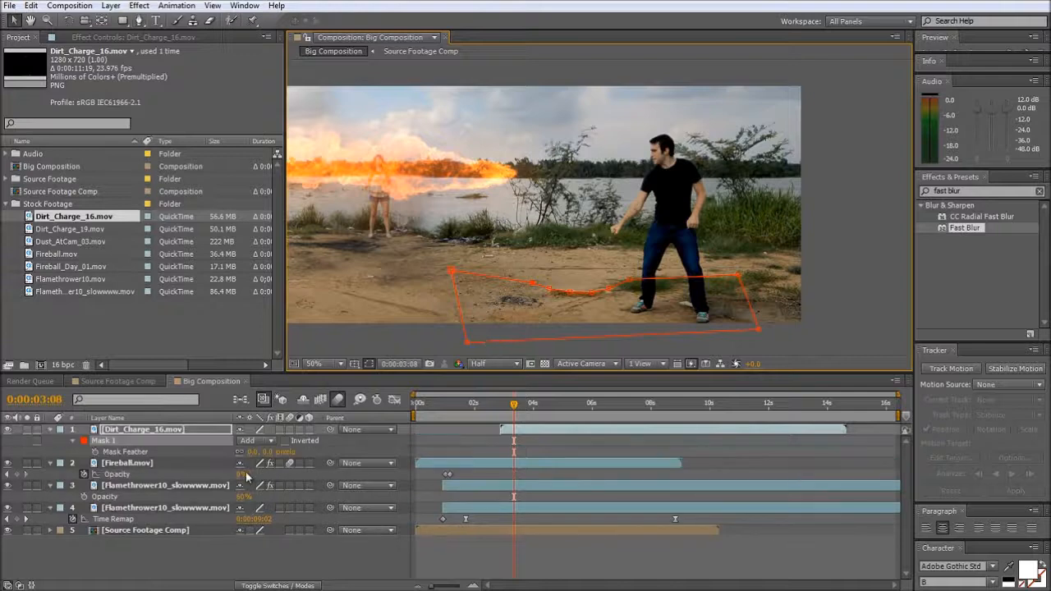
left_click(250, 441)
left_click(275, 484)
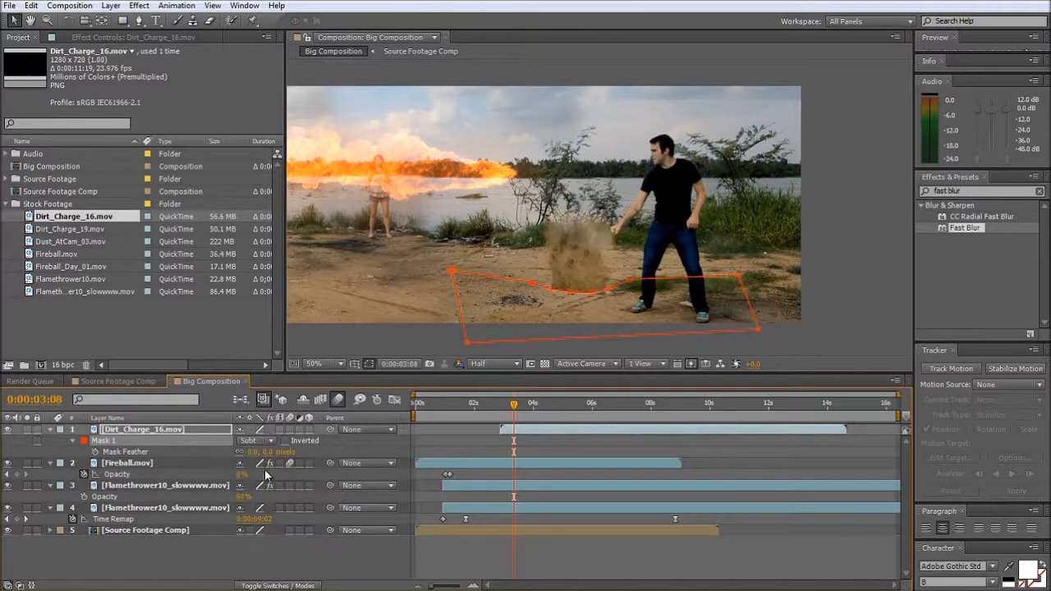
left_click(256, 454)
type("10")
key("Return")
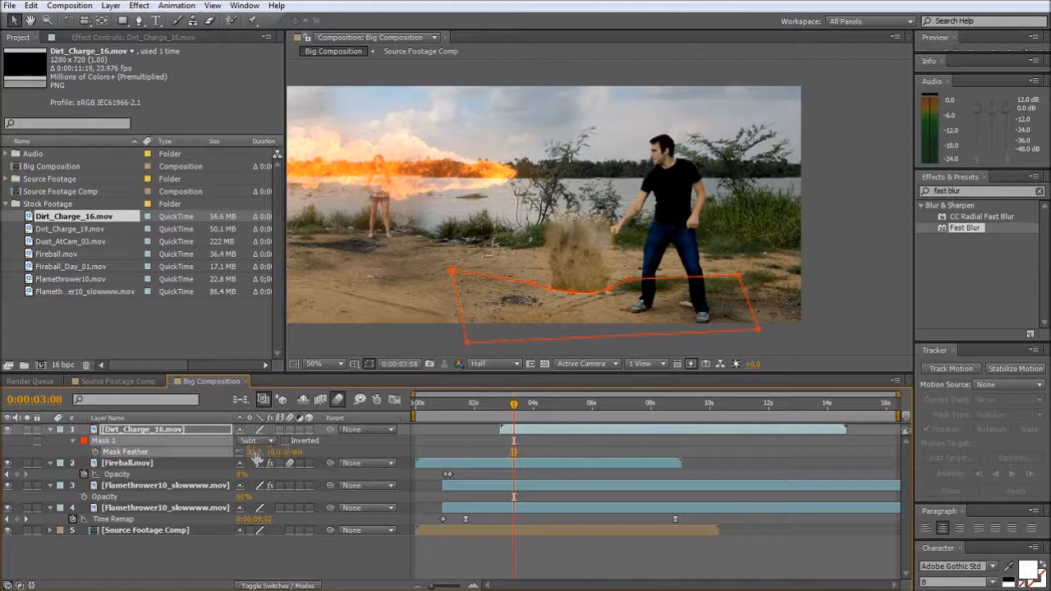
left_click(400, 338)
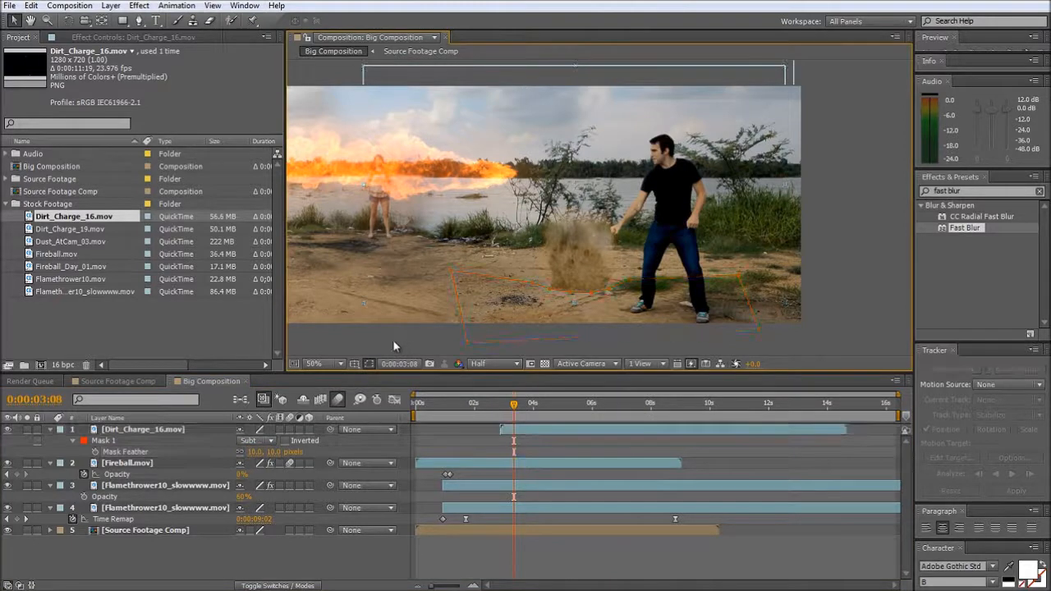
- Move Dirt_Charge_16.mov slightly down and later in time, and duplicate it with the copy starting slightly earlier
left_click(576, 271)
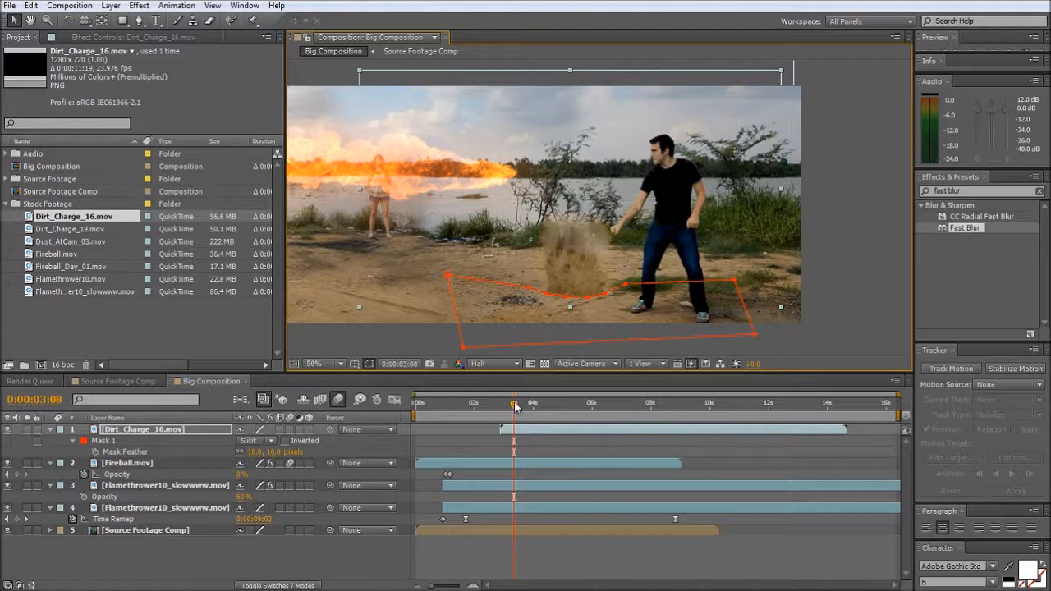
left_click_drag(514, 401, 542, 436)
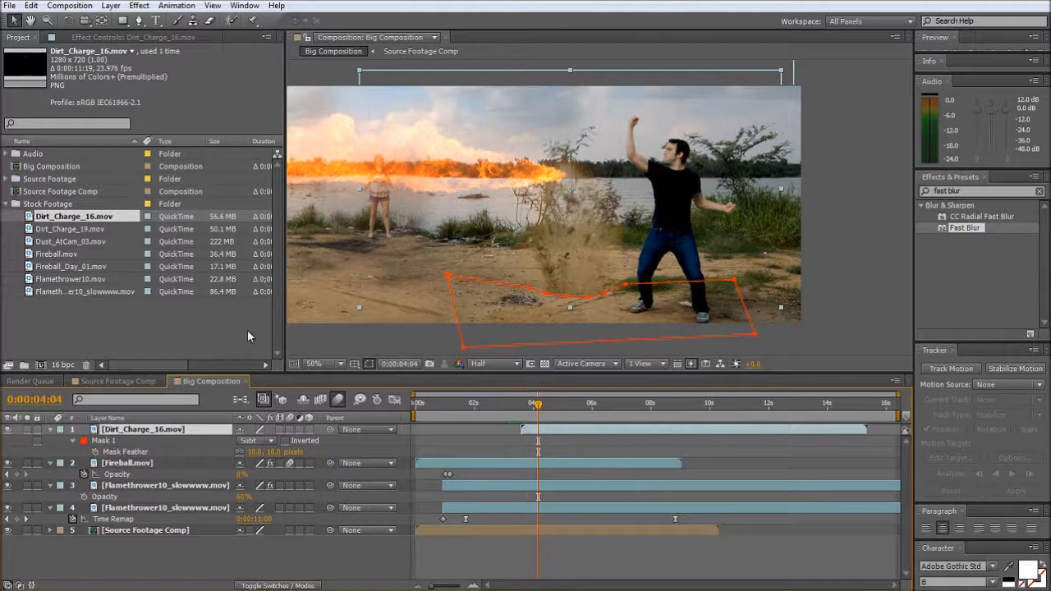
key("ctrl+d")
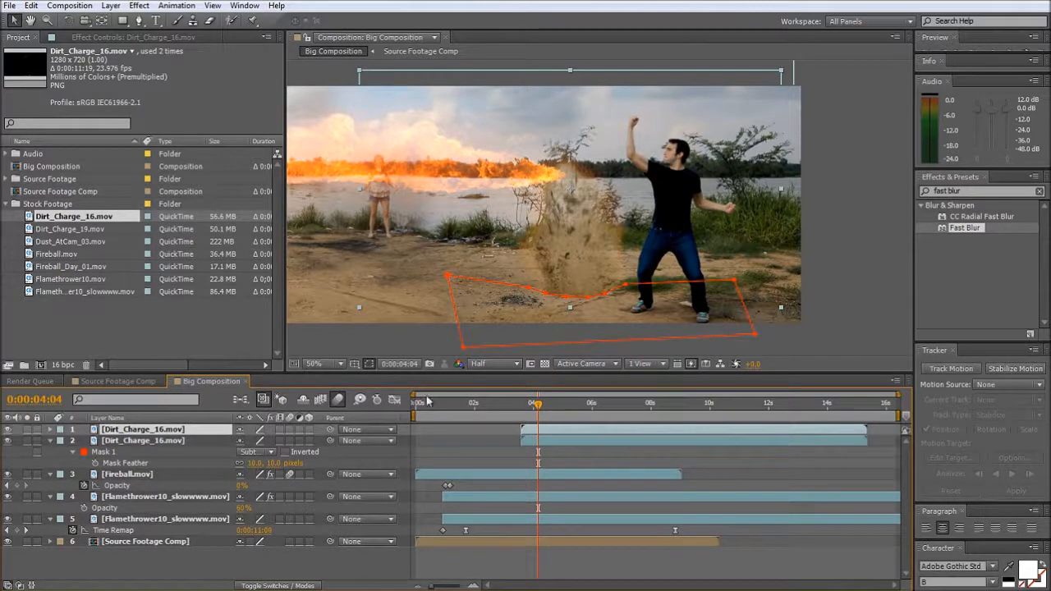
left_click_drag(534, 429, 542, 409)
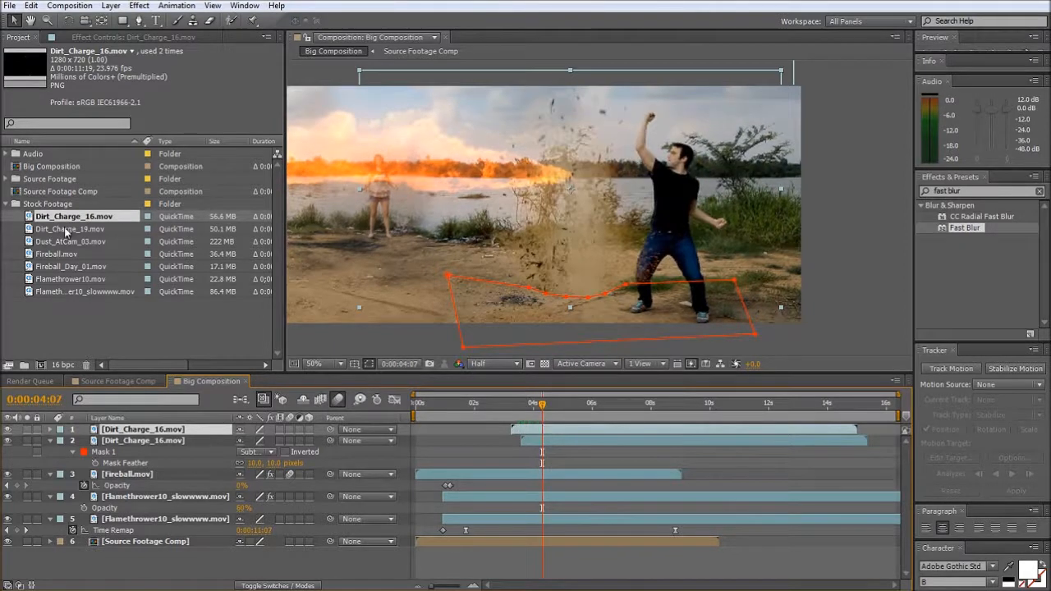
- Add Dirt_Charge_19.mov over the dirt burst, starting at about 4 seconds, and scrub to a frame showing its base
left_click_drag(65, 232, 577, 191)
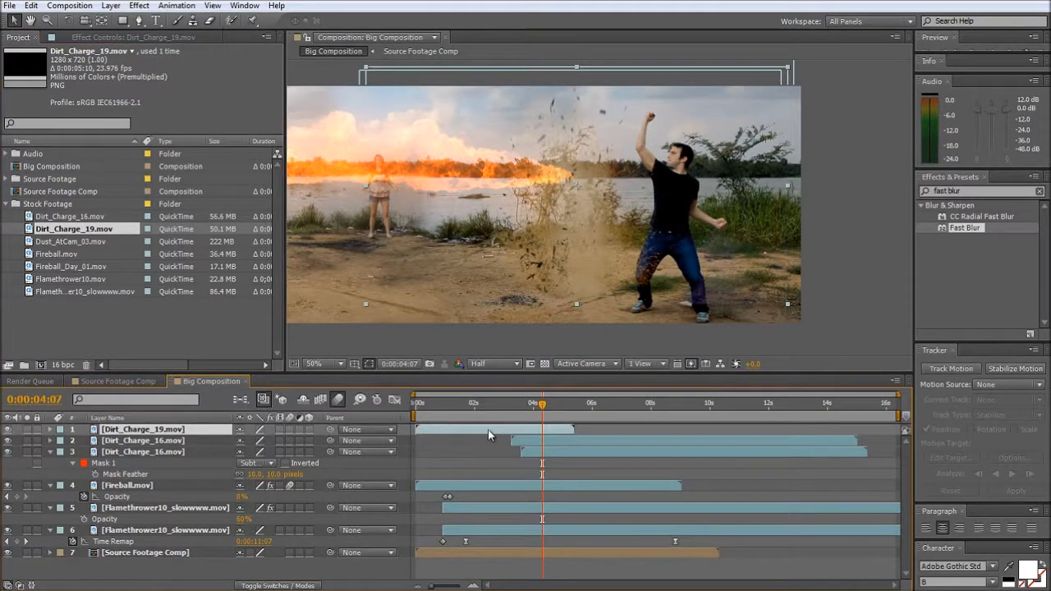
left_click_drag(489, 430, 609, 436)
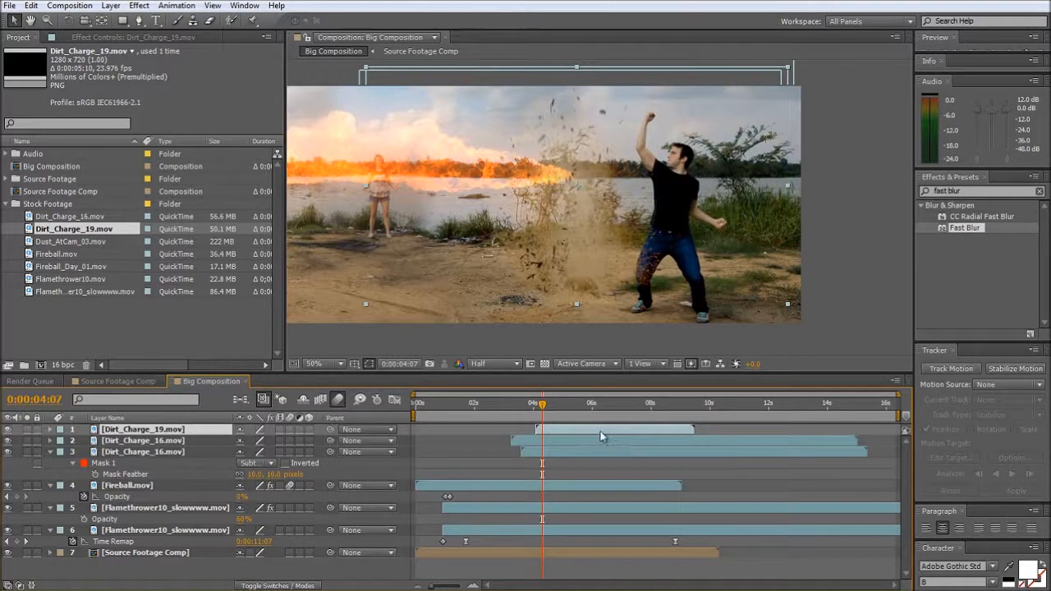
left_click_drag(542, 404, 577, 407)
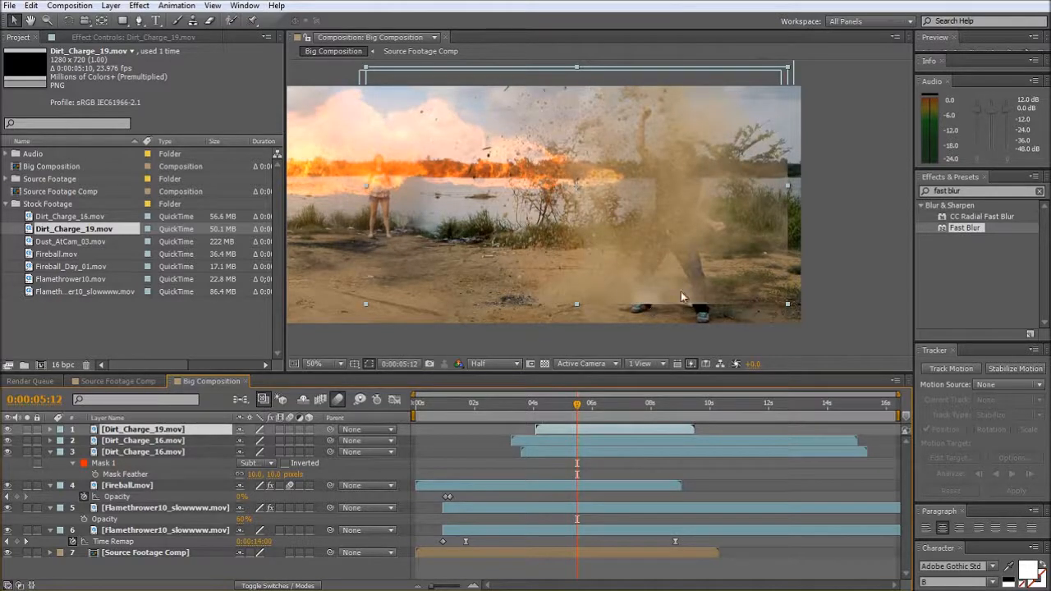
left_click_drag(578, 406, 551, 413)
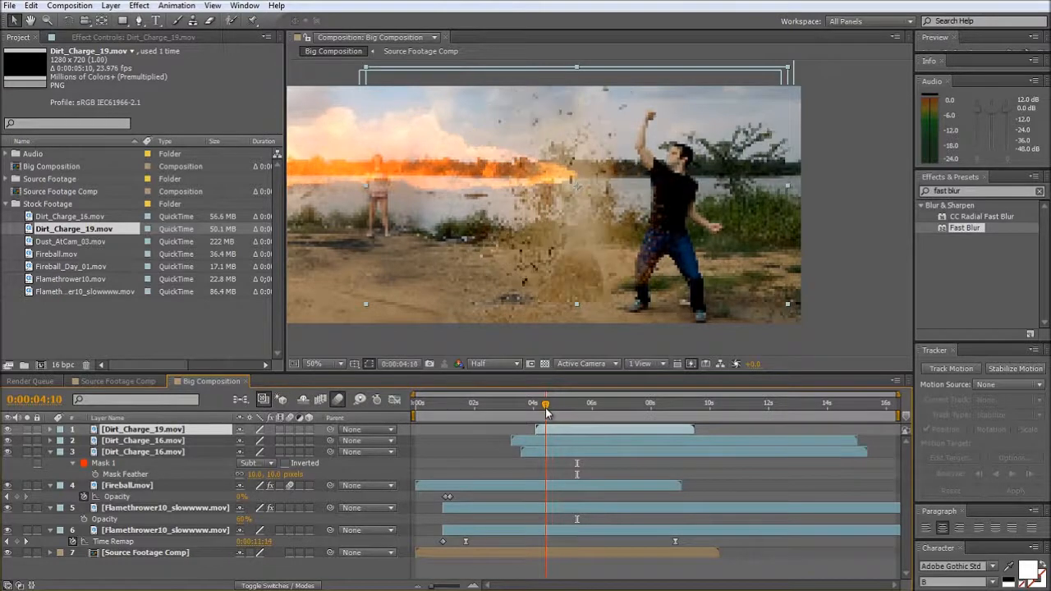
left_click_drag(551, 409, 549, 409)
- Draw a closed Pen mask on the Dirt_Charge_19.mov layer around the ground below the dirt burst's base
left_click(138, 20)
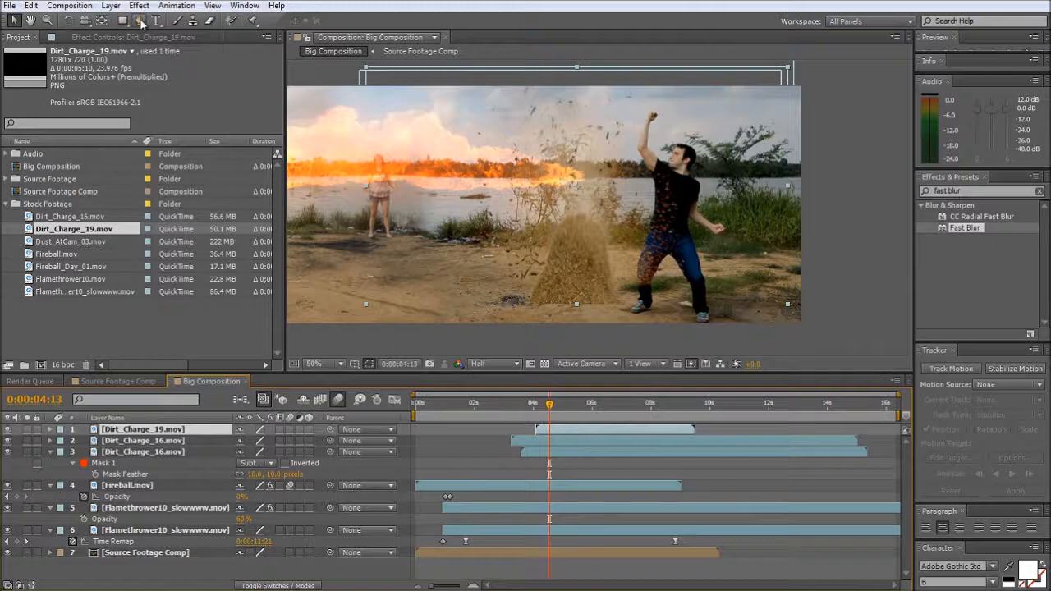
left_click(526, 291)
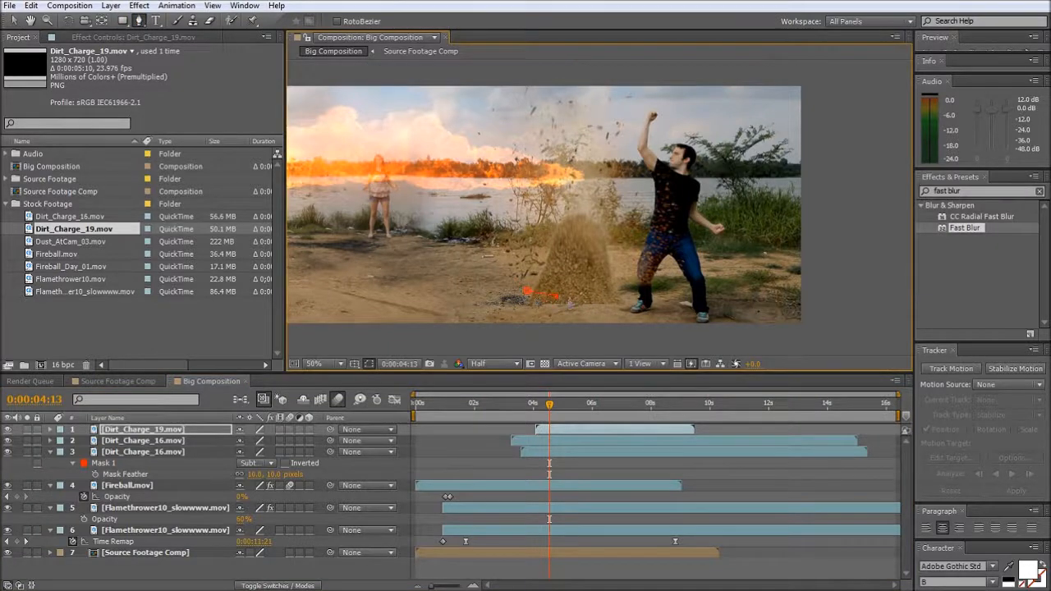
left_click(649, 275)
left_click(752, 304)
left_click(431, 288)
left_click(526, 291)
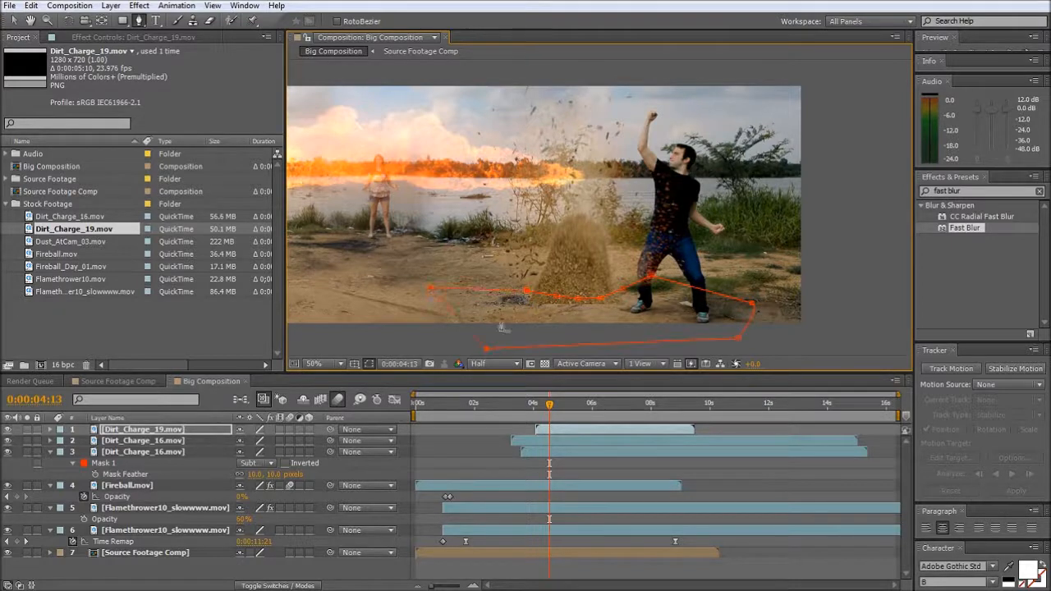
- Set the Dirt_Charge_19.mov mask to Subtract with a Mask Feather of 18 pixels
key("f")
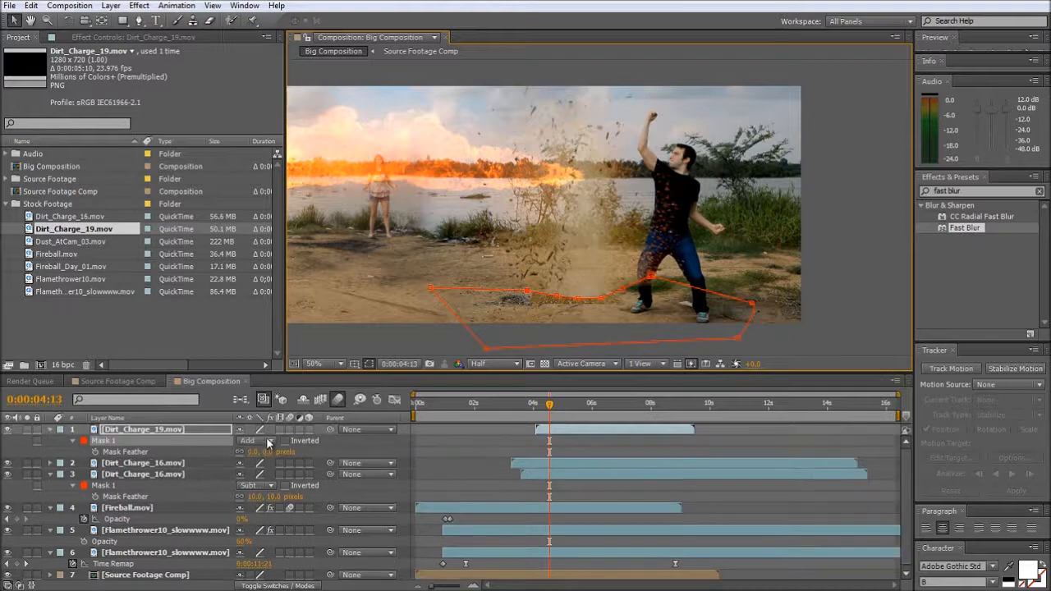
left_click(253, 453)
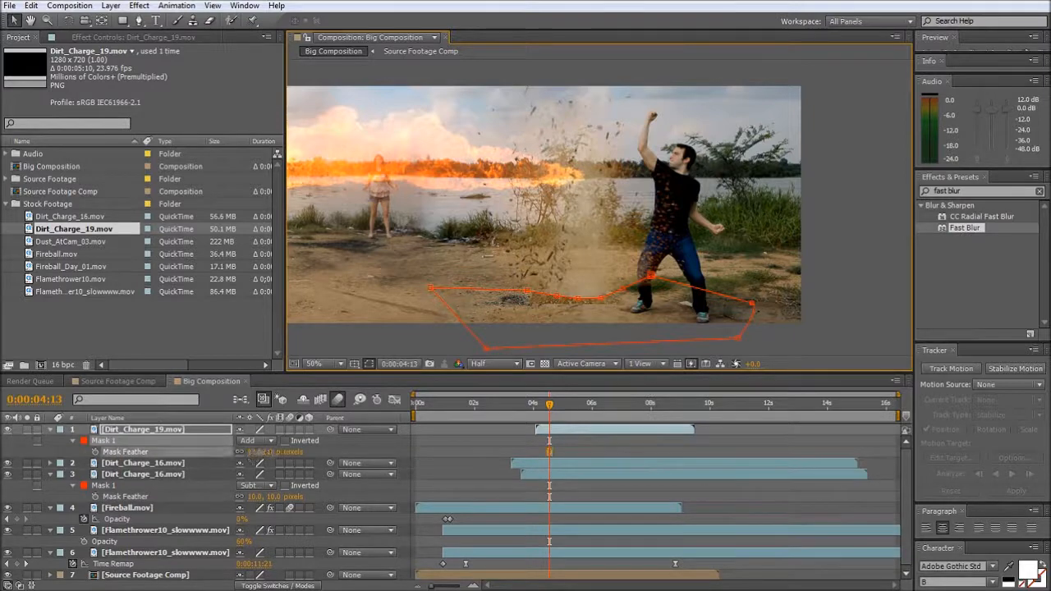
left_click(257, 441)
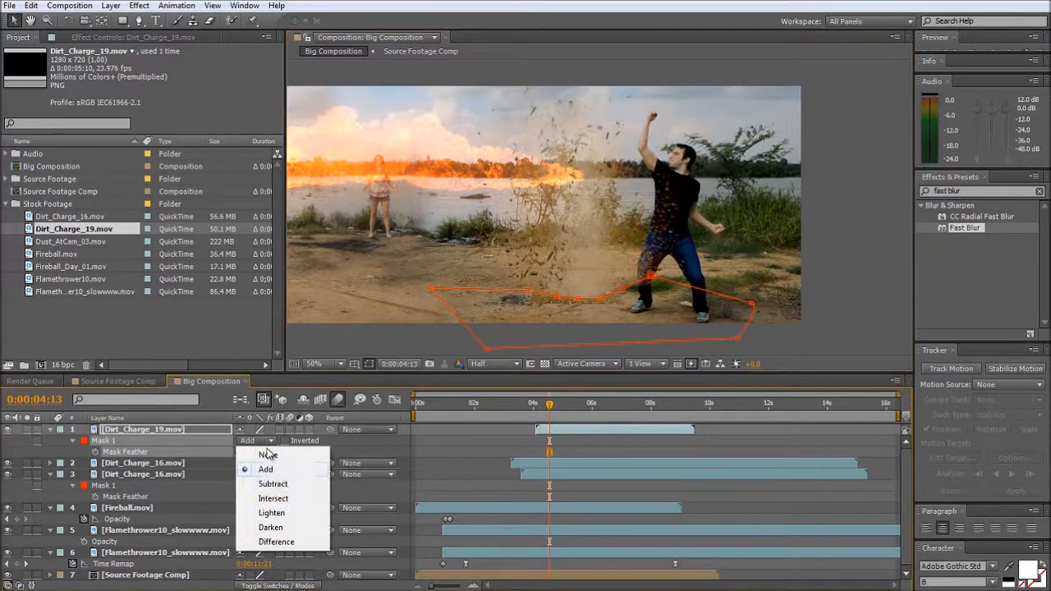
left_click(284, 485)
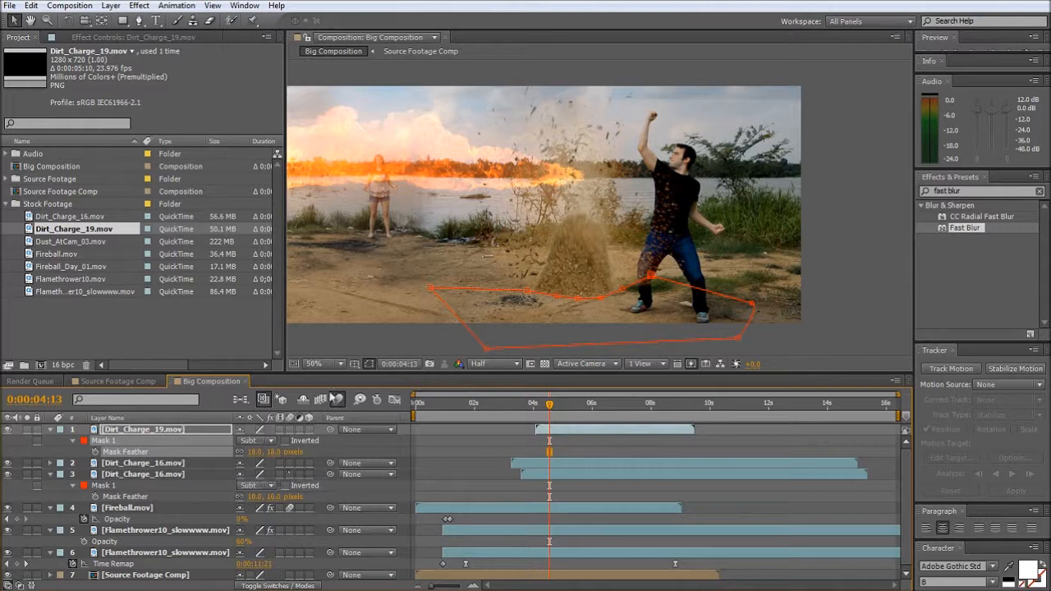
- Place Dirt_Charge_19.mov over the existing dirt burst and reorder it below the topmost Dirt_Charge_16.mov layer
left_click(367, 338)
left_click(566, 263)
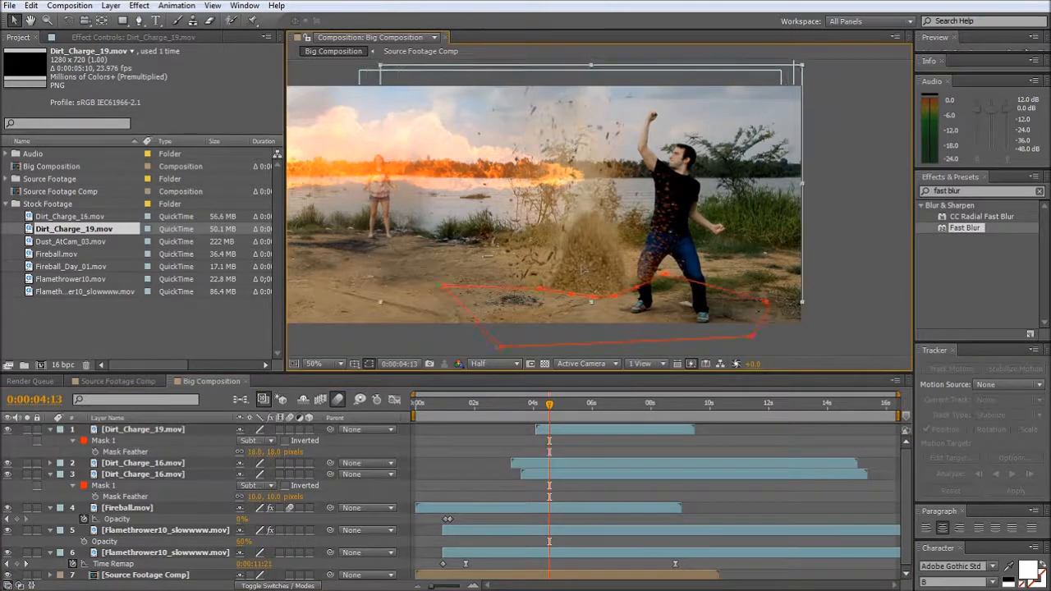
left_click_drag(115, 435, 121, 470)
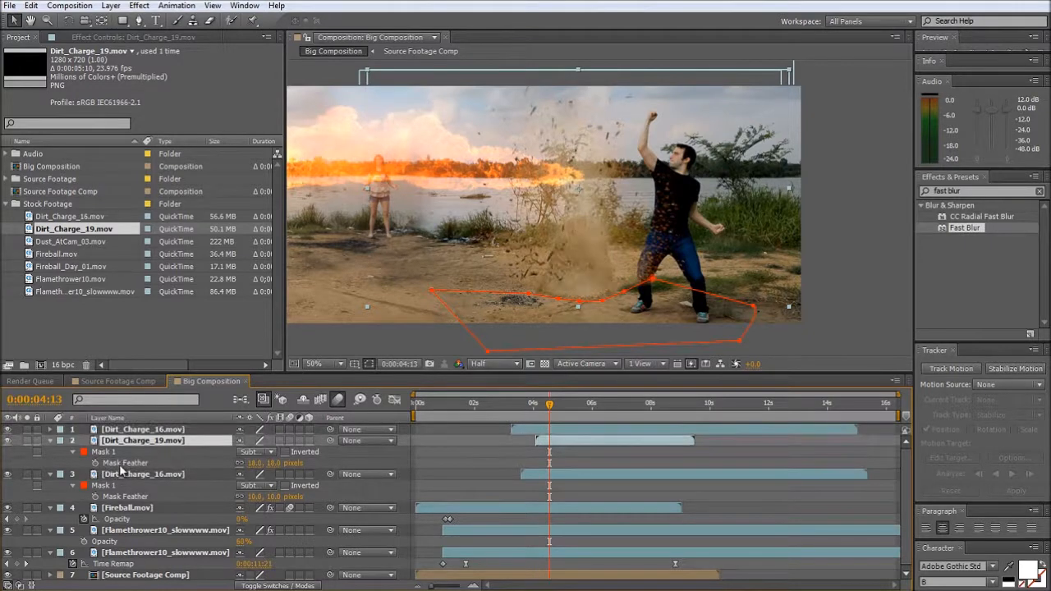
- Retime the bursts so both Dirt_Charge_16.mov layers start slightly later and Dirt_Charge_19.mov slightly earlier, all just before 4 seconds
mouse_move(538, 408)
left_mouse_down()
mouse_move(507, 408)
mouse_move(544, 409)
mouse_move(531, 422)
left_mouse_up()
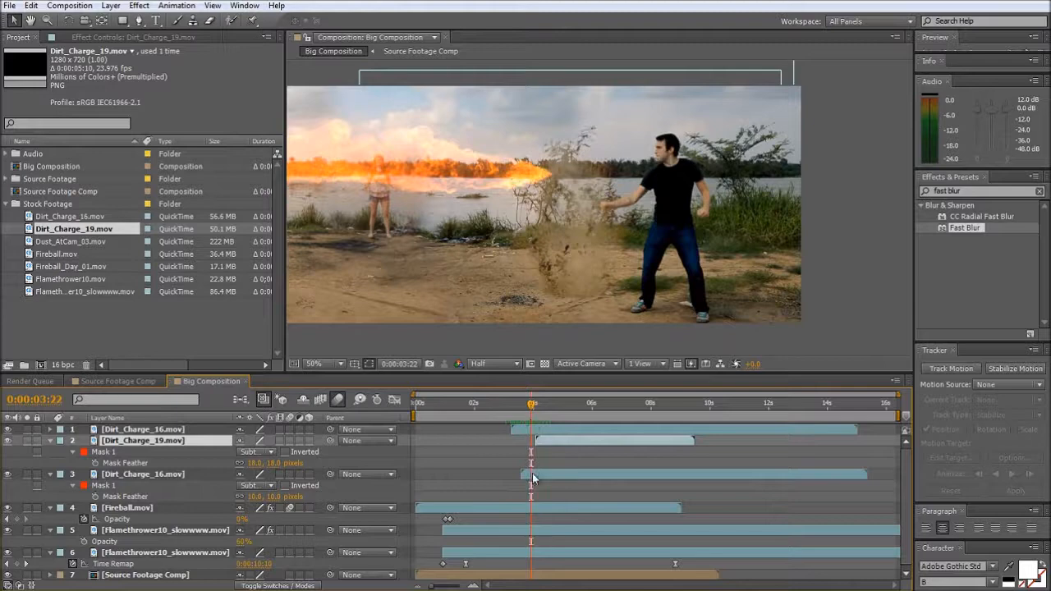
left_click_drag(532, 476, 540, 476)
mouse_move(538, 431)
left_mouse_down()
mouse_move(549, 431)
mouse_move(543, 442)
left_mouse_up()
left_click_drag(532, 405, 551, 407)
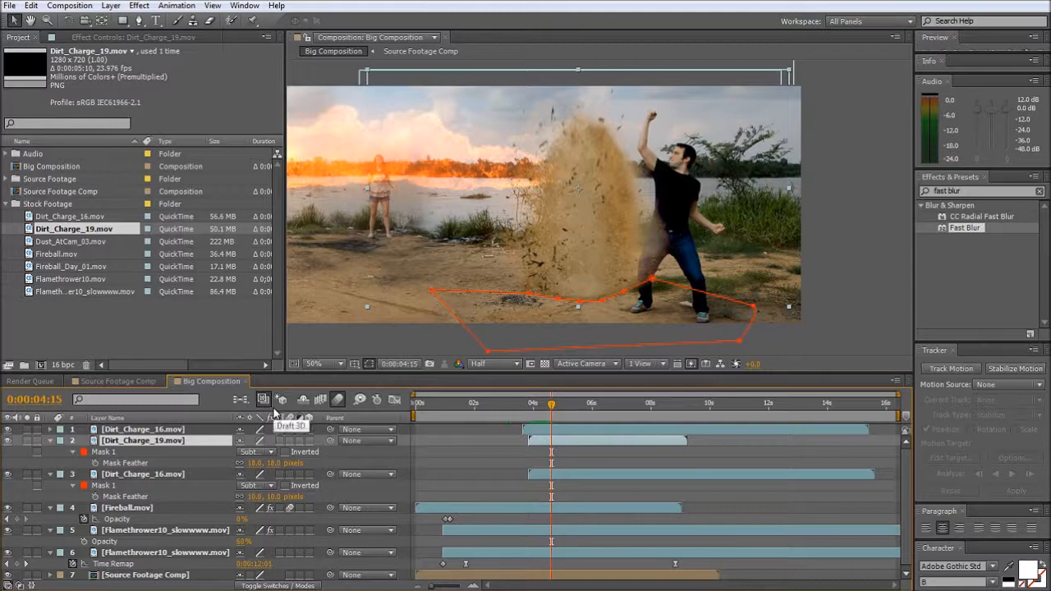
- Duplicate Dirt_Charge_19.mov twice, staggering the layers so each one starts a fraction of a second after the previous
key("ctrl+d")
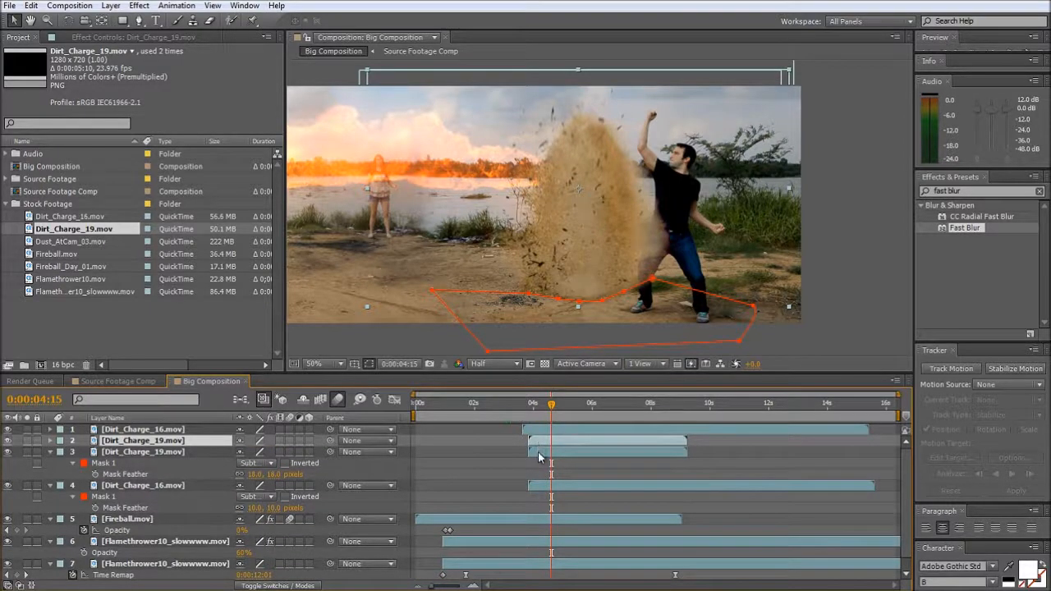
left_click_drag(539, 456, 546, 455)
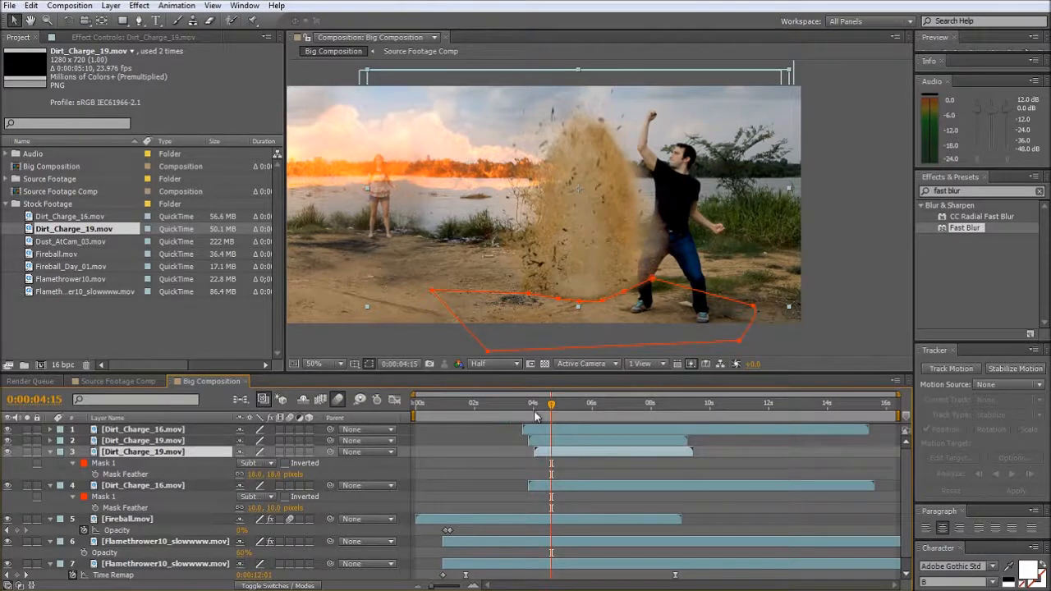
left_click_drag(537, 408, 562, 408)
left_click_drag(551, 456, 556, 462)
key("ctrl+d")
left_click_drag(535, 407, 566, 413)
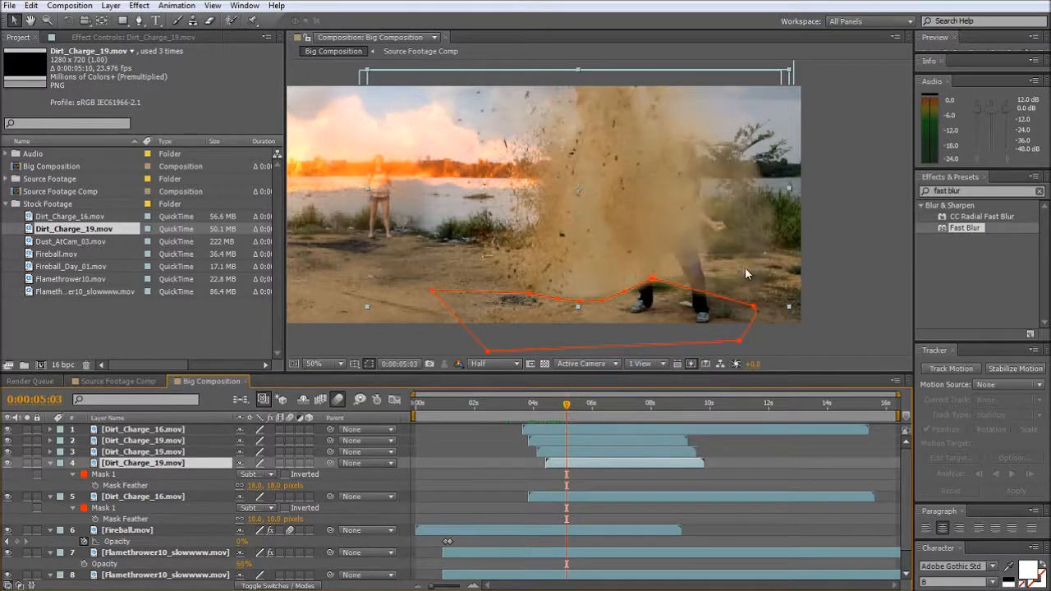
- Lower the mask points by the man's legs on the topmost Dirt_Charge_16.mov and Dirt_Charge_19.mov layers so the dirt covers his legs
left_click(854, 244)
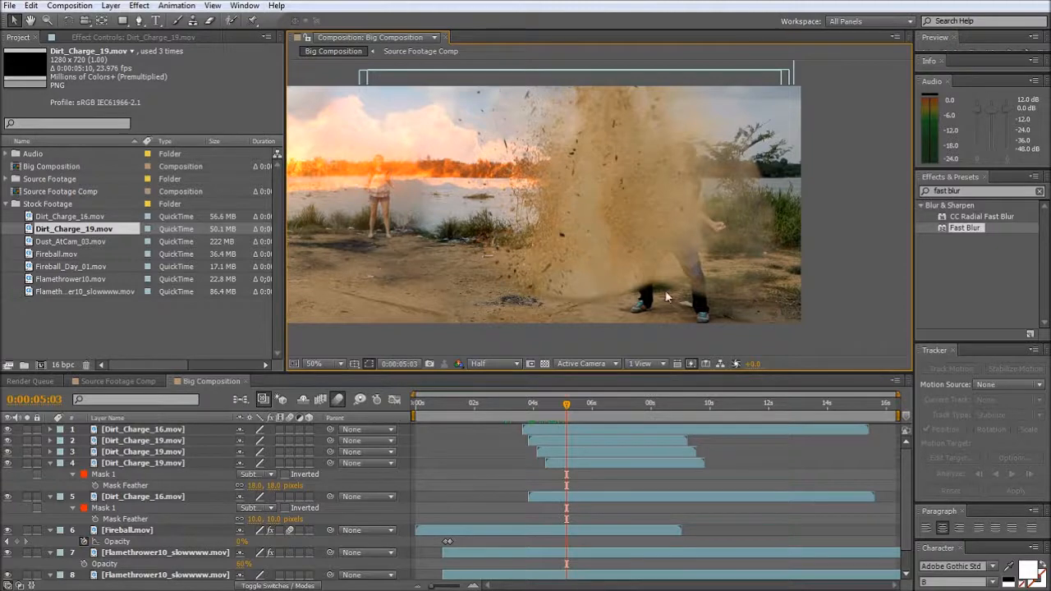
left_click(583, 276)
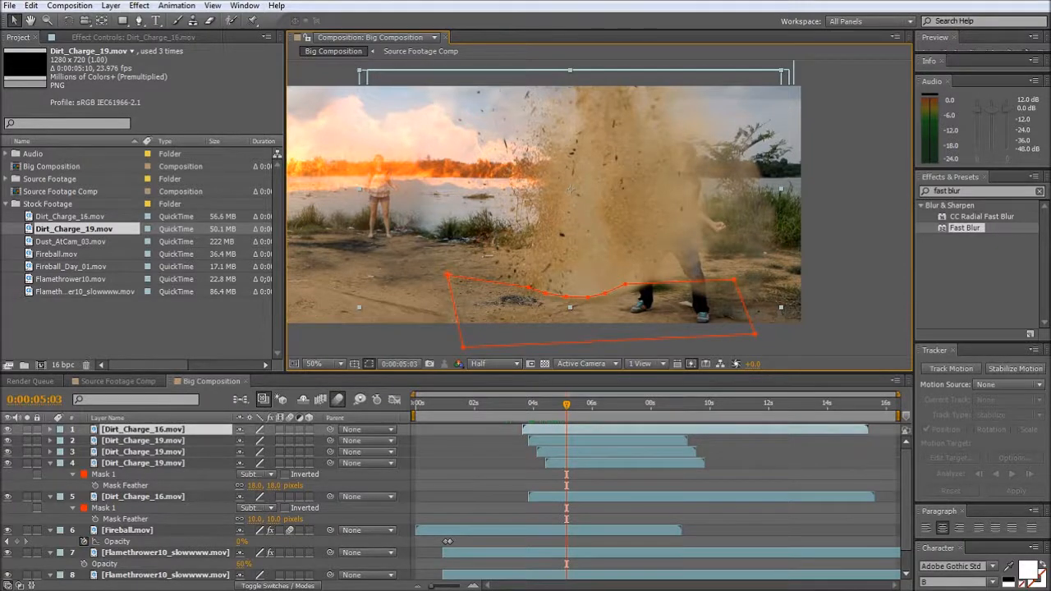
left_click_drag(625, 285, 619, 311)
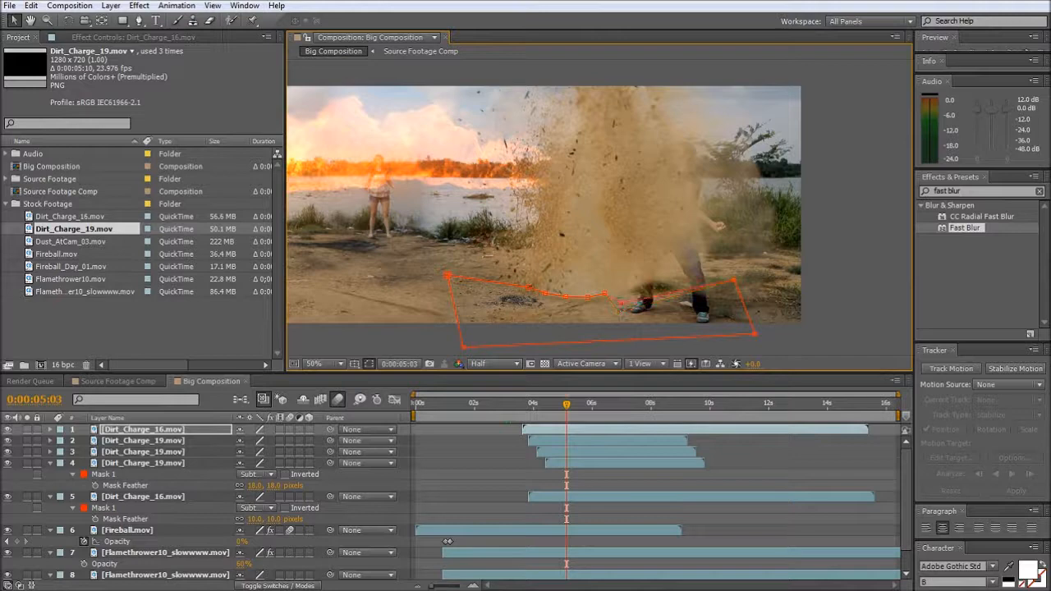
left_click(153, 440)
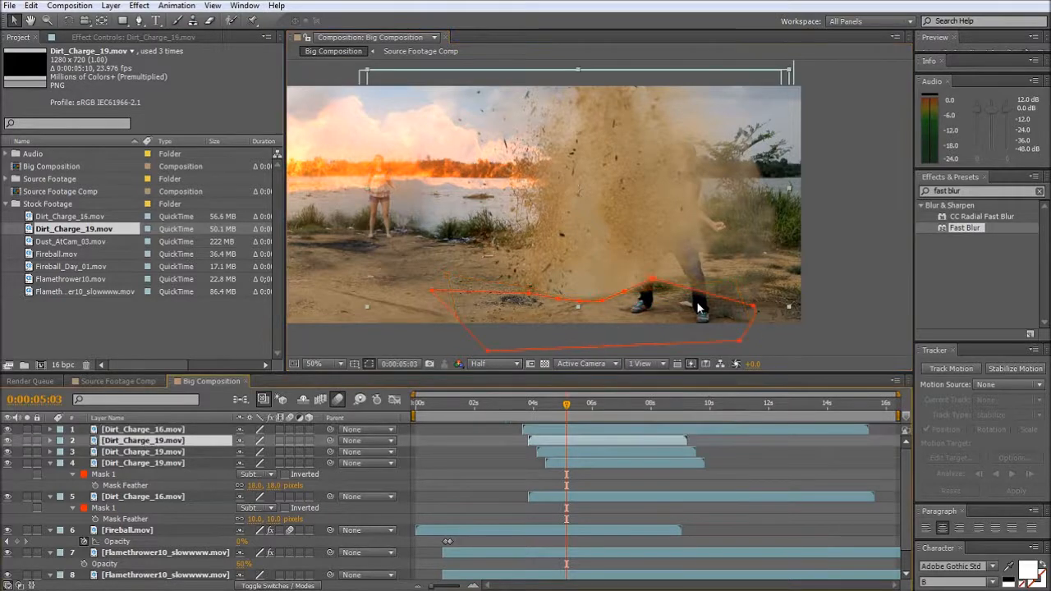
left_click_drag(651, 280, 613, 312)
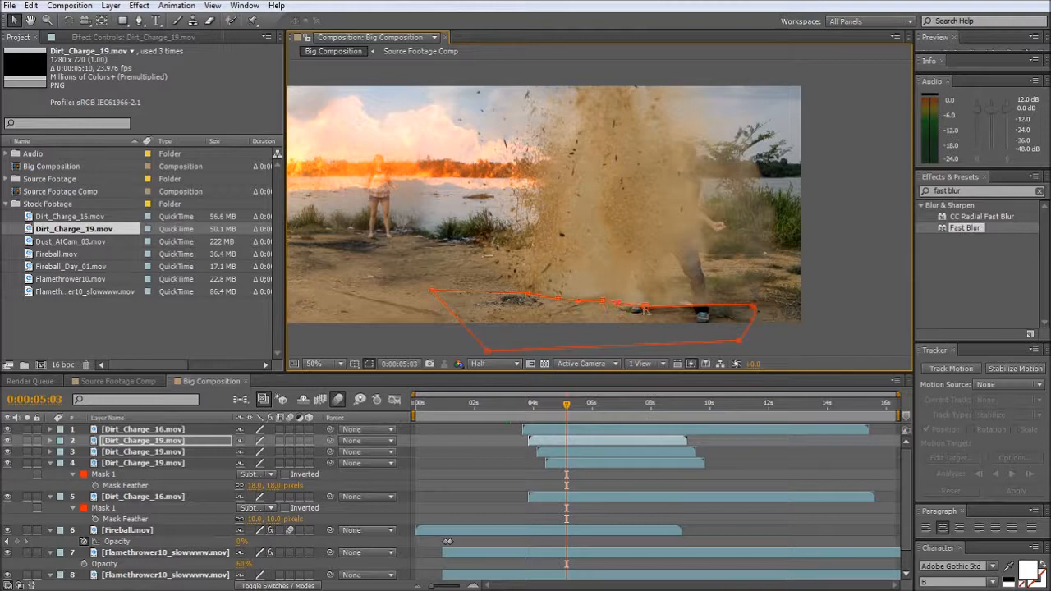
left_click(850, 257)
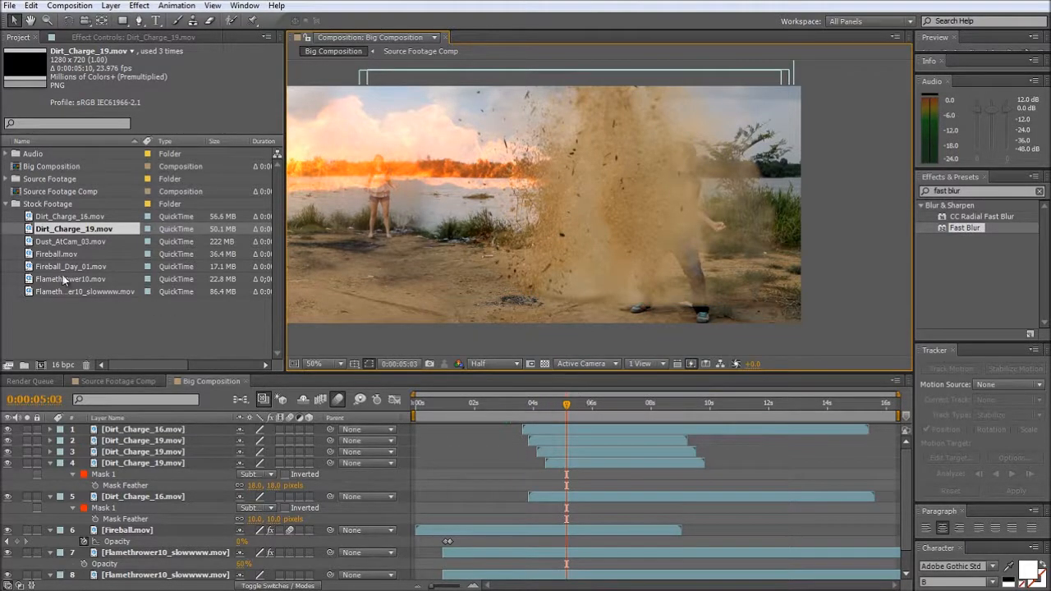
- Add Dust_AtCam_03.mov as the top layer starting at about 5 seconds and give it a full-layer rectangular mask
left_click_drag(56, 243, 585, 208)
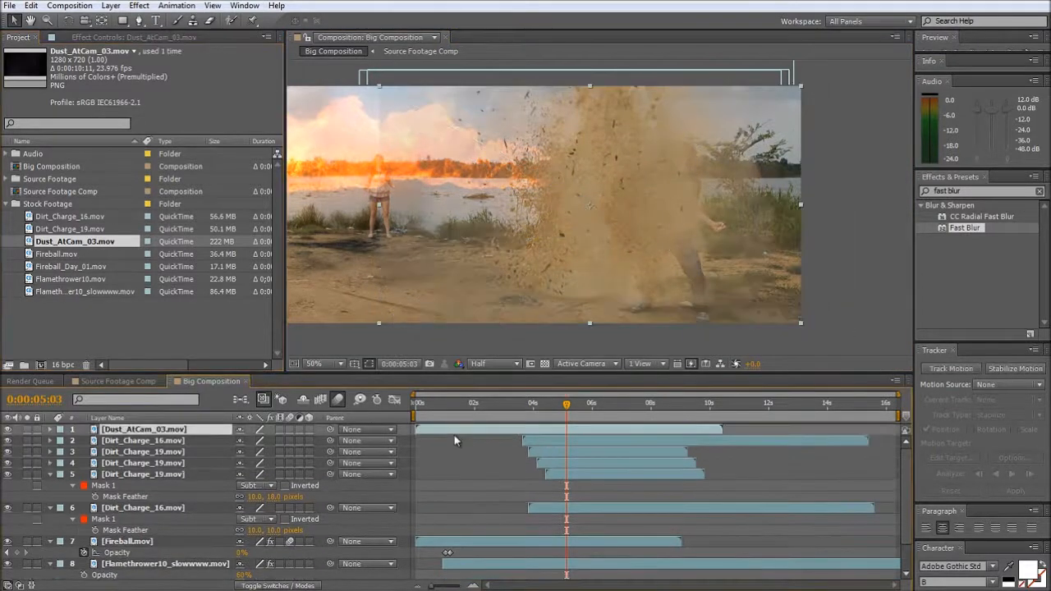
left_click_drag(454, 435, 601, 432)
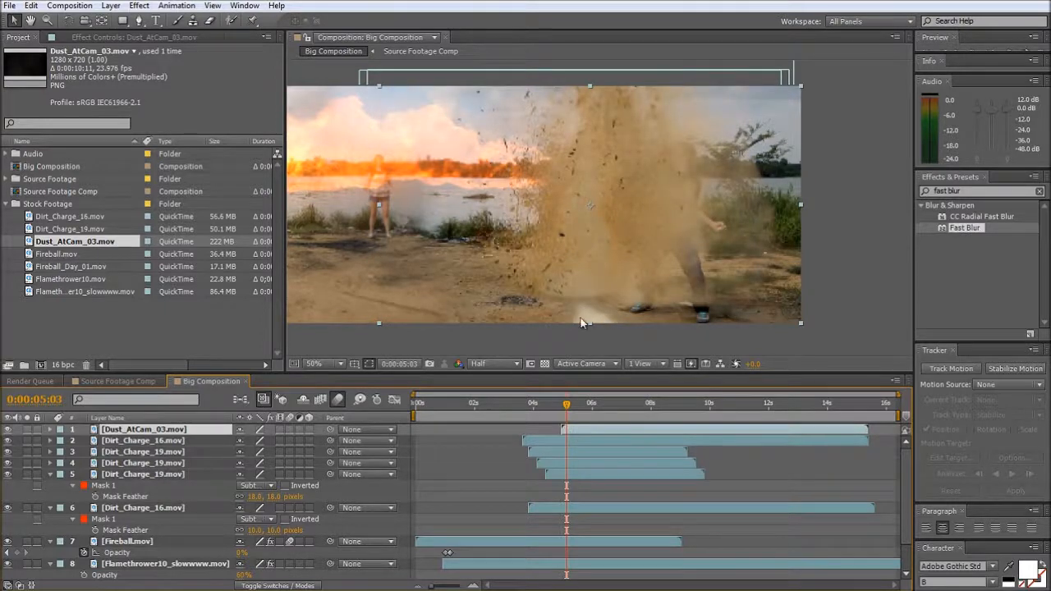
double_click(122, 20)
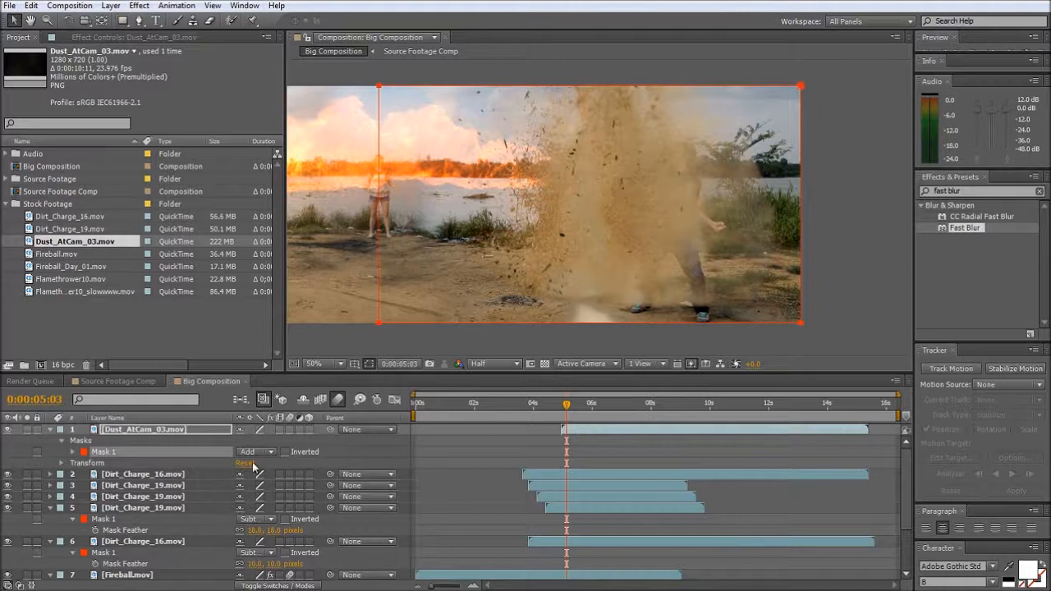
- Set the dust mask to Feather 122 and Expansion -28 pixels, and move Dust_AtCam_03.mov to start just after 4 seconds
left_click(73, 453)
left_click_drag(253, 474, 322, 477)
left_click_drag(243, 499, 220, 498)
left_click_drag(567, 405, 535, 412)
left_click(566, 433)
- Select all Dirt_Charge layers together and move them slightly down in the frame, to the ground by the man's feet
left_click(142, 521)
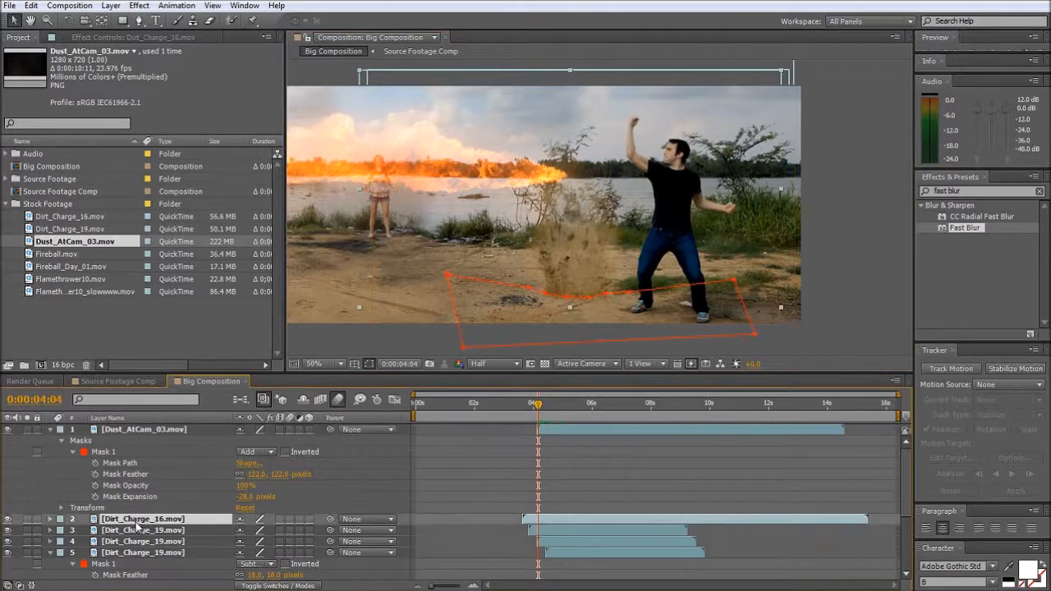
scroll(131, 546, "down", 1)
scroll(129, 559, "down", 2)
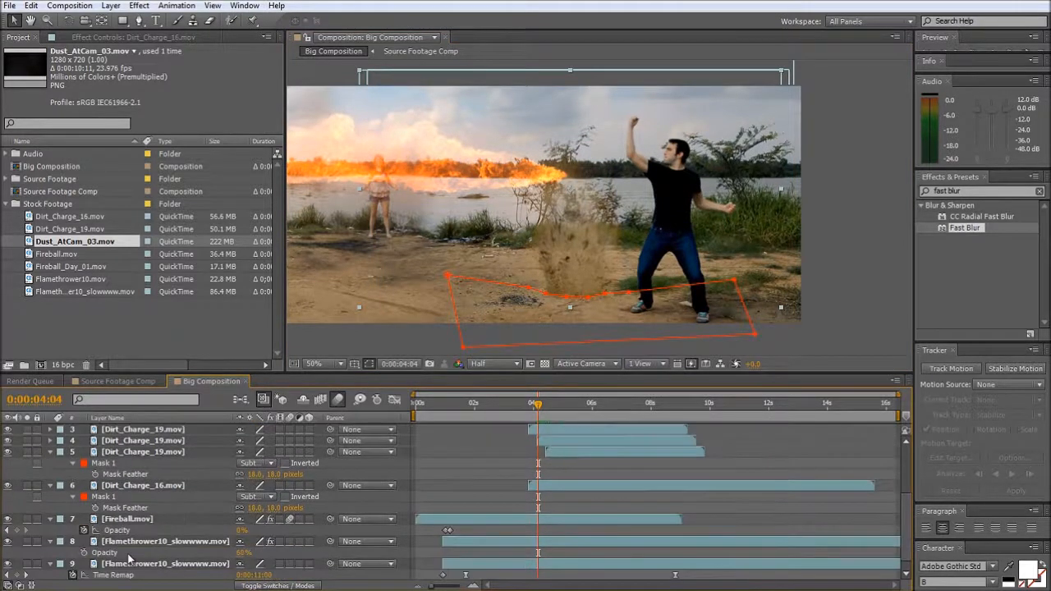
double_click(138, 487)
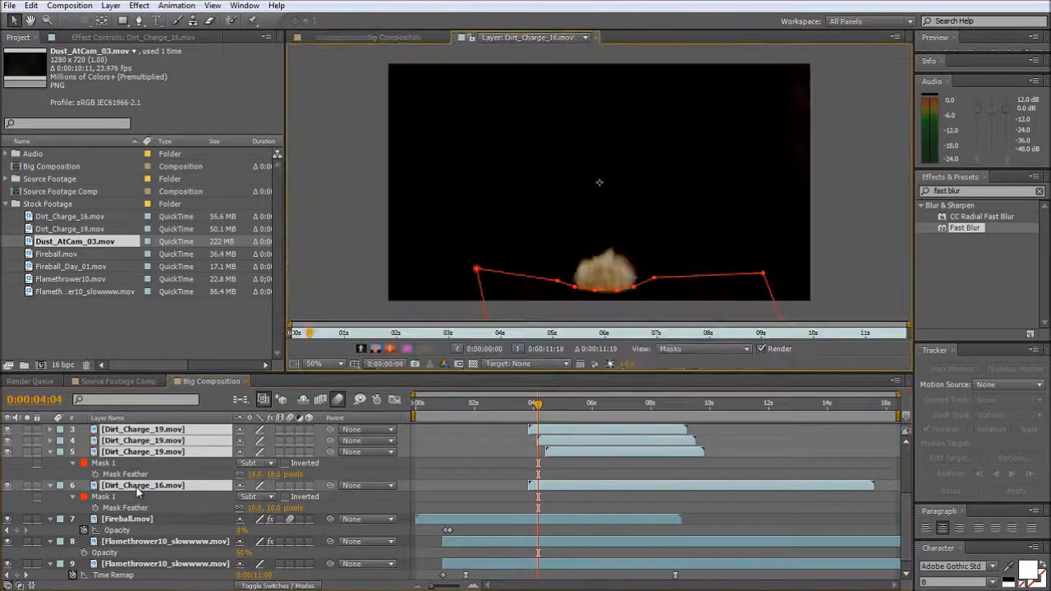
left_click(595, 37)
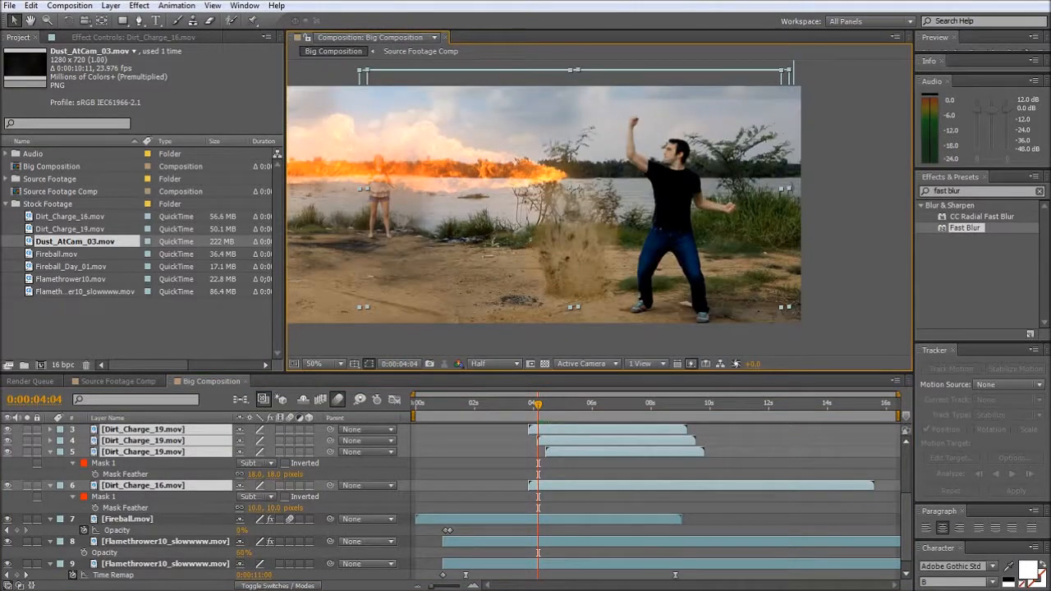
left_click_drag(571, 262, 575, 296)
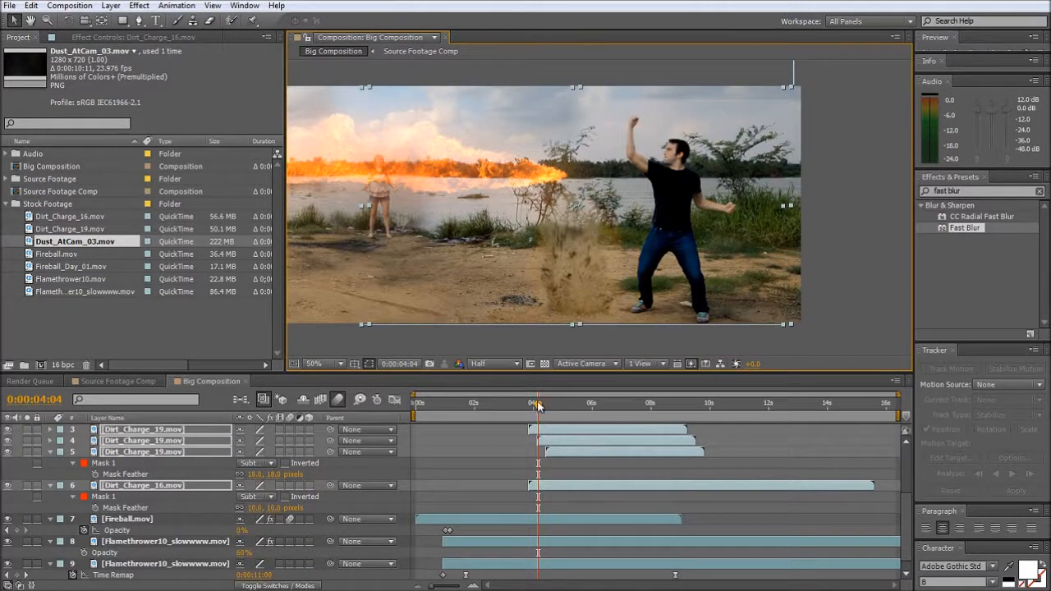
- Check the burst at frame 0:00:04:10 and move Dust_AtCam_03.mov slightly earlier, starting at about 4 seconds
left_click_drag(537, 406, 547, 413)
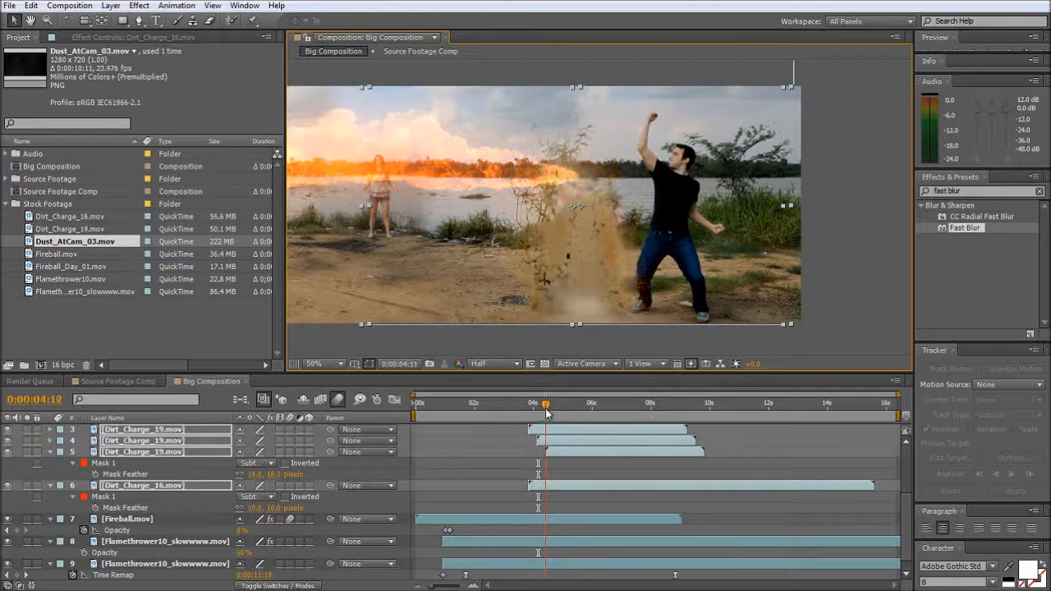
mouse_move(565, 486)
left_mouse_down()
mouse_move(494, 491)
mouse_move(600, 484)
mouse_move(561, 488)
left_mouse_up()
left_click(587, 502)
scroll(515, 503, "up", 3)
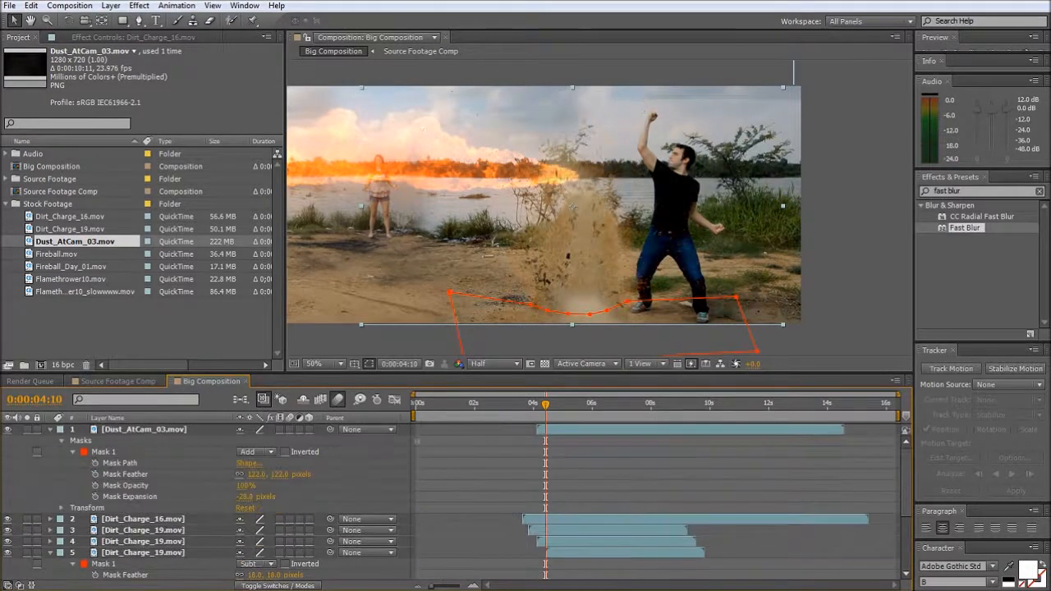
left_click(594, 431)
left_click_drag(594, 431, 589, 430)
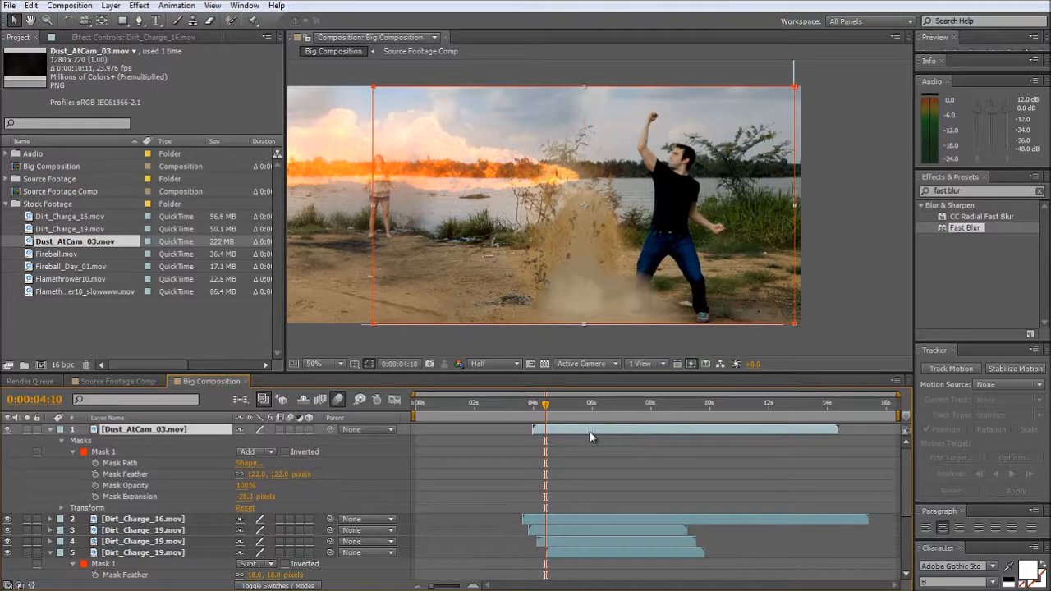
- Lower the opacity of Dust_AtCam_03.mov to 68% and scrub back to 0:00:04:08
key("t")
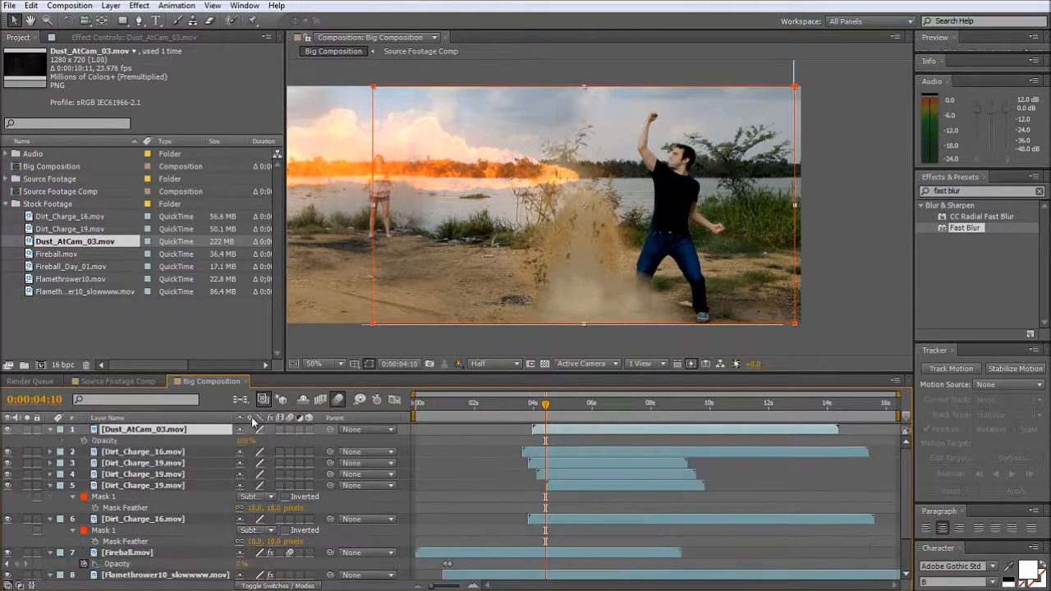
left_click_drag(244, 441, 218, 441)
left_click_drag(546, 405, 543, 431)
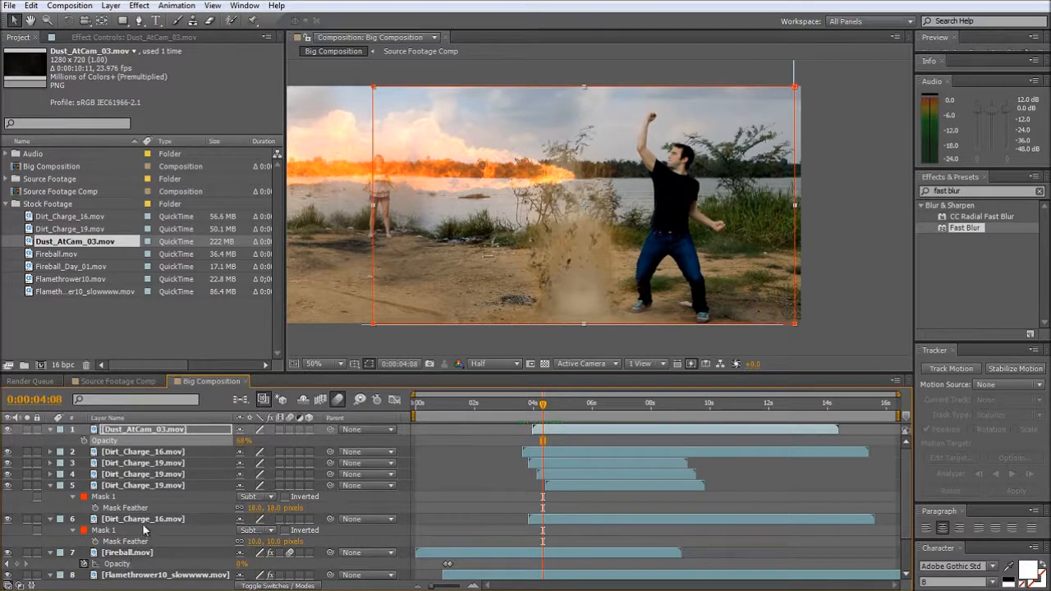
- Move the last Time Remap keyframe of the lower flamethrower layer earlier, to about 6.5 seconds
left_click(136, 574)
key("t")
scroll(486, 525, "down", 2)
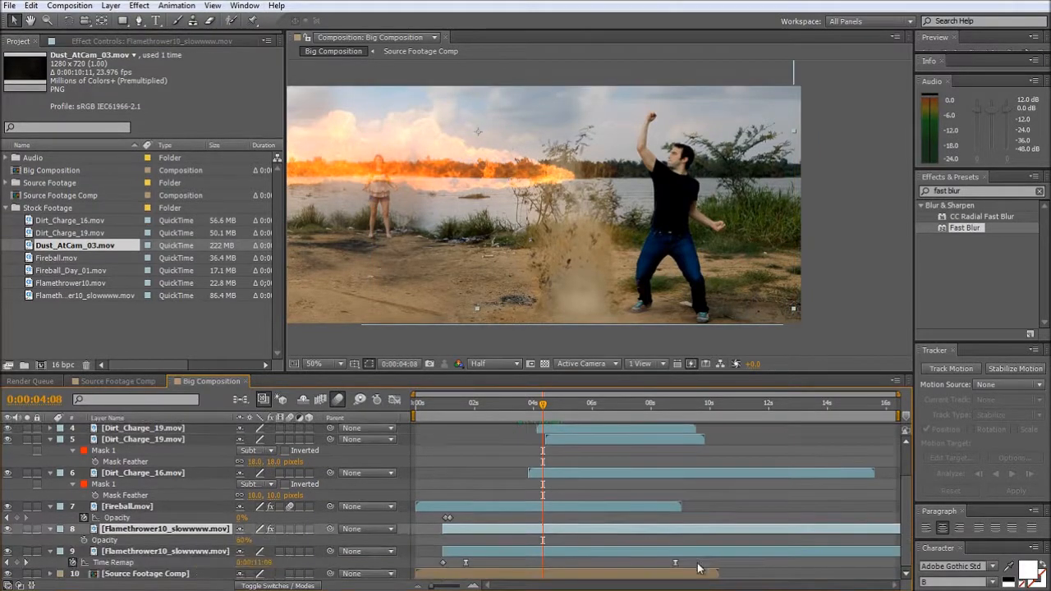
left_click_drag(677, 566, 605, 572)
scroll(569, 485, "up", 4)
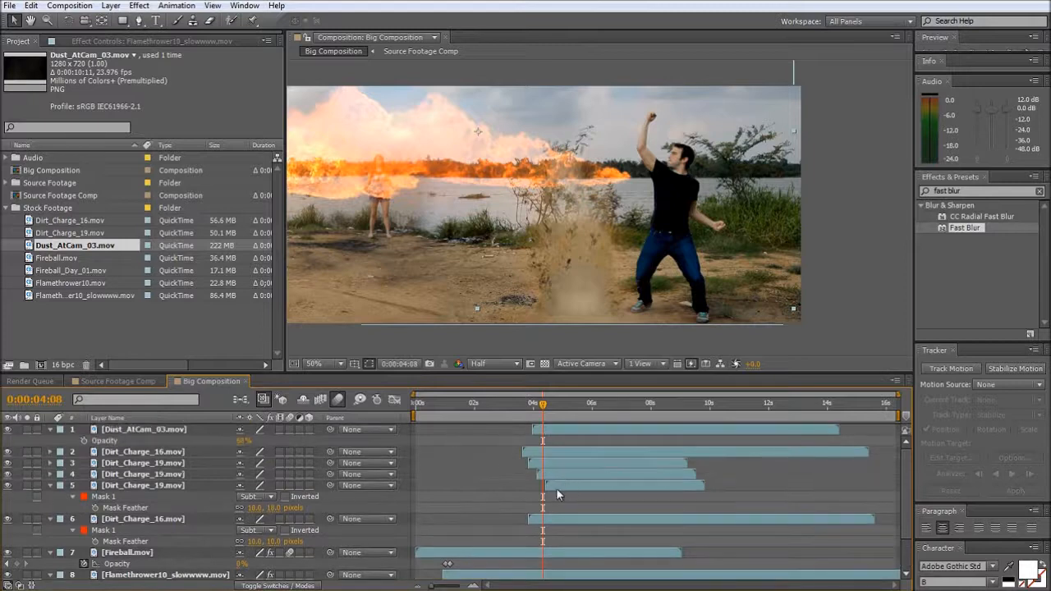
- Select the dust layer and all Dirt_Charge layers and shift them together about half a second earlier
scroll(556, 488, "down", 3)
left_click(125, 484)
scroll(125, 485, "up", 3)
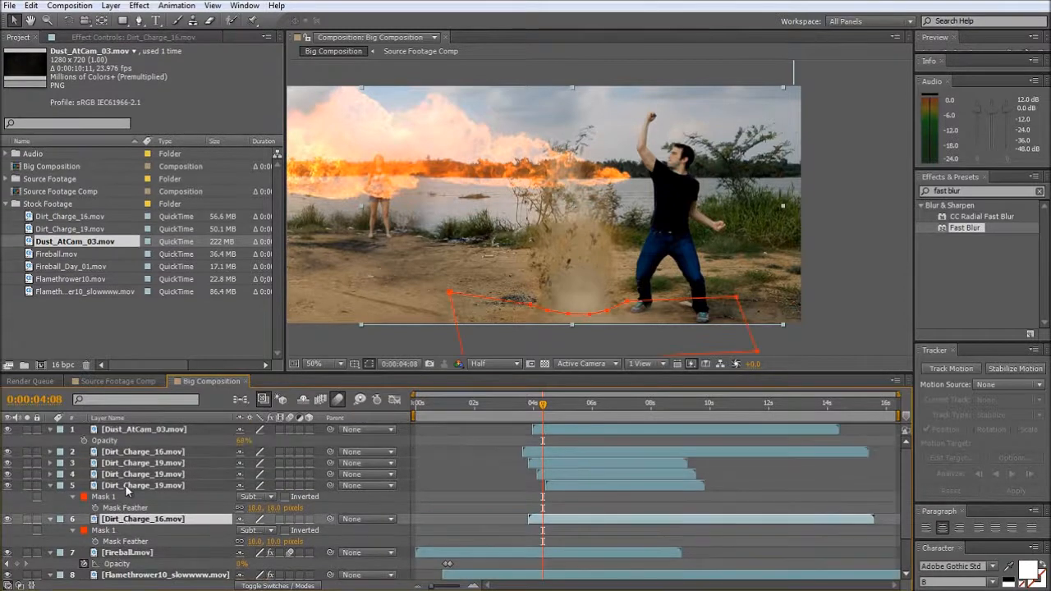
left_click(152, 431, "shift")
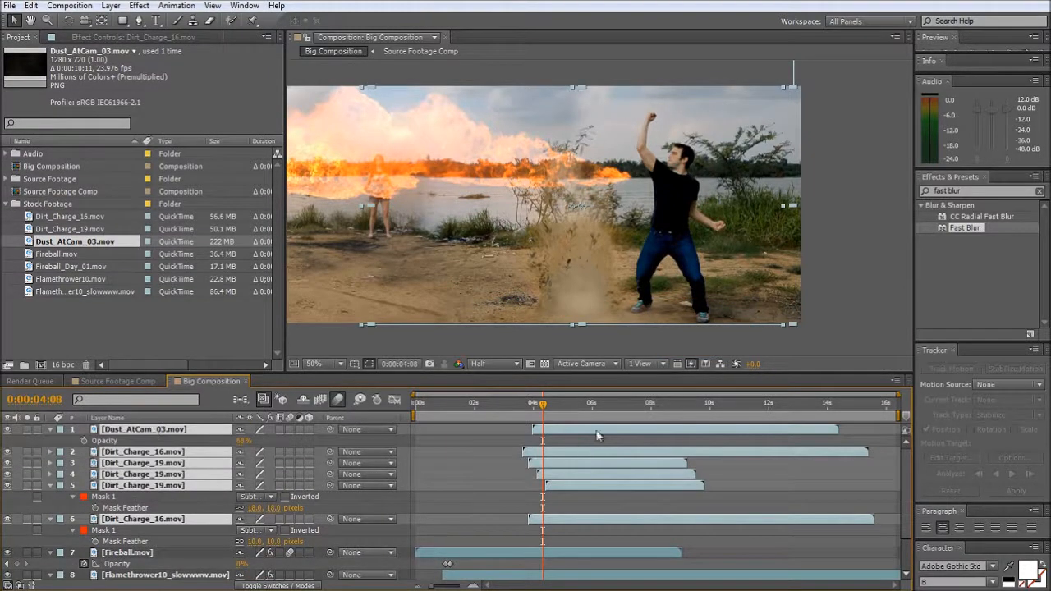
left_click_drag(597, 432, 581, 432)
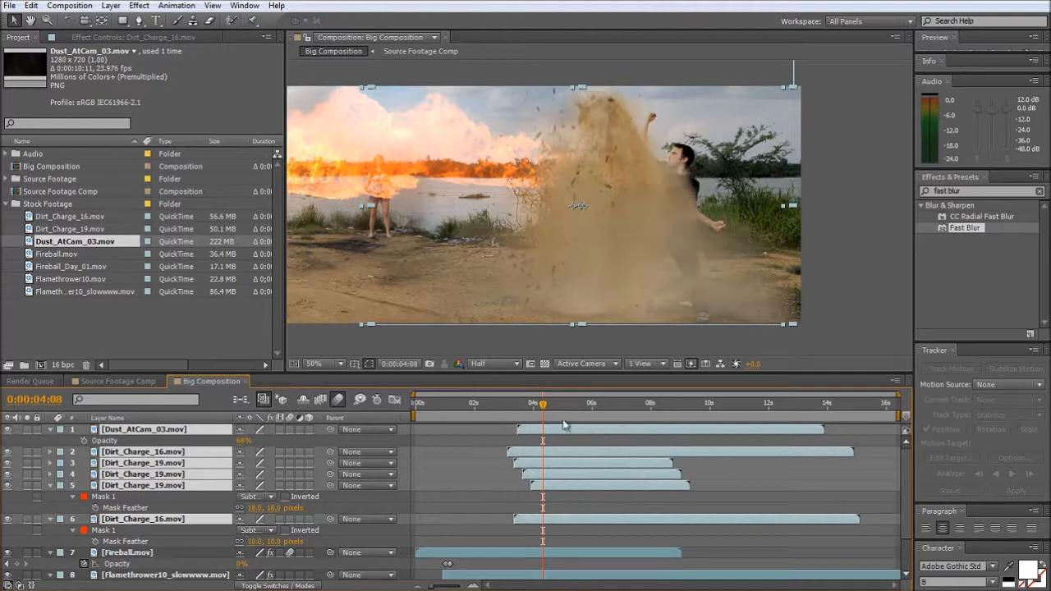
- Shift the Right_footage.mp4 layer slightly earlier in Source Footage Comp to retime the man in black, and return to Big Composition
left_click(486, 402)
left_click_drag(486, 403, 524, 411)
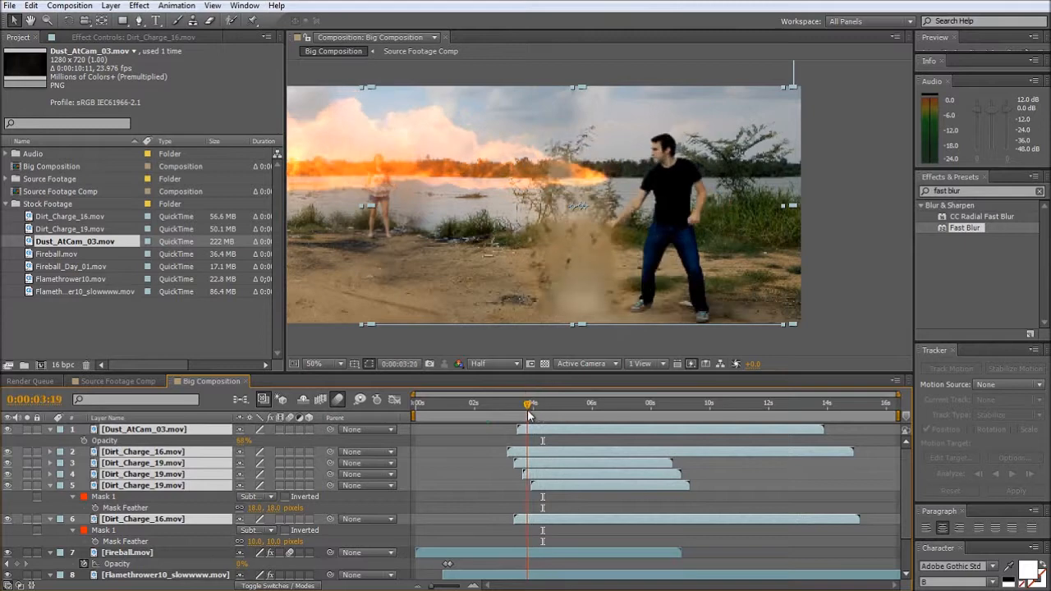
left_click(98, 381)
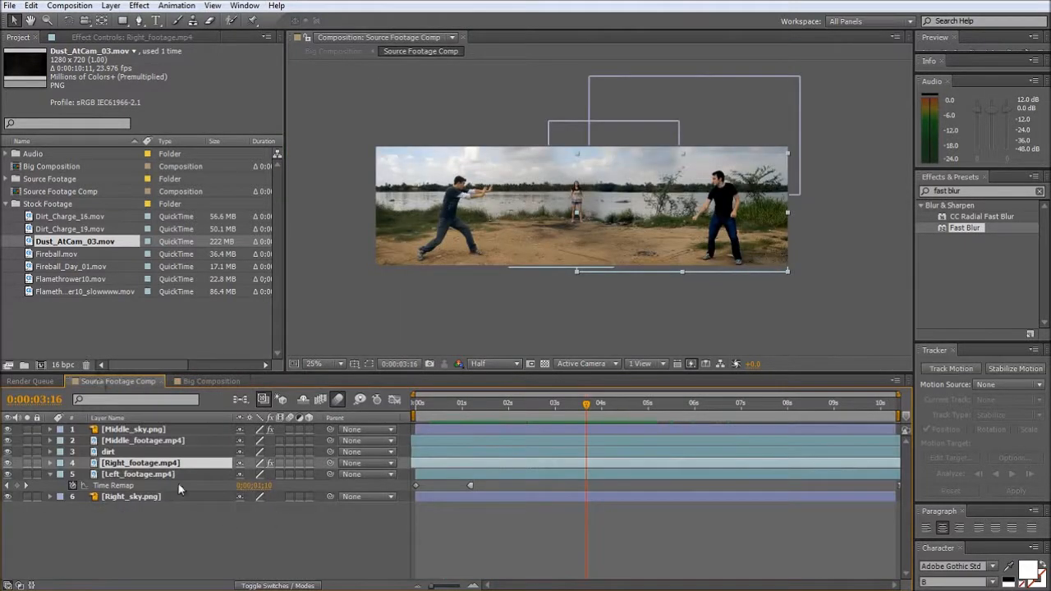
left_click_drag(514, 462, 492, 464)
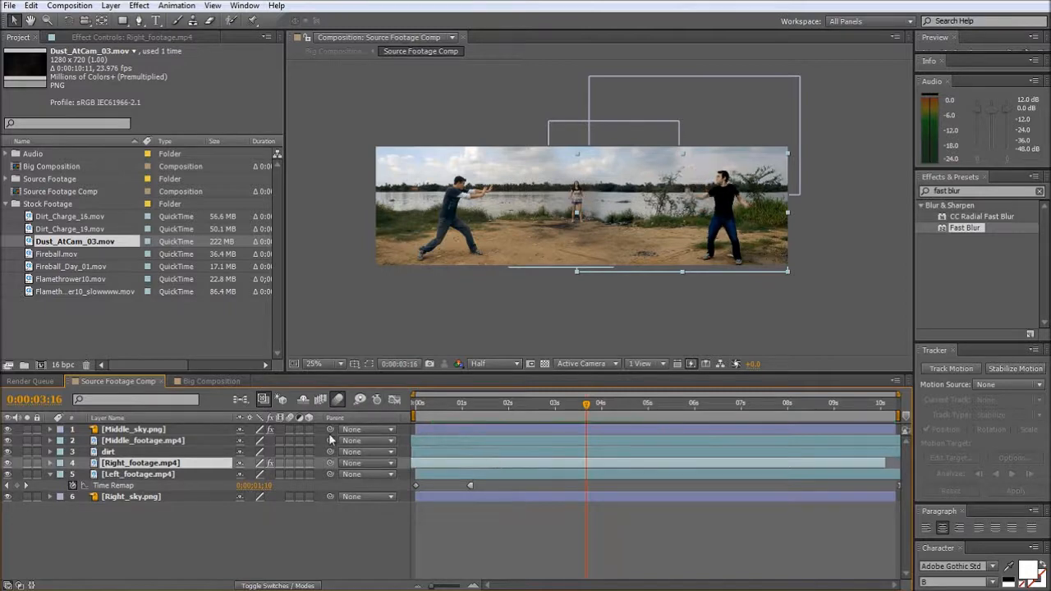
left_click(212, 381)
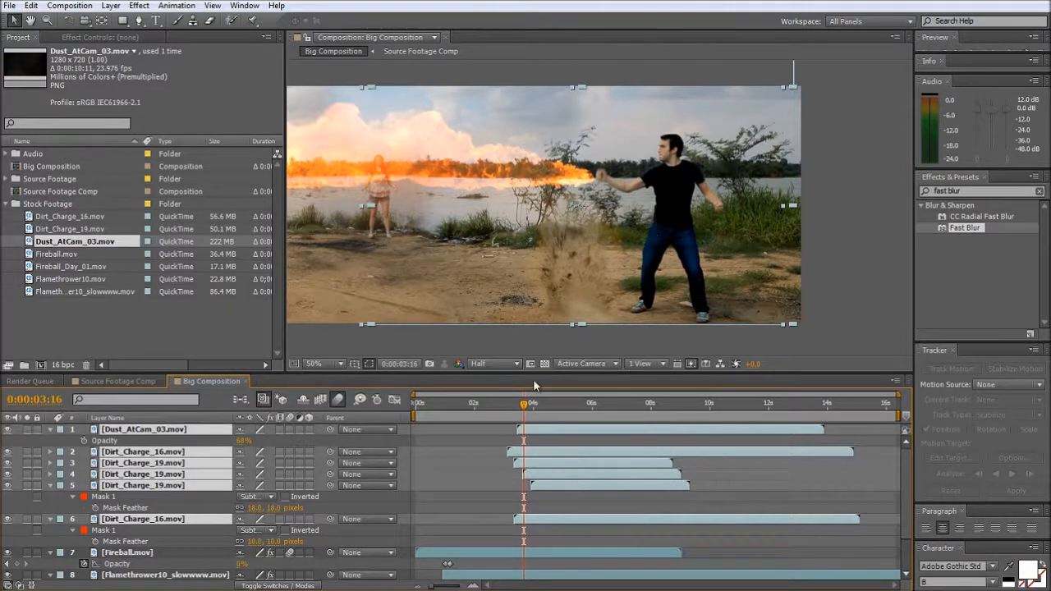
- Move the last Time Remap keyframe of the lower flamethrower layer to about 7.5 seconds and check the burst at 0:00:04:06
left_click_drag(523, 408, 528, 414)
scroll(579, 519, "down", 2)
left_click_drag(603, 562, 637, 563)
mouse_move(530, 405)
left_mouse_down()
mouse_move(550, 409)
mouse_move(541, 407)
left_mouse_up()
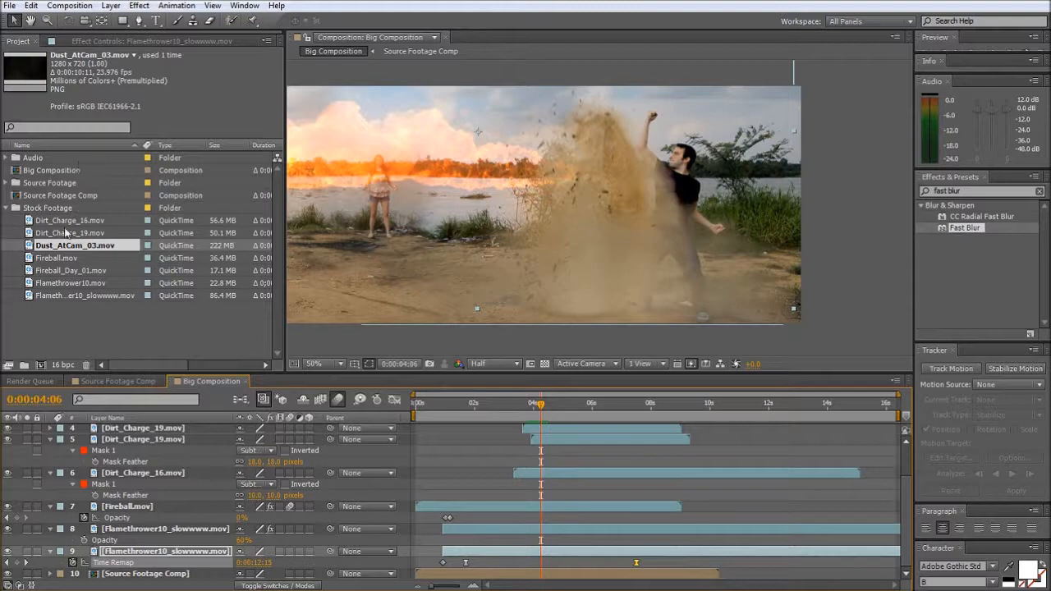
- Add Fireball_Day_01.mov as the uppermost layer, starting at about 4 seconds, and set its blending mode to Add
left_click_drag(59, 271, 584, 158)
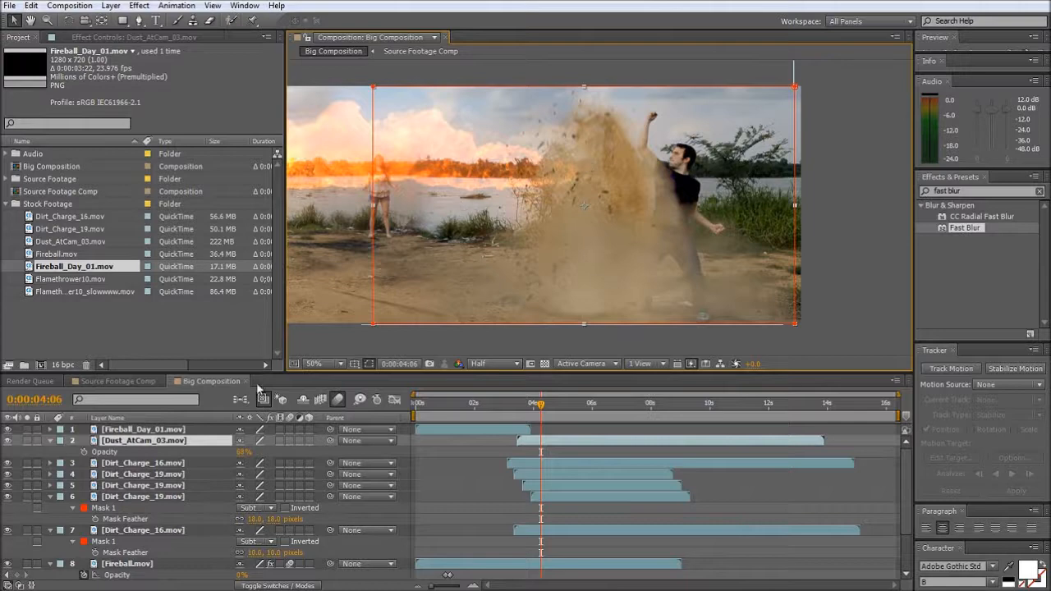
left_click(144, 431)
left_click_drag(479, 427, 603, 436)
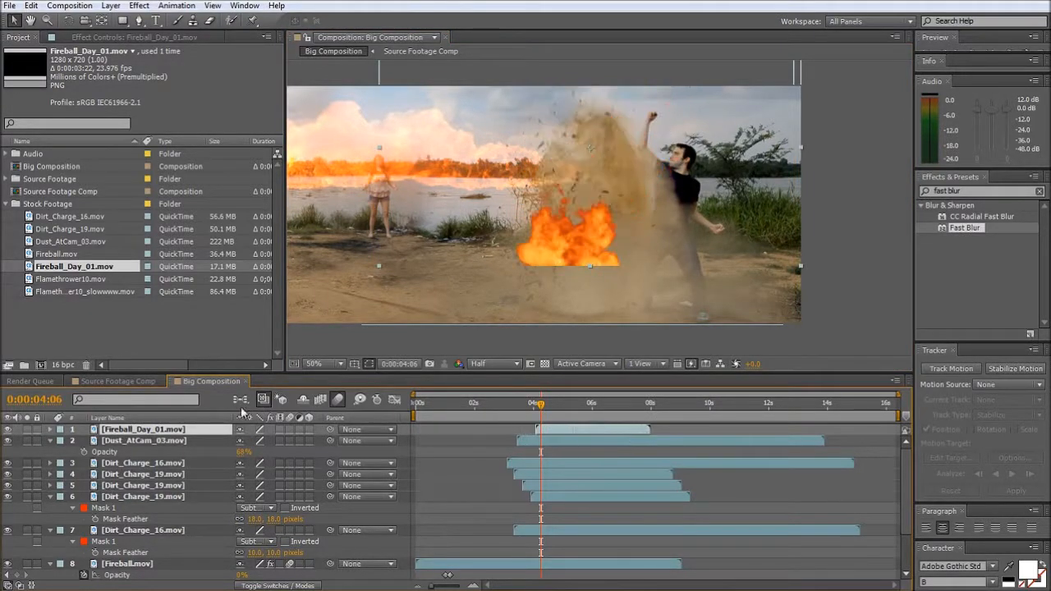
key("F4")
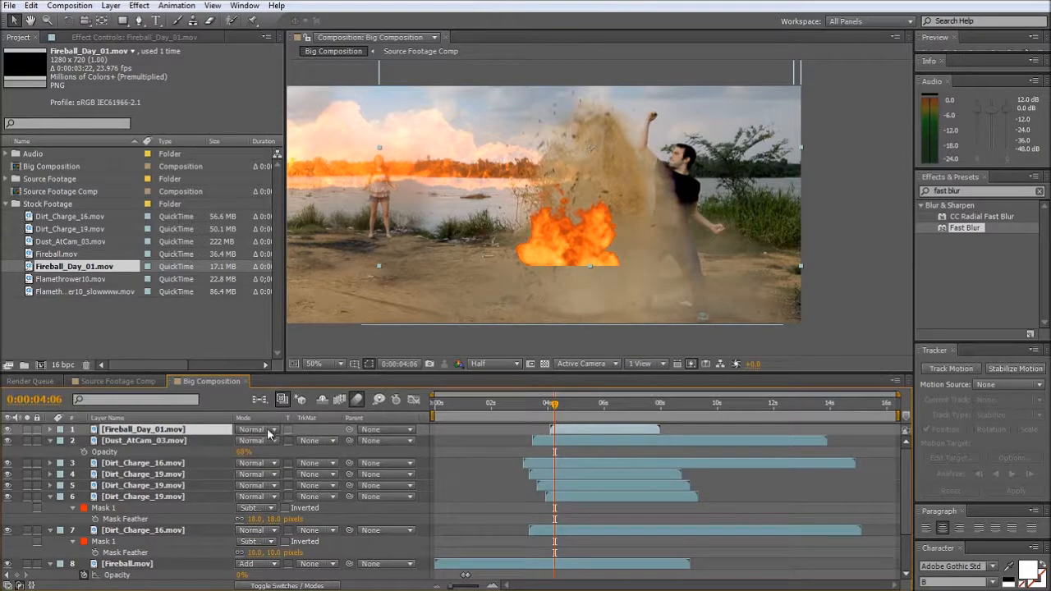
left_click(269, 430)
left_click(312, 178)
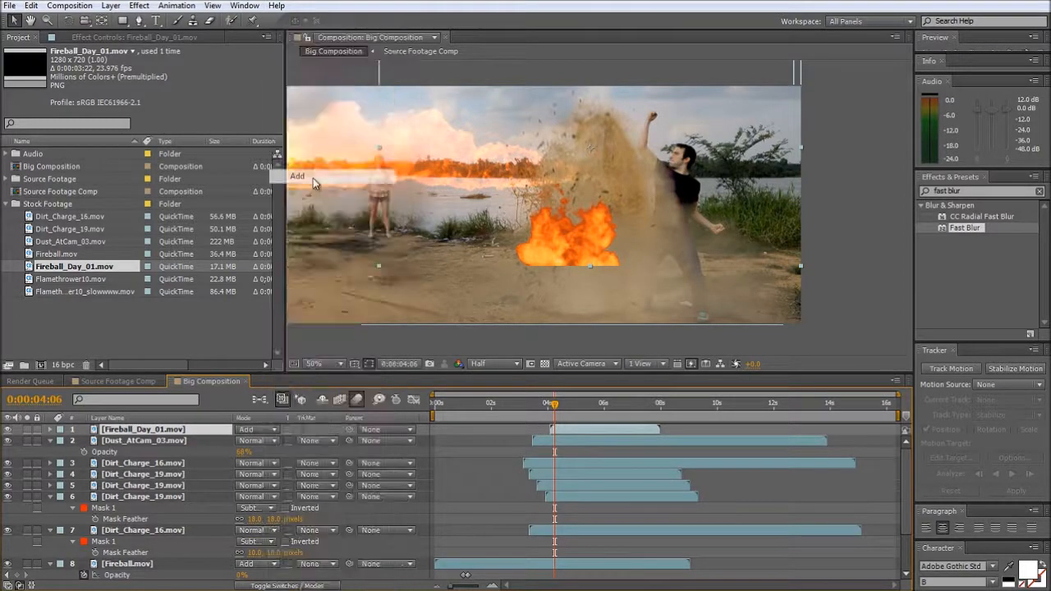
- Scale Fireball_Day_01.mov to 43.1 by 55.0% and position it inside the upper part of the dirt burst
left_click_drag(565, 240, 460, 224)
key("ctrl+z")
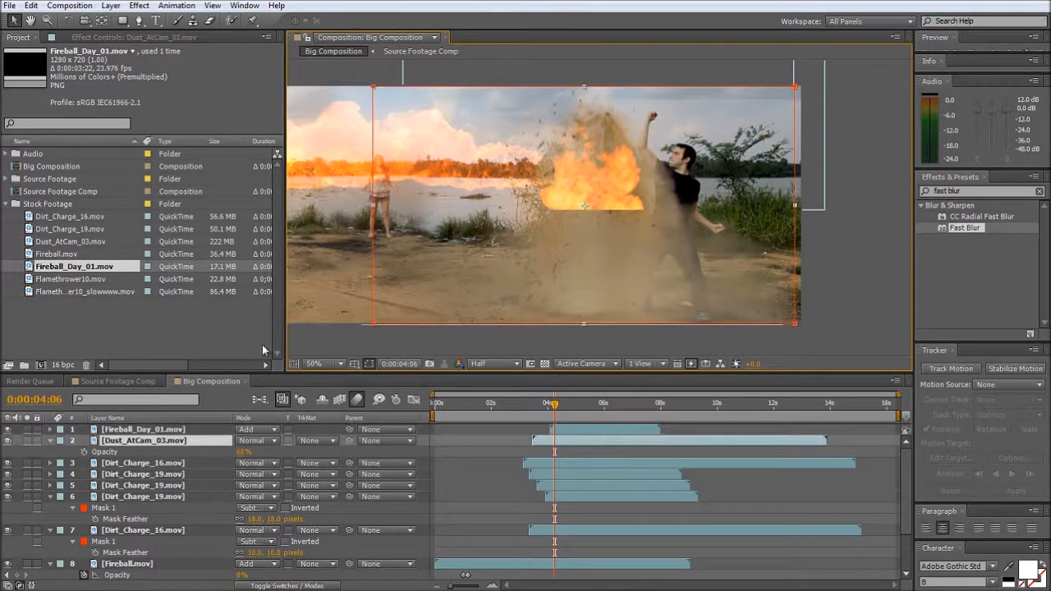
left_click(151, 428)
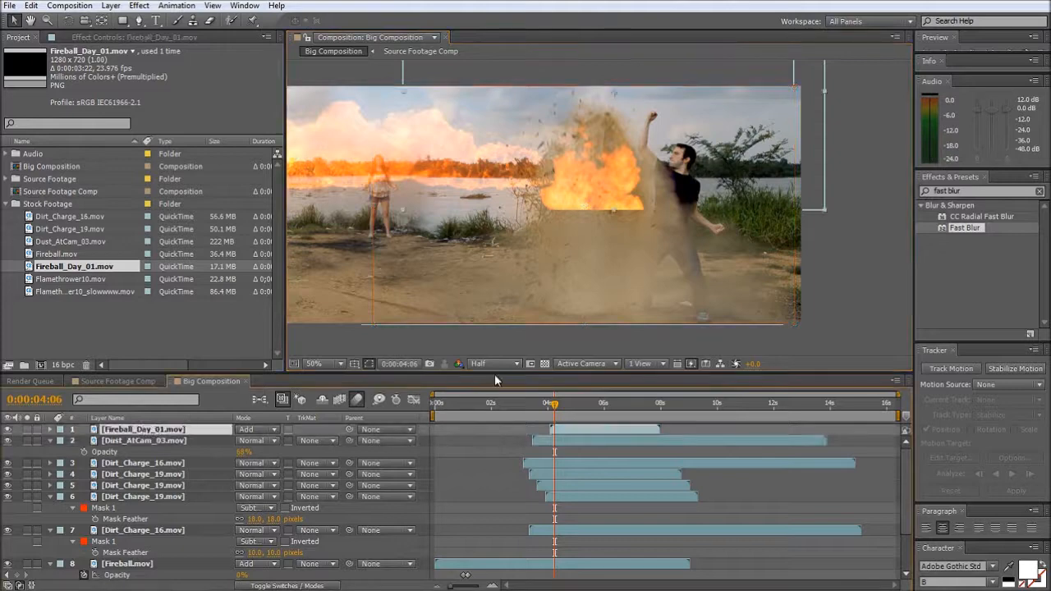
key("s")
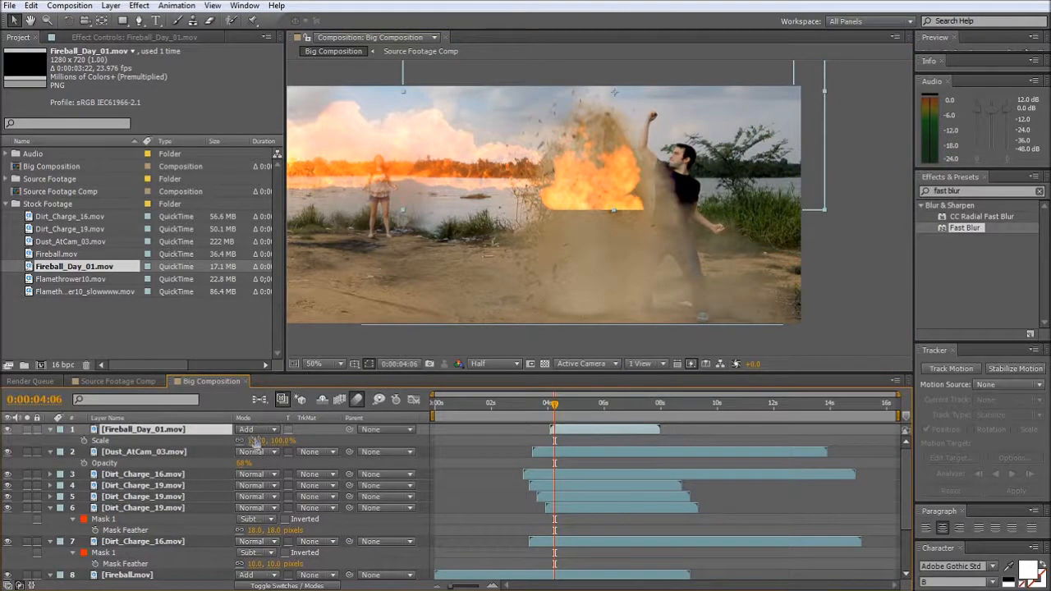
left_click_drag(253, 440, 243, 450)
left_click_drag(578, 170, 618, 170)
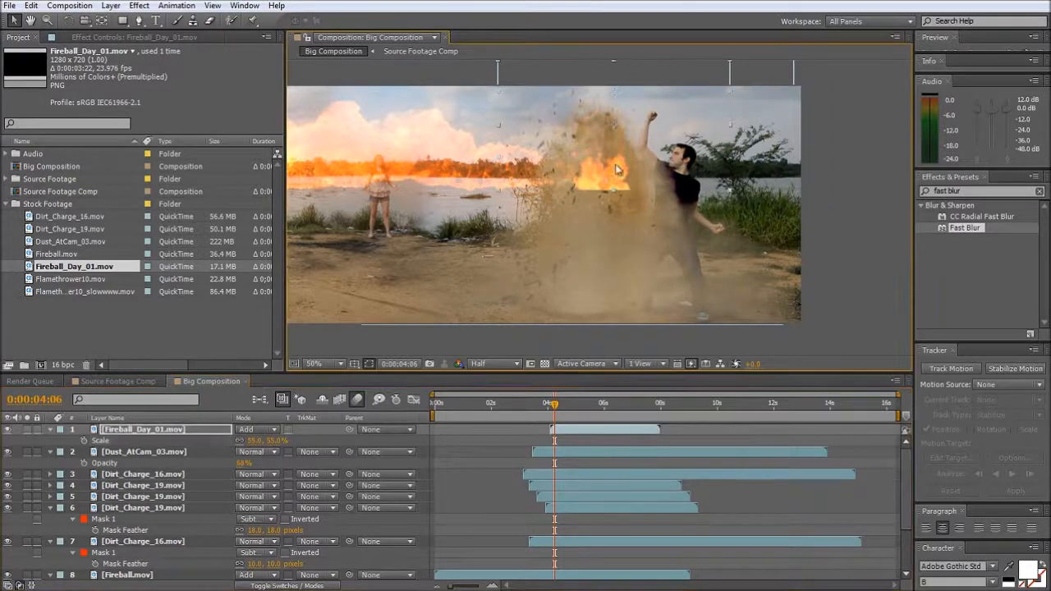
left_click_drag(729, 123, 706, 130)
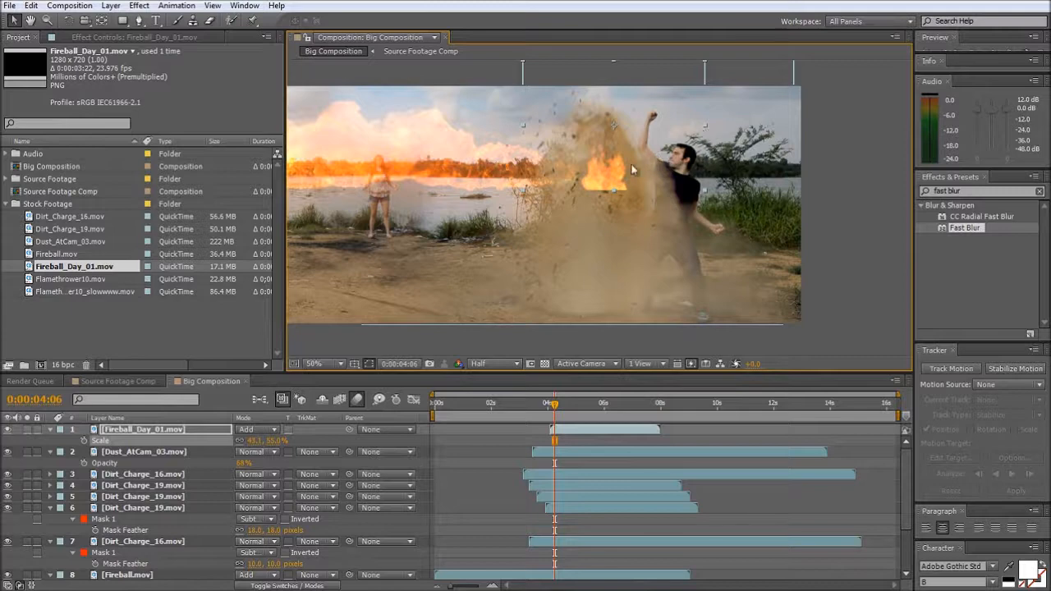
left_click_drag(601, 173, 599, 170)
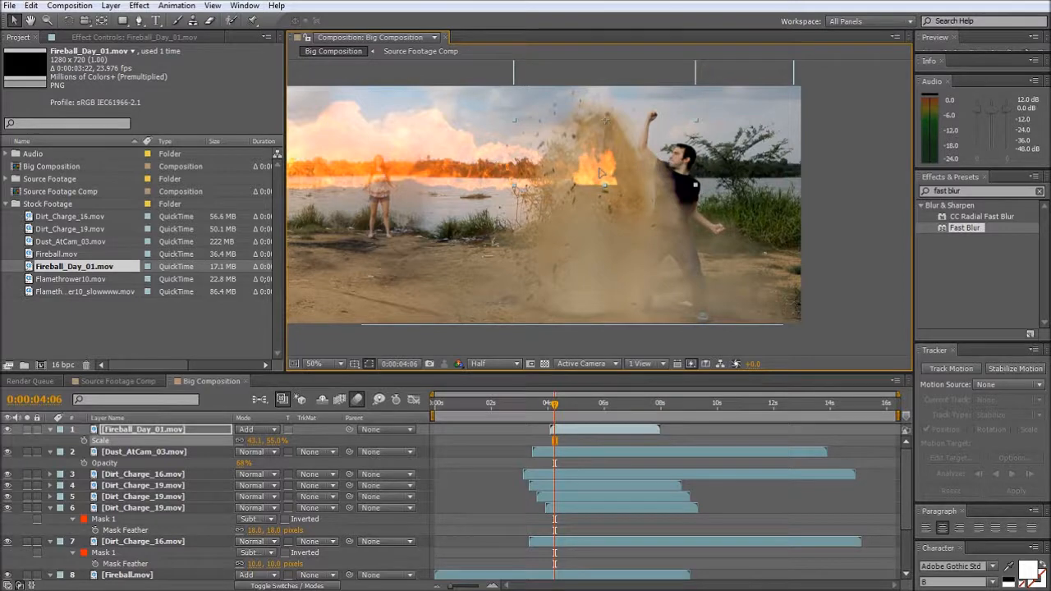
- Start Fireball_Day_01.mov slightly earlier and stack it directly below the uppermost Dirt_Charge_19.mov layer
left_click(588, 427)
left_click_drag(579, 428, 576, 430)
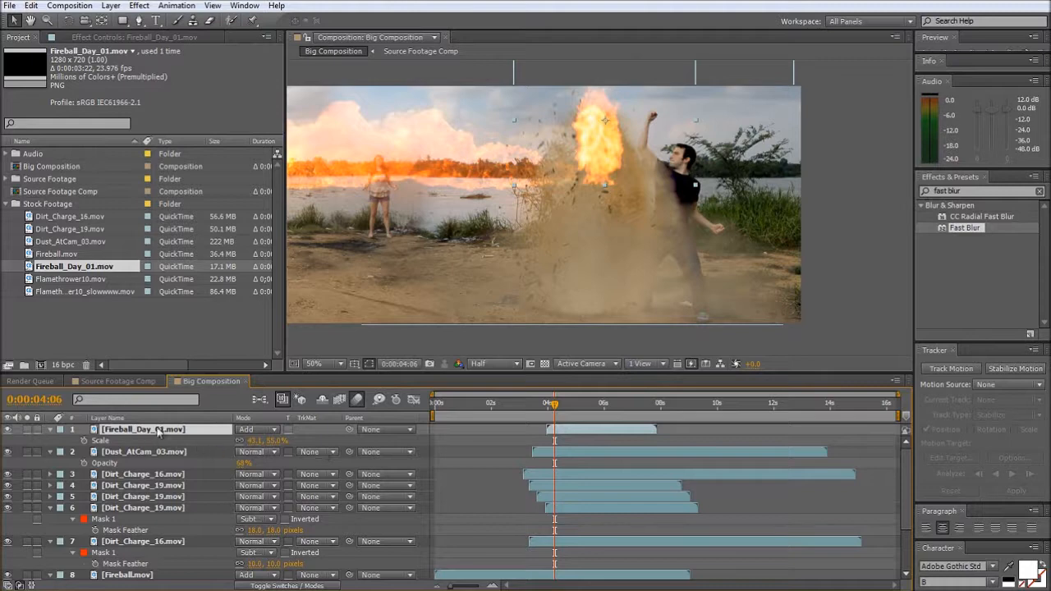
left_click_drag(159, 433, 155, 496)
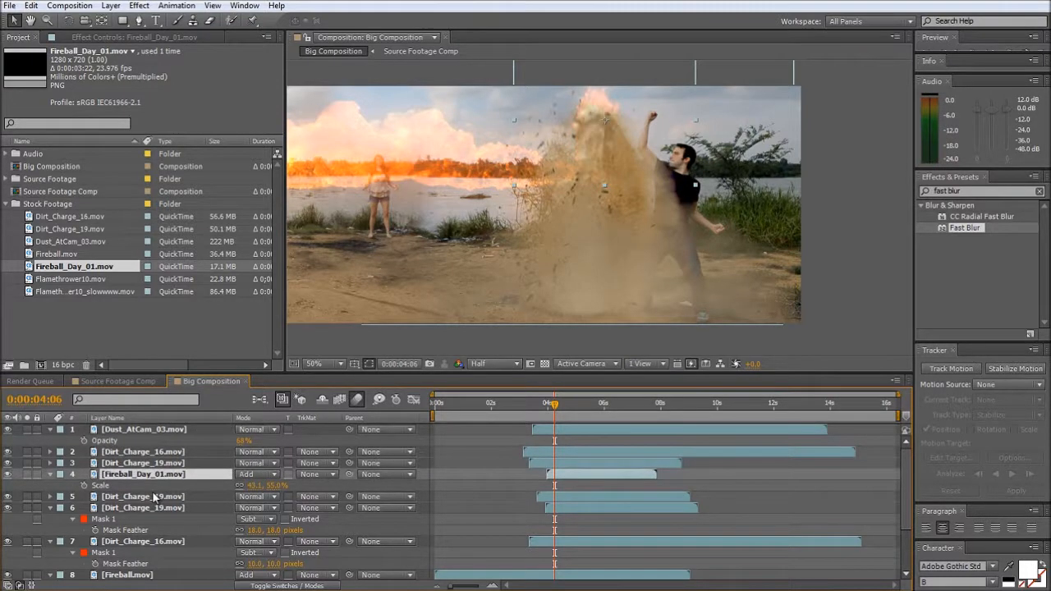
- Shift the fireball slightly within the dirt plume at 0:00:04:09 and check it at 0:00:04:12
mouse_move(555, 406)
left_mouse_down()
mouse_move(545, 407)
mouse_move(556, 413)
left_mouse_up()
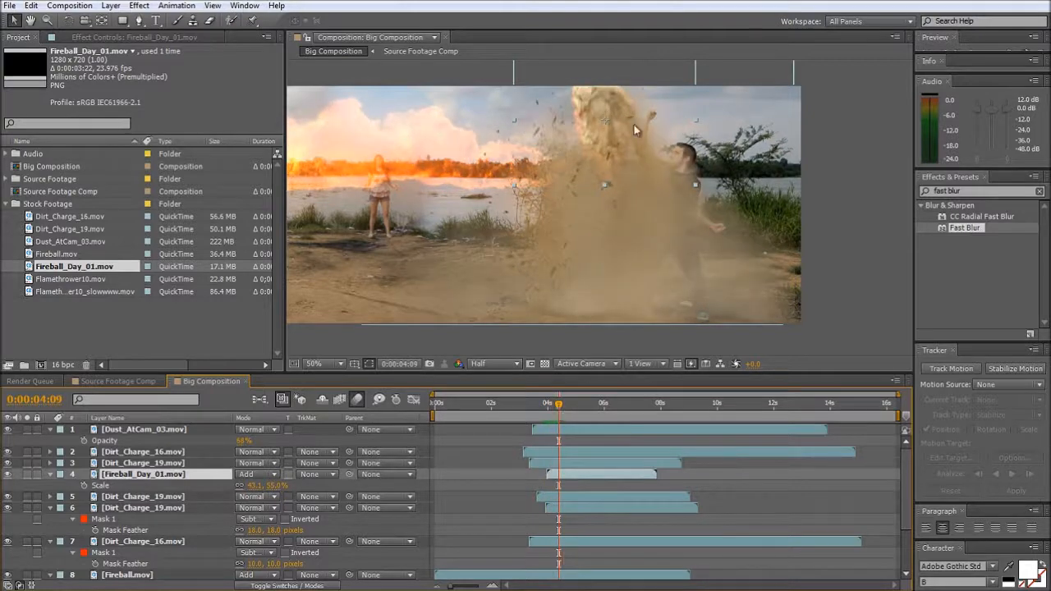
left_click_drag(633, 125, 627, 129)
mouse_move(559, 407)
left_mouse_down()
mouse_move(530, 406)
mouse_move(553, 408)
mouse_move(560, 425)
left_mouse_up()
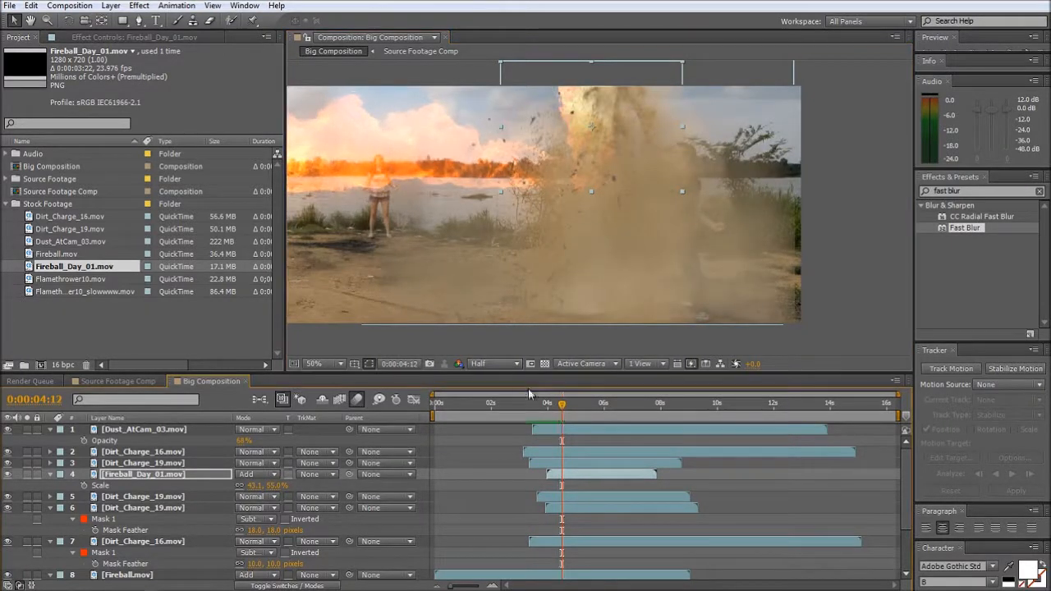
- Go back to frame 0:00:01:03 and examine the start of the flame around the man with the flamethrower
key("space")
left_click_drag(428, 255, 665, 264)
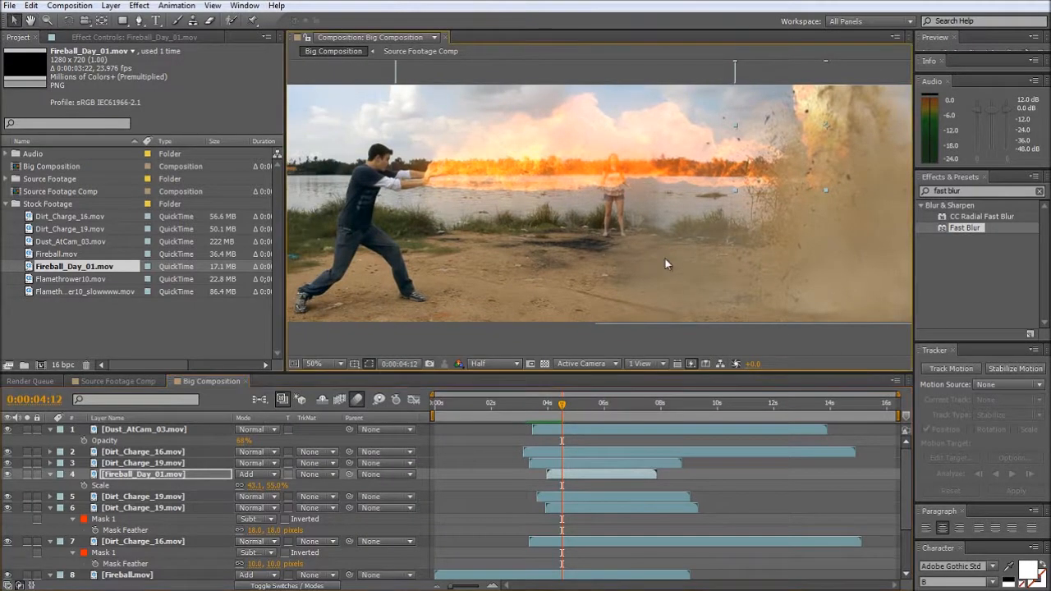
left_click(581, 347)
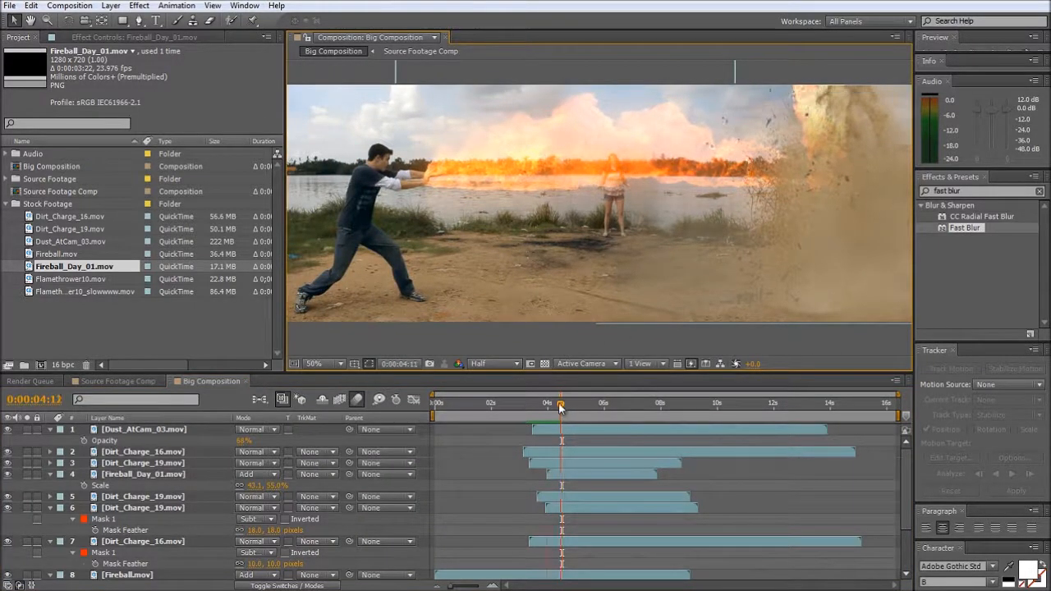
left_click_drag(563, 403, 467, 421)
key("space")
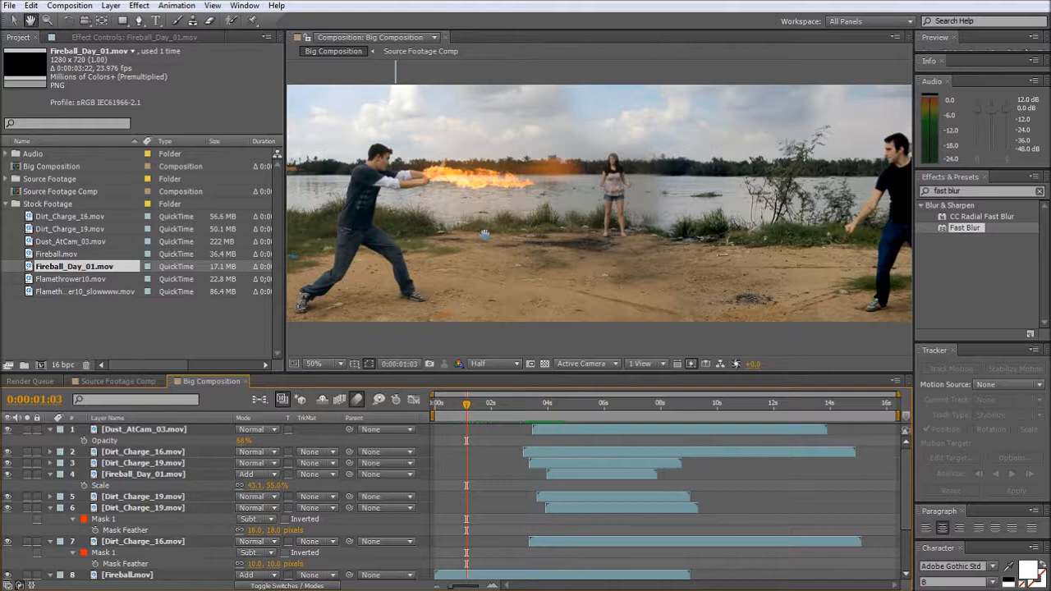
left_click_drag(480, 231, 546, 228)
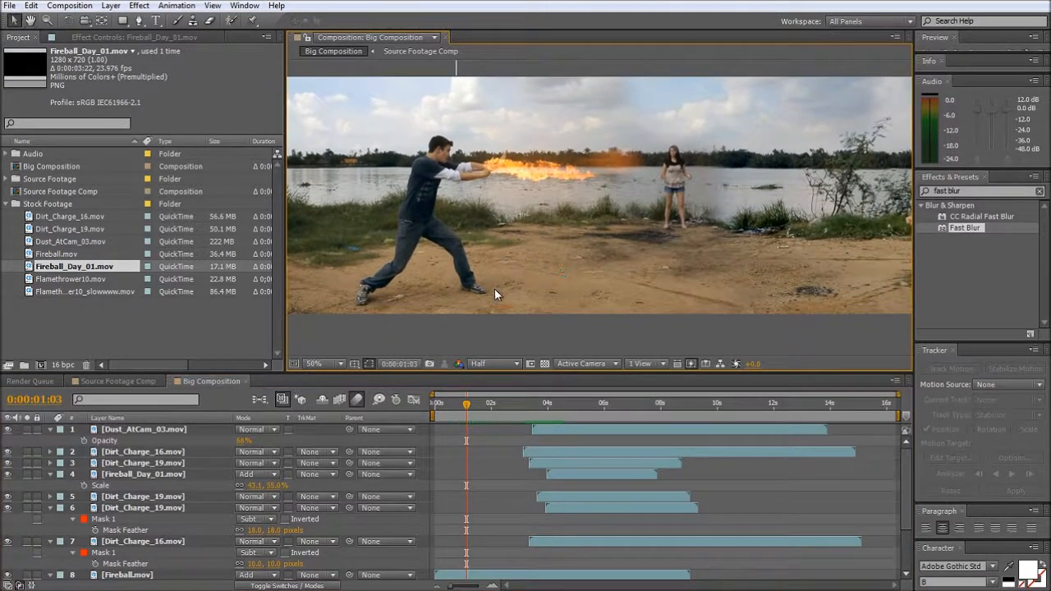
left_click_drag(605, 249, 565, 256)
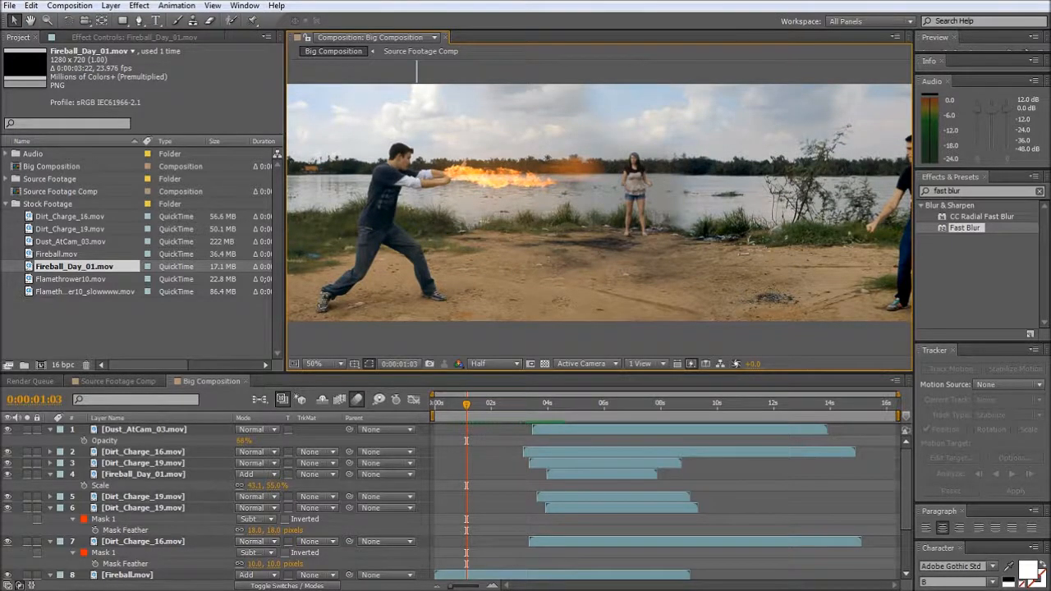
- Switch to the Flamethrower_sequence_VIEW-ONLY movie, scrub through it for reference and minimize it
key("alt+Tab")
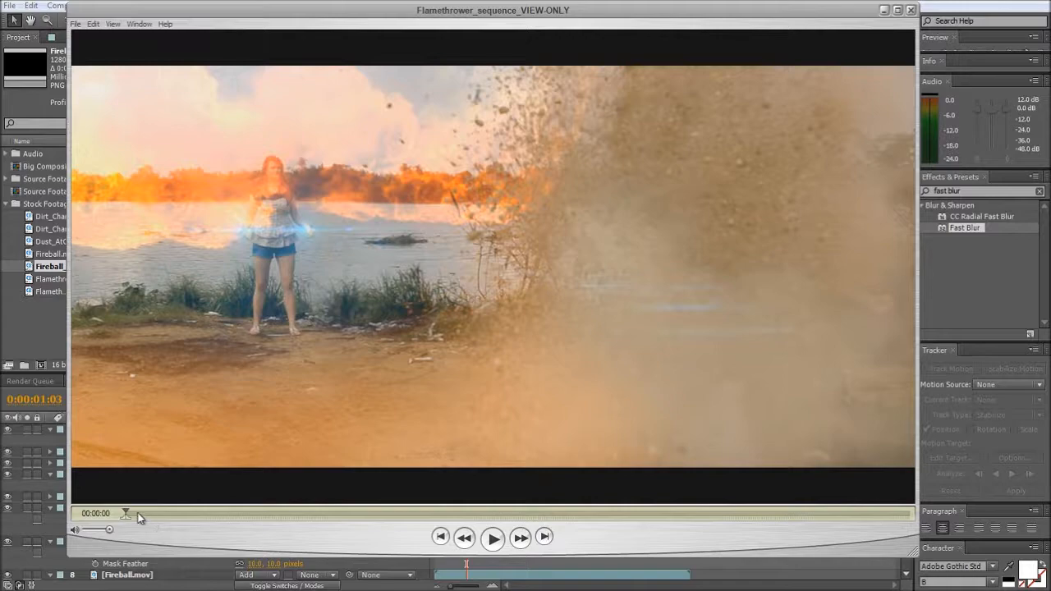
left_click_drag(126, 512, 414, 517)
left_click(885, 10)
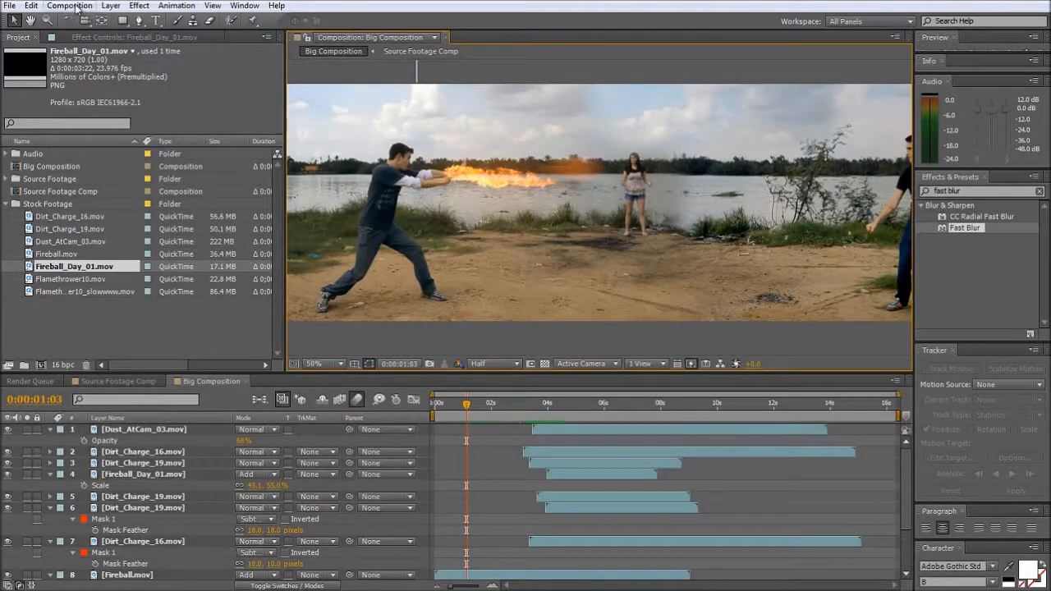
- Create a new comp-sized solid layer with a saturated orange color
left_click(110, 6)
mouse_move(145, 28)
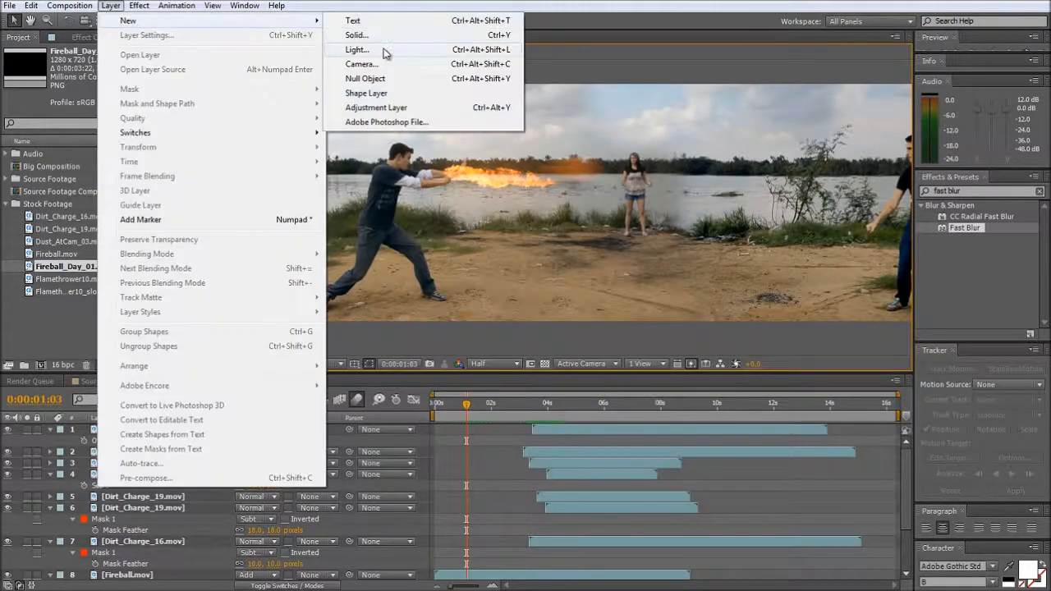
left_click(381, 37)
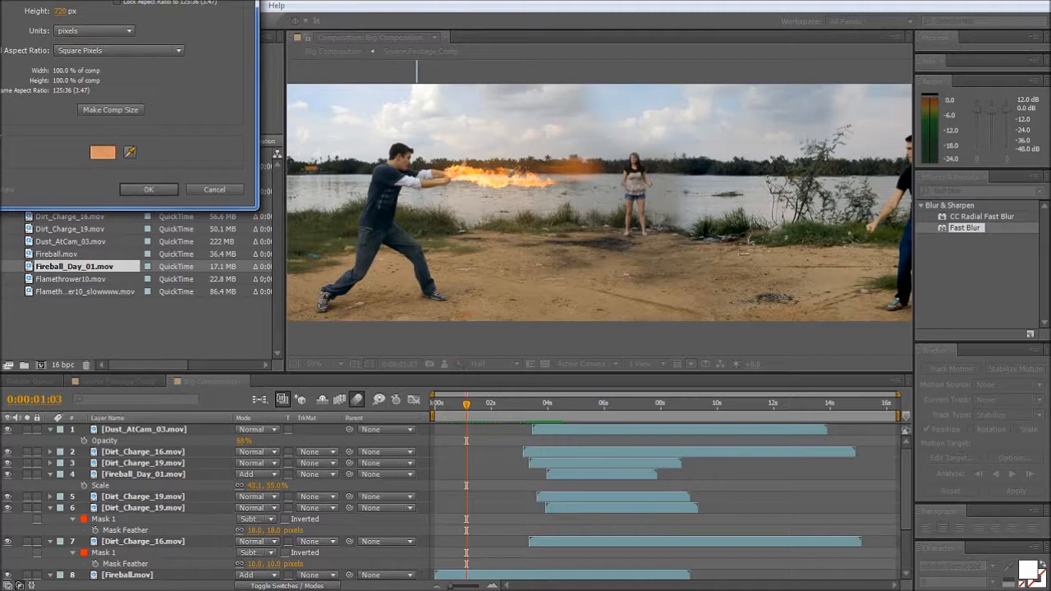
left_click(509, 179)
left_click(102, 153)
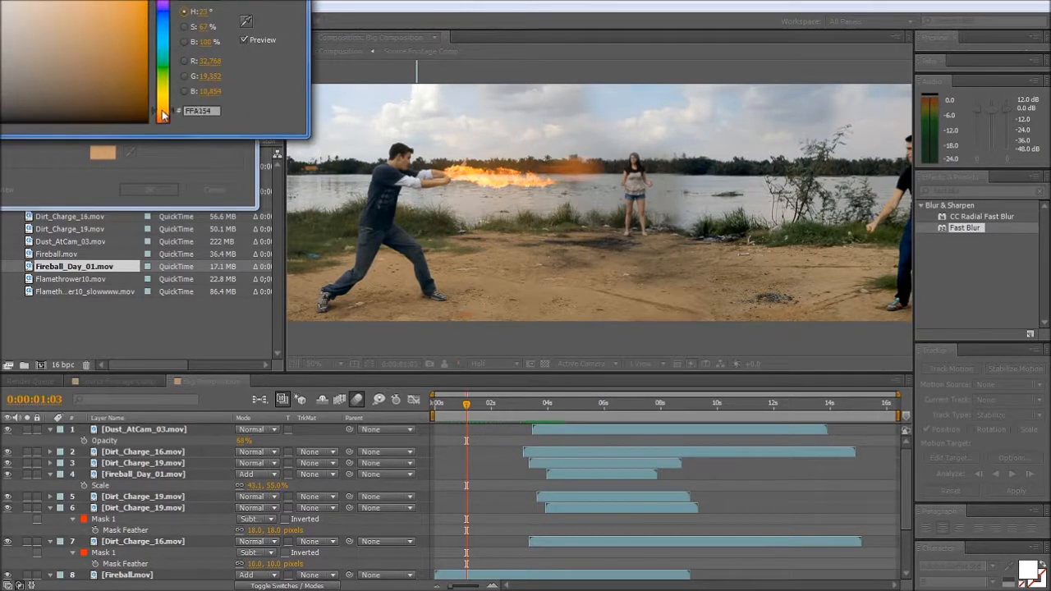
left_click_drag(164, 116, 163, 119)
left_click_drag(92, 0, 145, 0)
key("Return")
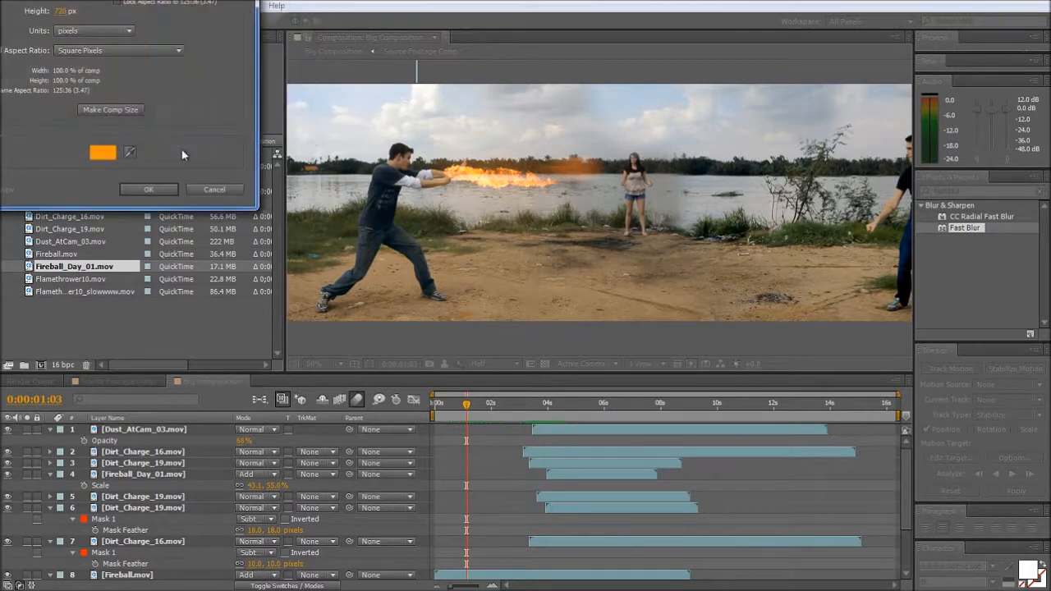
left_click(148, 190)
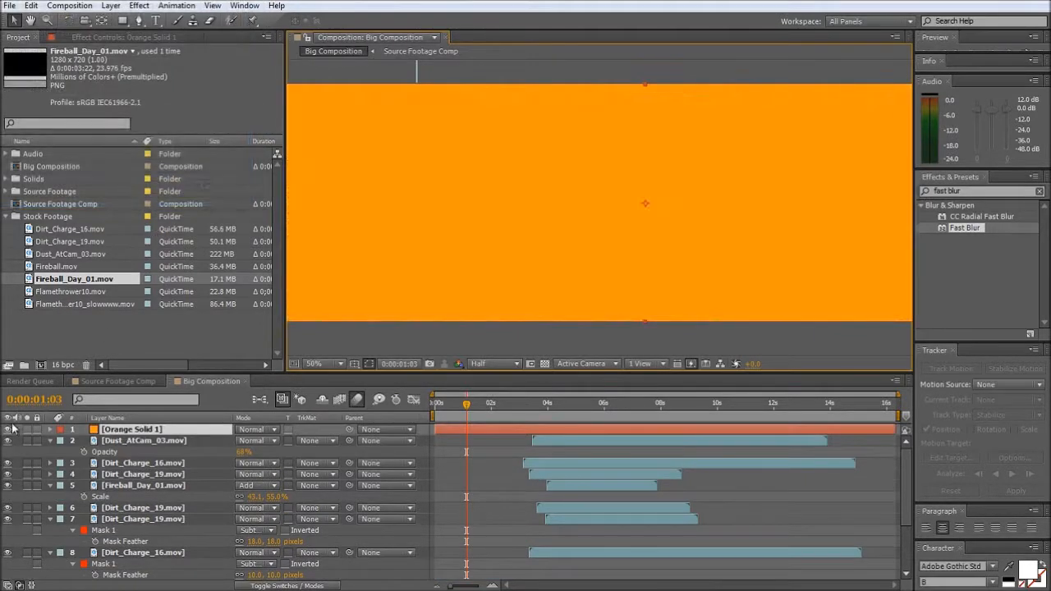
- Hide the orange solid, set its blending mode to Add and lower its opacity
left_click(7, 429)
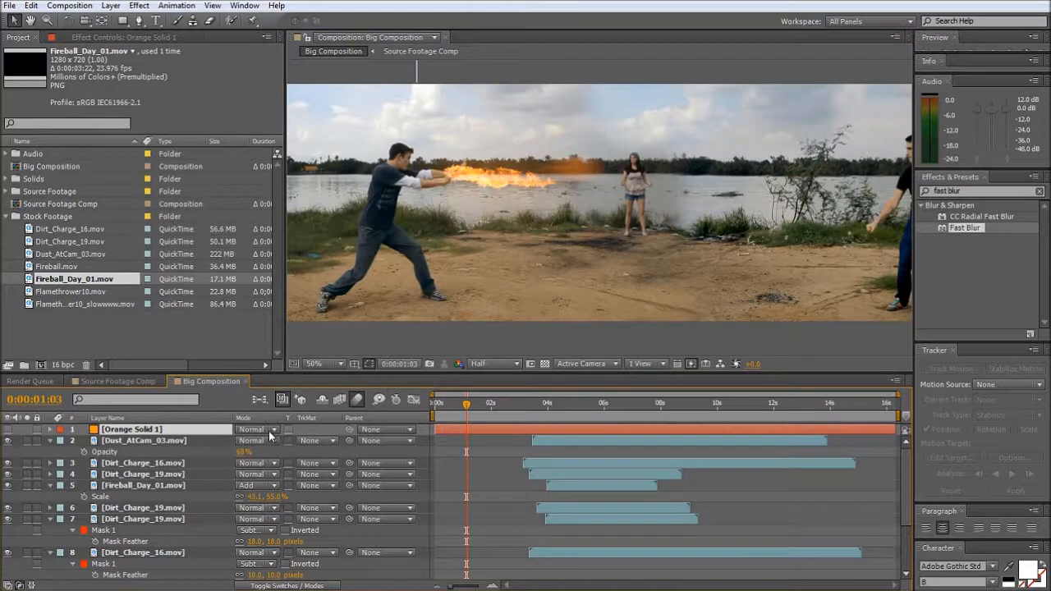
left_click(271, 430)
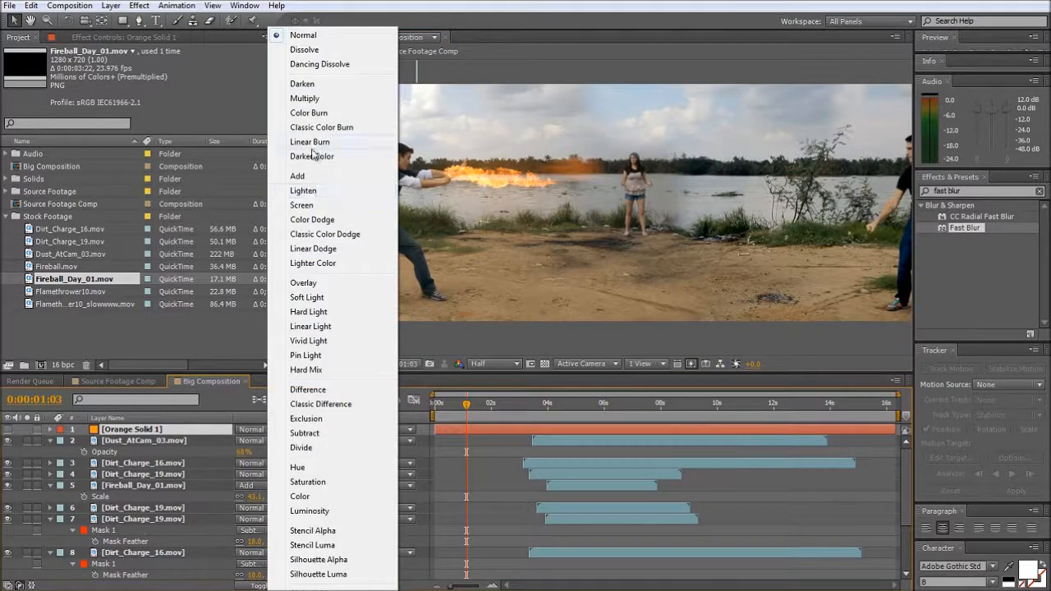
left_click(297, 176)
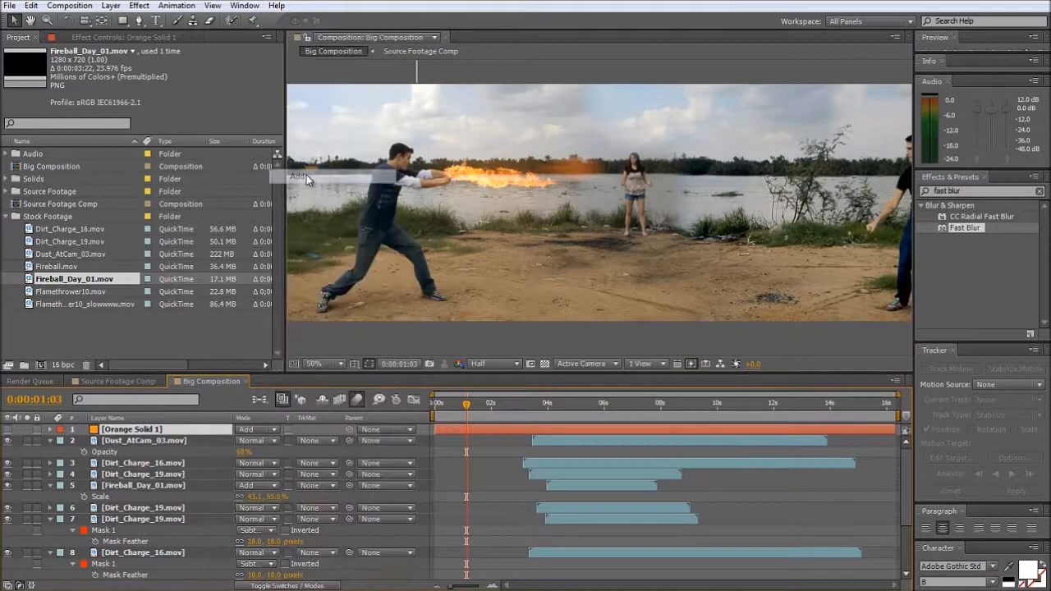
key("t")
left_click(245, 440)
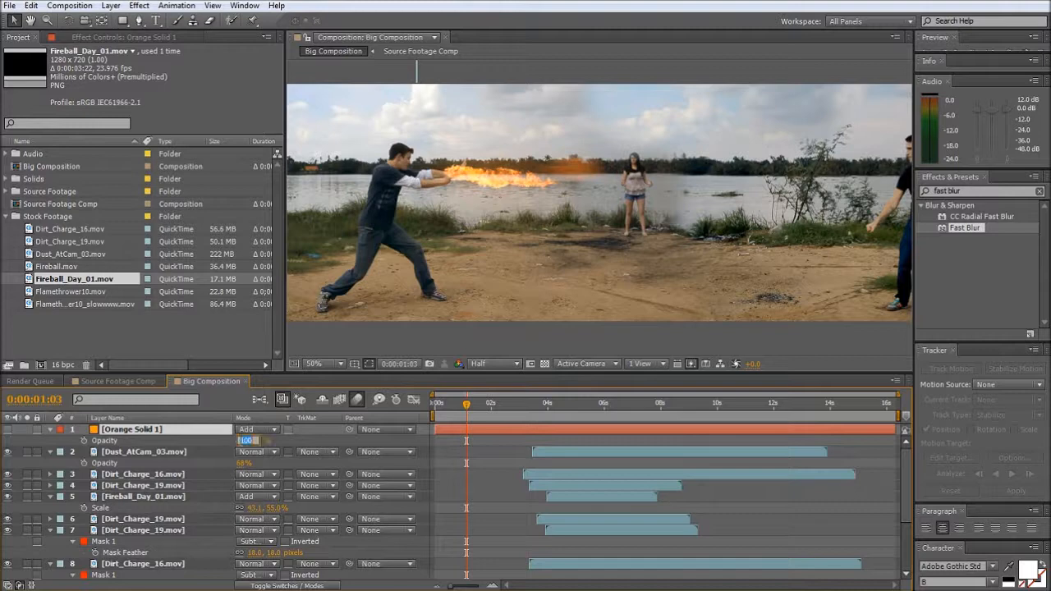
key("Return")
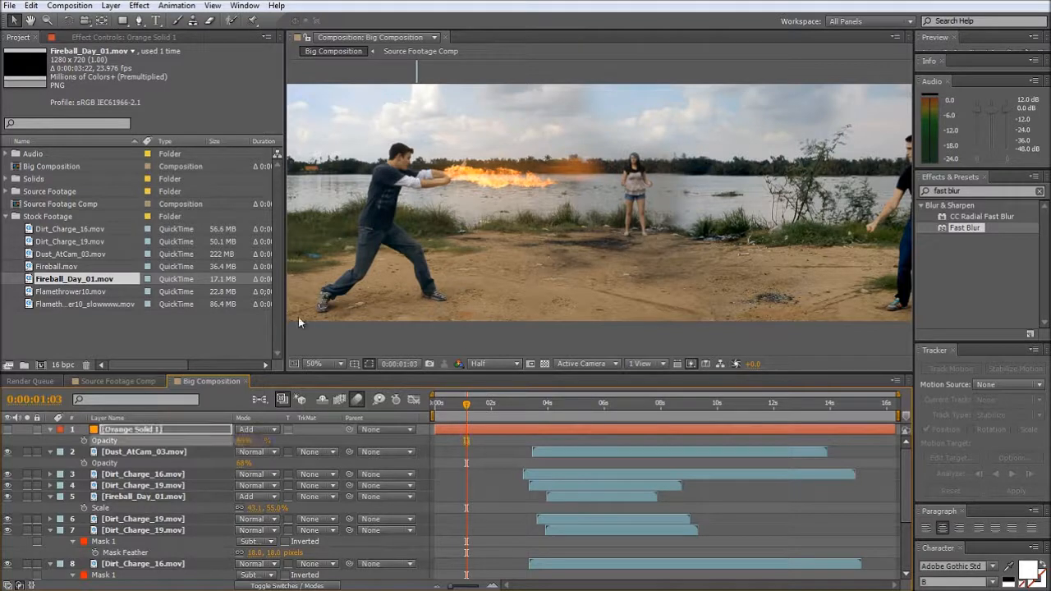
- Draw a closed Pen tool mask on the orange solid around the dirt ground between the two fighters, extending below the frame
left_click(9, 430)
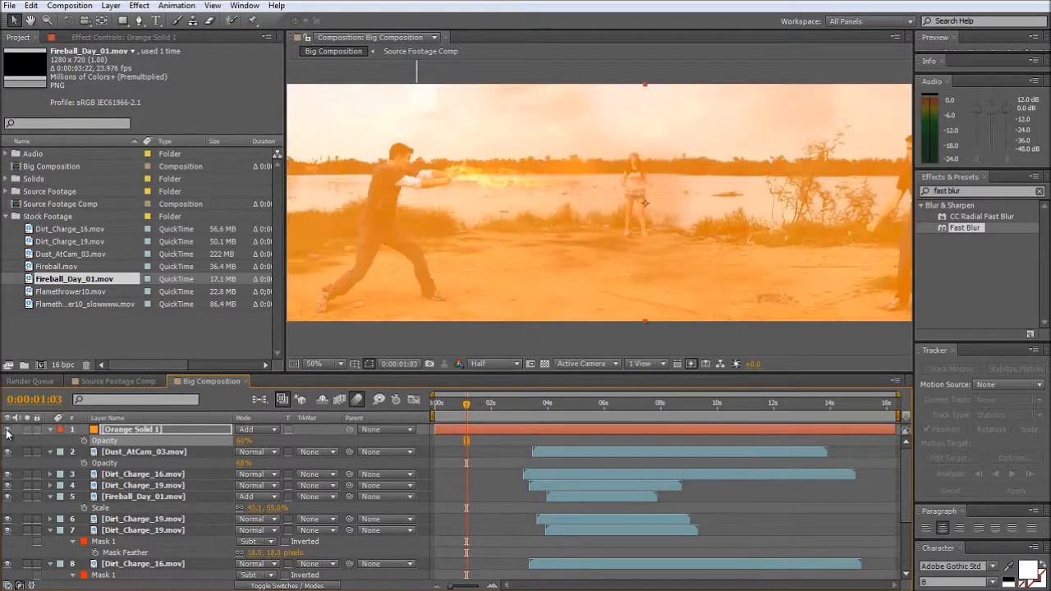
left_click(8, 430)
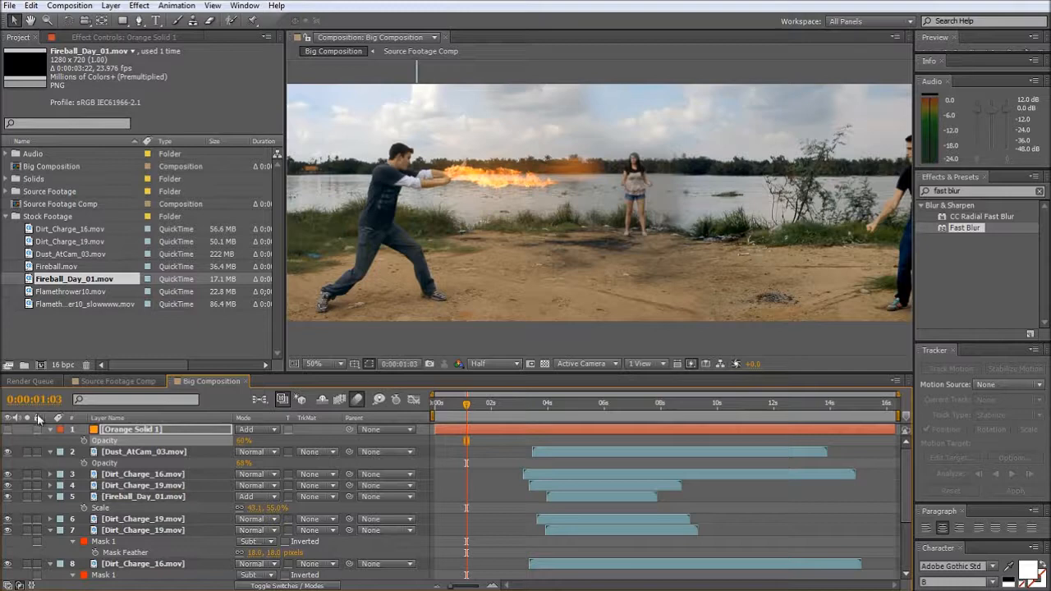
left_click(140, 20)
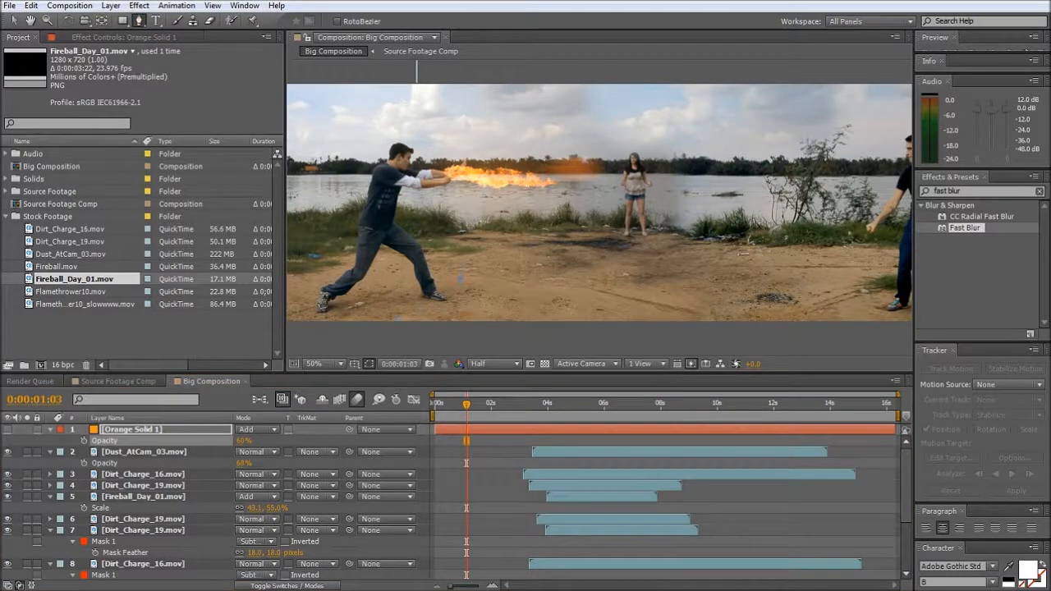
left_click(405, 320)
left_click(364, 300)
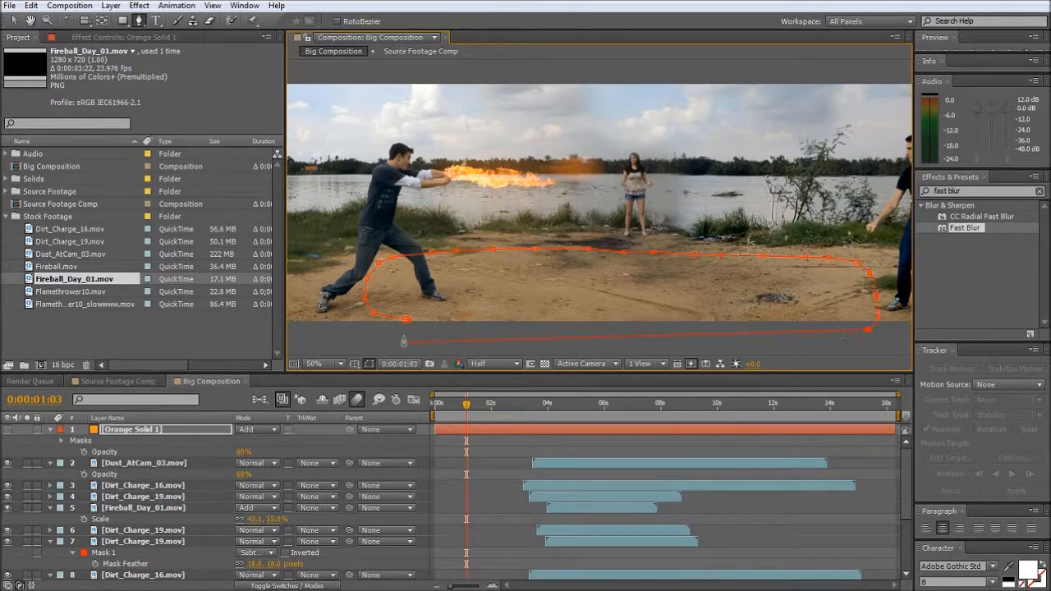
left_click(403, 342)
key("v")
- Set the ground mask's feather to 76 pixels and make the orange solid visible
left_click(62, 442)
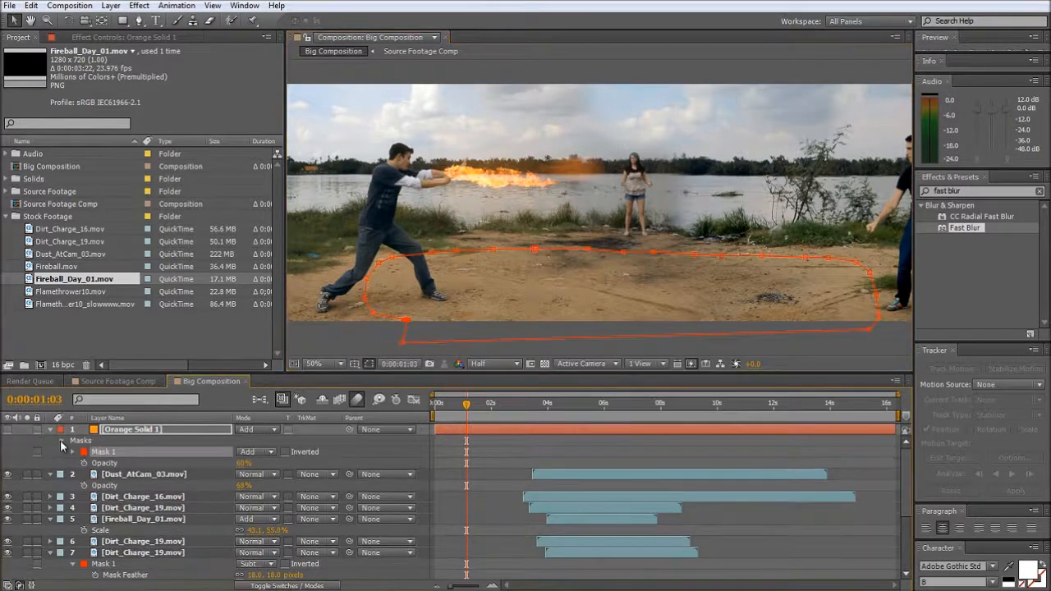
left_click(62, 442)
left_click(62, 442)
left_click(73, 453)
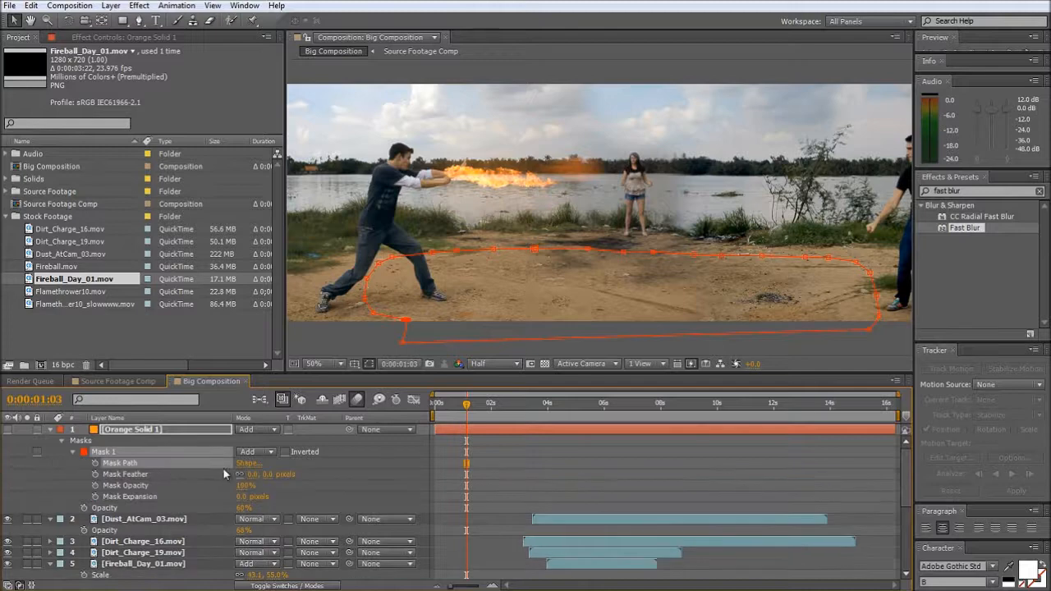
left_click_drag(253, 475, 311, 484)
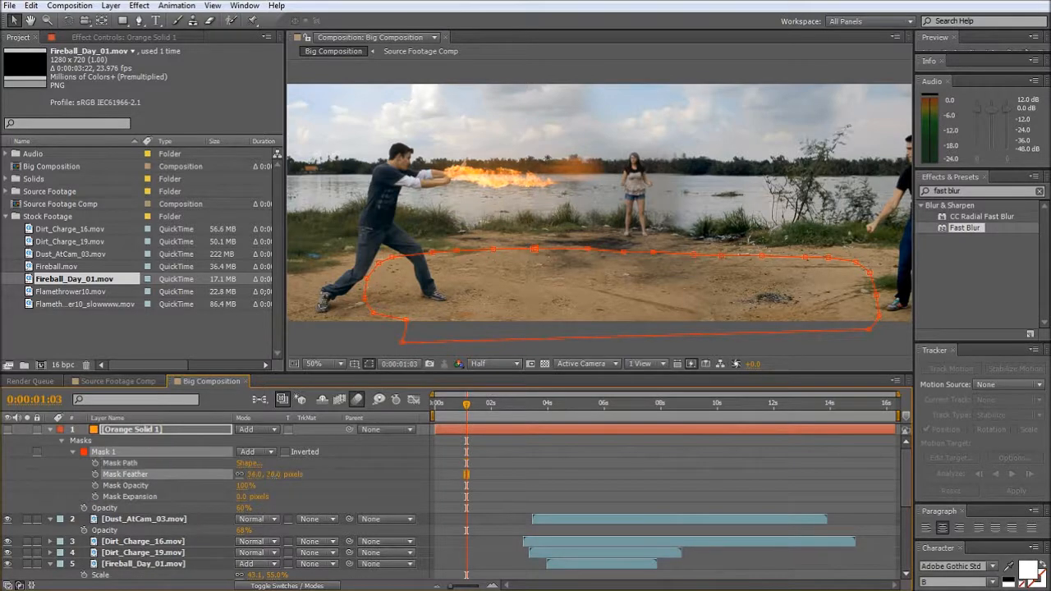
left_click(7, 430)
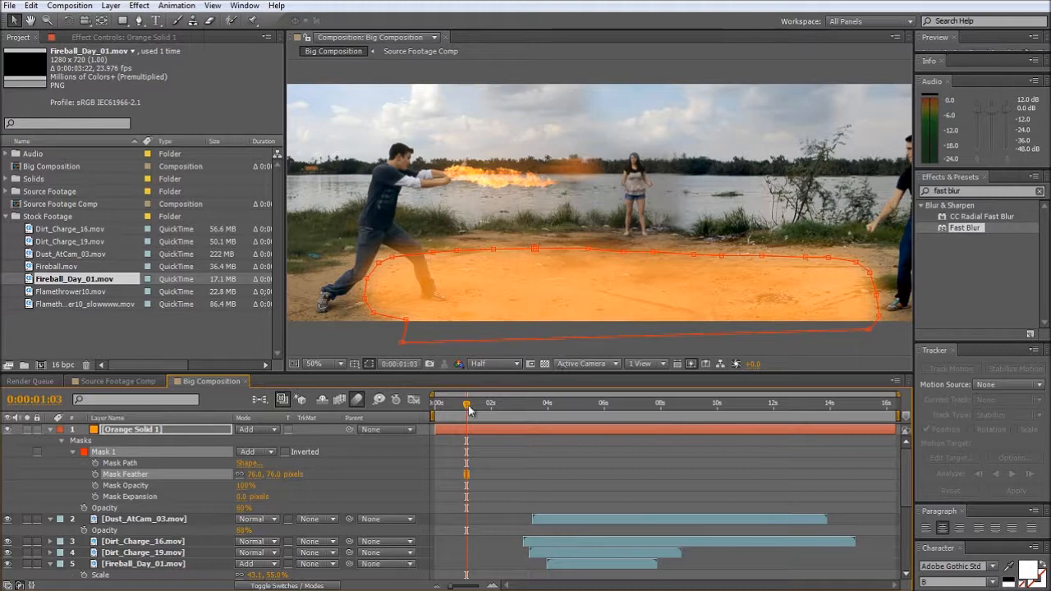
- At frame 0:00:01:02, draw a second mask on the orange solid that curves across the ground past the woman and encloses everything beyond the flame's tip
left_click_drag(466, 409, 466, 433)
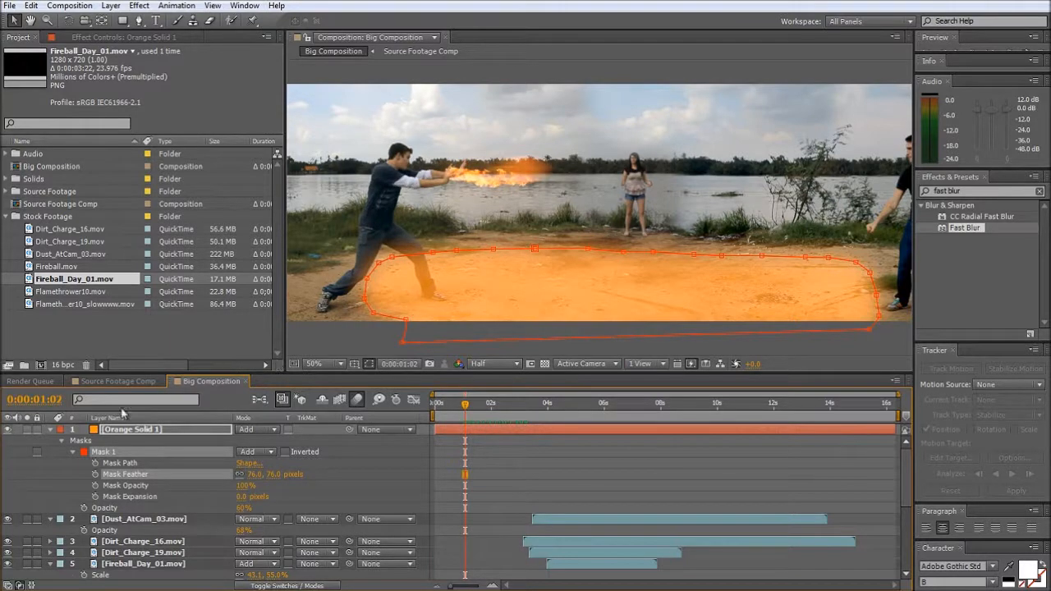
left_click(109, 453)
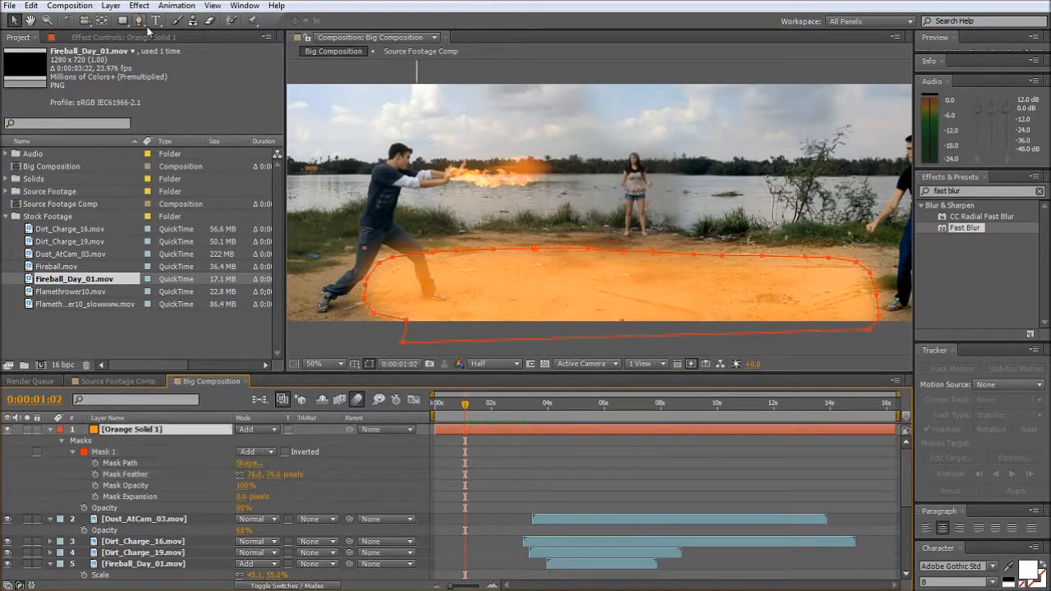
key("space")
left_click_drag(551, 130, 391, 101)
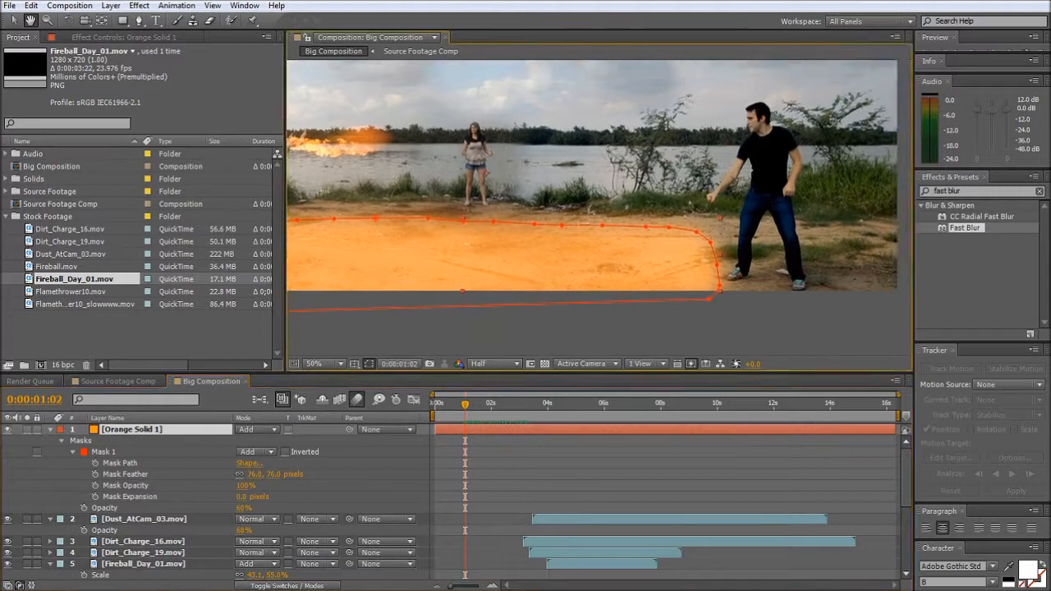
left_click(137, 19)
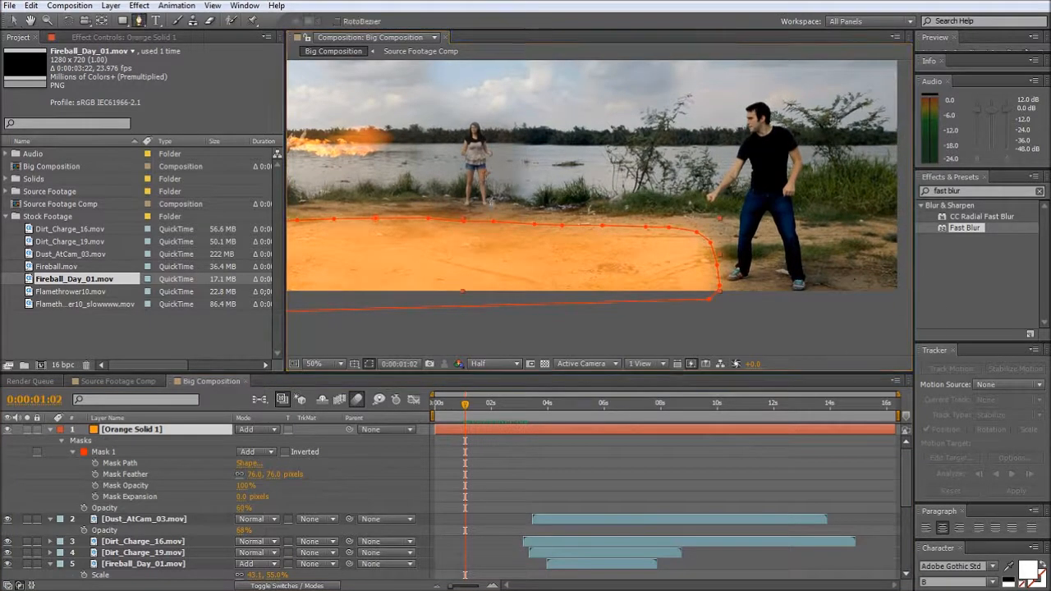
left_click(496, 208)
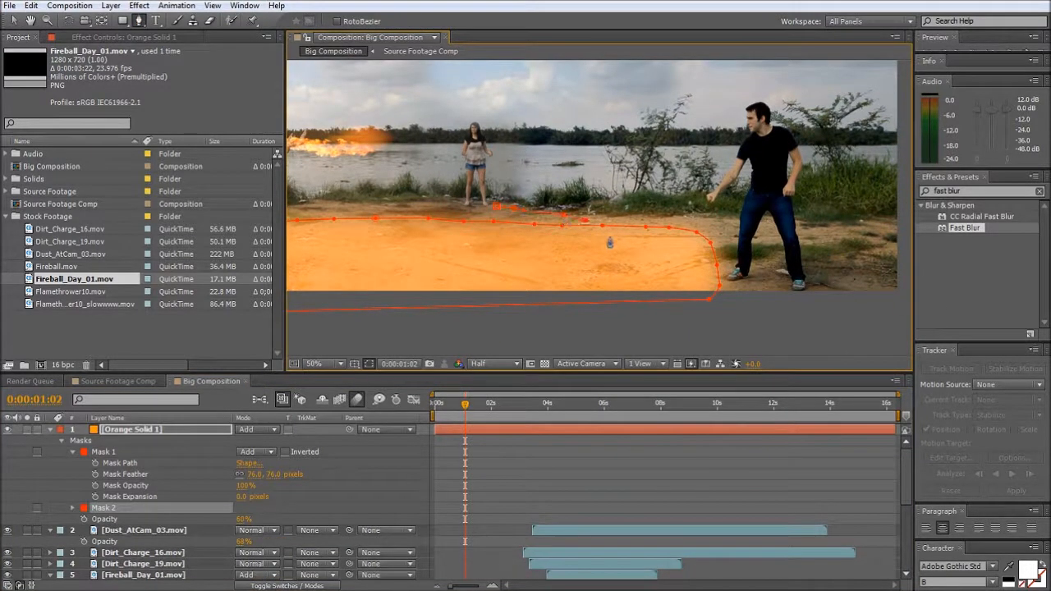
left_click(609, 237)
left_click(619, 252)
left_click(616, 263)
left_click(608, 277)
left_click(578, 284)
left_click(527, 293)
left_click(505, 297)
left_click(422, 326)
key("comma")
key("comma")
key("comma")
left_click(554, 308)
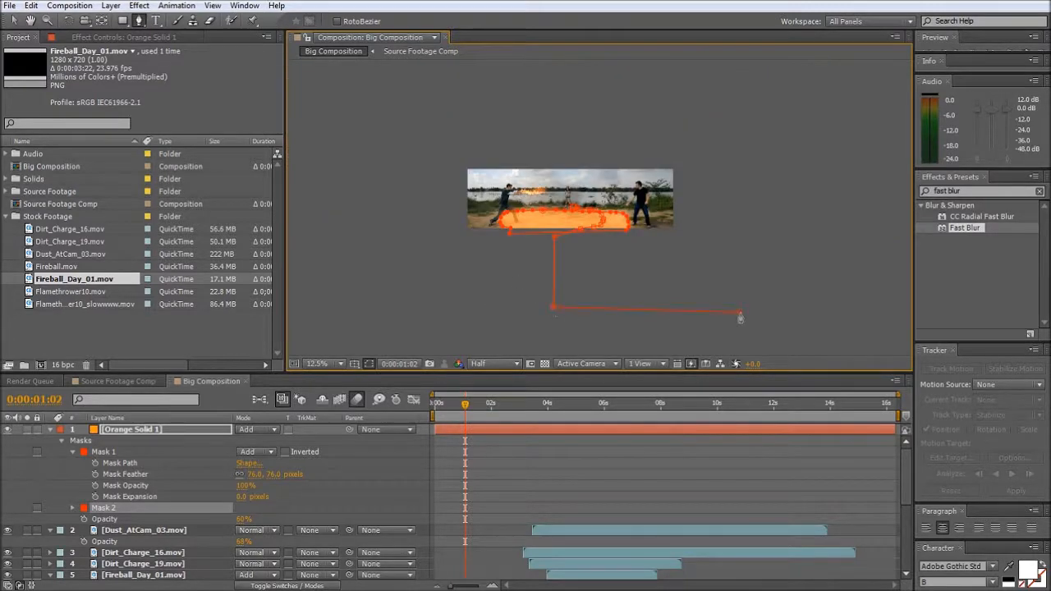
left_click(758, 138)
scroll(560, 212, "up", 4)
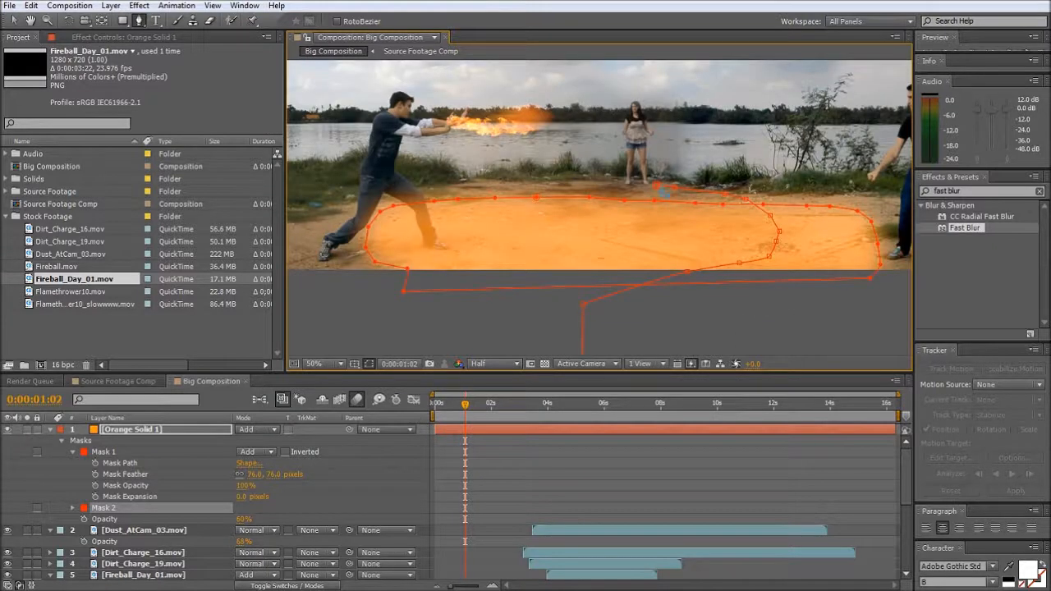
key("v")
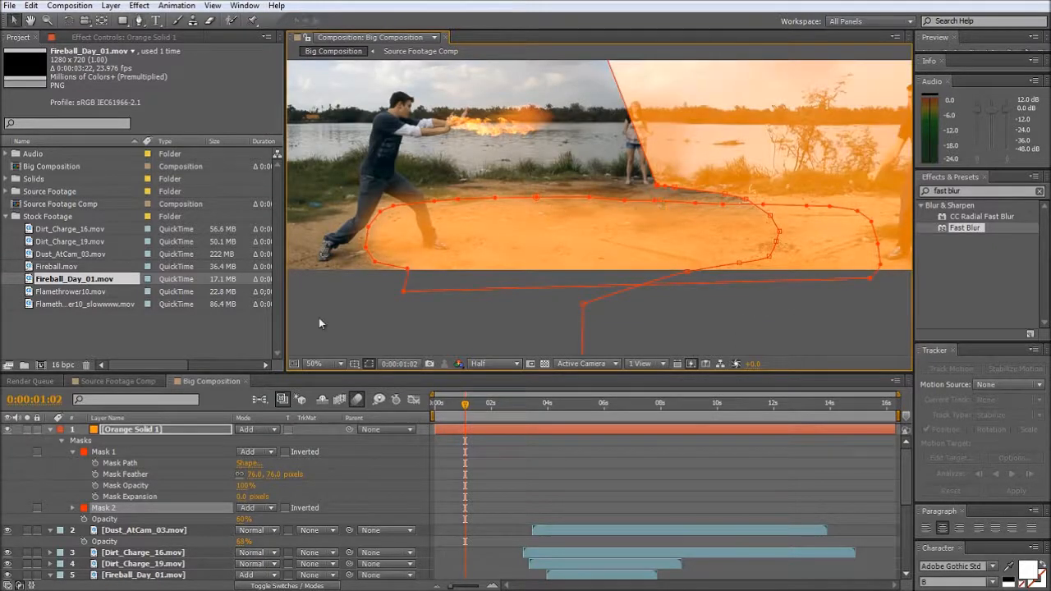
- Set the second mask to Subtract and its feather to 197 pixels, then deselect the layer to view the glow
left_click(259, 509)
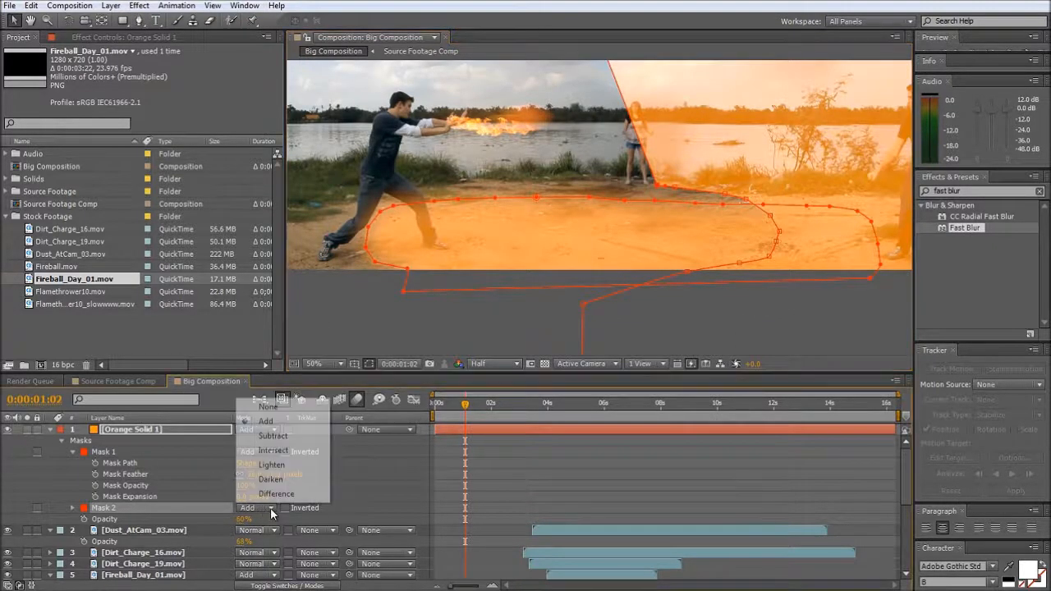
left_click(291, 436)
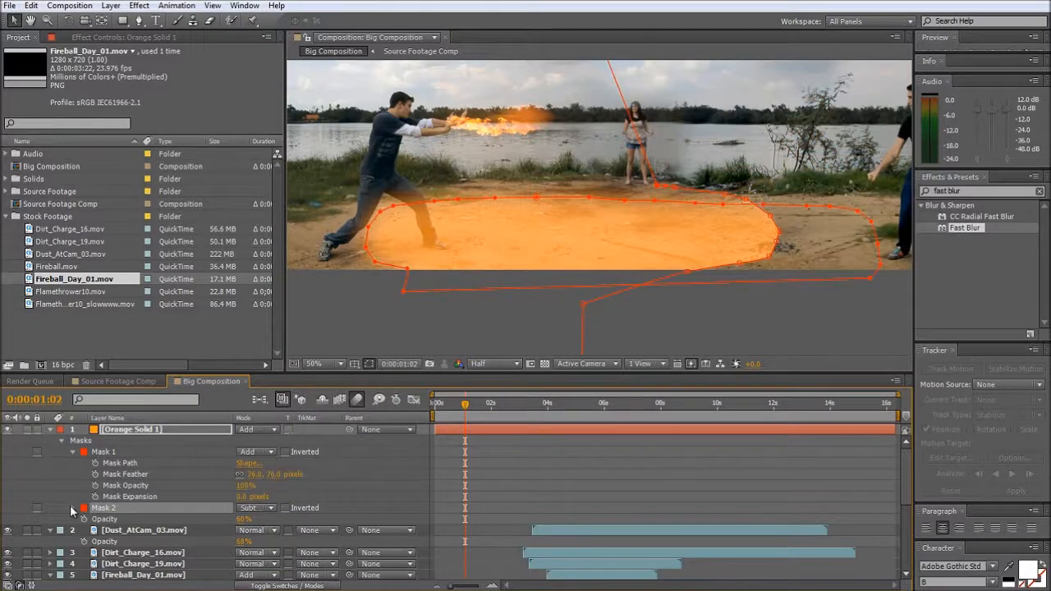
left_click(73, 507)
left_click_drag(250, 532, 412, 531)
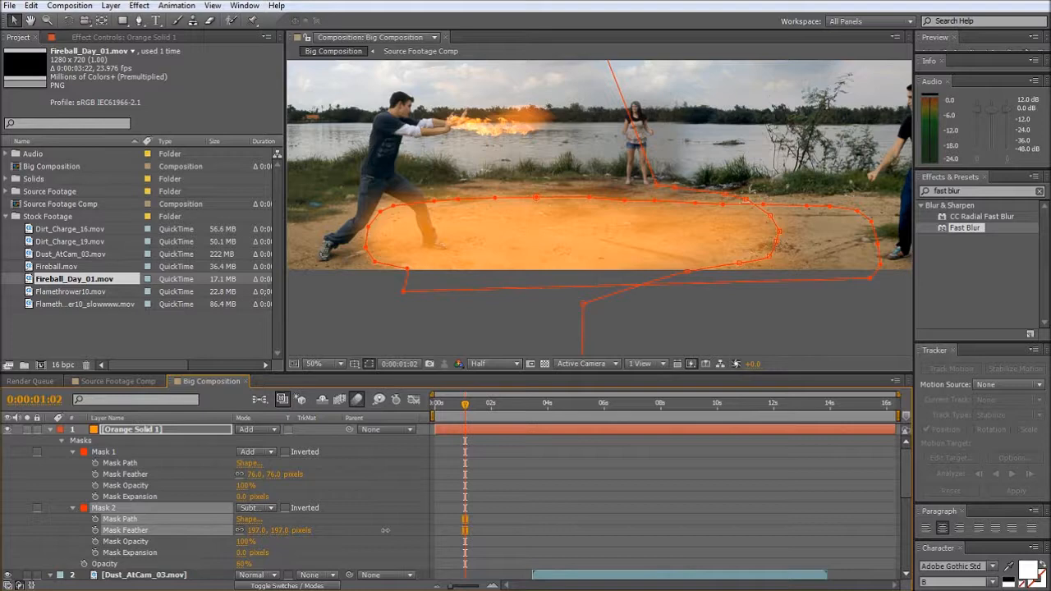
left_click(527, 323)
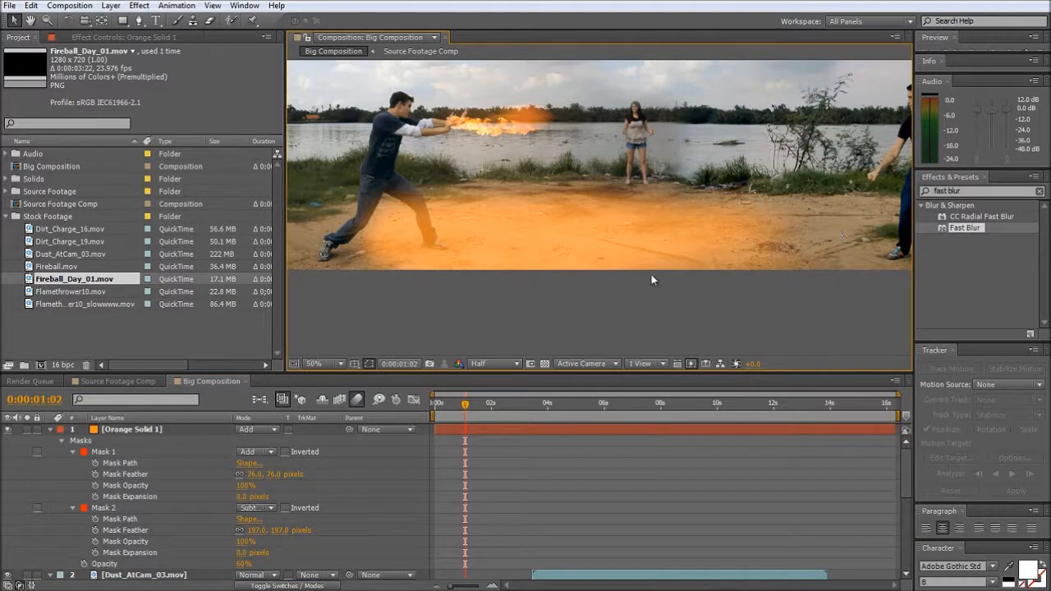
- Start keyframing Mask 2's path at 0:00:01:02 and shift the whole mask toward the flame-thrower on the earlier frames
left_click(123, 508)
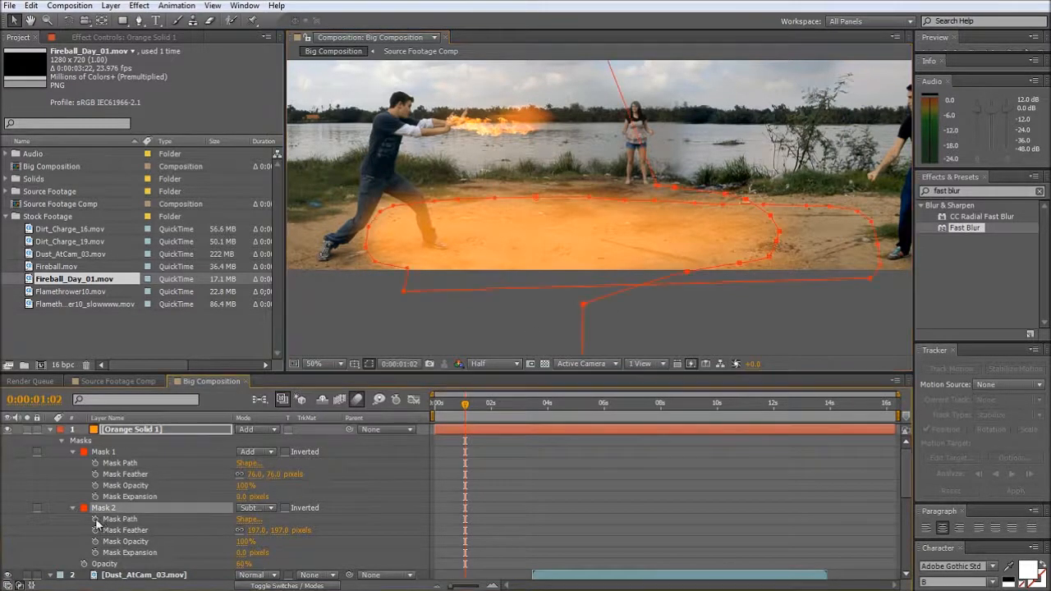
left_click(96, 519)
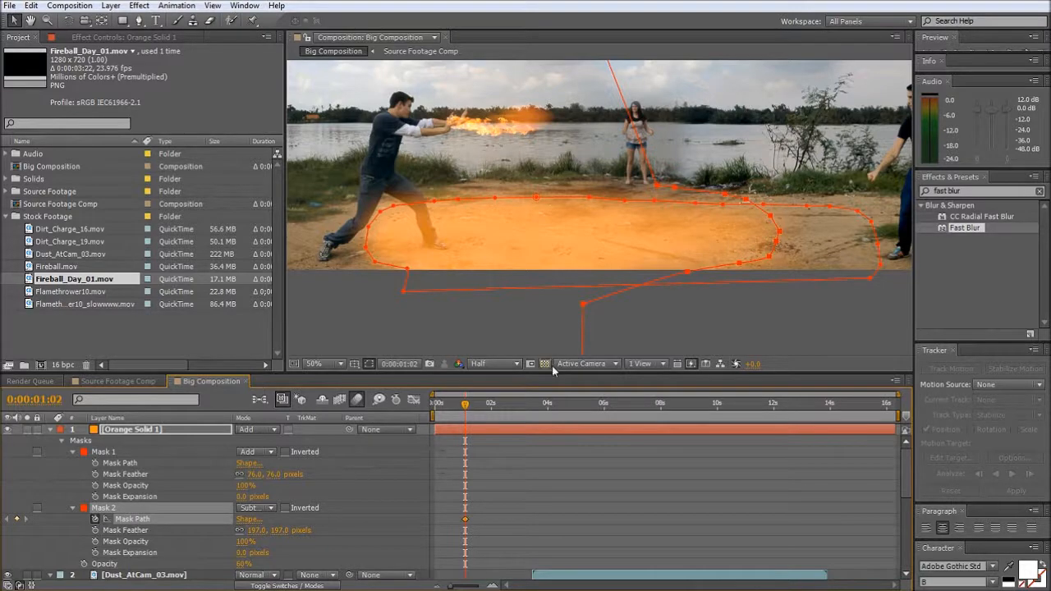
double_click(583, 305)
left_click_drag(764, 320, 541, 321)
key("Page_Up")
key("Page_Up")
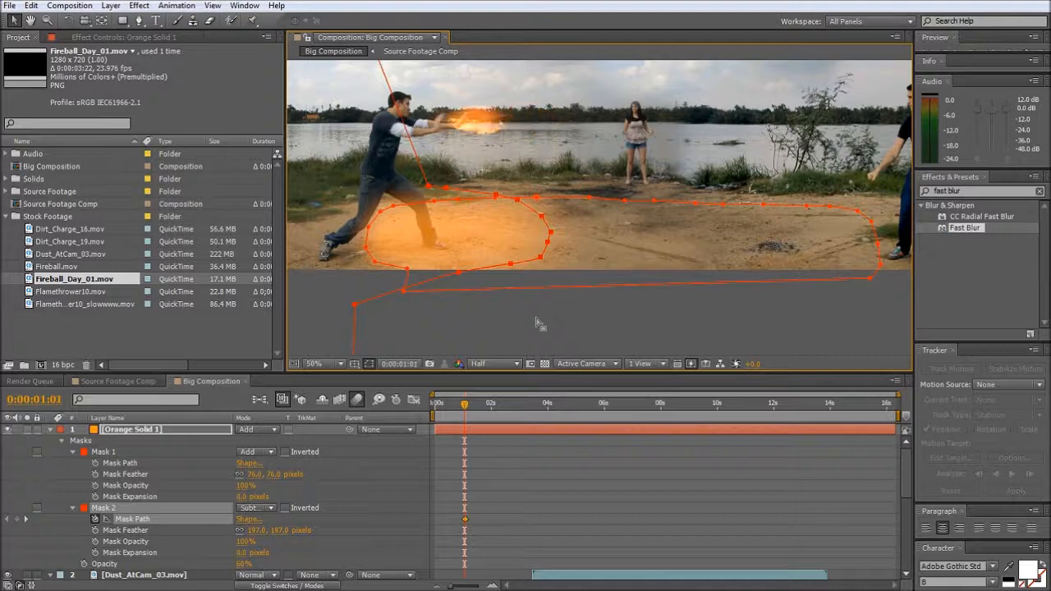
left_click_drag(461, 273, 358, 299)
- Advance to 0:00:03:17, moving Mask 2 outward at intervals to keyframe the ground light spreading with the flame's tip
key("Page_Down")
key("Page_Down")
key("Page_Down")
key("Page_Down")
key("Page_Down")
key("Page_Down")
left_click_drag(511, 263, 824, 270)
key("Page_Down")
key("Page_Down")
key("Page_Down")
key("Page_Down")
key("Page_Down")
key("Page_Down")
key("Page_Down")
key("Page_Down")
key("Page_Down")
key("Page_Down")
key("Page_Down")
key("Page_Down")
key("Page_Down")
key("Page_Down")
key("Page_Down")
key("Page_Down")
key("Page_Down")
key("Page_Down")
key("Page_Down")
key("Page_Down")
key("Page_Down")
key("Page_Down")
key("Page_Down")
key("Page_Down")
key("Page_Down")
key("Page_Down")
key("Page_Down")
key("Page_Down")
key("Page_Down")
key("Page_Down")
key("Page_Down")
key("Page_Down")
key("Page_Down")
key("Page_Down")
key("Page_Down")
key("Page_Down")
key("Page_Down")
key("Page_Down")
key("Page_Down")
key("Page_Down")
key("Page_Down")
key("Page_Down")
key("Page_Down")
key("Page_Down")
key("Page_Down")
key("Page_Down")
key("Page_Down")
key("Page_Down")
key("Page_Down")
key("Page_Down")
key("Page_Down")
key("Page_Down")
key("Page_Down")
key("Page_Down")
key("Page_Down")
key("Page_Down")
key("Page_Down")
key("Page_Down")
key("Page_Down")
key("Page_Down")
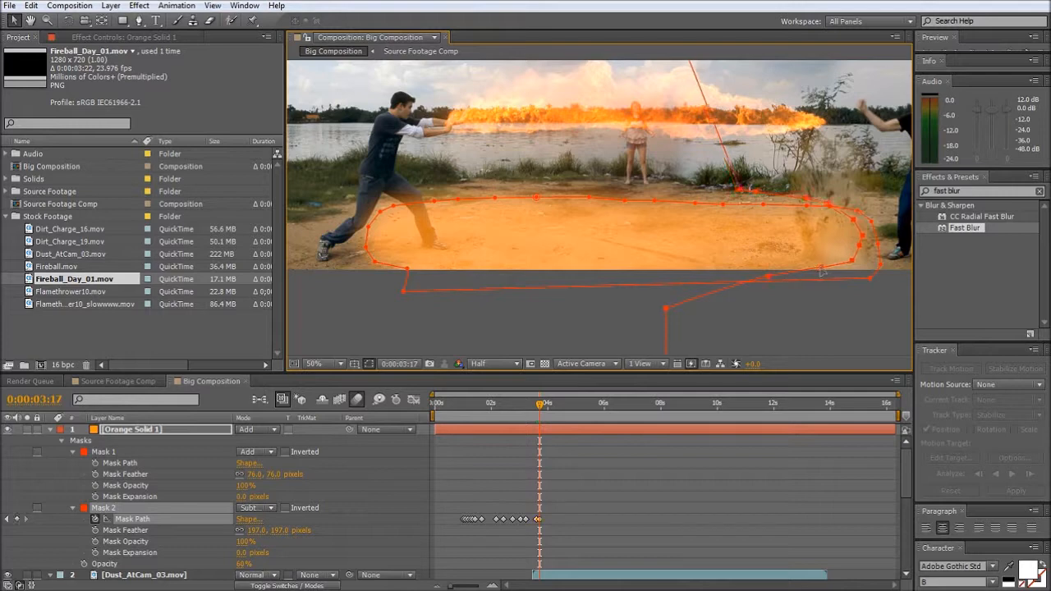
- Go back to frame 0:00:02:02 and lower the orange solid's opacity to 40%
left_click_drag(539, 407, 494, 417)
left_click(358, 317)
left_click(357, 316)
left_click(133, 430)
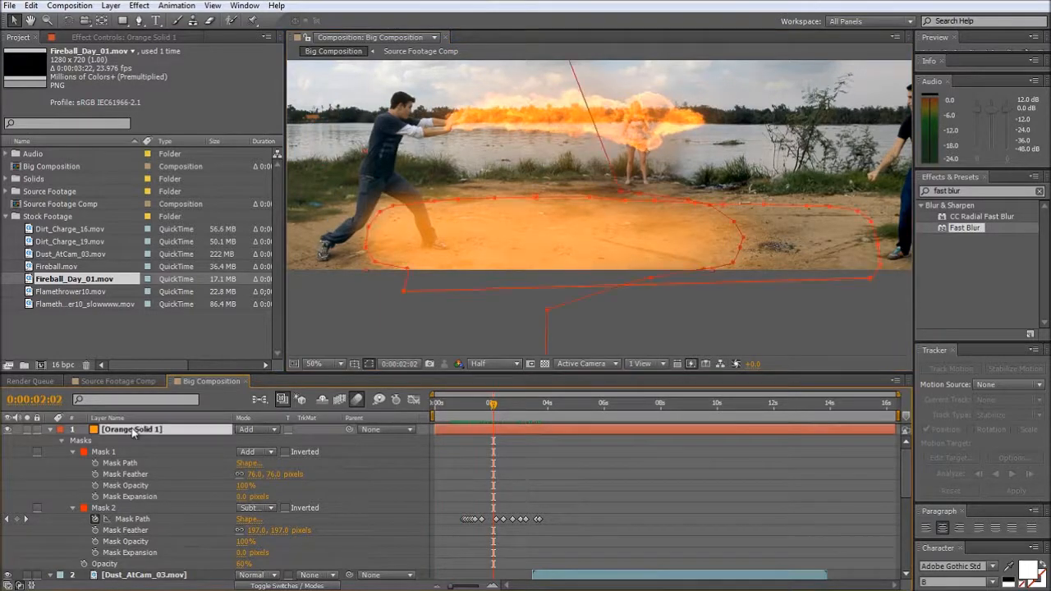
key("u")
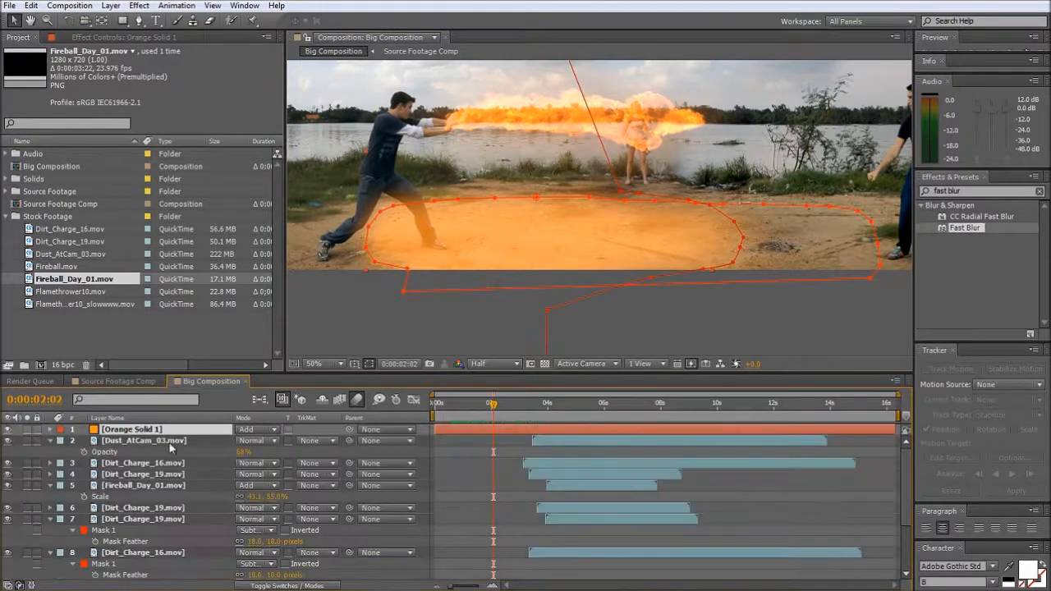
key("t")
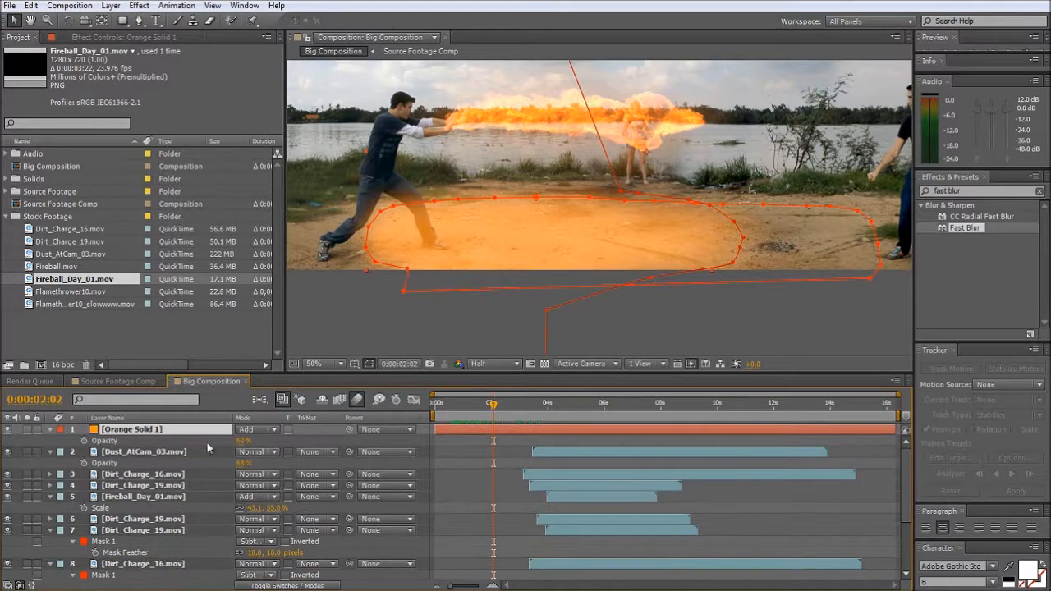
left_click_drag(245, 441, 240, 442)
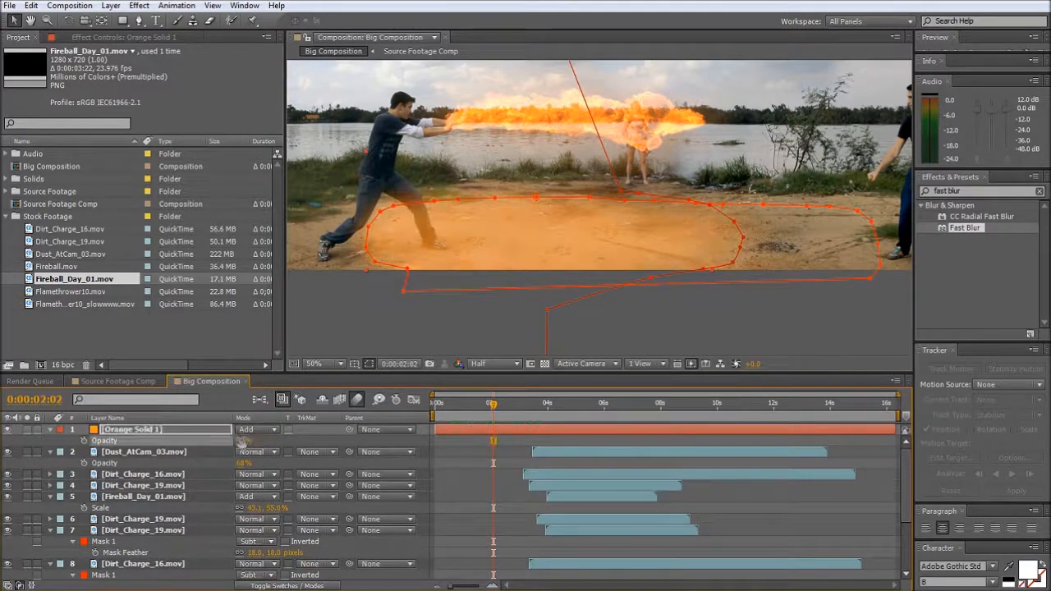
left_click(372, 312)
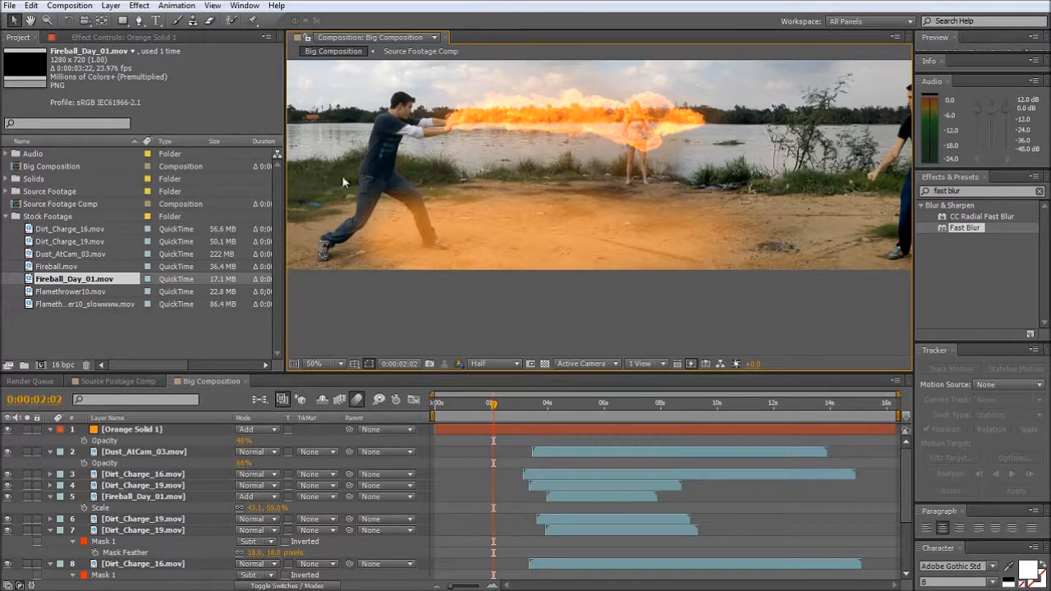
- Draw a closed third mask around the fire thrower's legs on the orange solid with the Pen tool
left_click(146, 435)
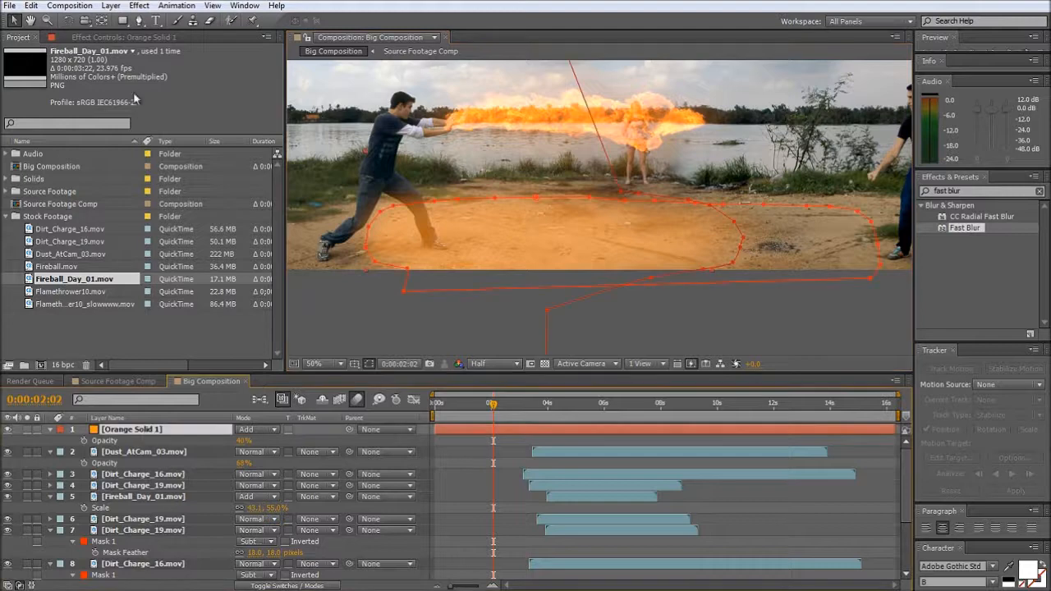
left_click(139, 21)
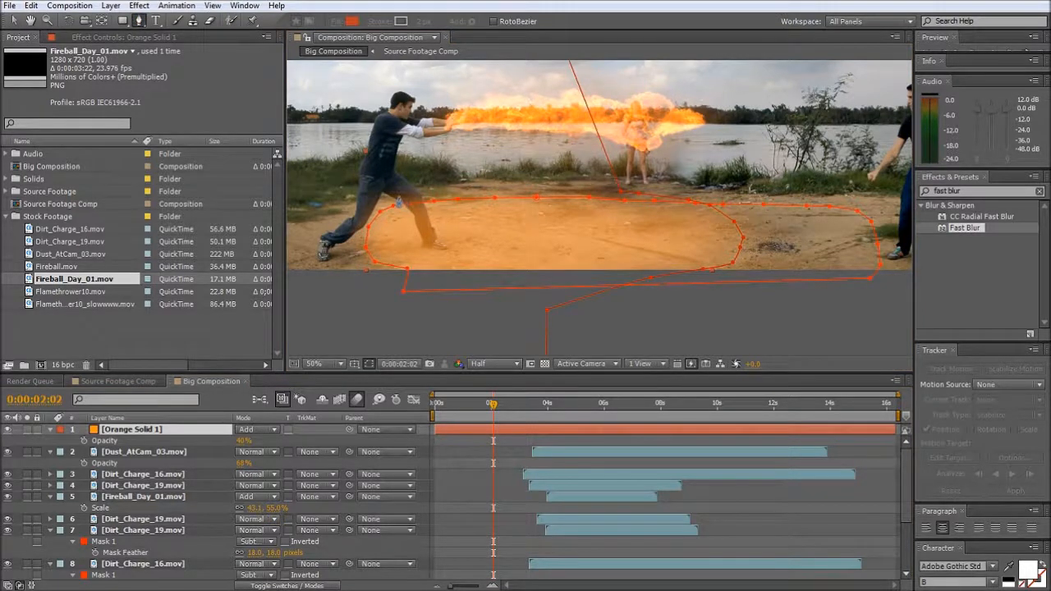
left_click(395, 194)
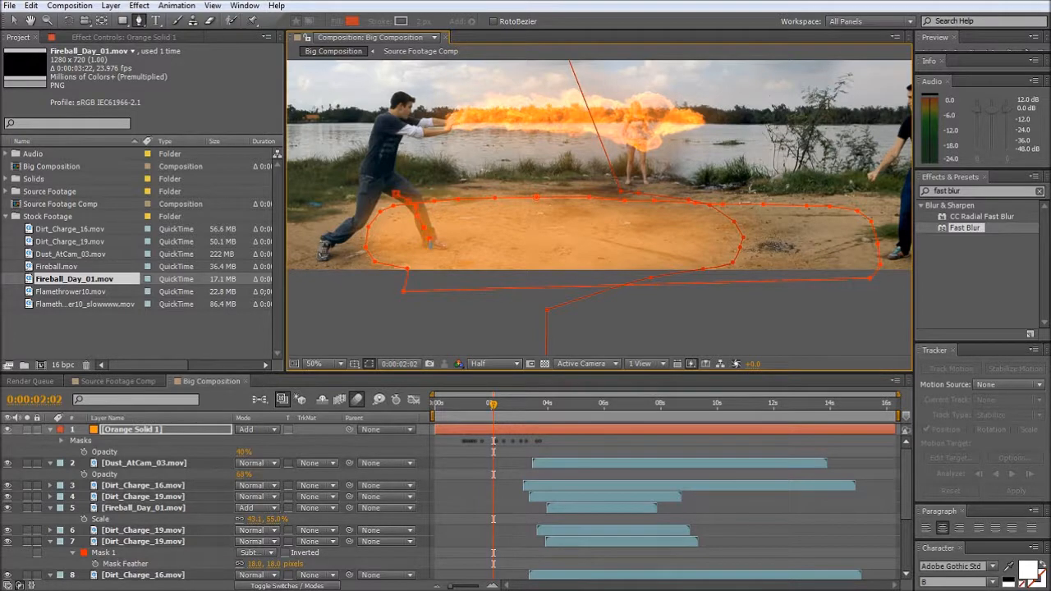
left_click(414, 245)
left_click(372, 244)
left_click(353, 242)
left_click(346, 201)
left_click(396, 195)
key("v")
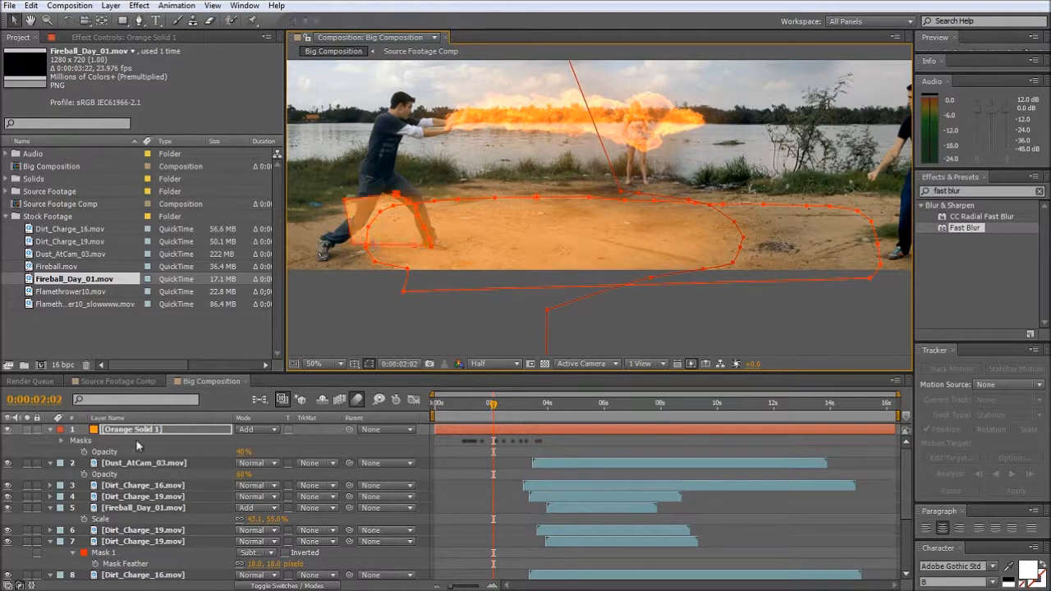
- Set Mask 3 to Subtract with a feather of 94 pixels and an expansion of 45 pixels, and deselect the layer
key("f")
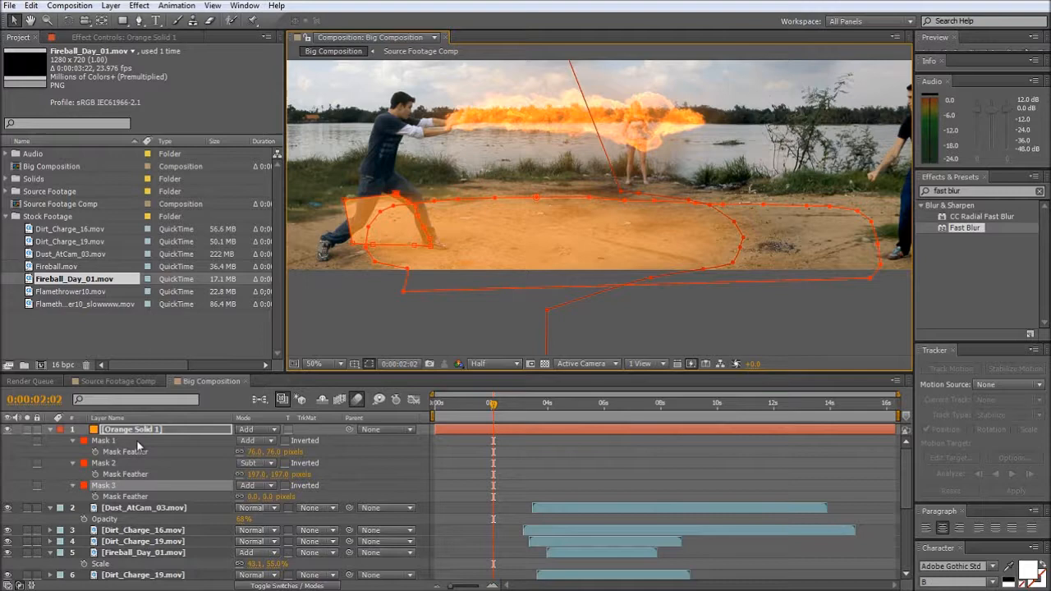
left_click(276, 490)
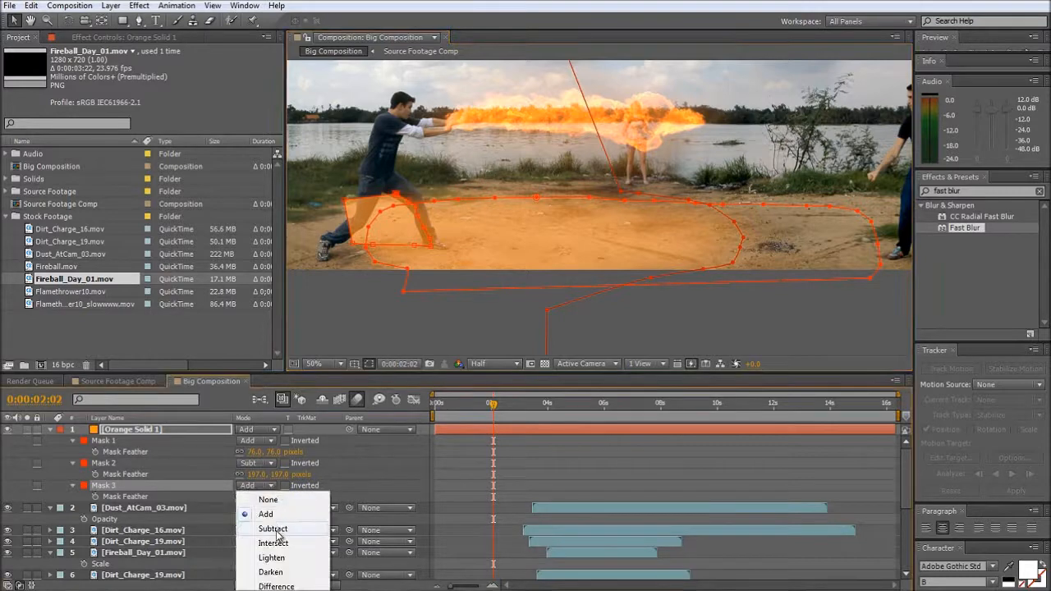
left_click(277, 532)
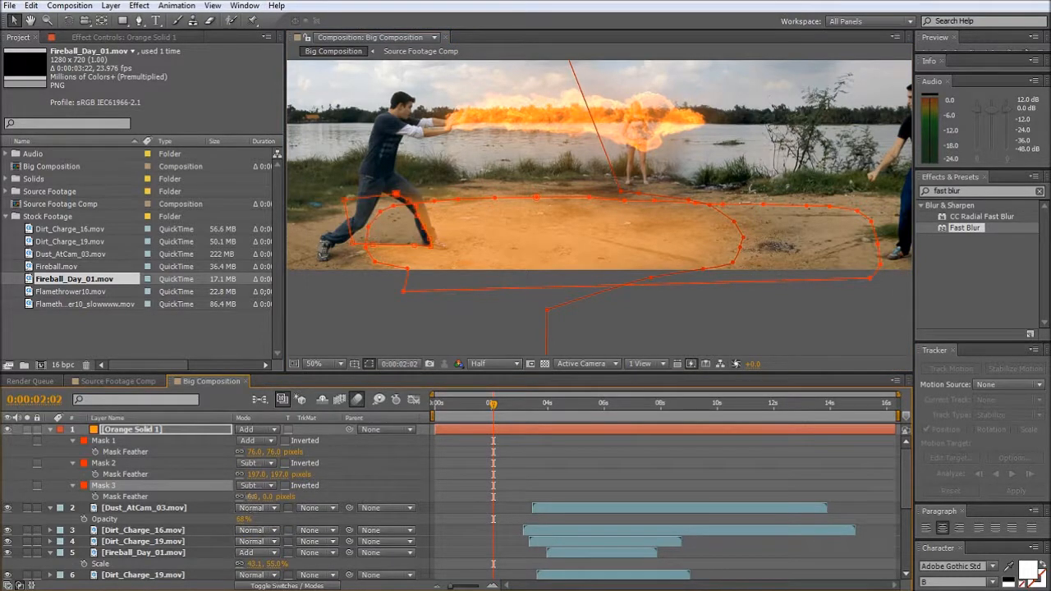
left_click_drag(248, 497, 272, 497)
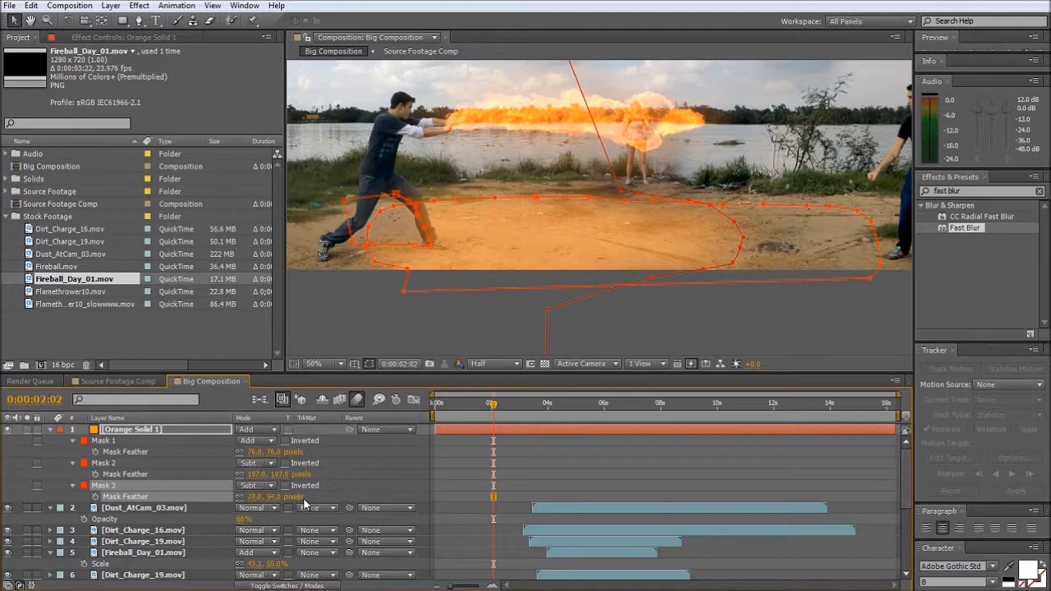
left_click(72, 486)
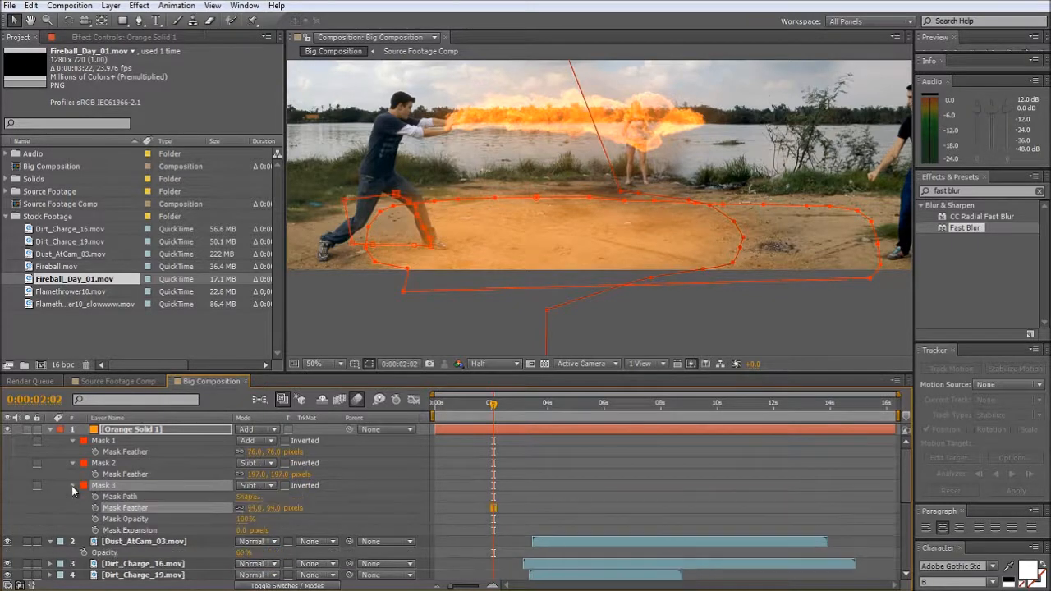
left_click(233, 531)
left_click(327, 285)
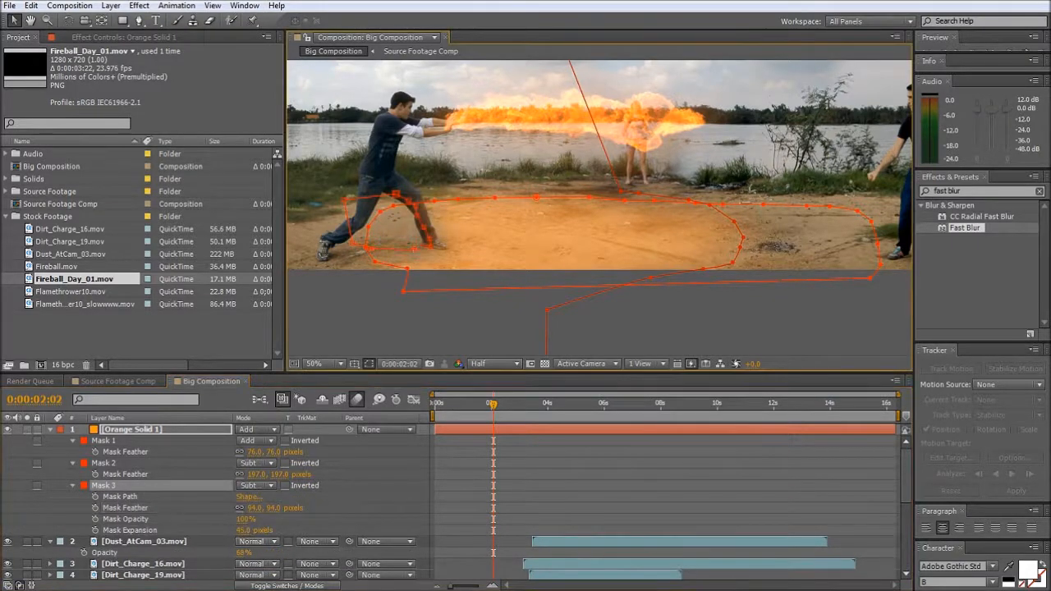
- Scrub from the start to 0:00:02:07 to review the ground light around the legs, and return to frame 0:00:00:00
key("Home")
left_click_drag(445, 406, 499, 409)
scroll(551, 247, "down", 2)
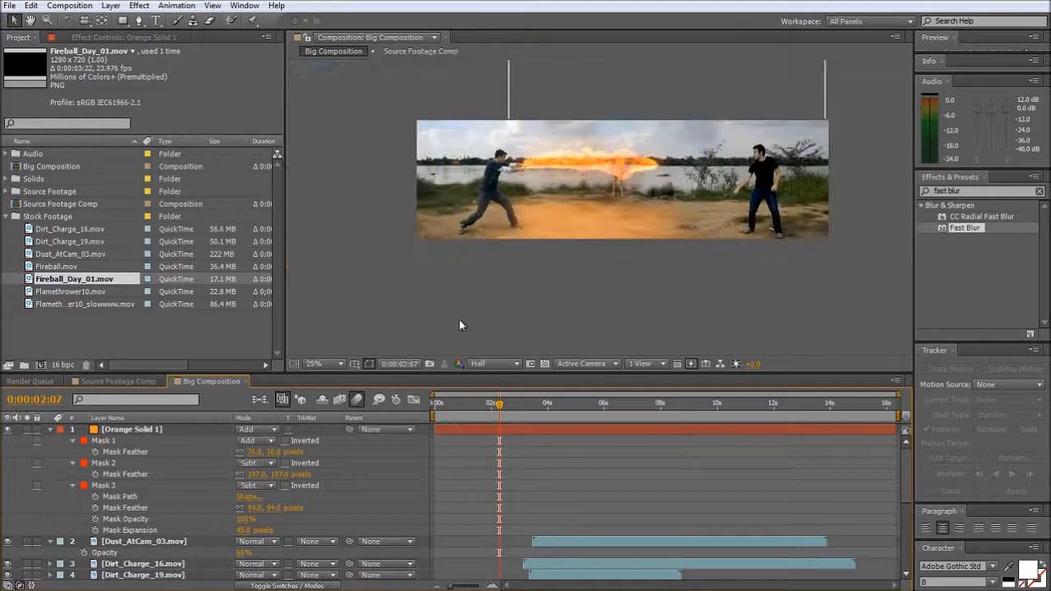
scroll(468, 220, "up", 2)
left_click_drag(463, 400, 433, 404)
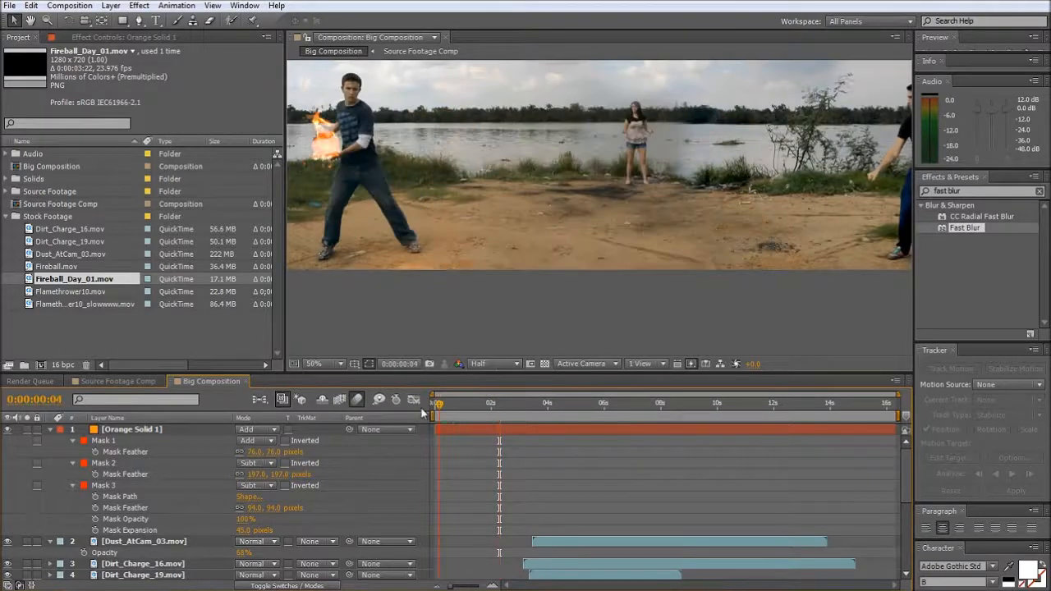
left_click(445, 316)
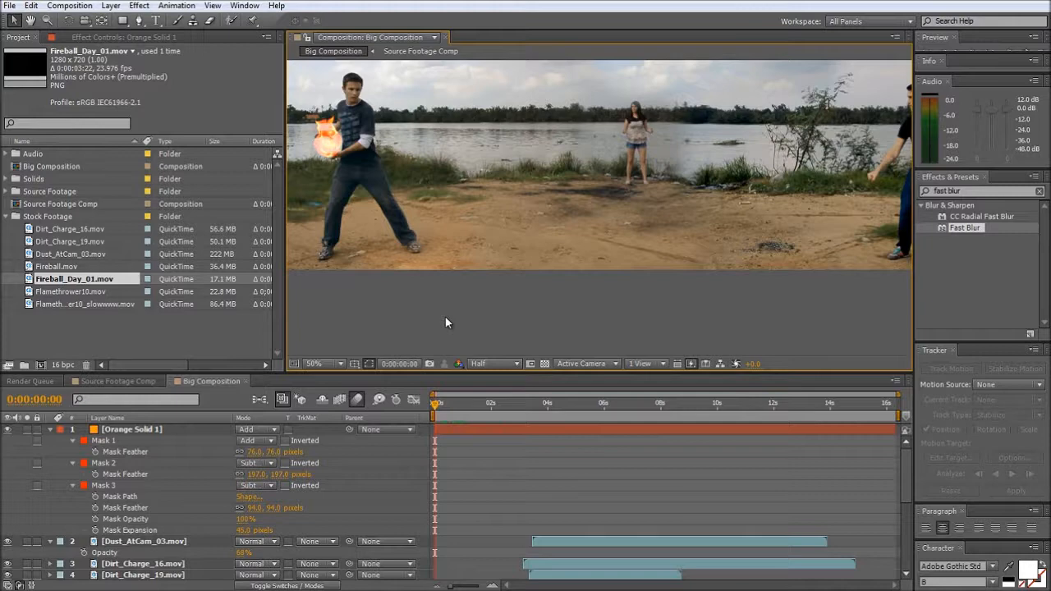
- Create a new black solid at composition size above the orange solid
key("ctrl+y")
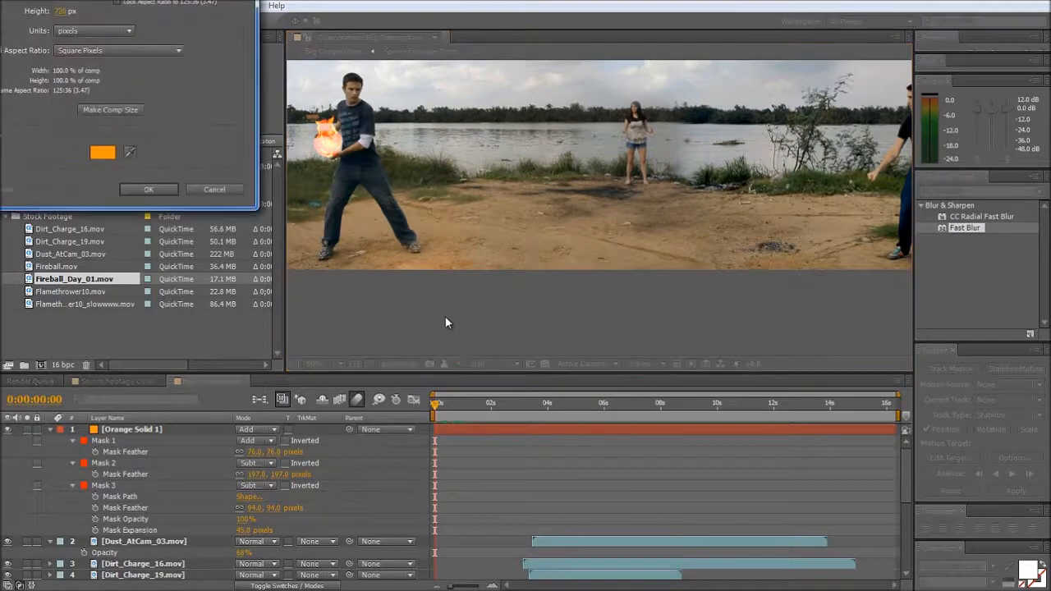
left_click(103, 153)
left_click(152, 123)
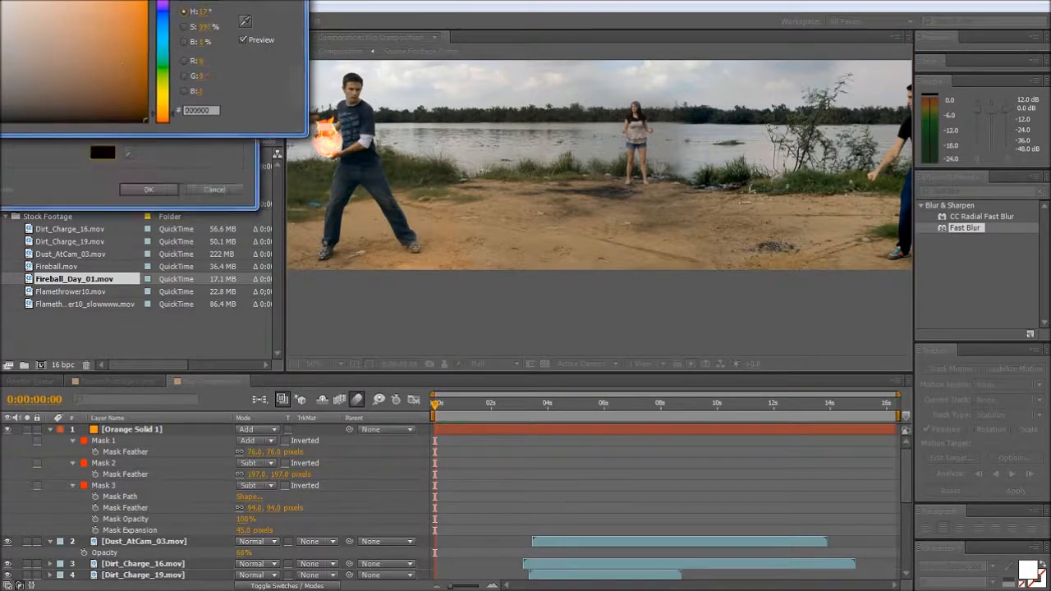
key("Return")
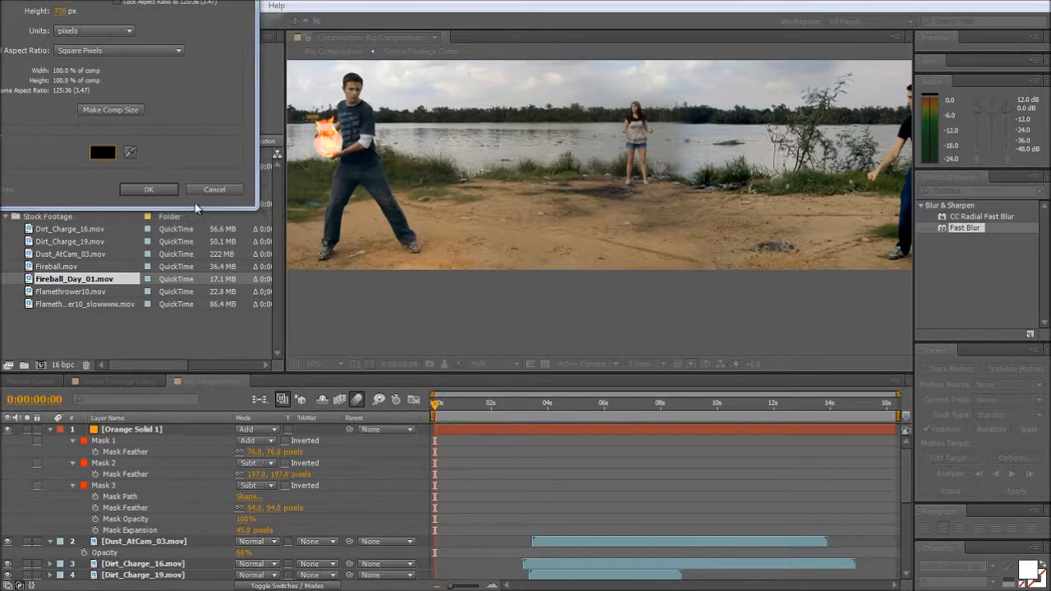
key("Return")
- Apply the Optical Flares effect to the black solid and set the layer's blending mode to Add
double_click(952, 191)
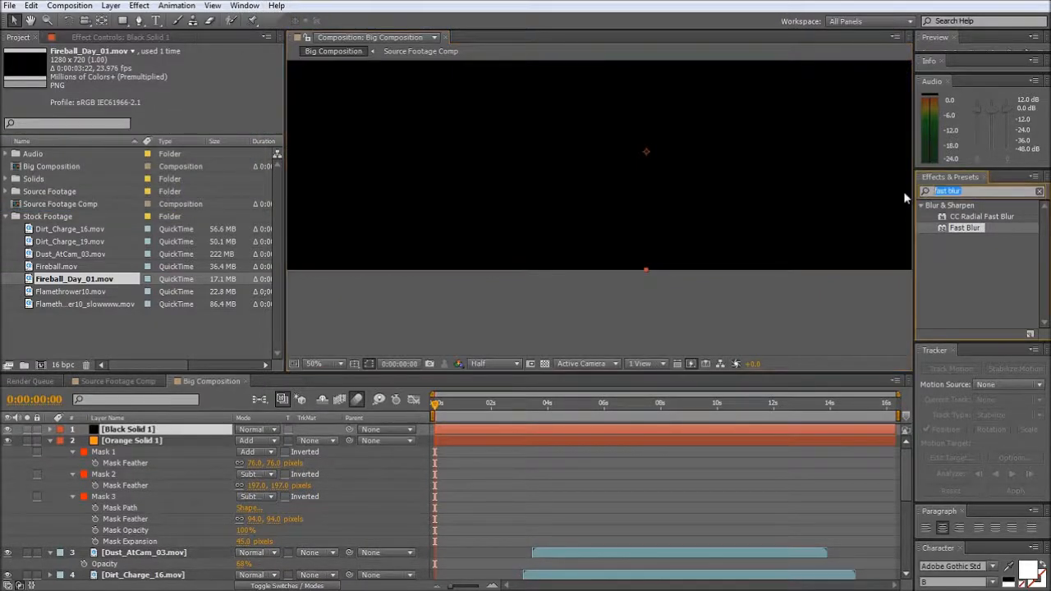
type("optical f")
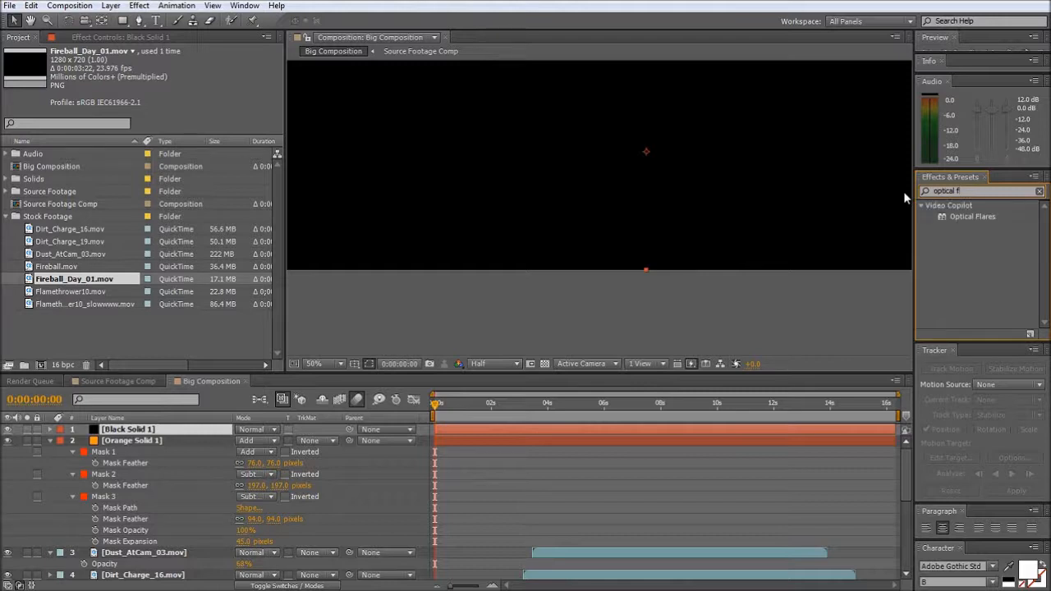
left_click_drag(972, 215, 680, 428)
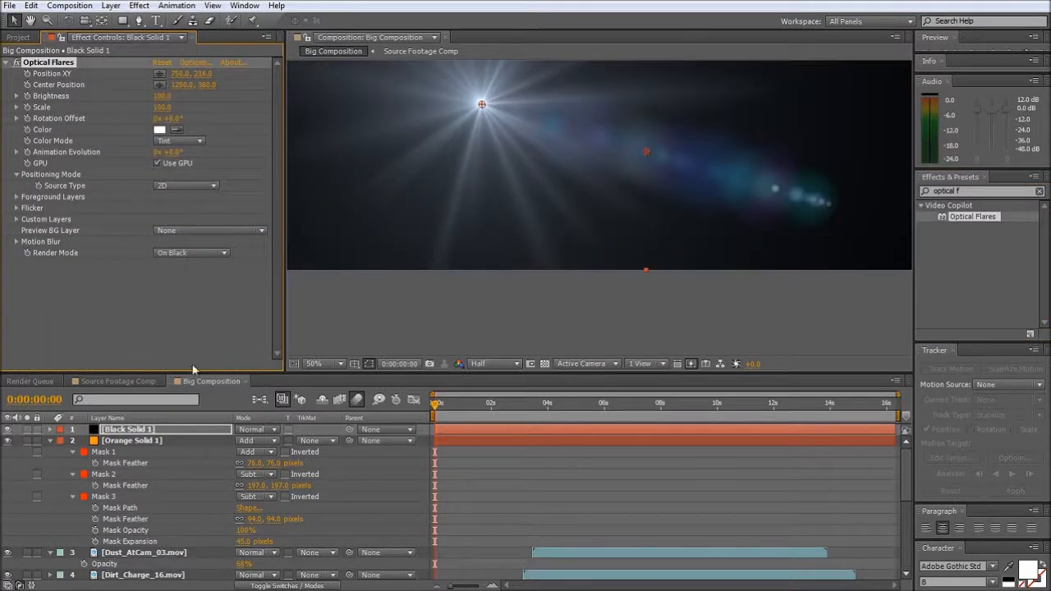
left_click(274, 430)
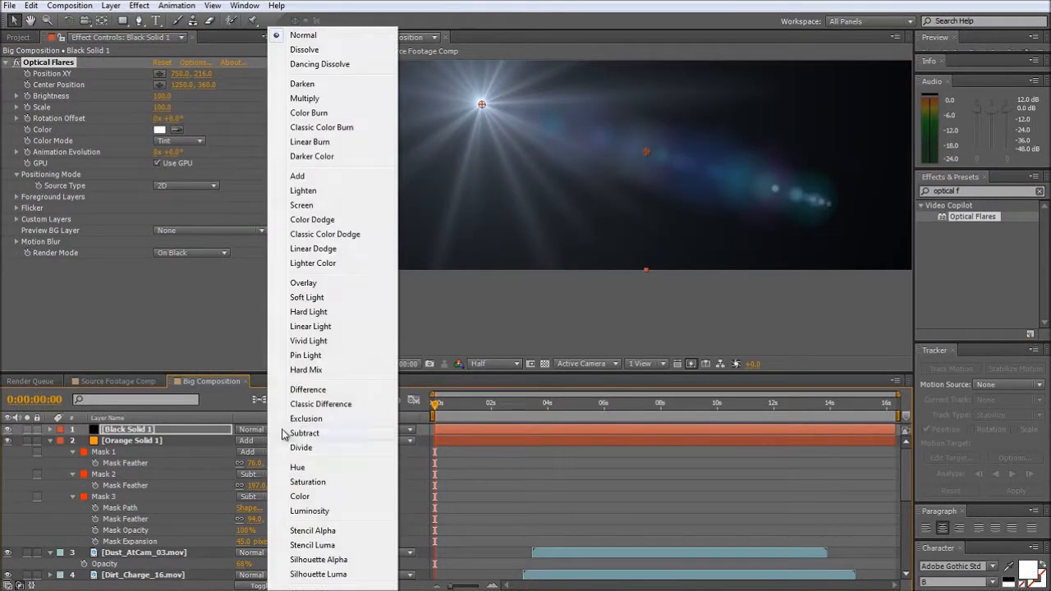
left_click(315, 175)
- Place the flare's source on the fireball in the man's hands at 278, 336 and its center position at about 714, 384
left_click_drag(482, 105, 326, 143)
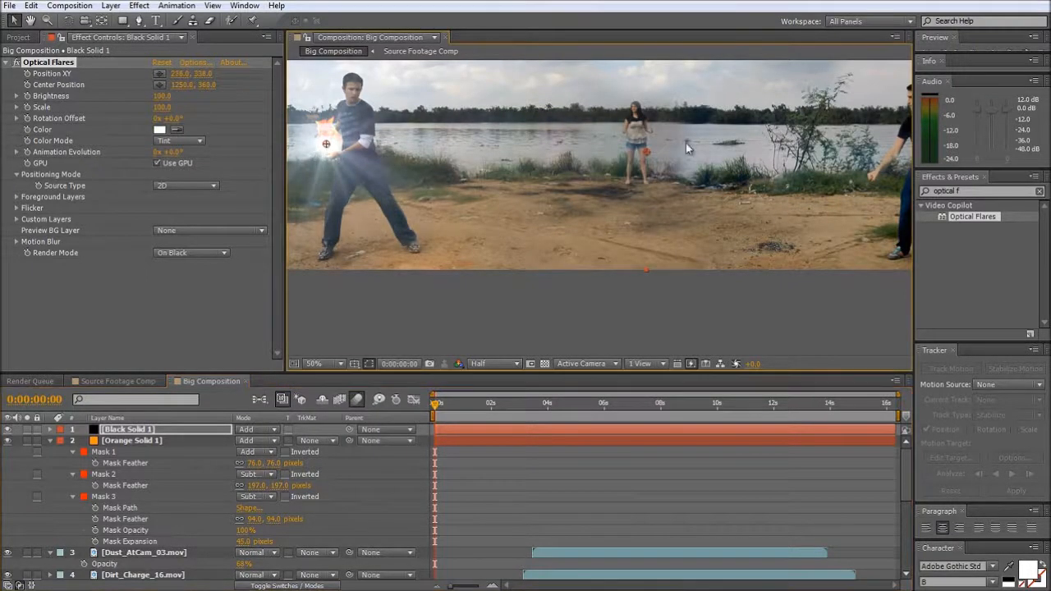
left_click_drag(649, 158, 471, 161)
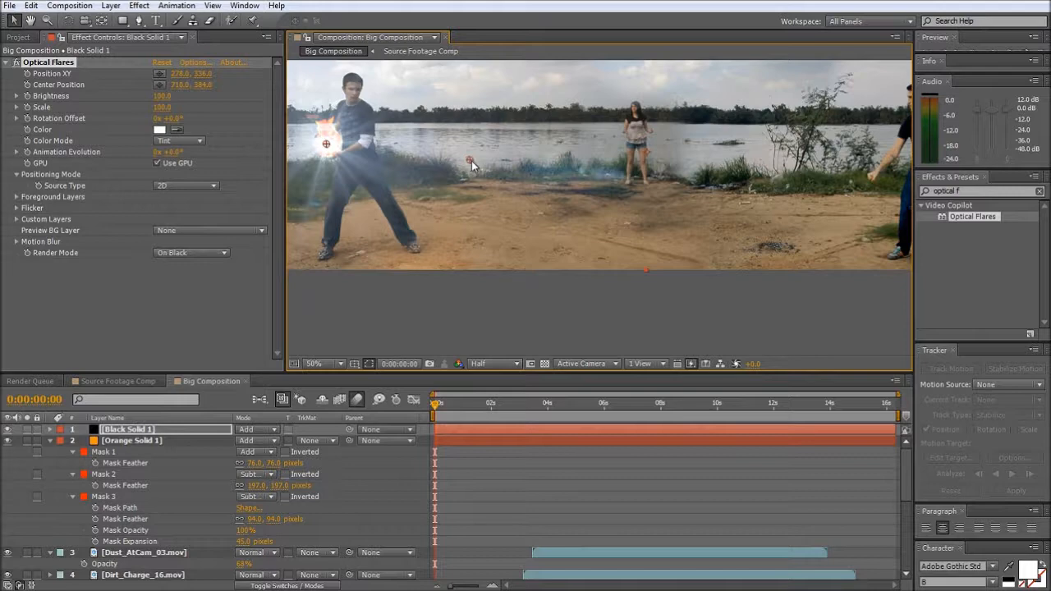
key("space")
left_click_drag(537, 214, 605, 250)
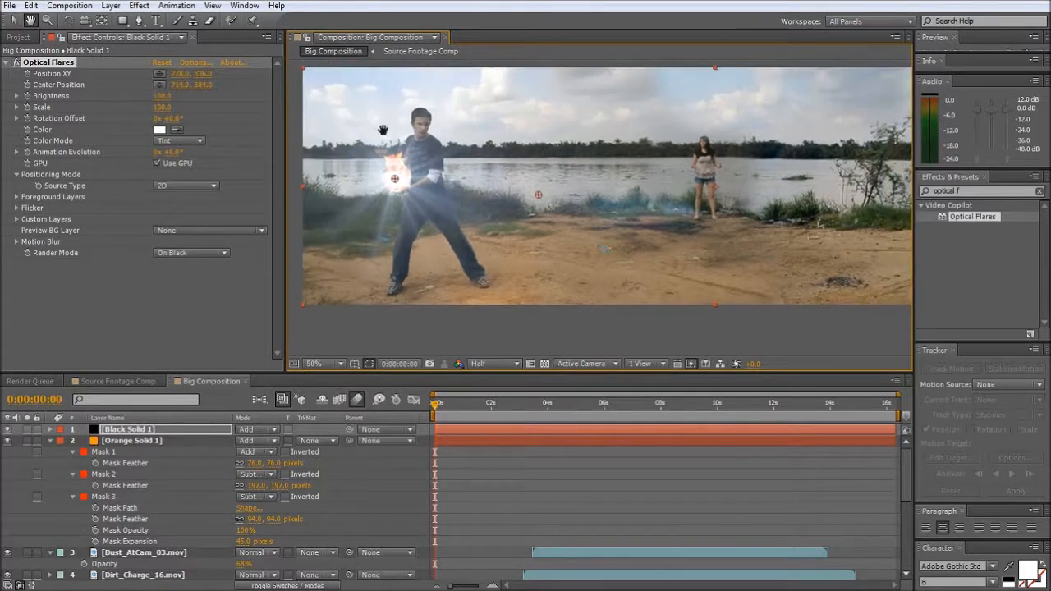
- Load the Streak Rows preset from the Motion Graphics presets in the Optical Flares options and apply it
left_click(194, 65)
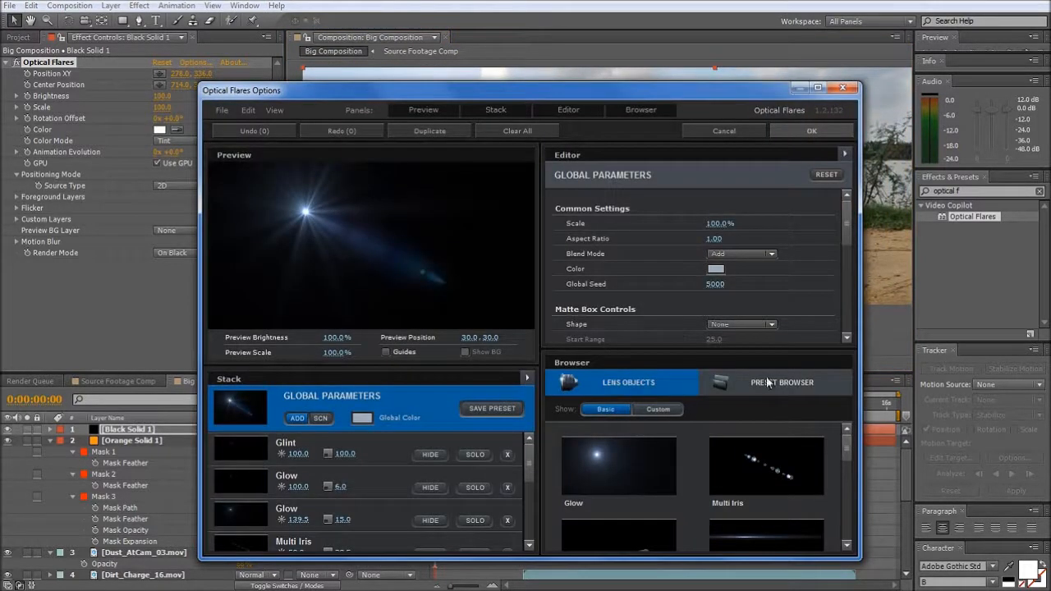
left_click(773, 382)
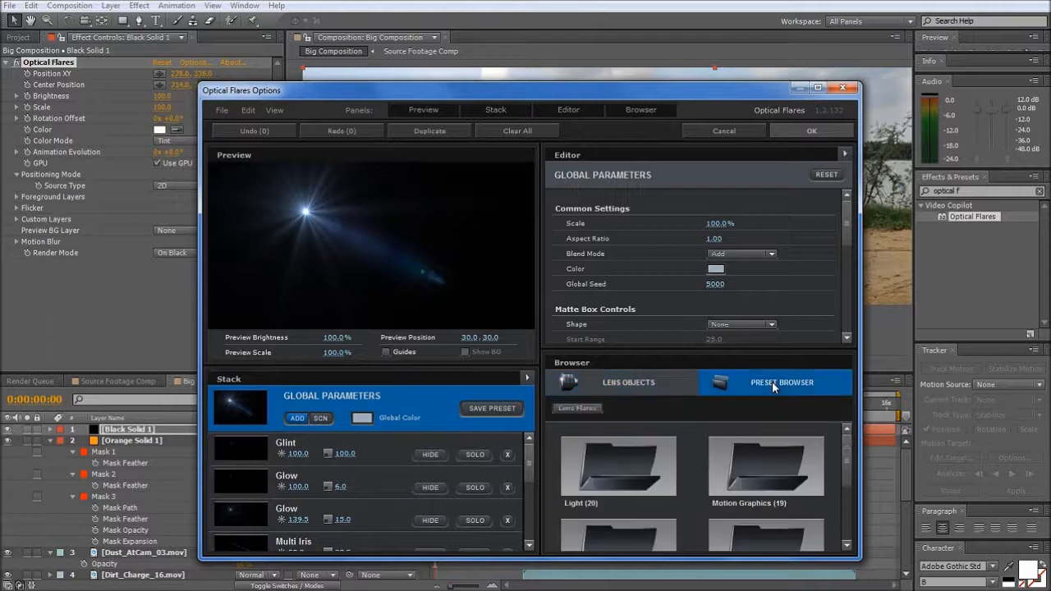
double_click(752, 460)
scroll(694, 483, "down", 10)
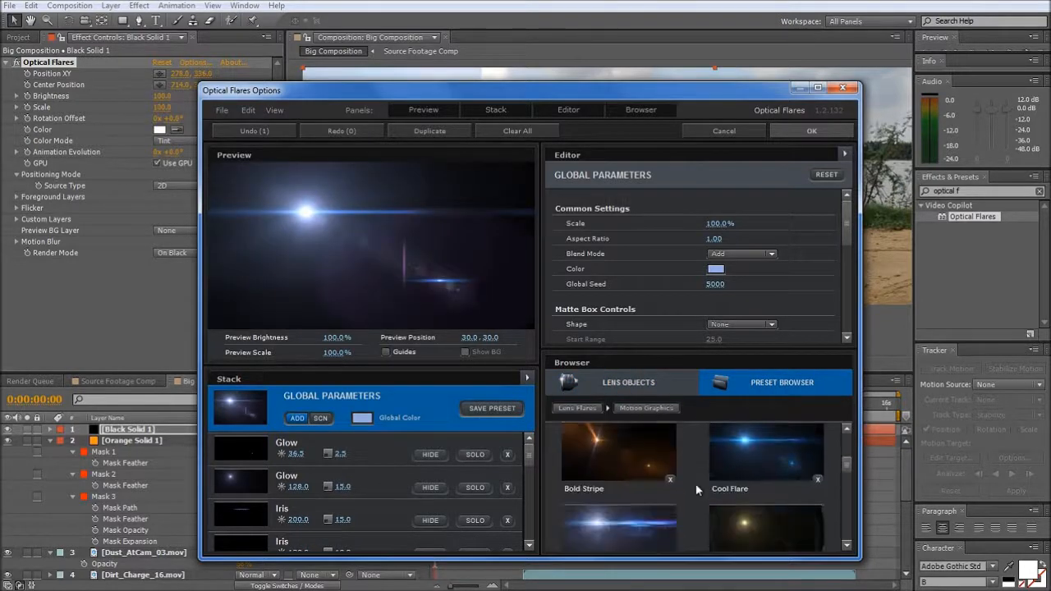
scroll(694, 483, "down", 2)
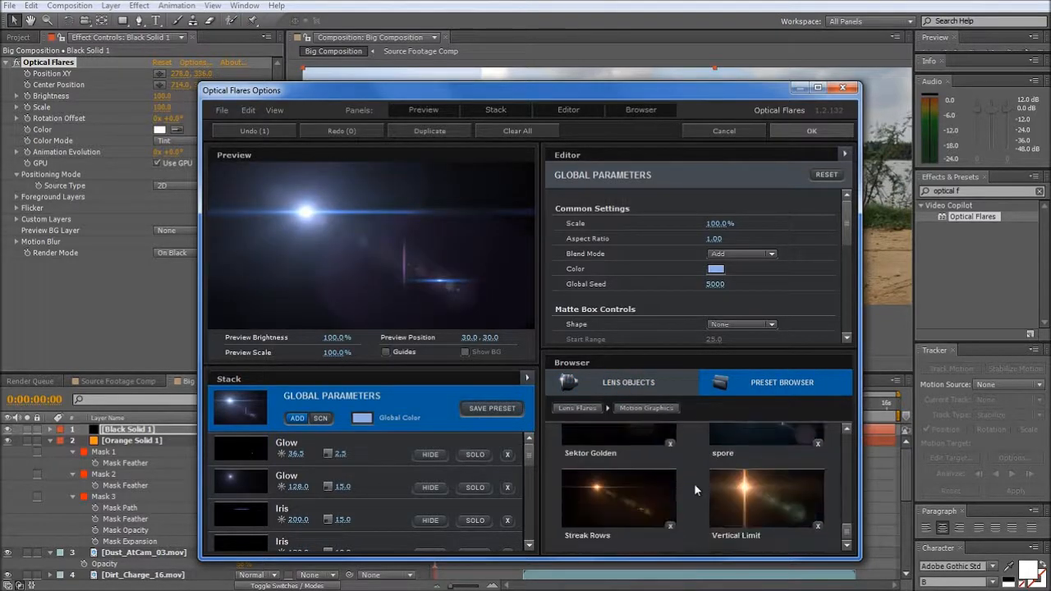
scroll(694, 482, "up", 1)
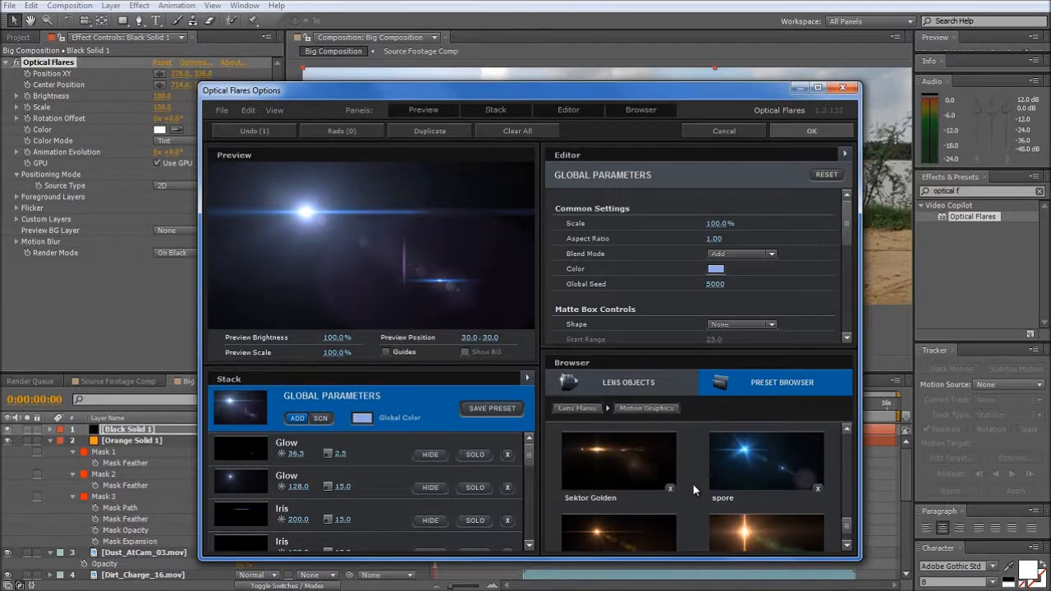
scroll(692, 487, "up", 1)
scroll(690, 487, "down", 2)
scroll(623, 467, "down", 1)
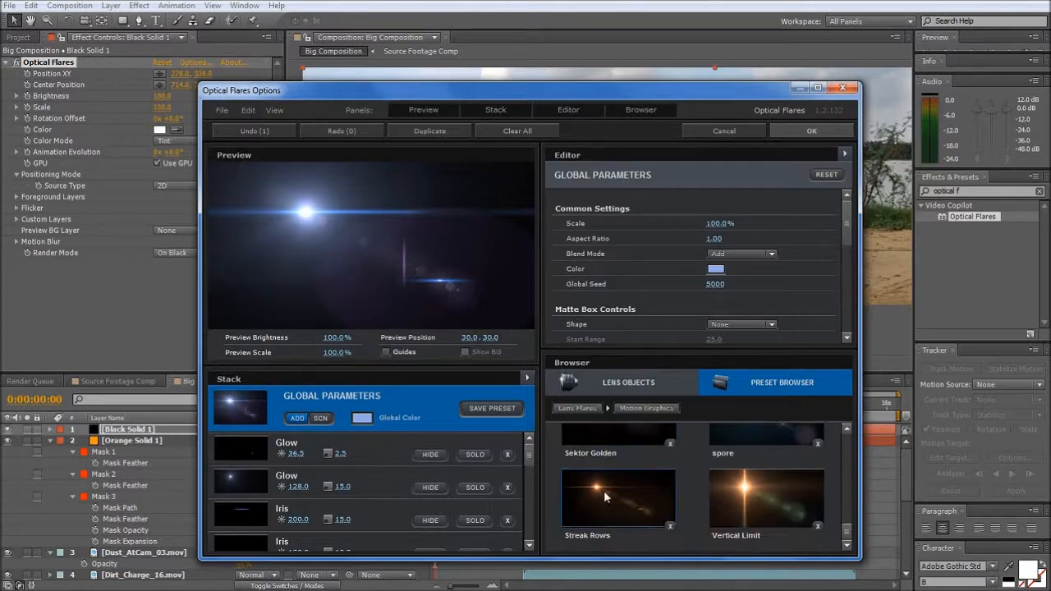
left_click(606, 496)
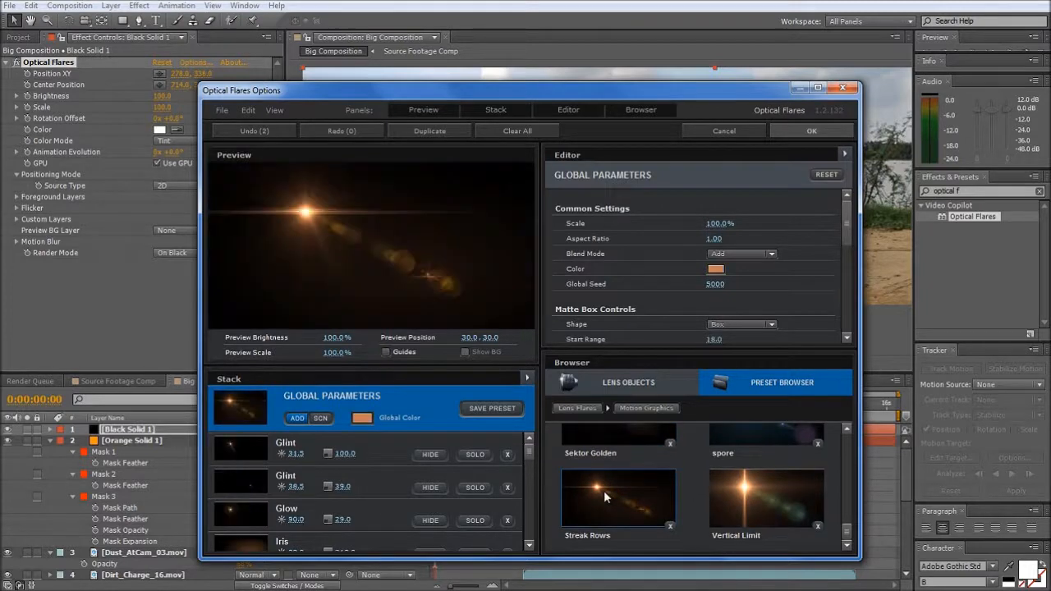
left_click(797, 130)
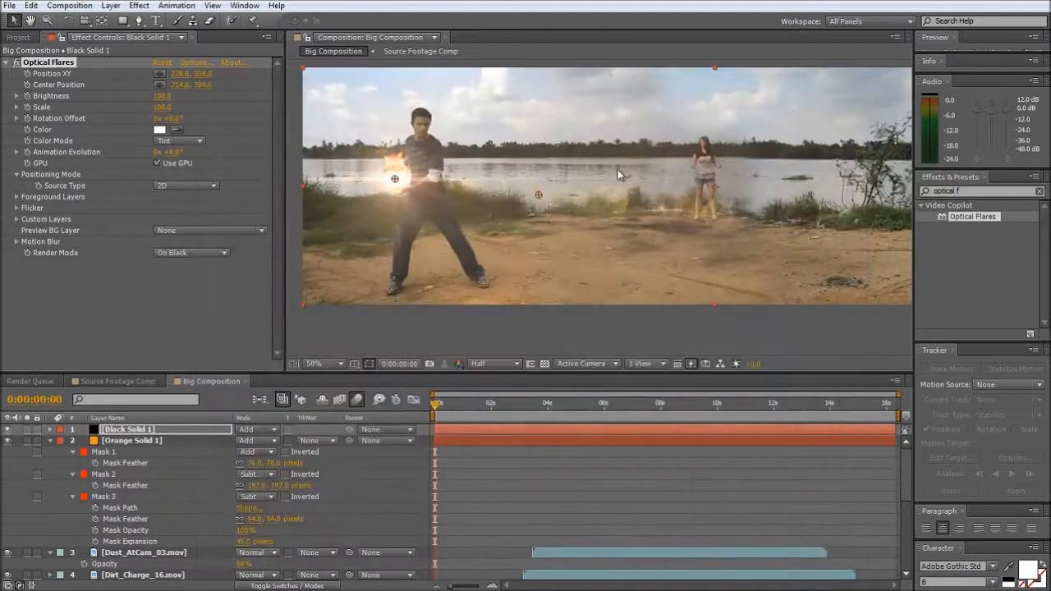
- Change the Optical Flares tint color to a saturated orange and deselect the black solid
left_click(164, 132)
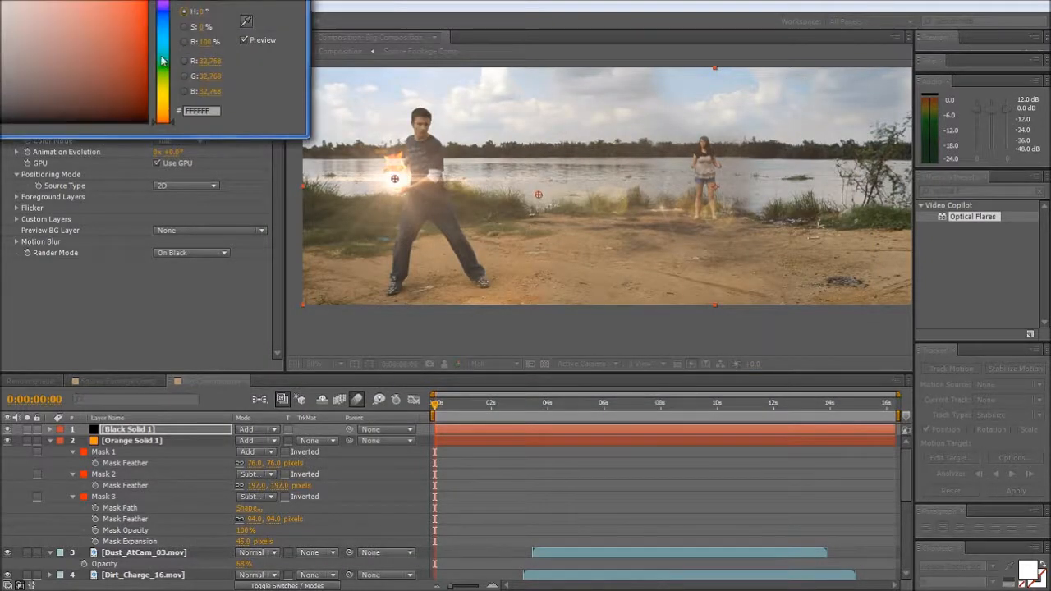
left_click(164, 116)
left_click(143, 8)
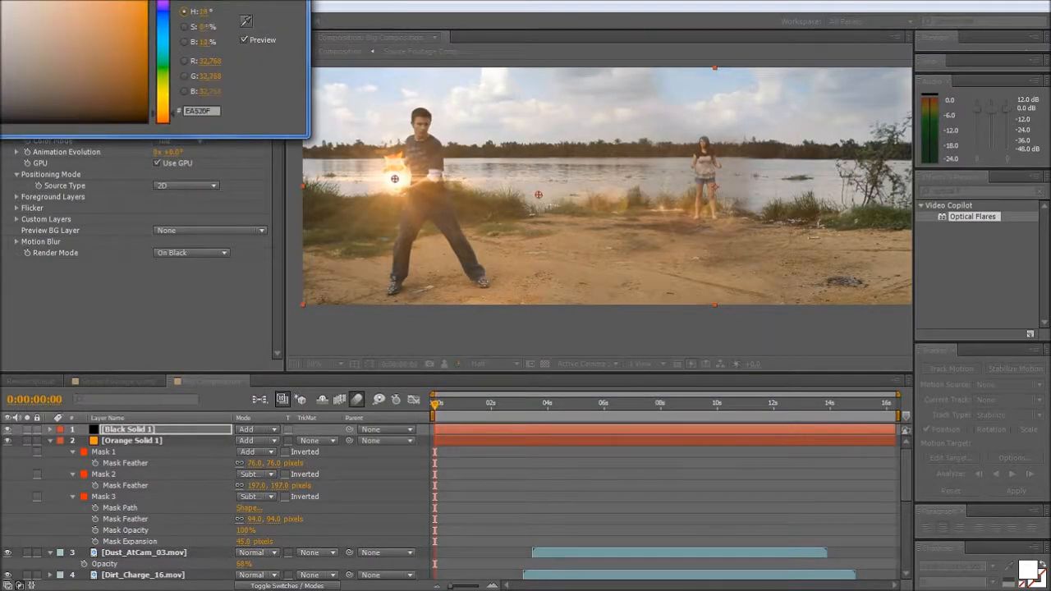
key("Return")
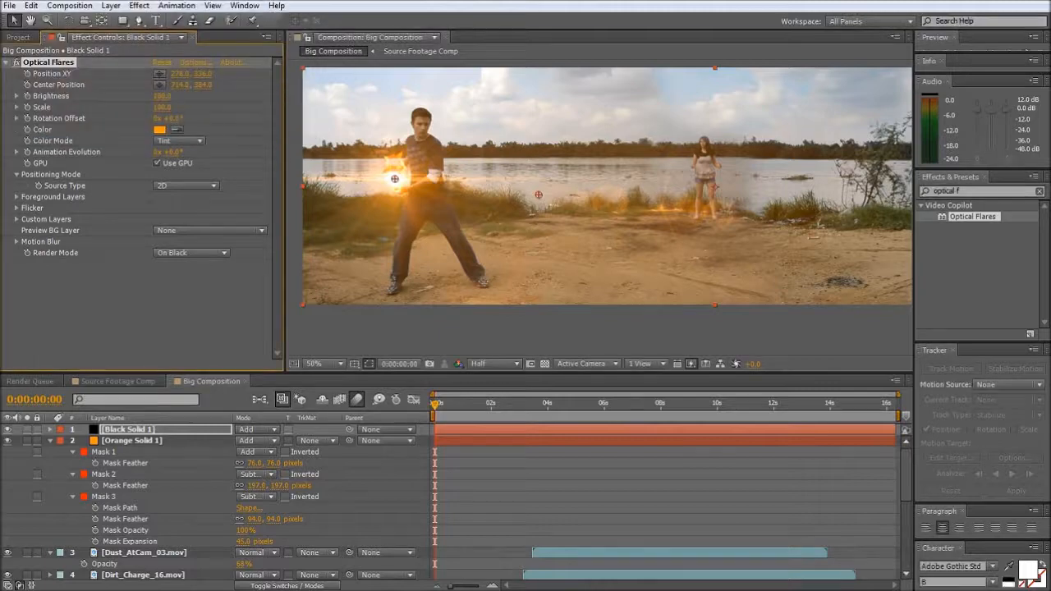
left_click(408, 338)
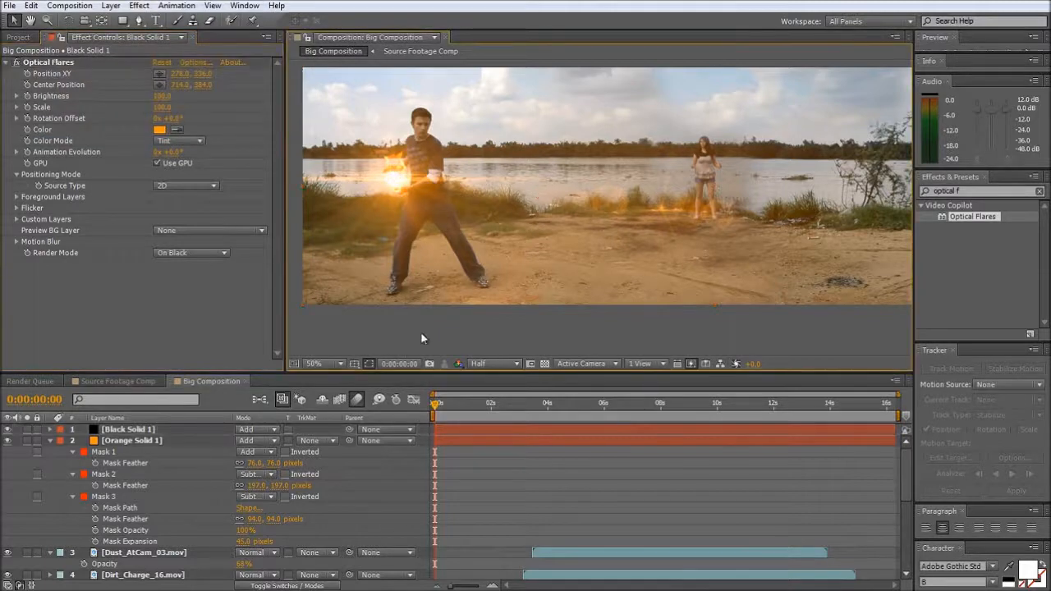
- Start keyframing the Optical Flares position at 0:00:00:00 and keyframe it on the fireball at 286, 346 at 0:00:00:17
left_click(435, 413)
left_click(116, 430)
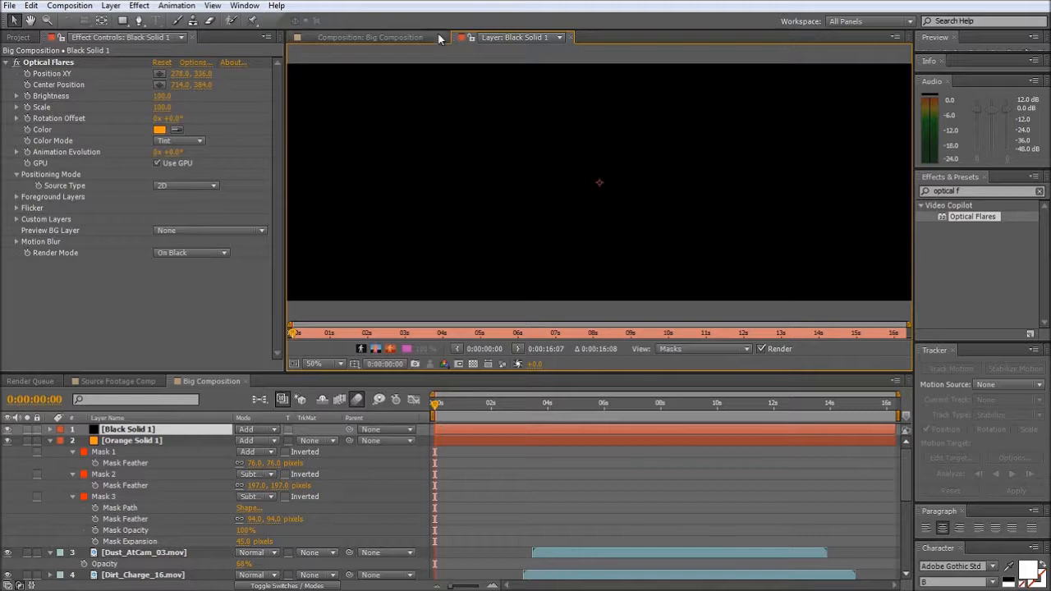
left_click(25, 66)
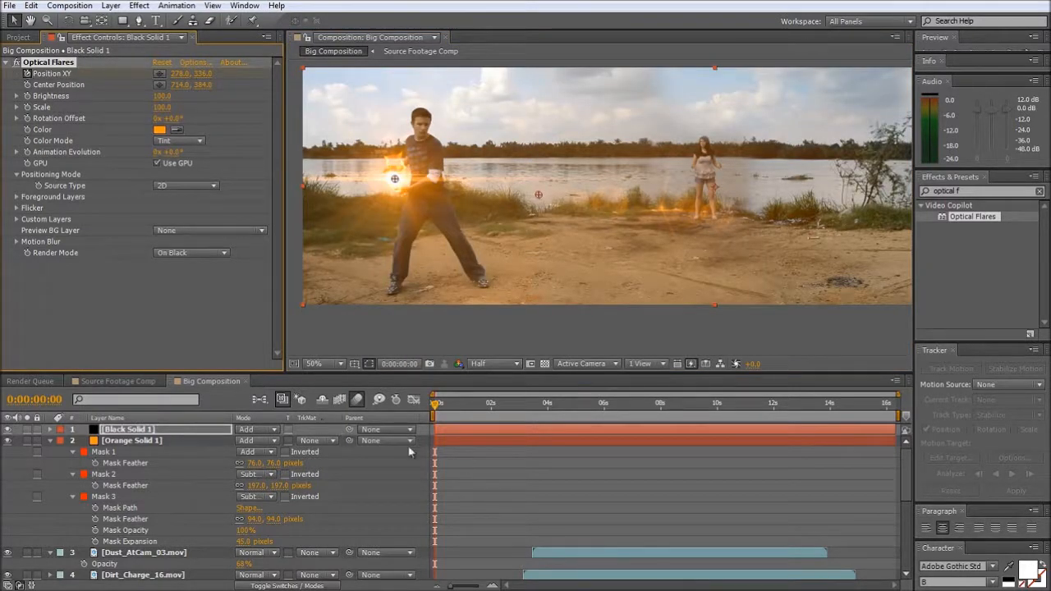
left_click(437, 405)
left_click_drag(438, 408, 457, 410)
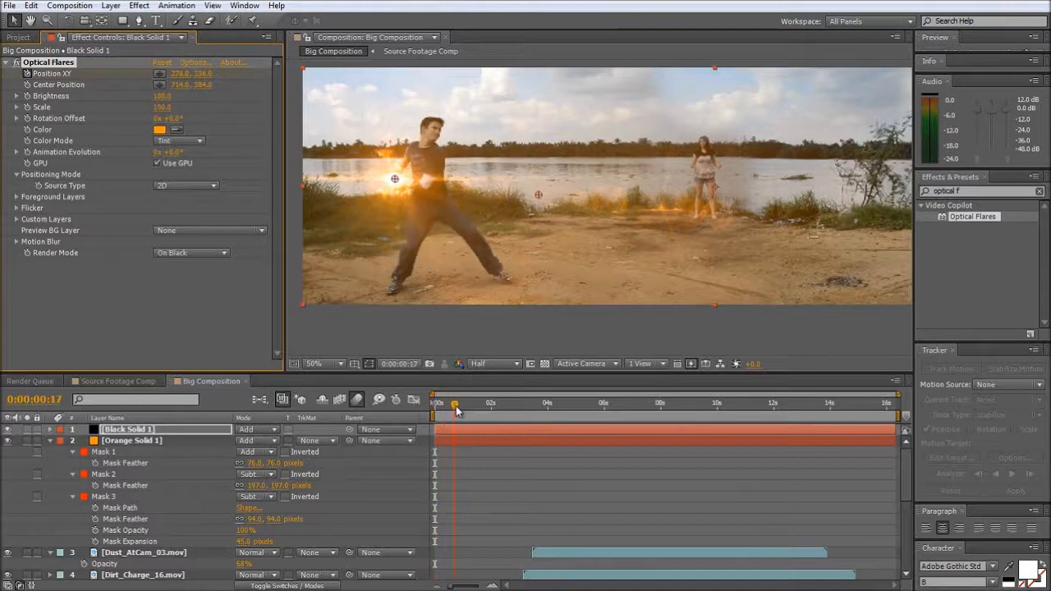
left_click_drag(395, 179, 398, 182)
- Switch the flare effect off and keyframe its position frame by frame along the flame from 0:00:01:00 to 0:00:01:03, ending at 1024, 260
left_click(14, 64)
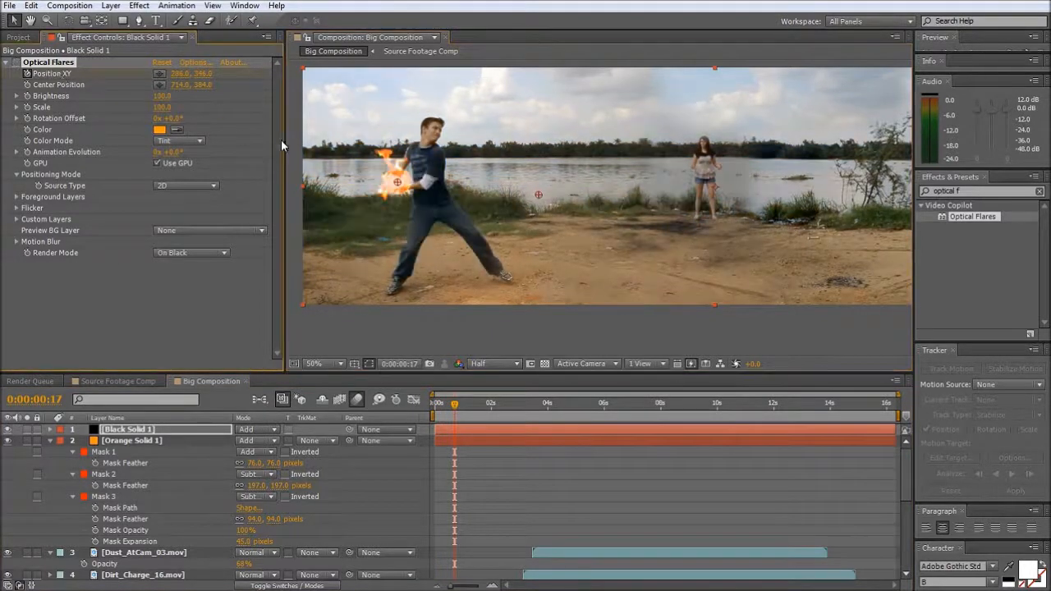
left_click_drag(457, 413, 460, 413)
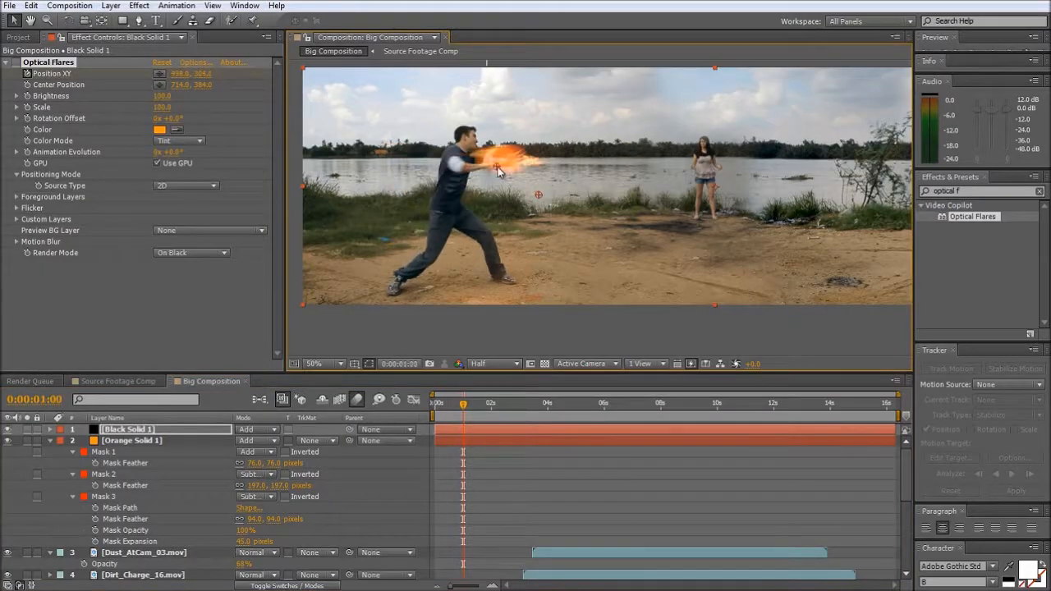
key("Page_Down")
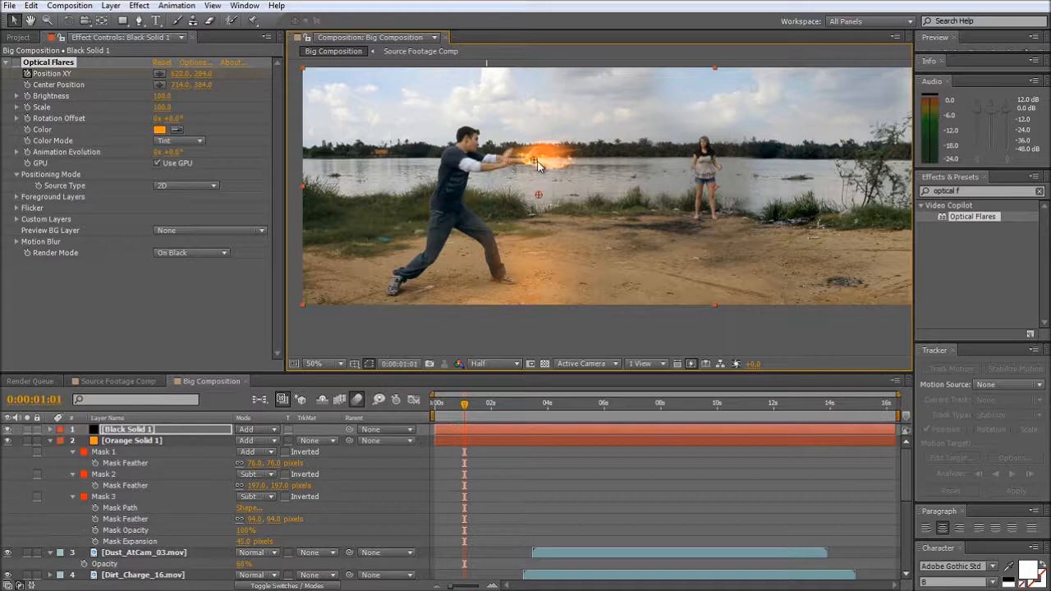
key("Page_Down")
left_click_drag(546, 159, 597, 161)
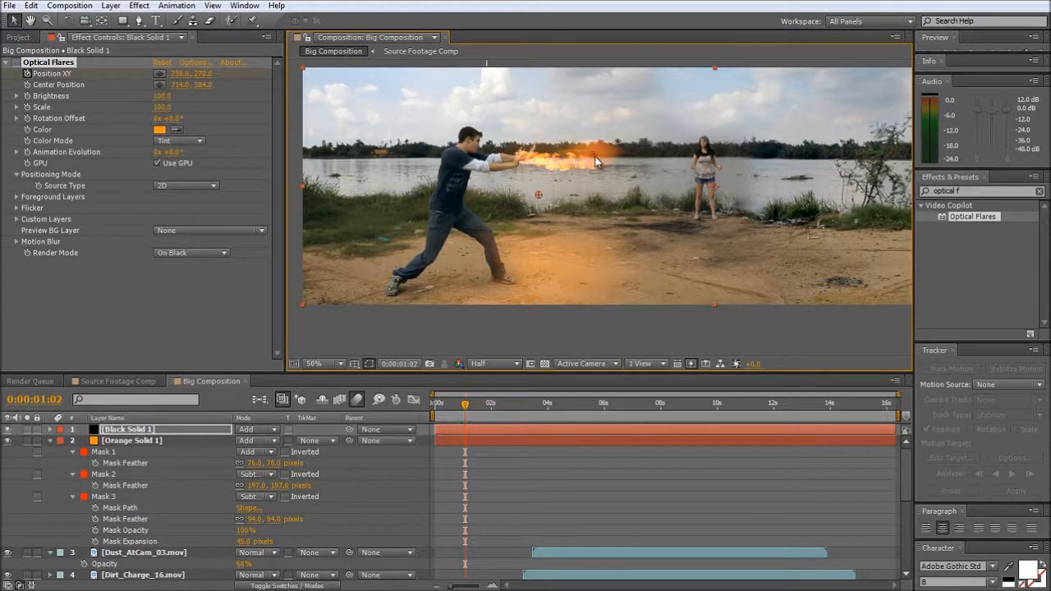
key("Page_Down")
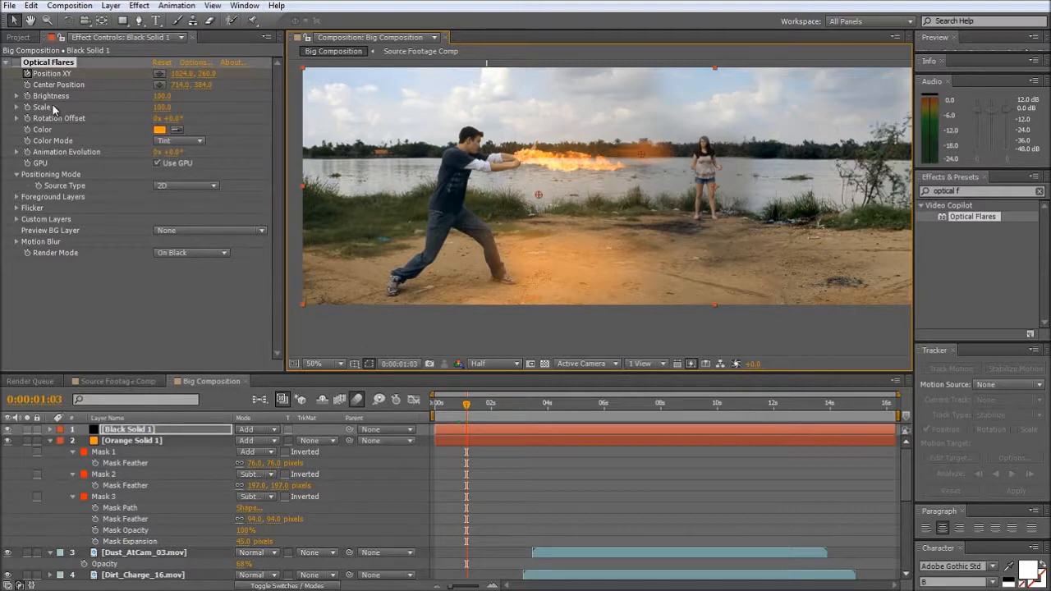
- Start keyframing the flare's Brightness with a value of 0 at 0:00:01:03 and reveal the black solid's keyframed properties
left_click(28, 96)
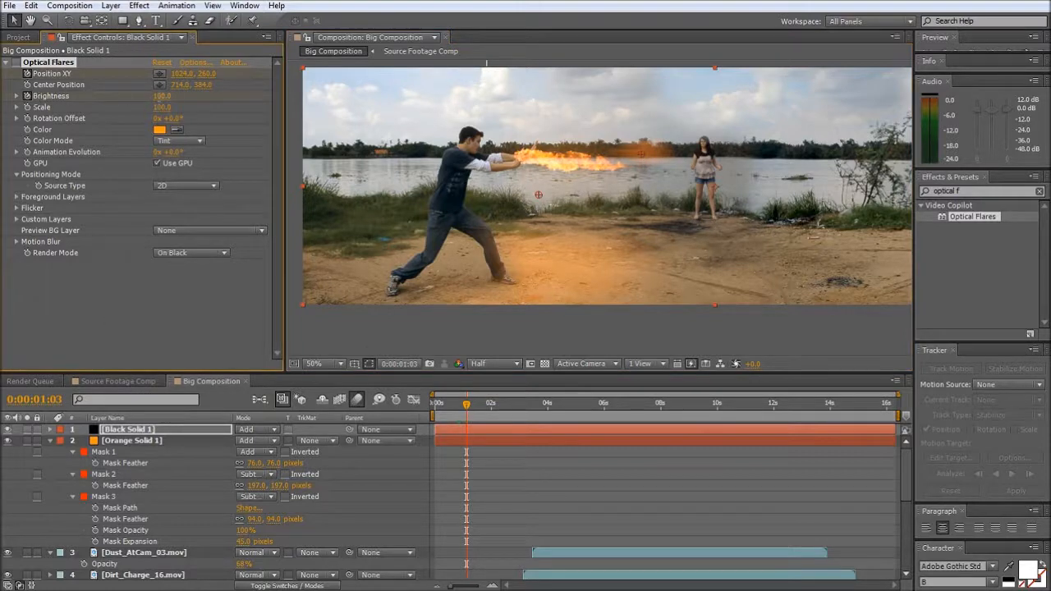
left_click(159, 97)
type("0")
key("Return")
key("u")
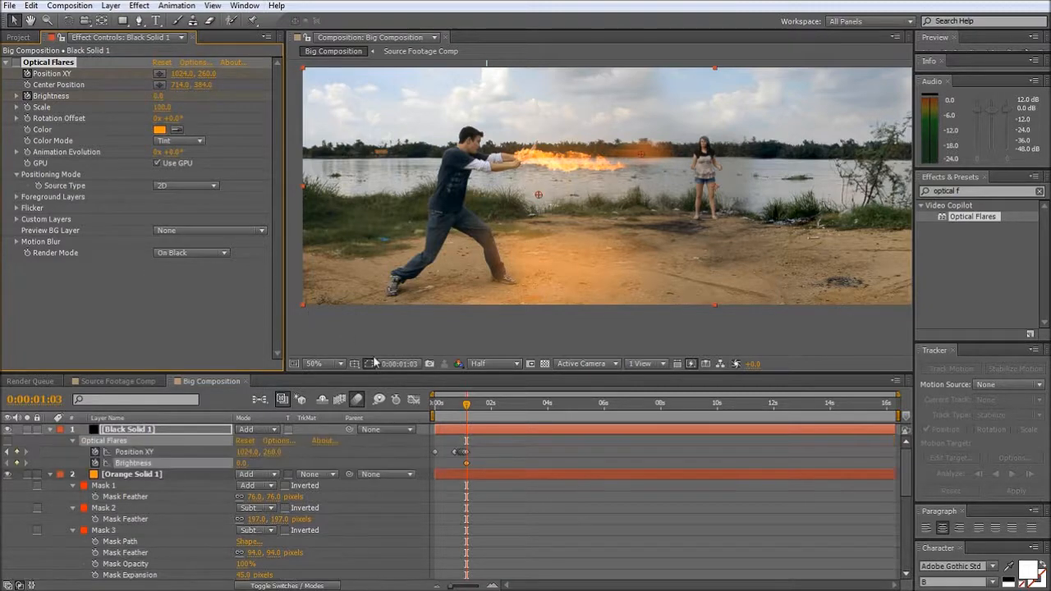
- Keyframe the flare's Brightness at 70 at 0:00:01:00 and switch the effect back on
key("Page_Up")
key("Page_Up")
key("Page_Up")
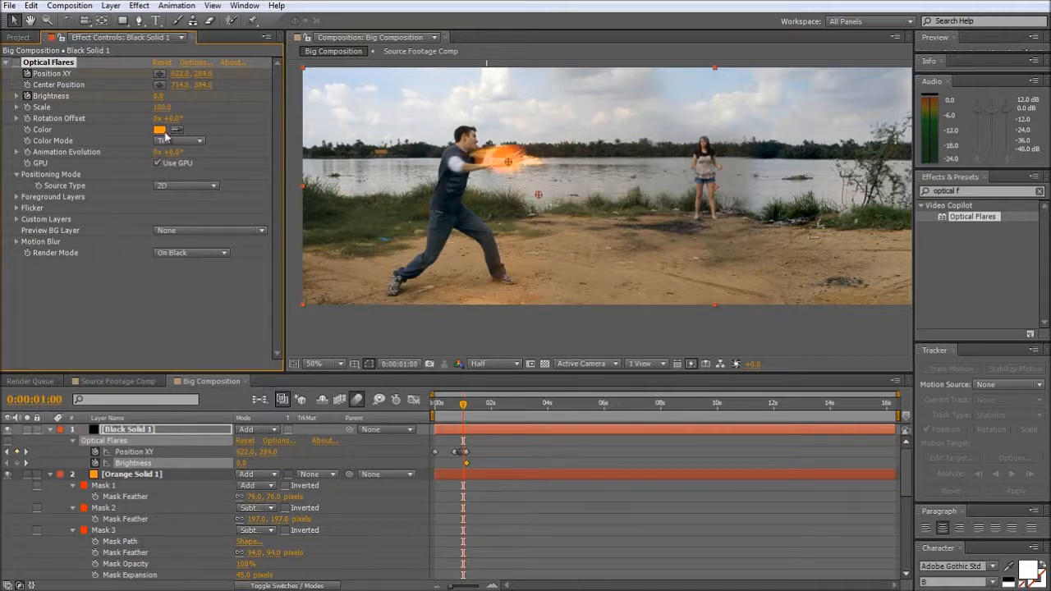
left_click(159, 96)
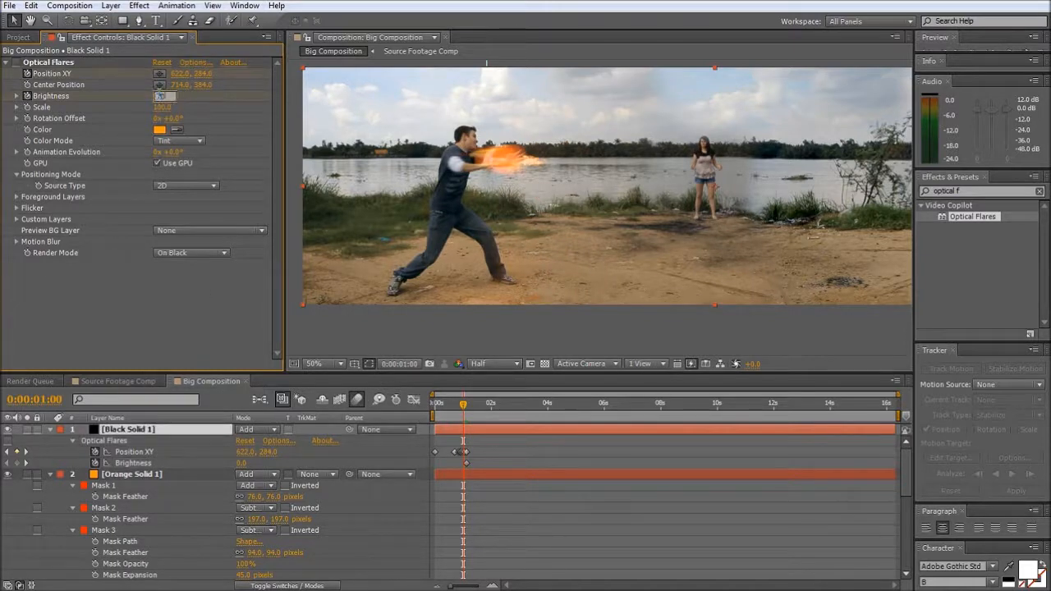
key("Return")
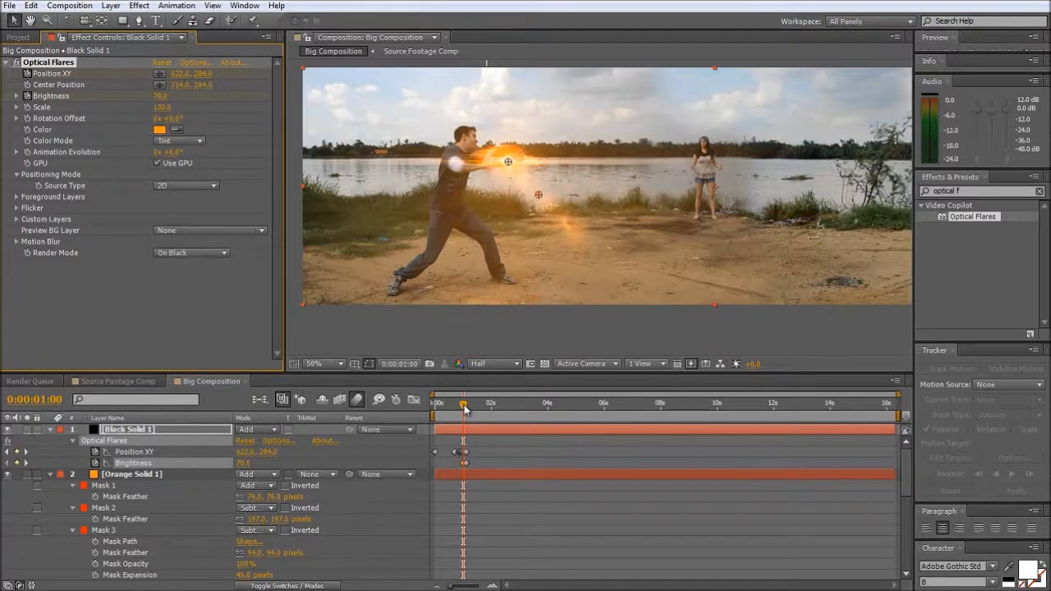
- Keyframe the flare's Rotation Offset at 14° at 0:00:00:00 and hold the same angle with another keyframe at 0:00:00:16
left_click_drag(465, 408, 424, 421)
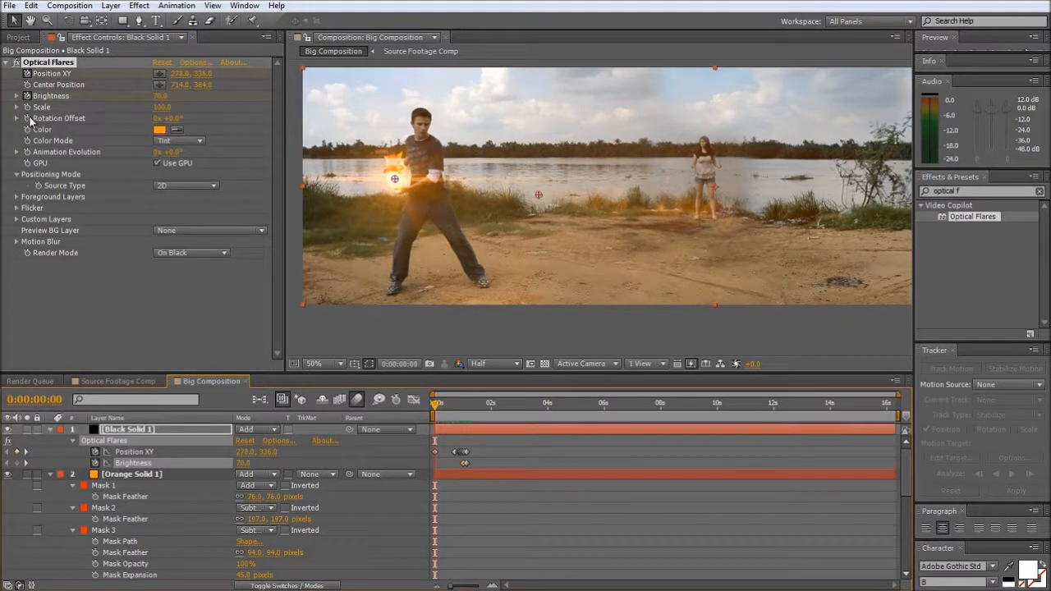
left_click_drag(167, 118, 175, 119)
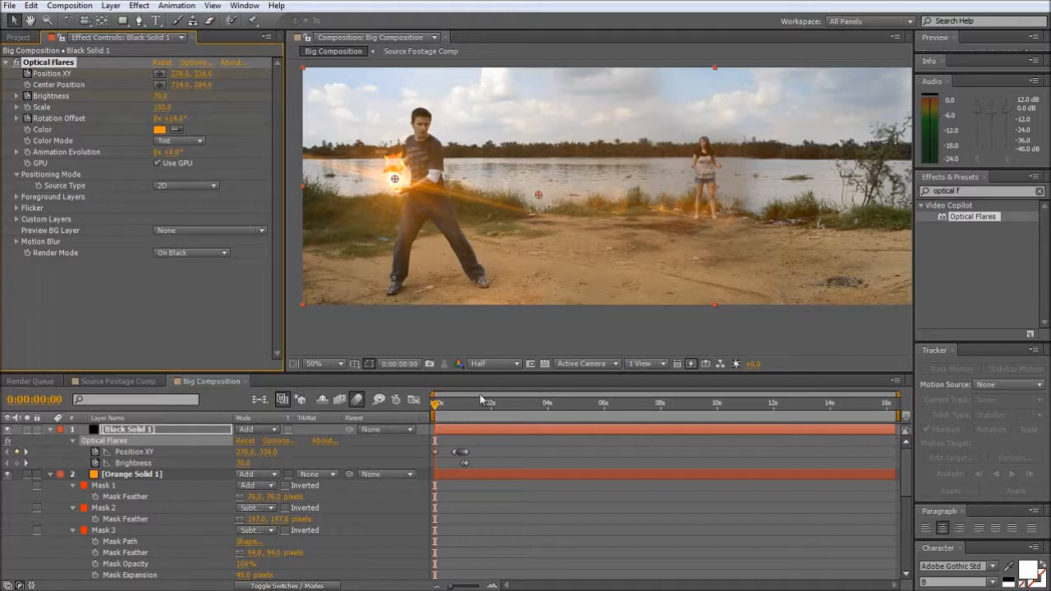
left_click_drag(435, 403, 454, 411)
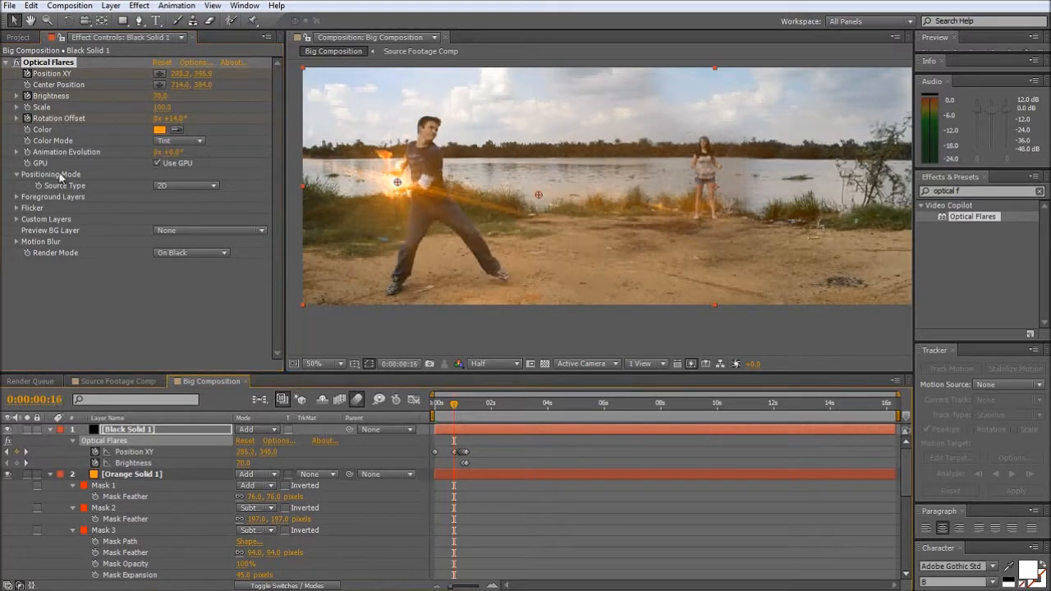
key("u")
key("u")
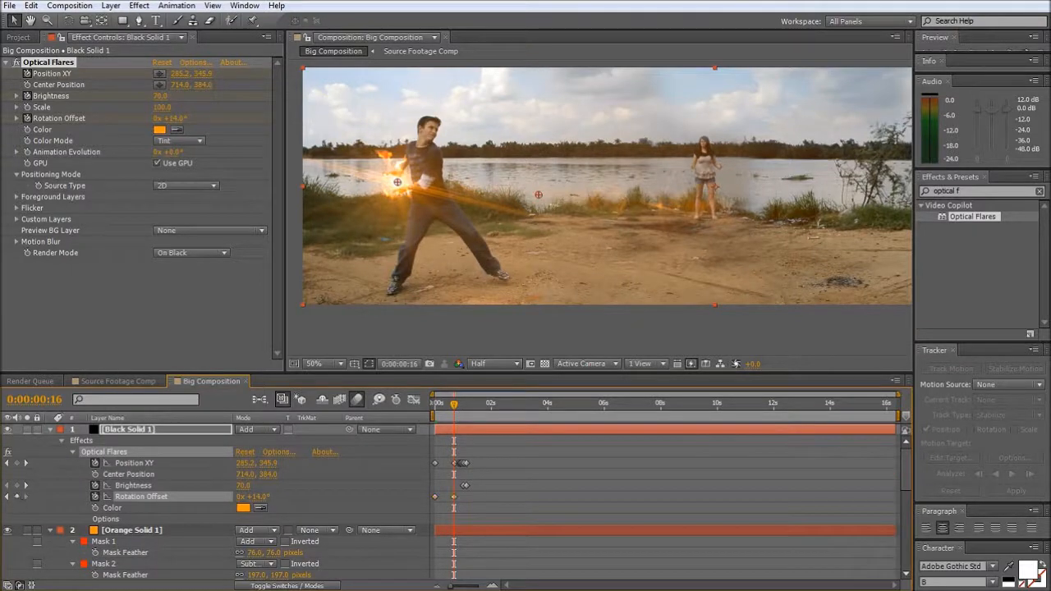
- Keyframe the flare's Rotation Offset at 0° at 0:00:01:00 and review the shot up to 0:00:04:15
key("space")
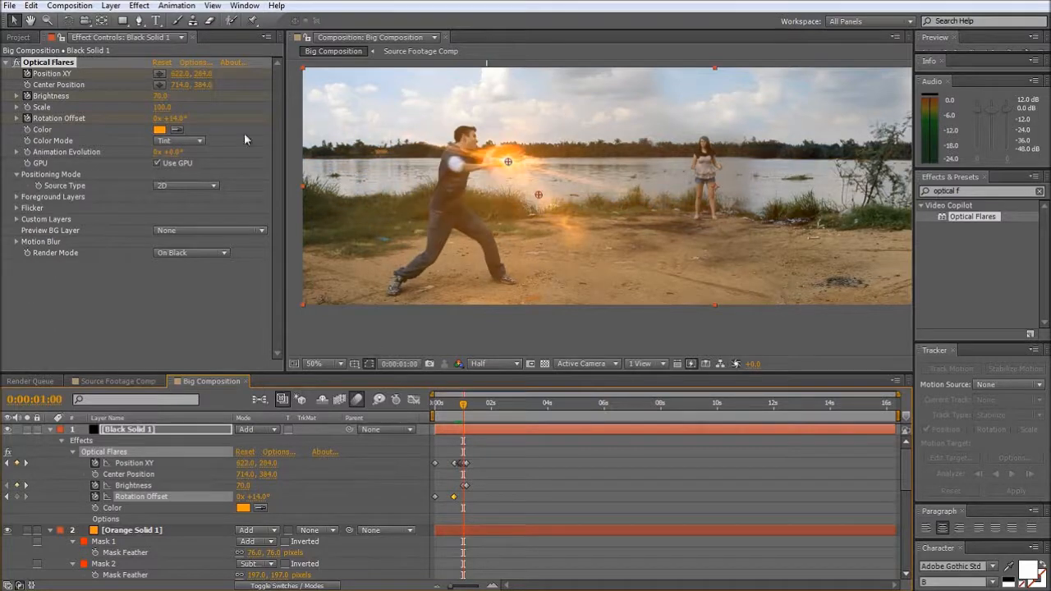
left_click(174, 120)
type("0")
key("Return")
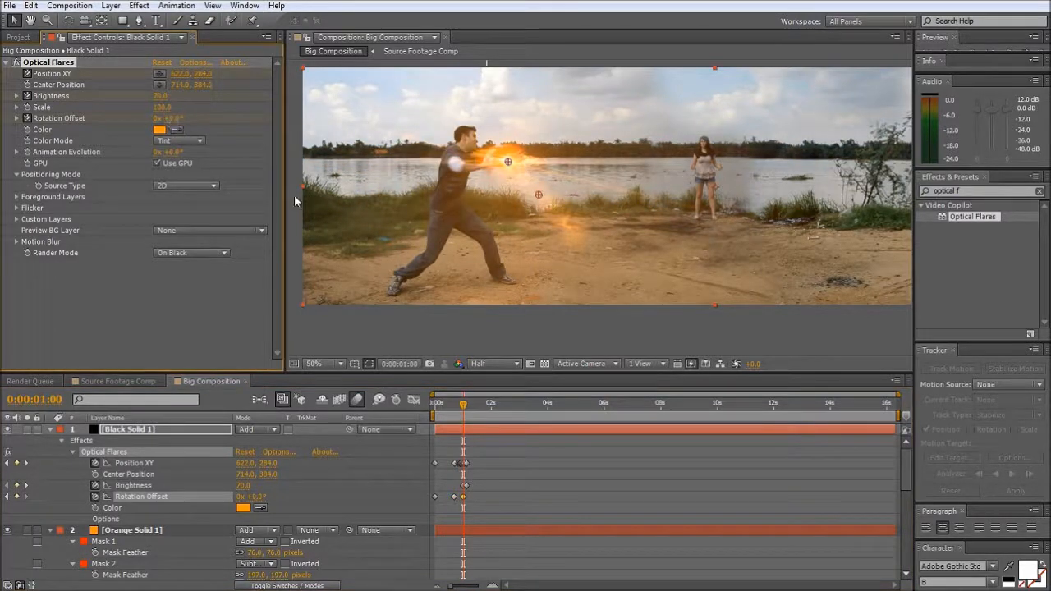
left_click_drag(469, 406, 567, 430)
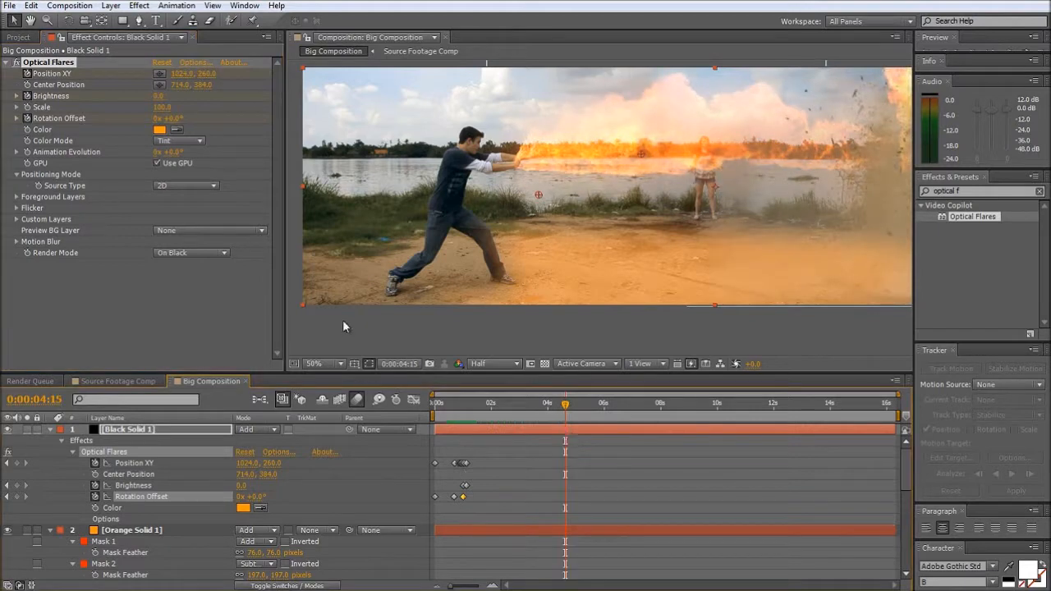
- Create a new composition named Final Animation with a duration of 0:00:06:08
left_click(17, 37)
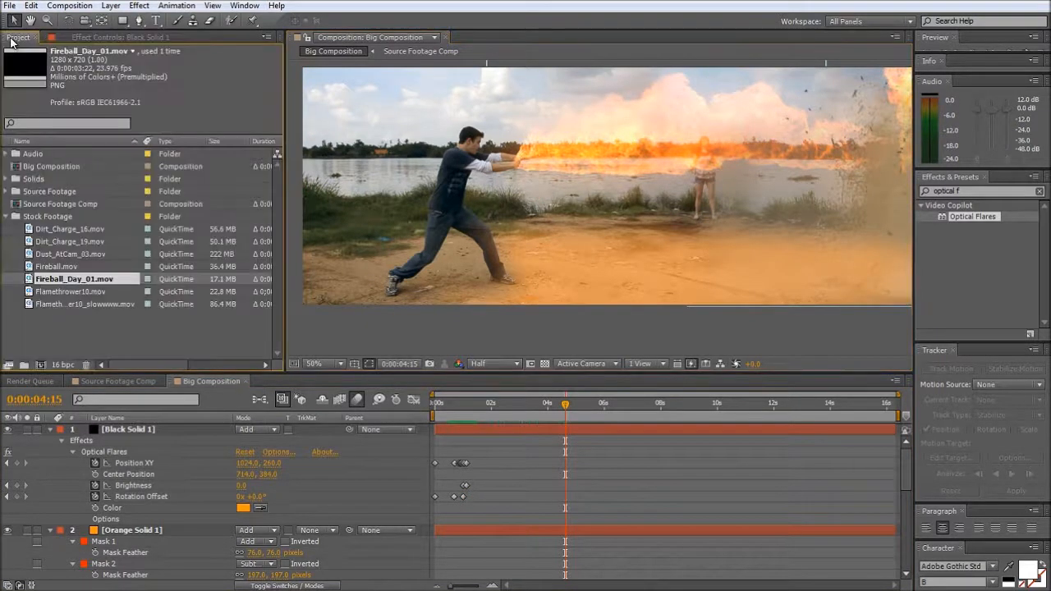
left_click(41, 365)
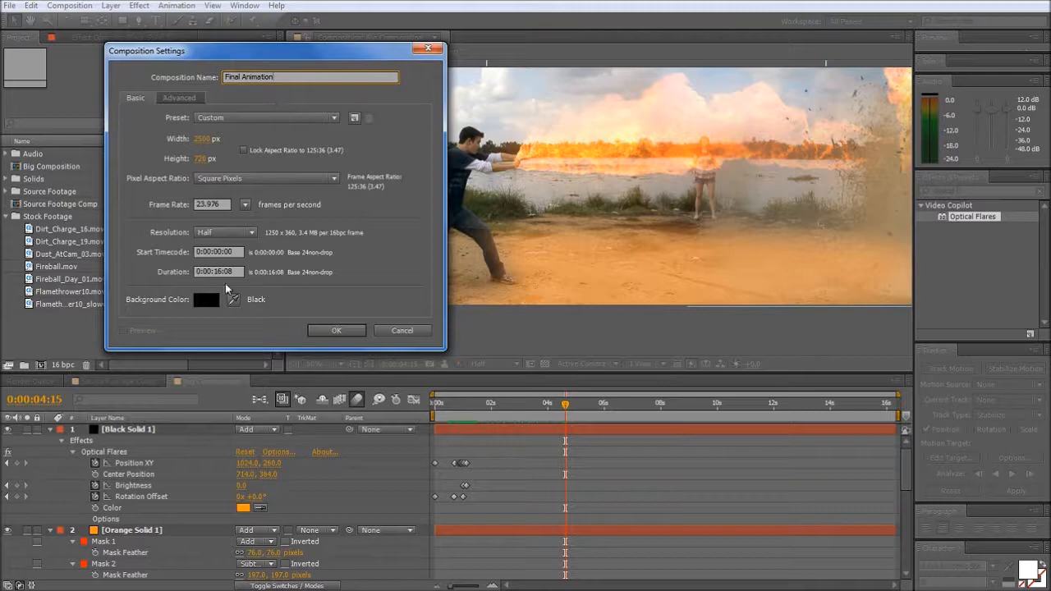
left_click(222, 276)
double_click(218, 272)
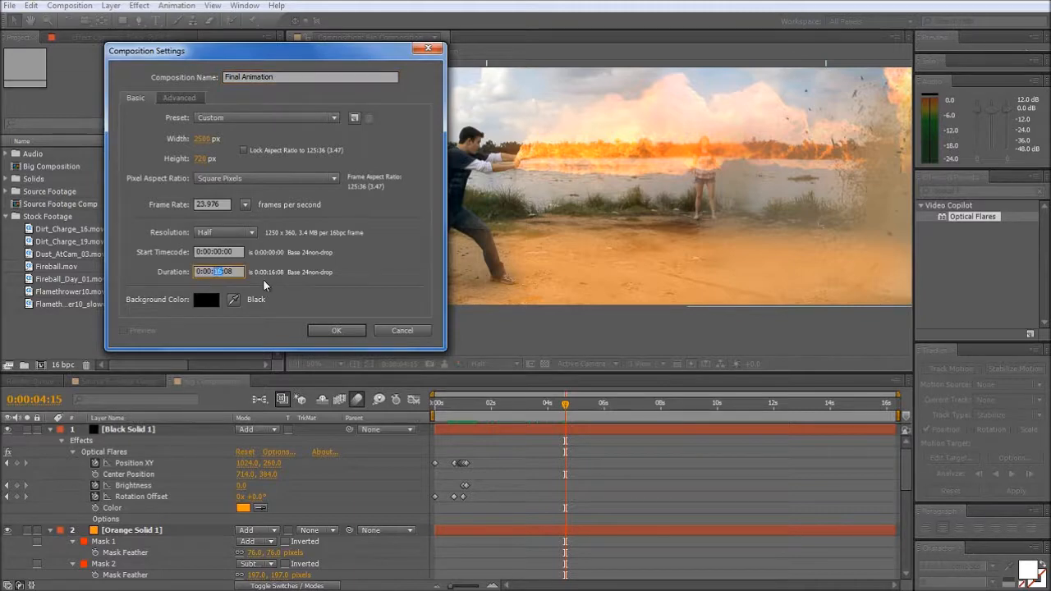
key("Return")
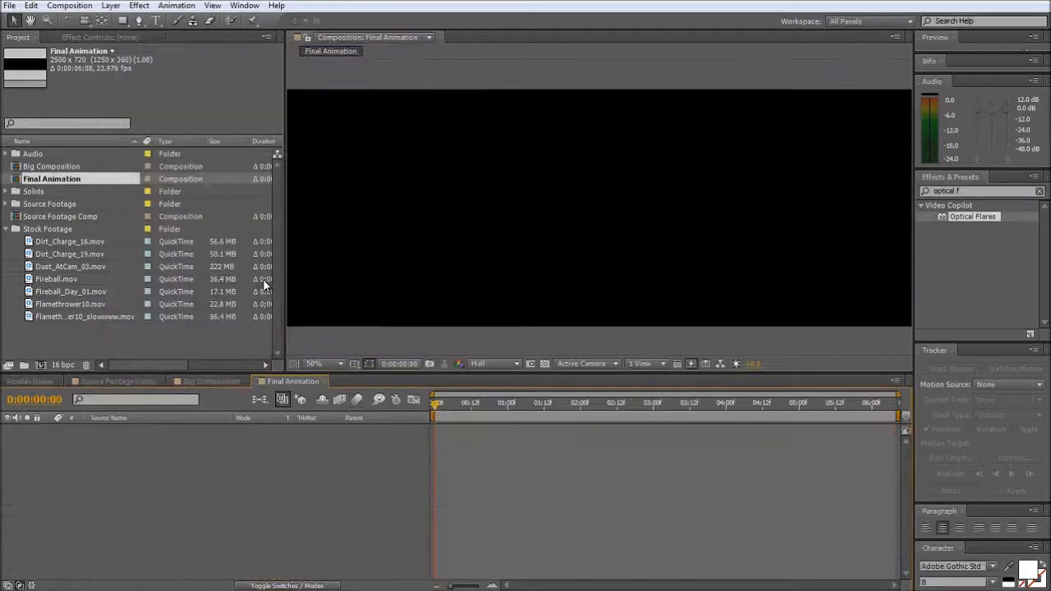
- Set the Final Animation composition's width to 1280 px
left_click(70, 6)
left_click(71, 39)
left_click(201, 140)
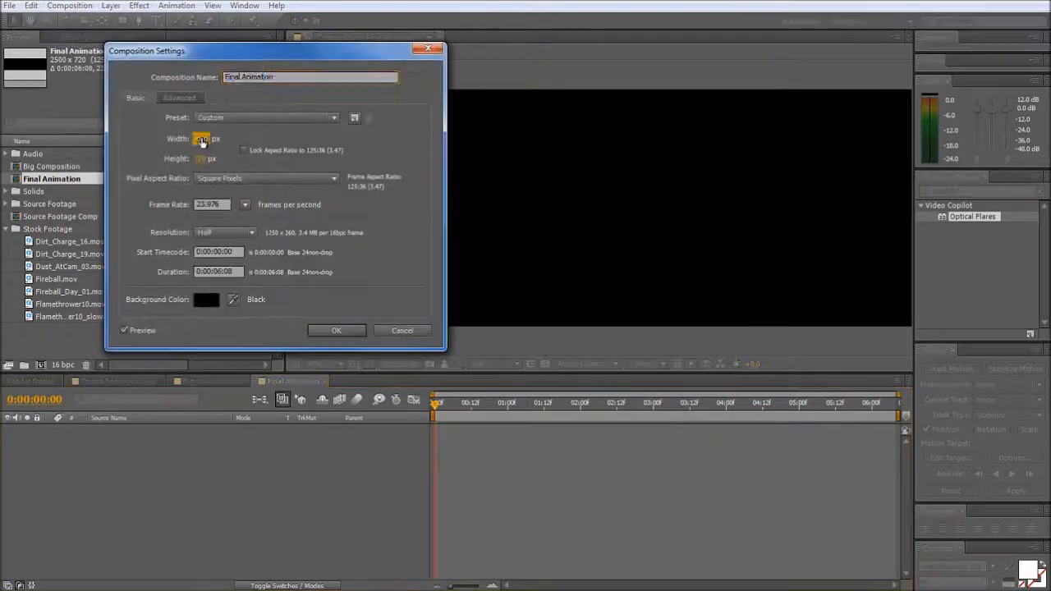
left_click(201, 140)
type("1280")
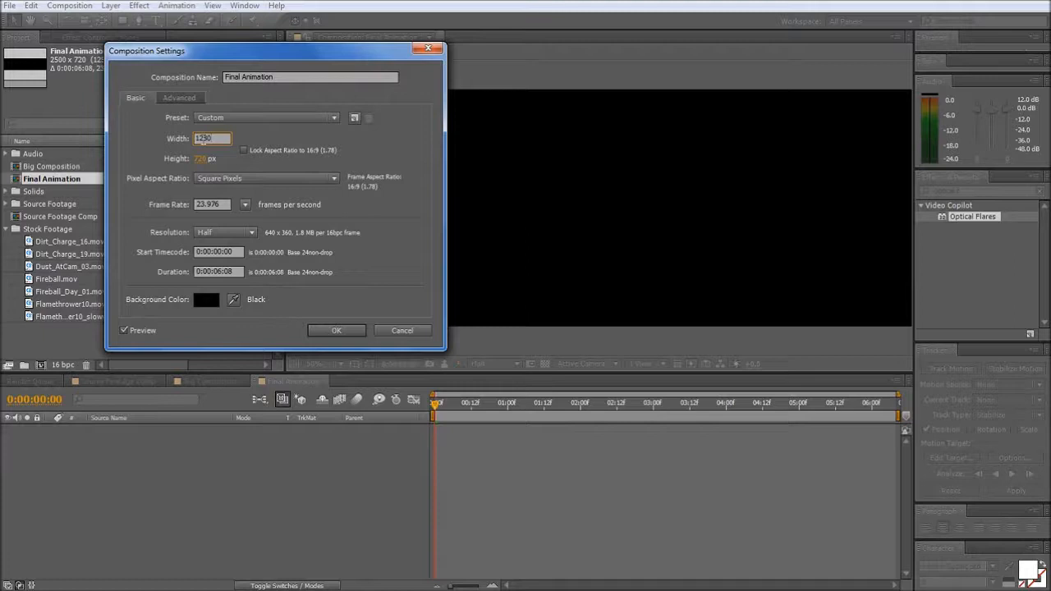
key("Return")
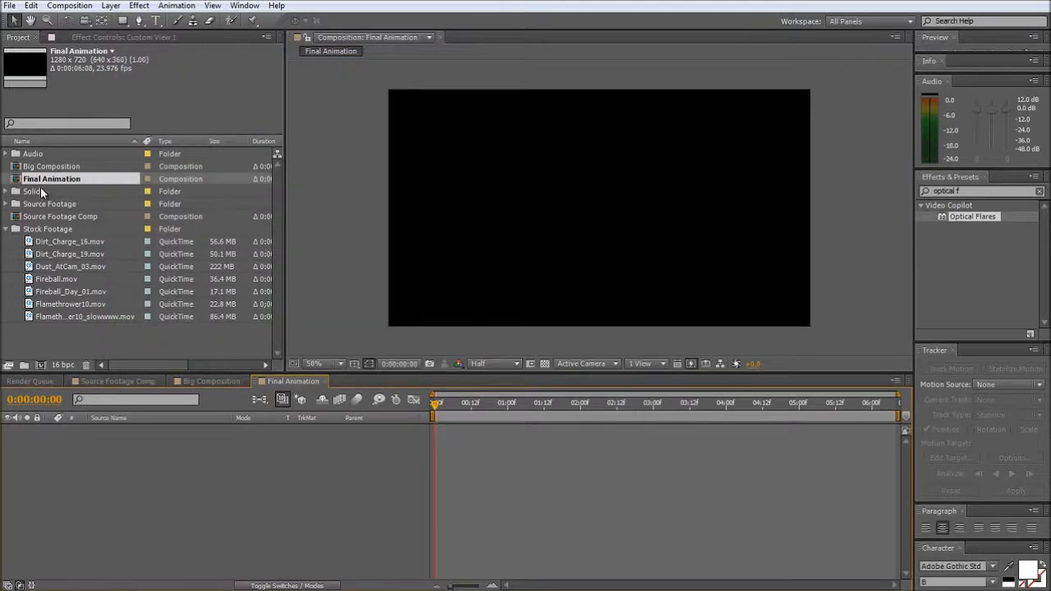
- Place Big Composition in Final Animation, framing the fire thrower and the woman, and keyframe its position at 1184, 360 at 0:00:01:09
left_click_drag(49, 167, 779, 212)
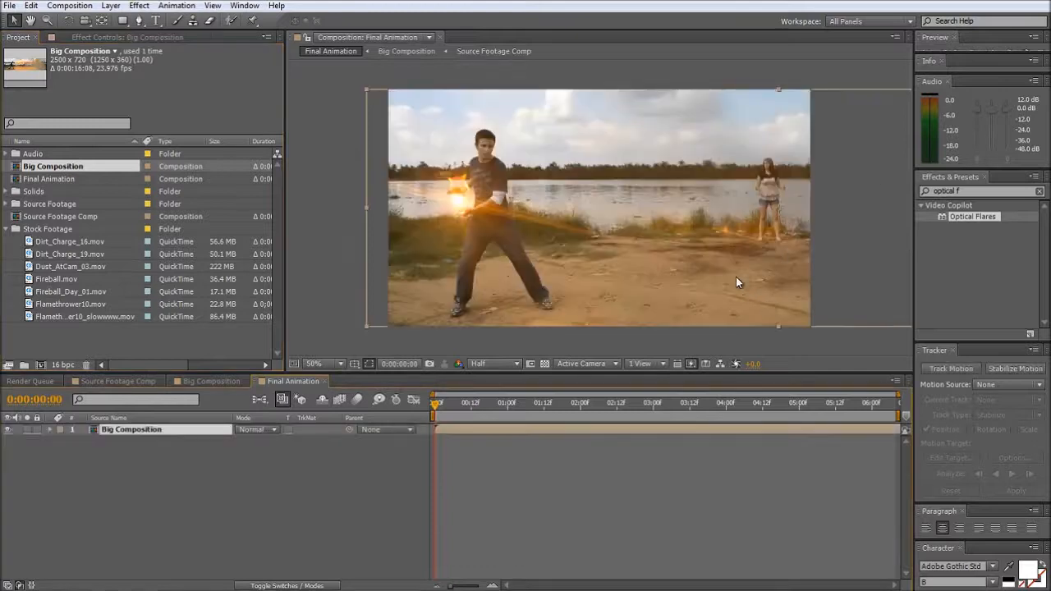
left_click_drag(436, 410, 535, 417)
key("p")
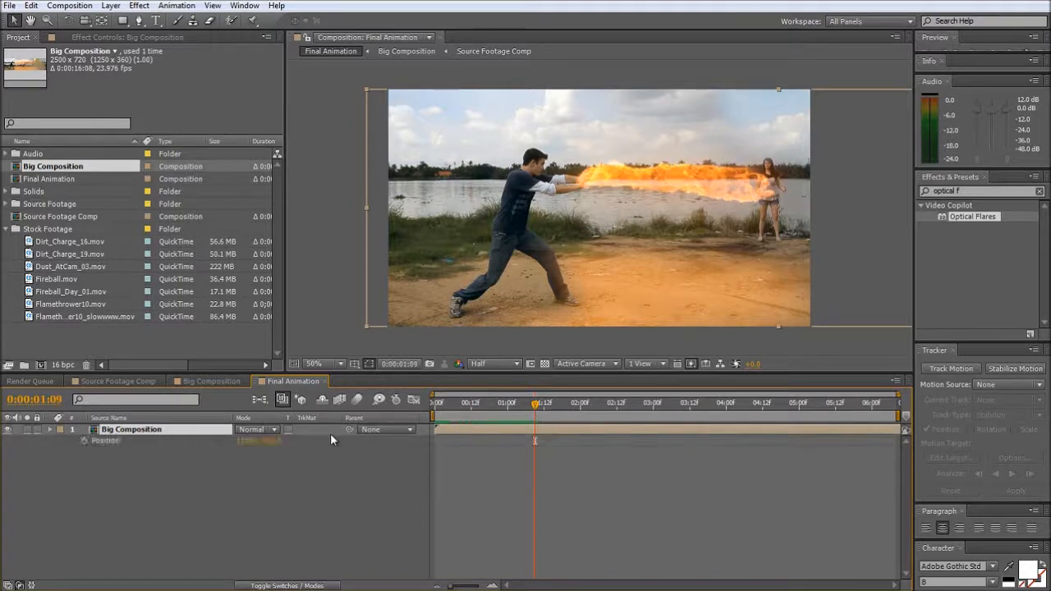
left_click(83, 440)
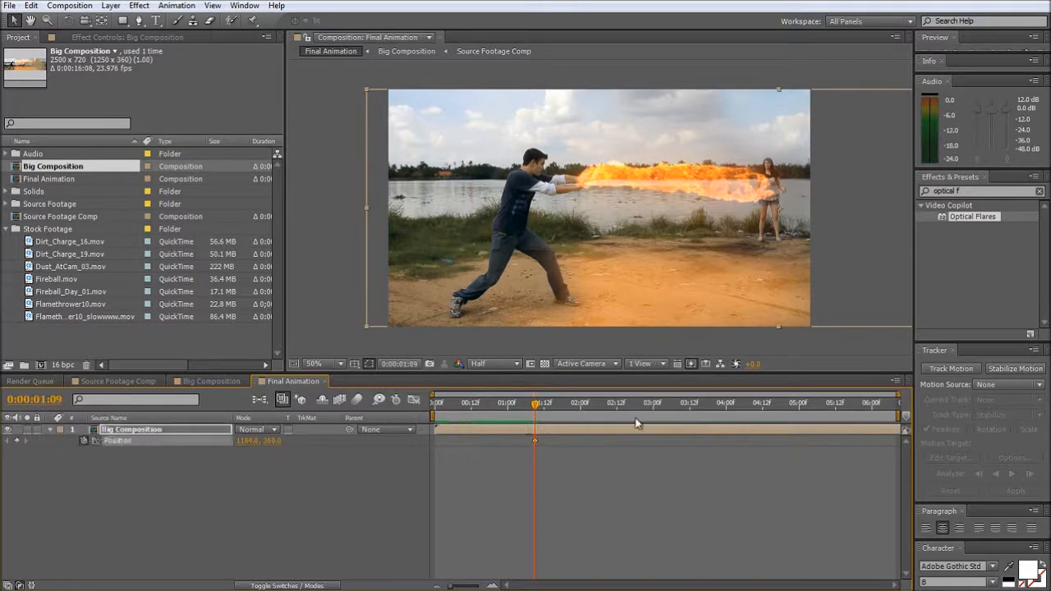
- Keyframe Big Composition's position at 60, 360 to frame the man in the black T-shirt, and move that keyframe to 0:00:04:07
left_click_drag(537, 410, 690, 417)
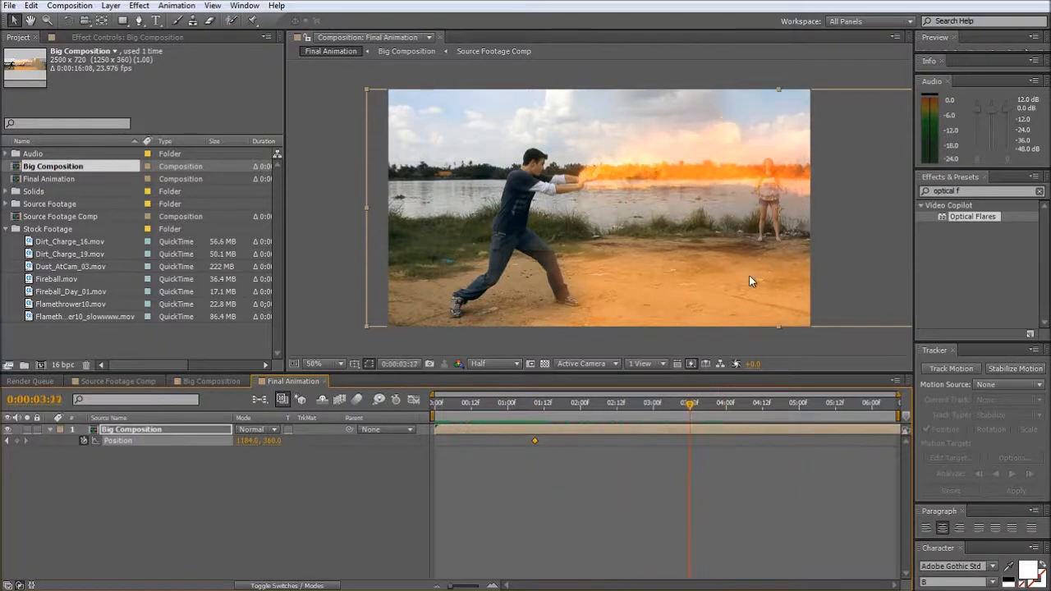
left_click_drag(749, 279, 387, 296)
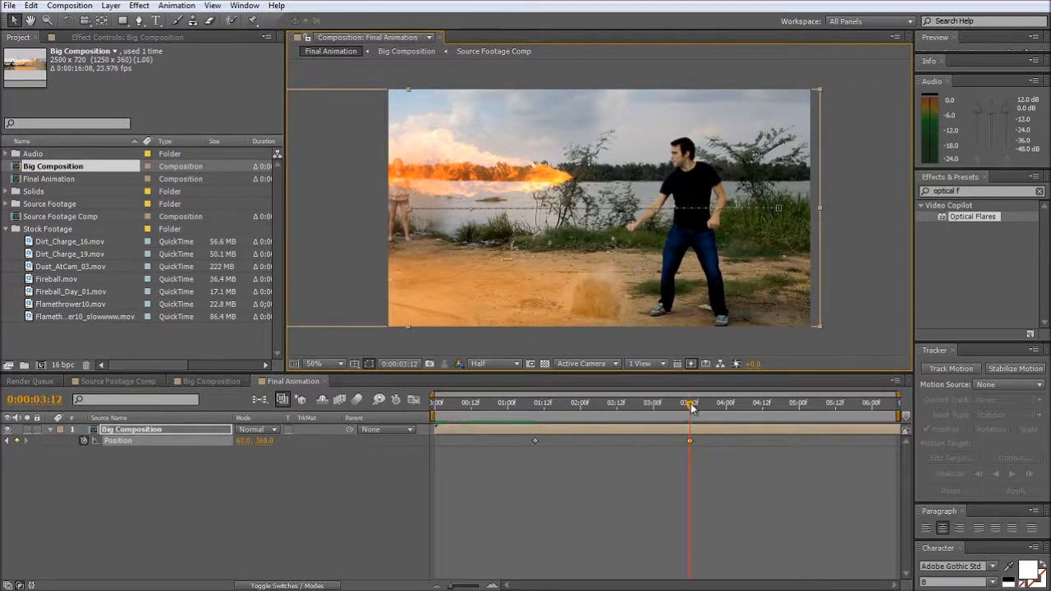
left_click_drag(691, 408, 749, 408)
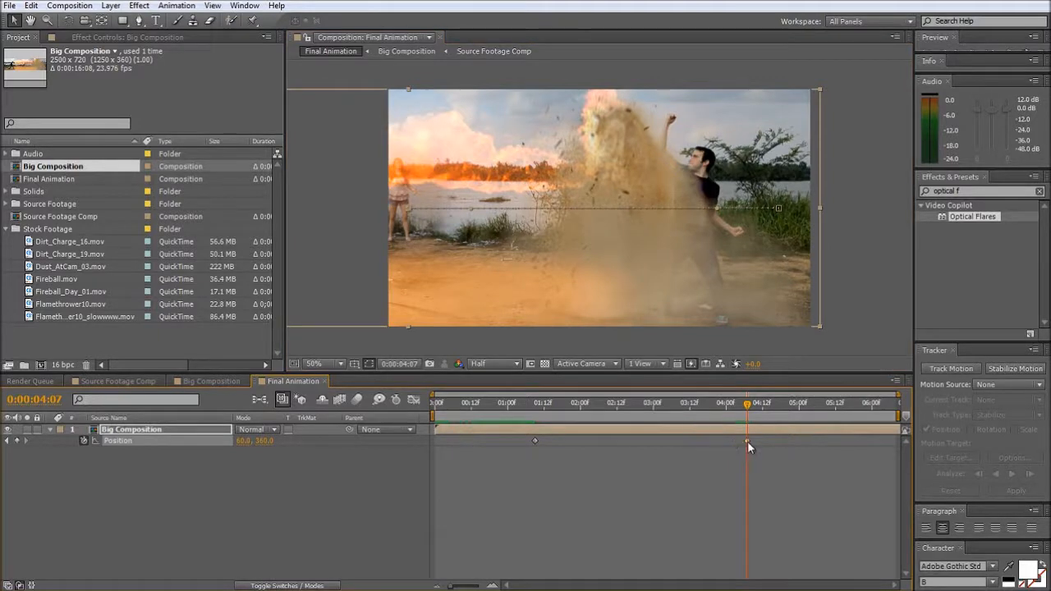
- Preview the Final Animation composition's pan from the fire thrower to the man in the black T-shirt
left_click_drag(478, 407, 514, 411)
left_click(776, 494)
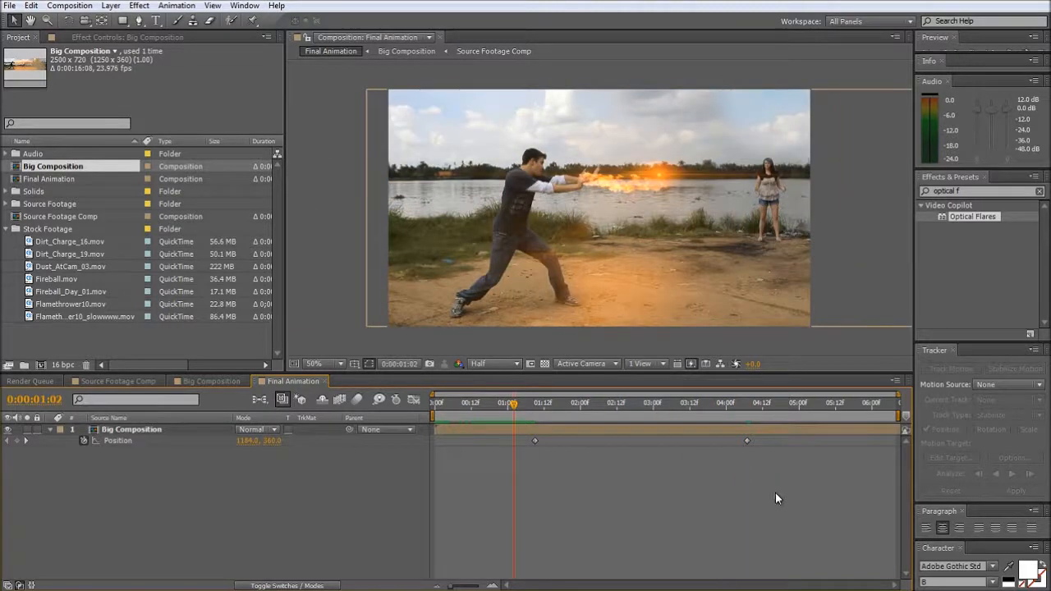
key("KP_0")
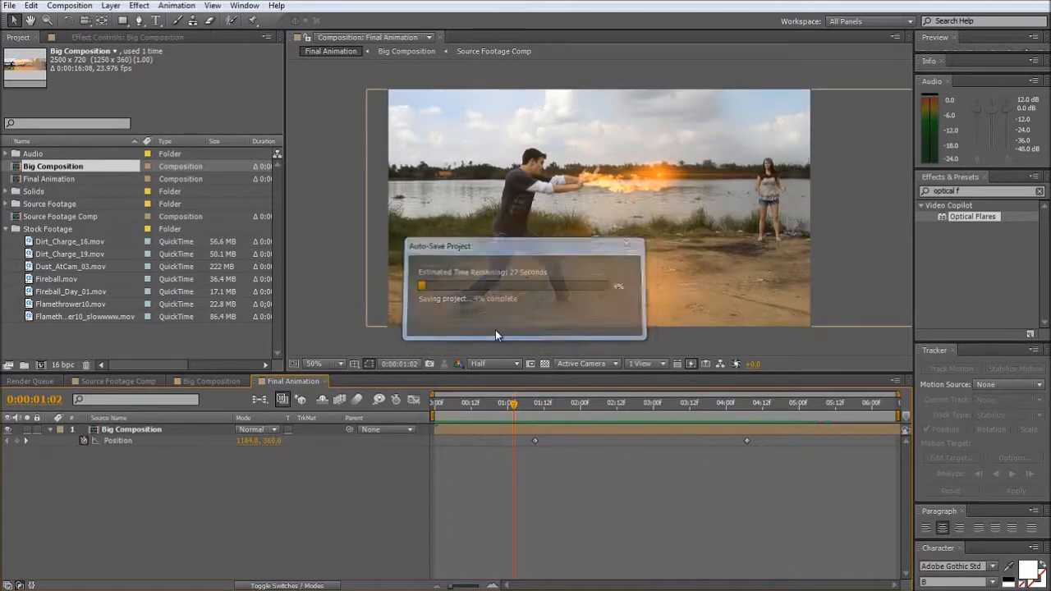
- In Big Composition, move the Fireball_Day_01.mov layer below all the Dirt_Charge layers, directly above Fireball.mov
left_click(193, 382)
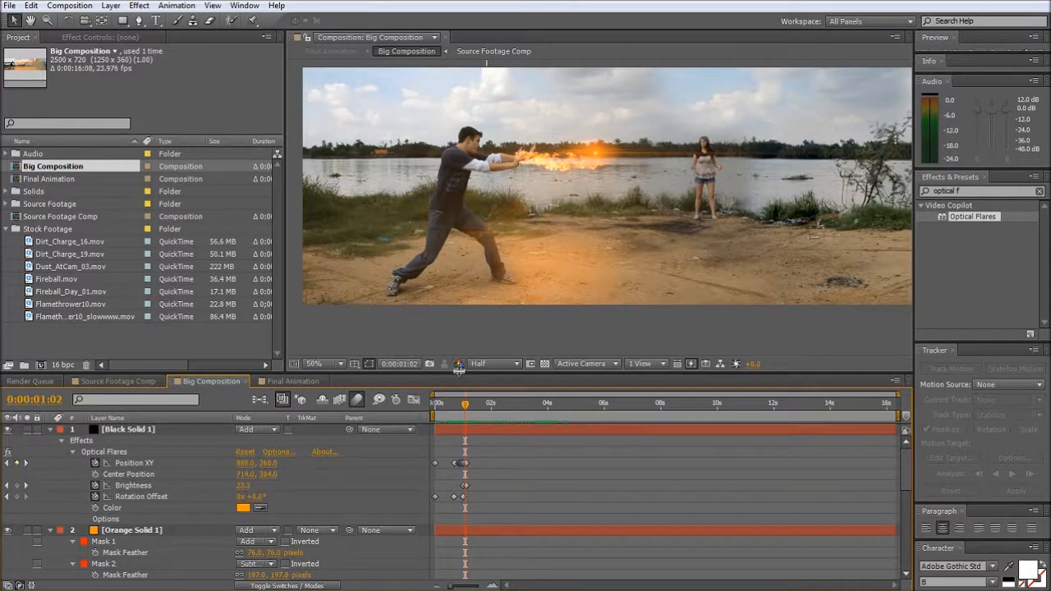
left_click(460, 342)
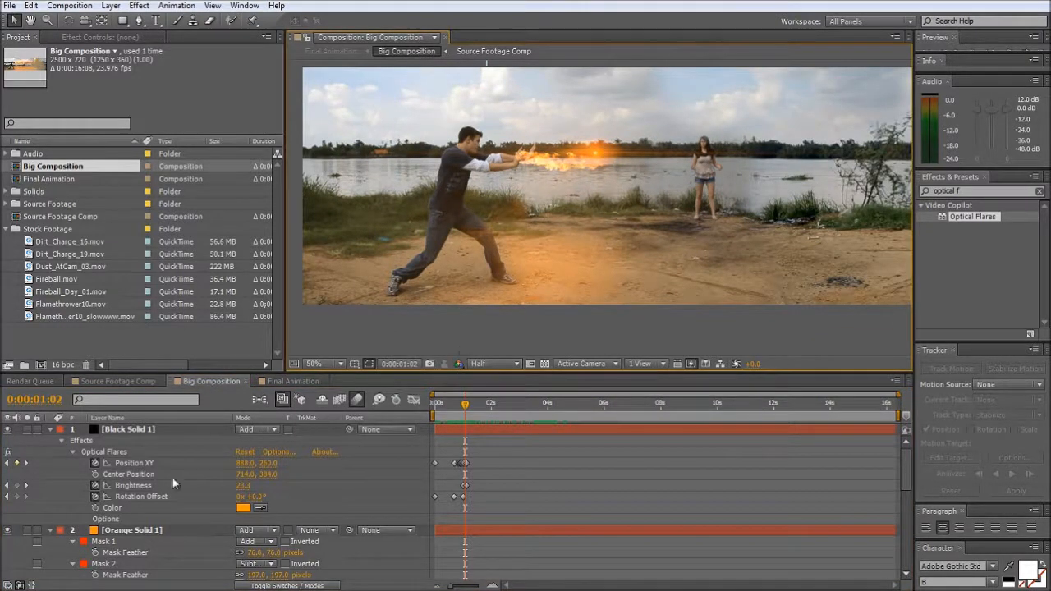
scroll(160, 506, "down", 5)
scroll(160, 507, "down", 3)
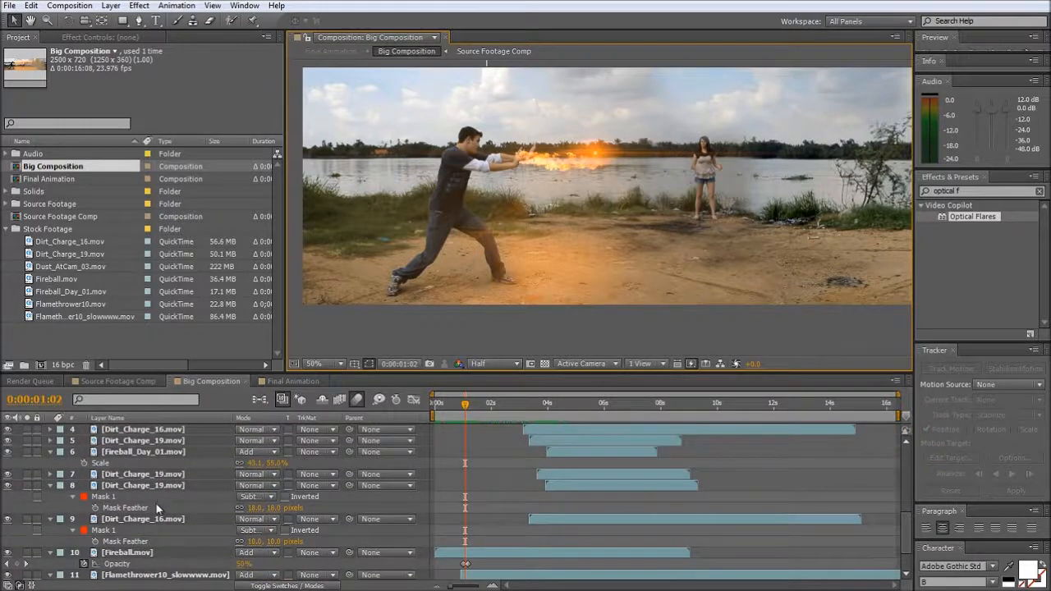
scroll(150, 520, "up", 1)
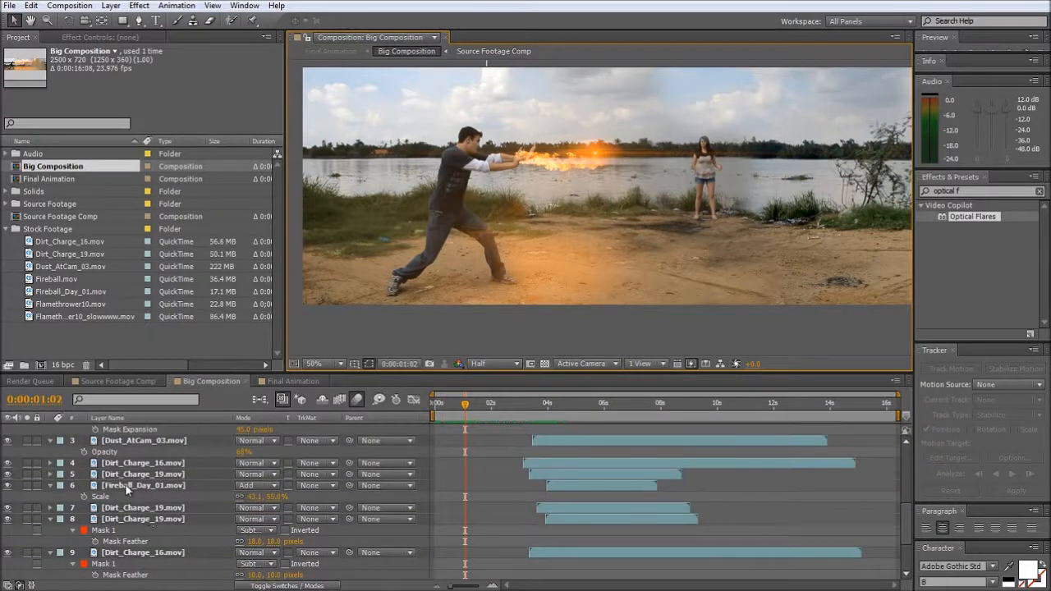
left_click_drag(128, 491, 127, 565)
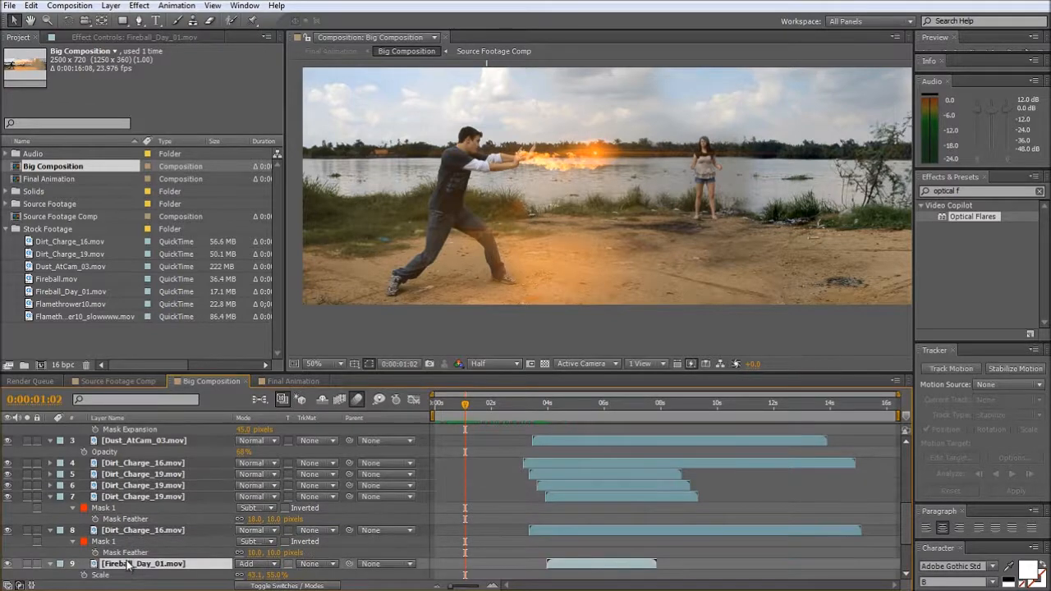
key("space")
- In Final Animation's speed graph, lower Big Composition's first position keyframe to 0 px/sec and end the work area near the last keyframe
left_click(292, 381)
left_click_drag(573, 408, 535, 415)
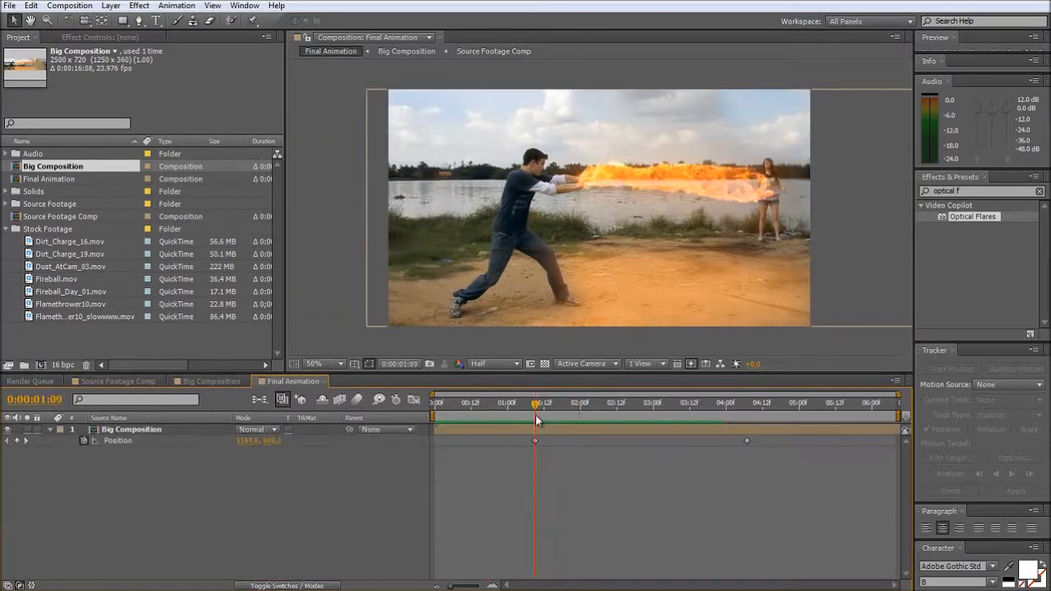
left_click(414, 401)
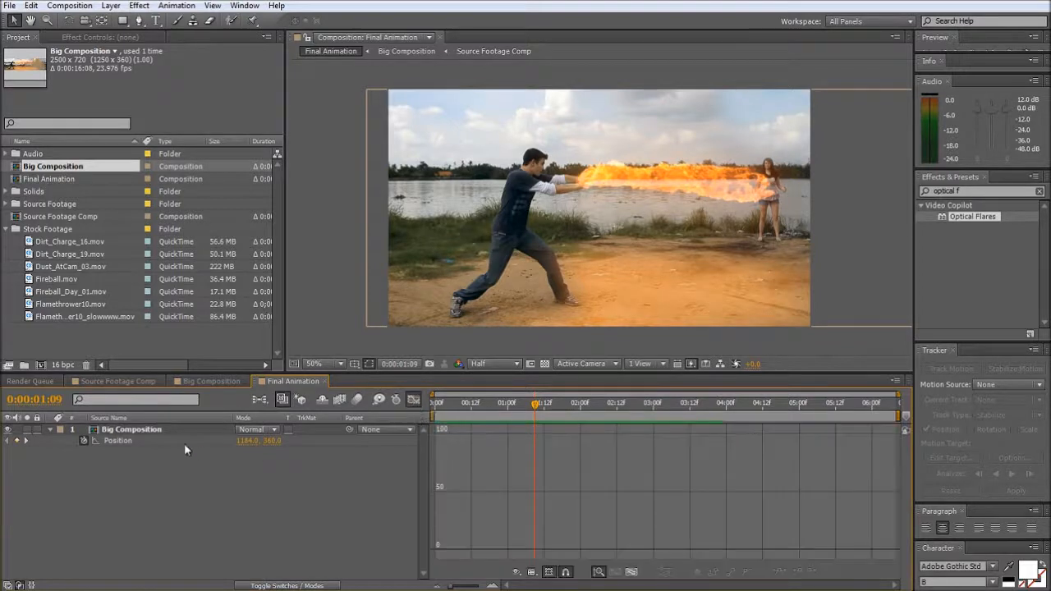
left_click(114, 441)
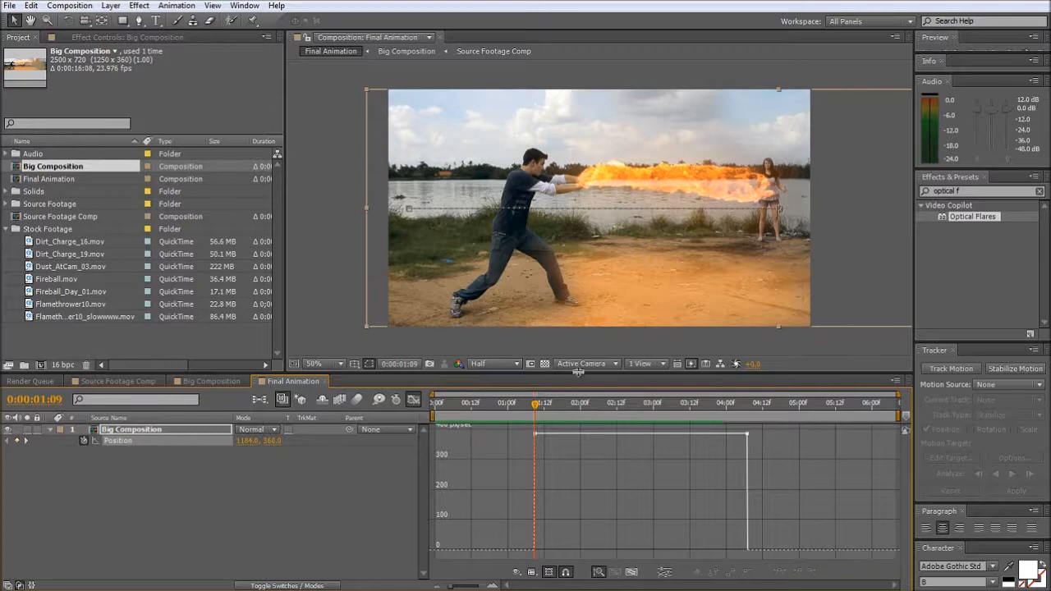
left_click_drag(578, 371, 579, 305)
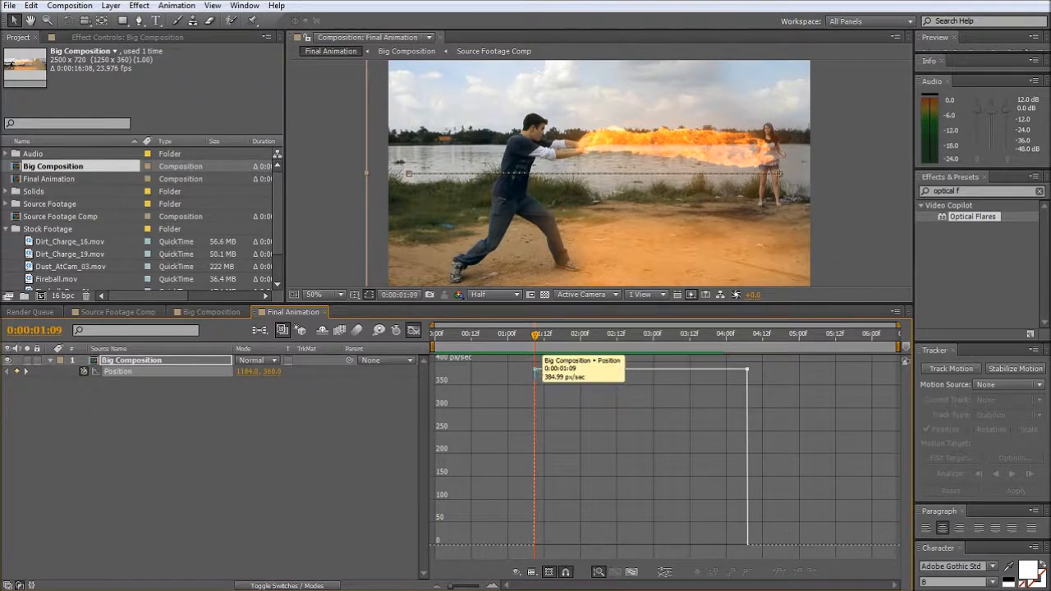
left_click_drag(534, 369, 536, 544)
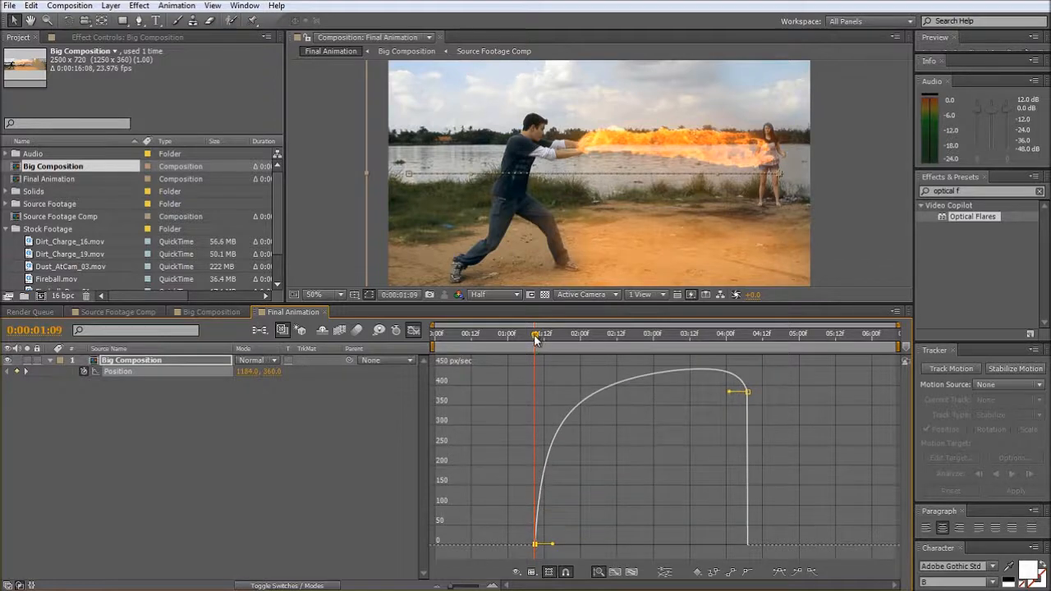
left_click_drag(535, 338, 747, 389)
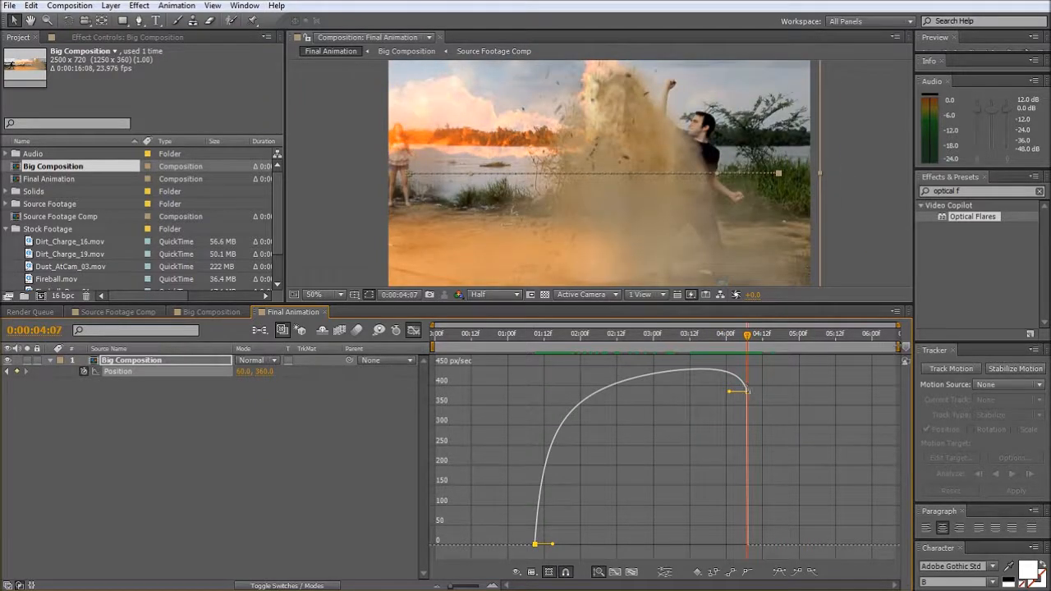
left_click_drag(899, 347, 534, 364)
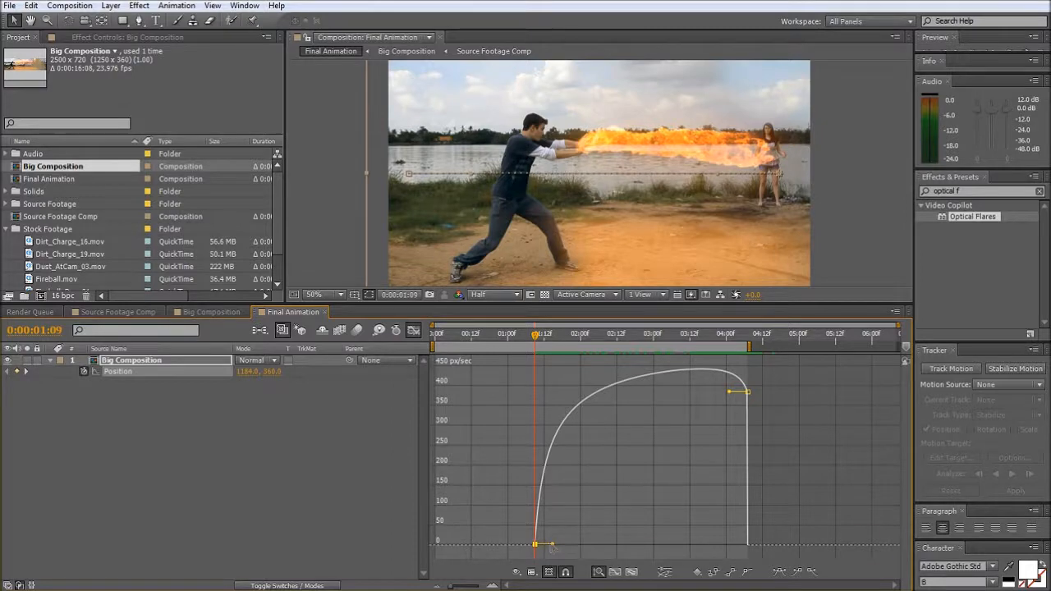
- Lengthen the first position keyframe's outgoing ease handle and shorten the last one's incoming handle so the pan accelerates towards its end
left_click_drag(552, 545, 576, 545)
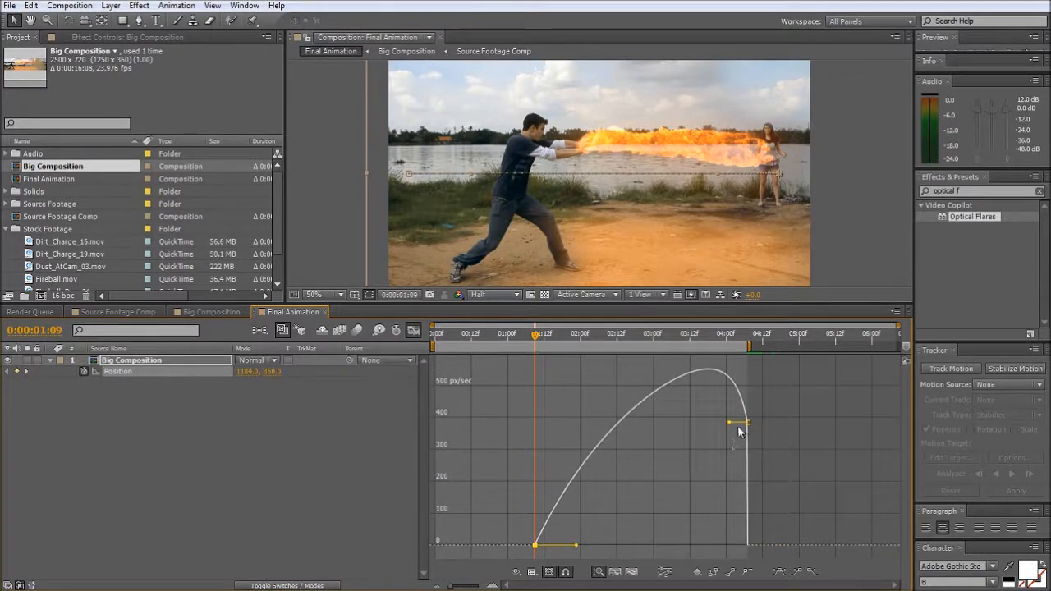
left_click_drag(729, 423, 745, 424)
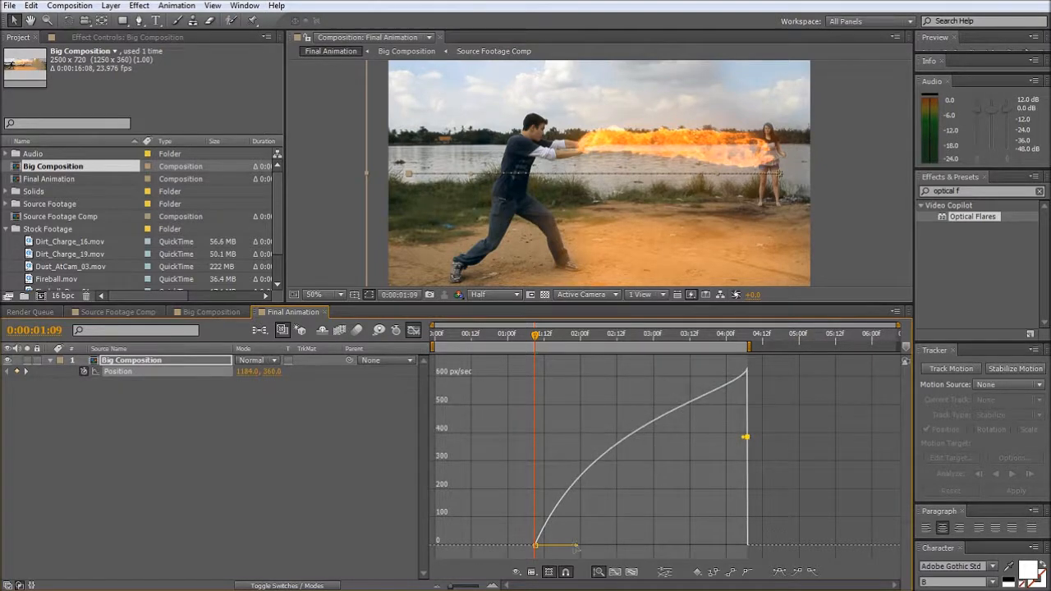
left_click_drag(576, 547, 640, 546)
left_click_drag(535, 336, 533, 398)
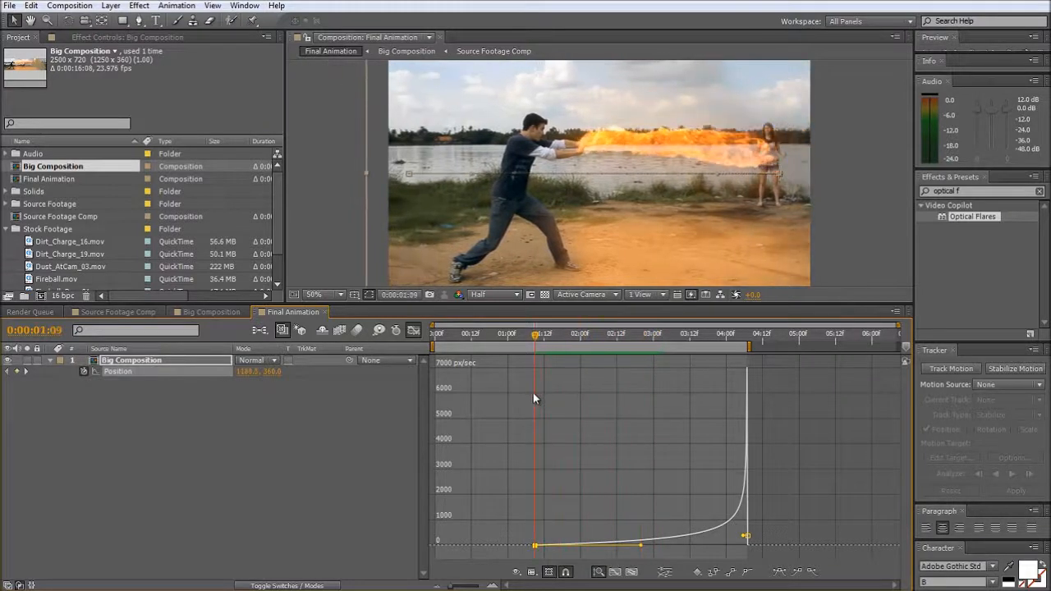
left_click_drag(641, 546, 601, 551)
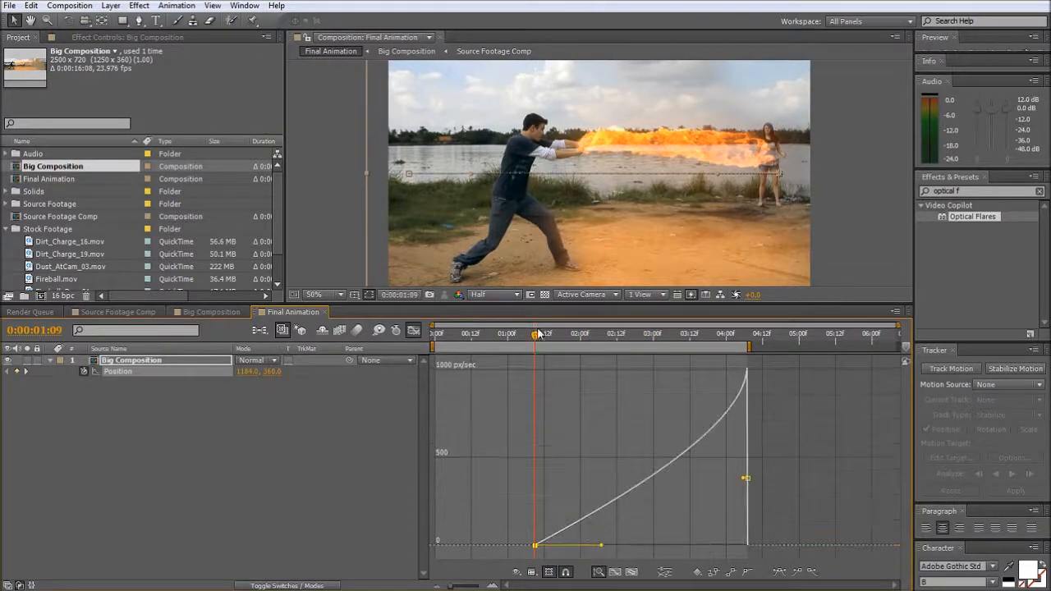
left_click_drag(536, 336, 524, 404)
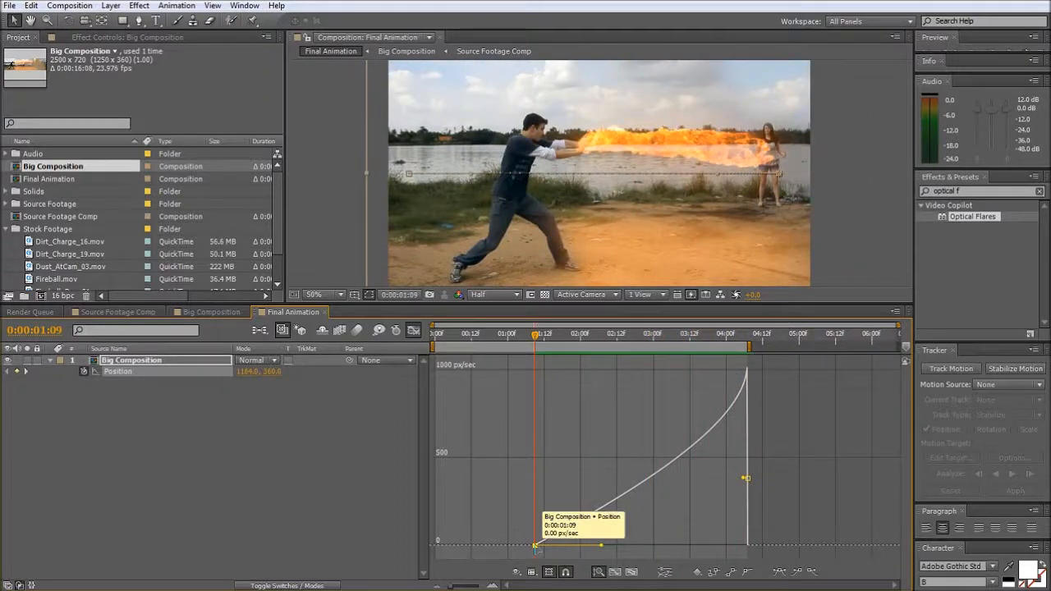
- Move Big Composition's first position keyframe to 0:00:00:21 and slightly lengthen its outgoing ease handle
left_click_drag(534, 545, 499, 545)
left_click(484, 337)
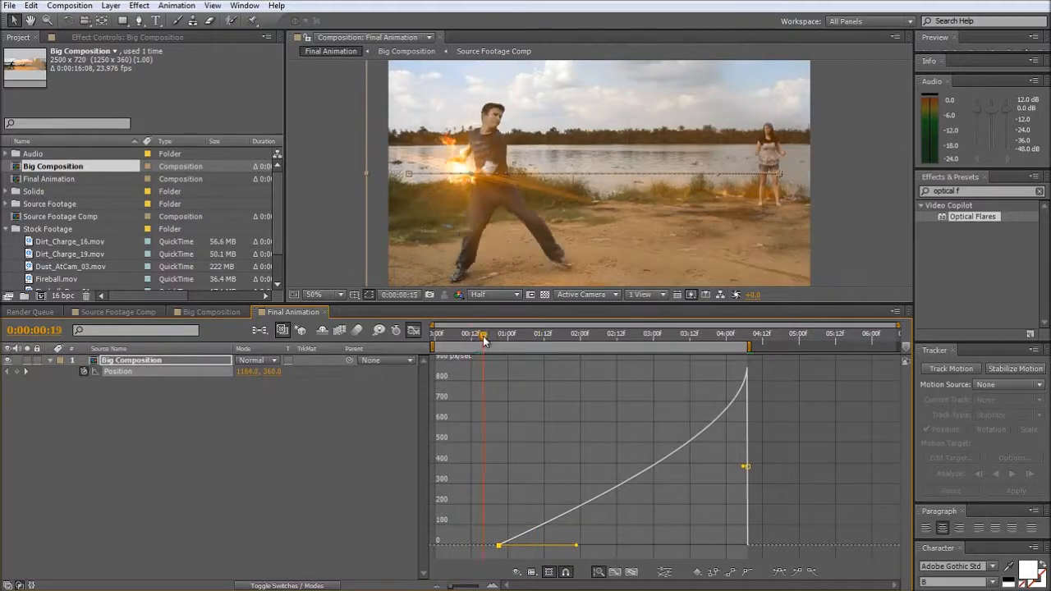
left_click_drag(503, 348, 550, 415)
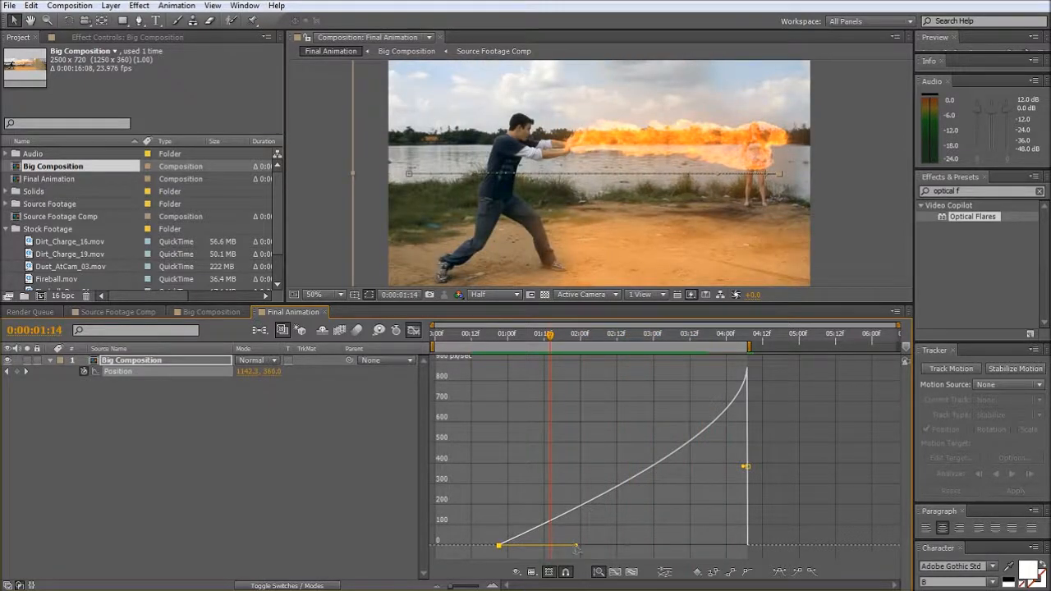
left_click_drag(578, 546, 583, 546)
left_click_drag(550, 338, 727, 353)
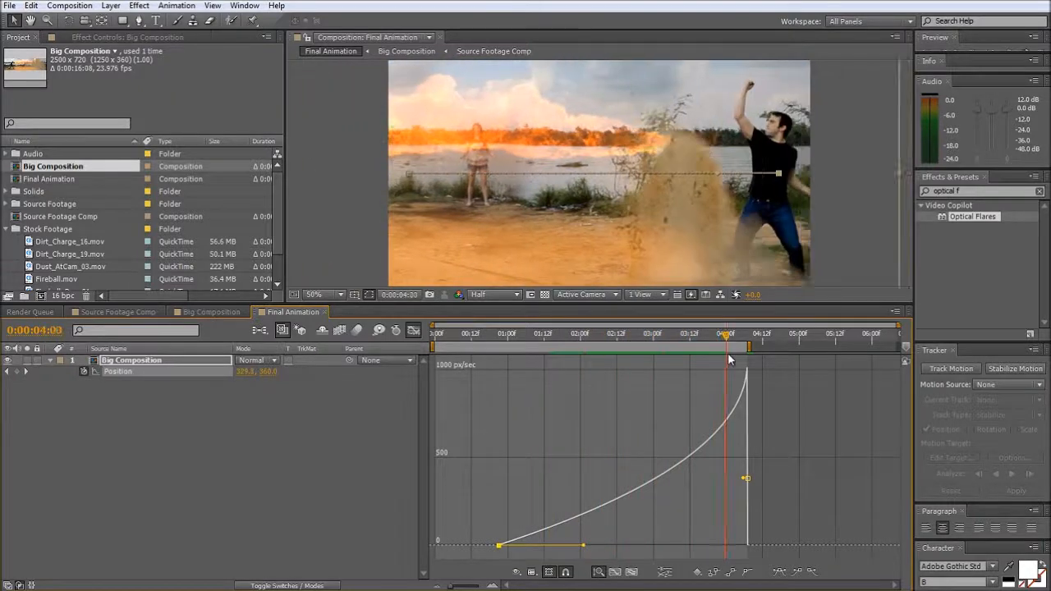
- Preview the accelerating pan in Final Animation and compare its motion with the Position speed graph
left_click(906, 237)
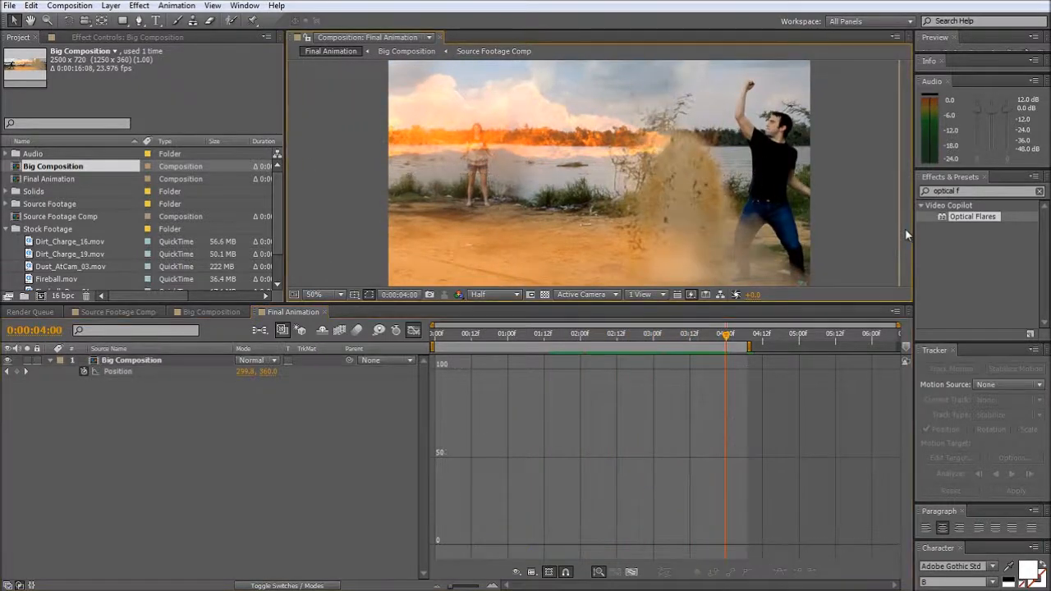
key("space")
left_click(449, 339)
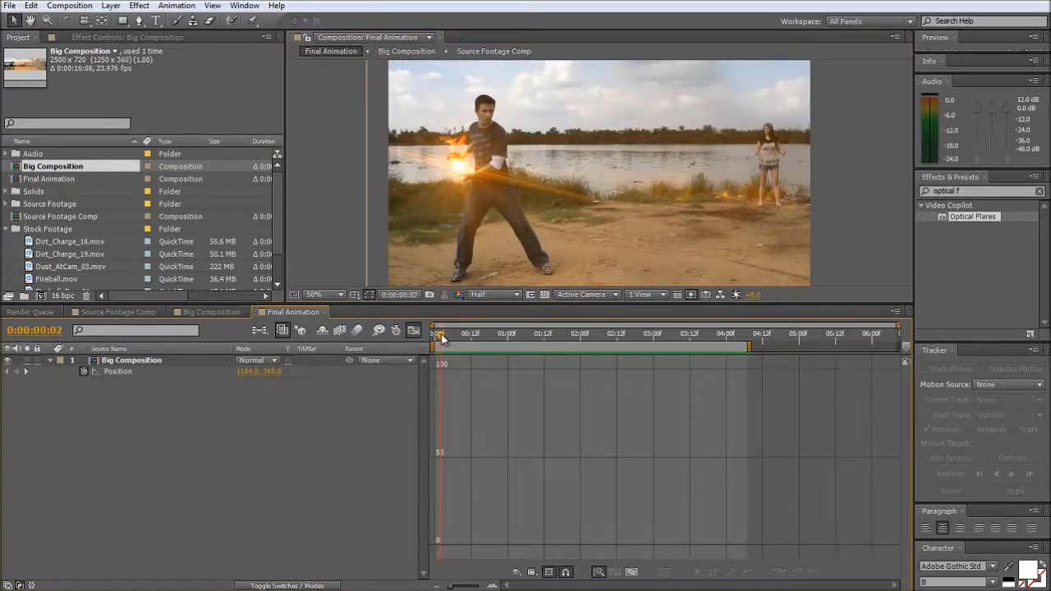
left_click_drag(440, 336, 577, 343)
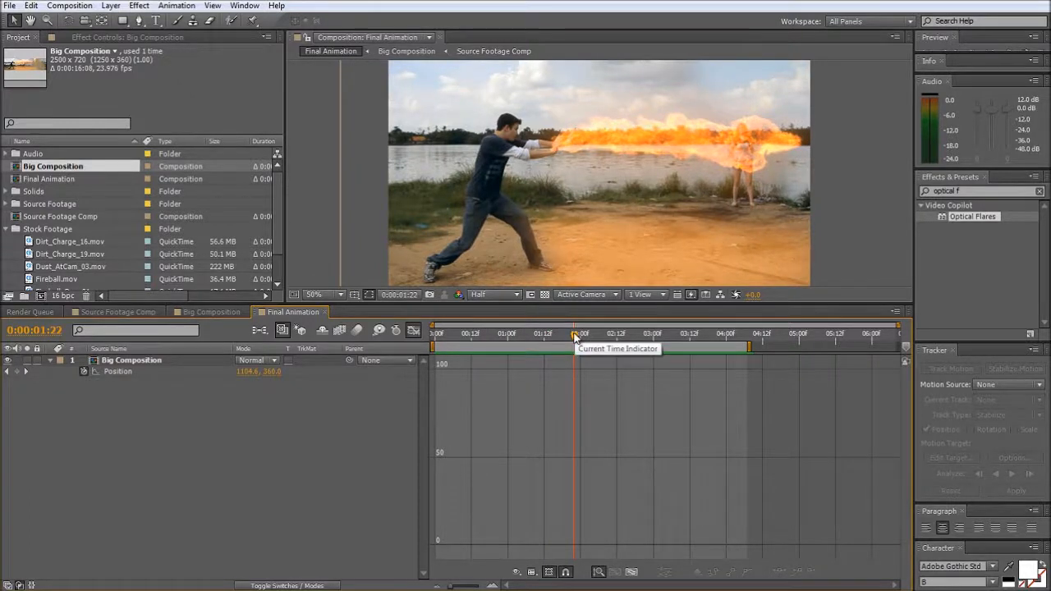
left_click_drag(575, 335, 444, 374)
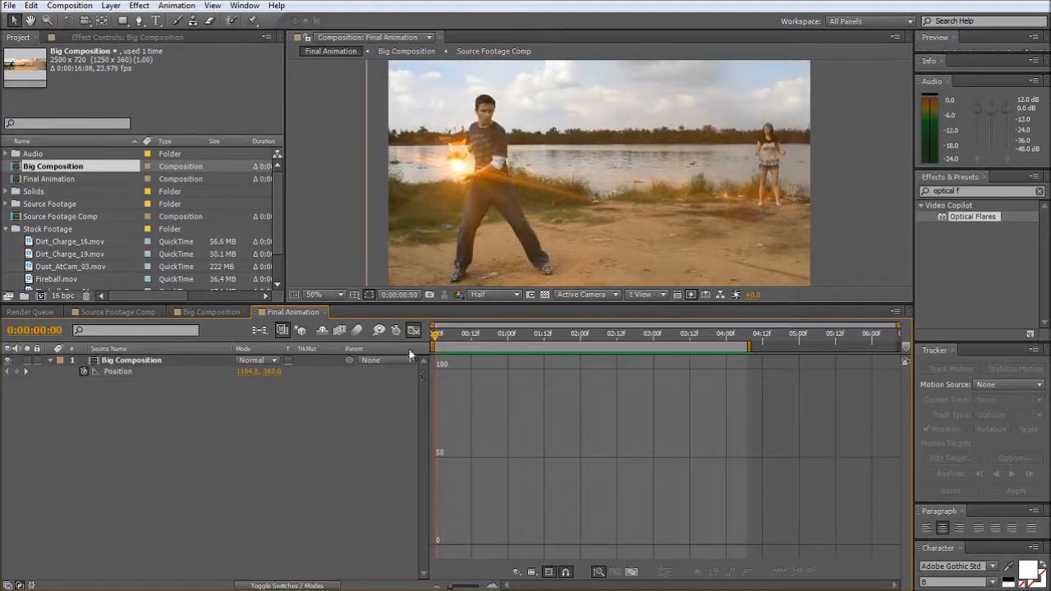
left_click(132, 373)
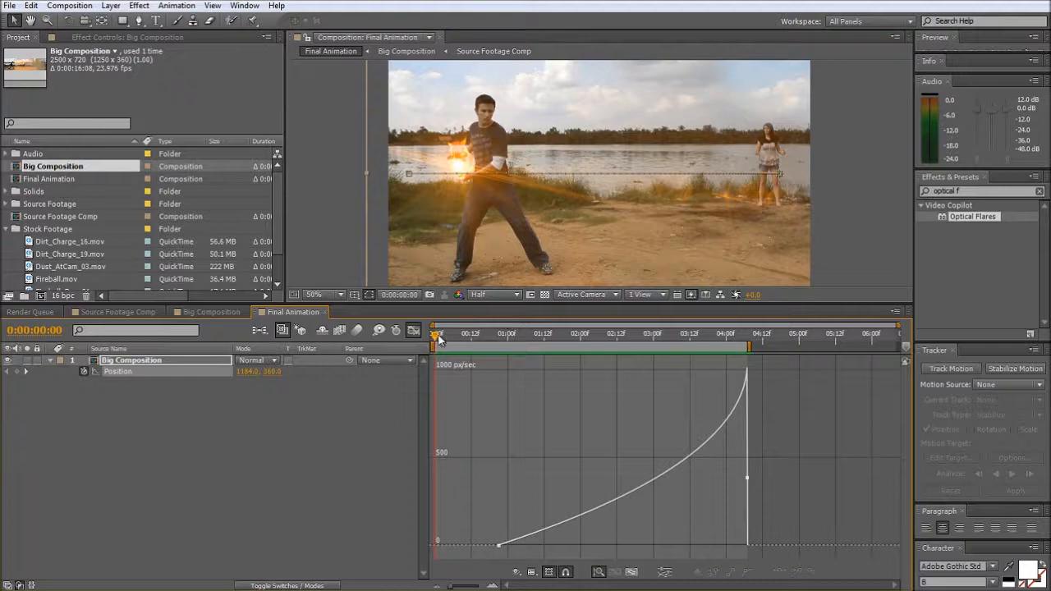
left_click_drag(438, 338, 498, 380)
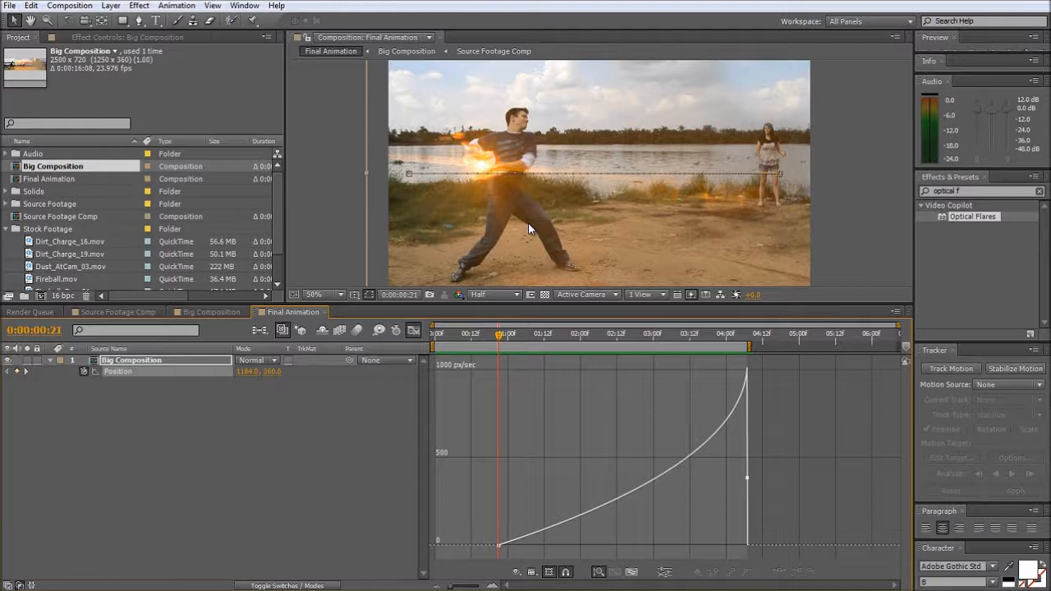
left_click(440, 345)
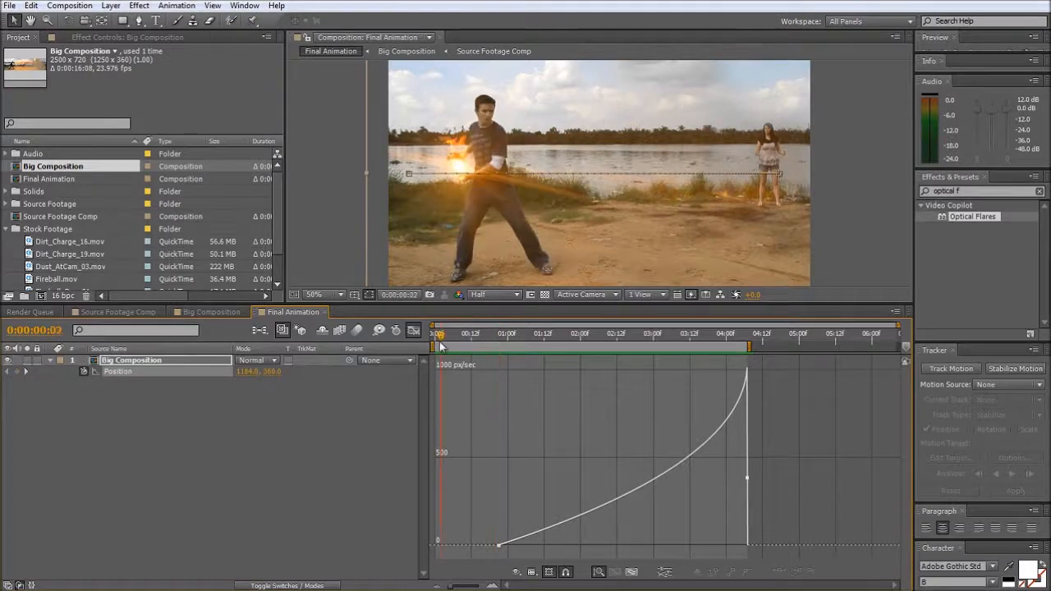
left_click_drag(441, 346, 636, 374)
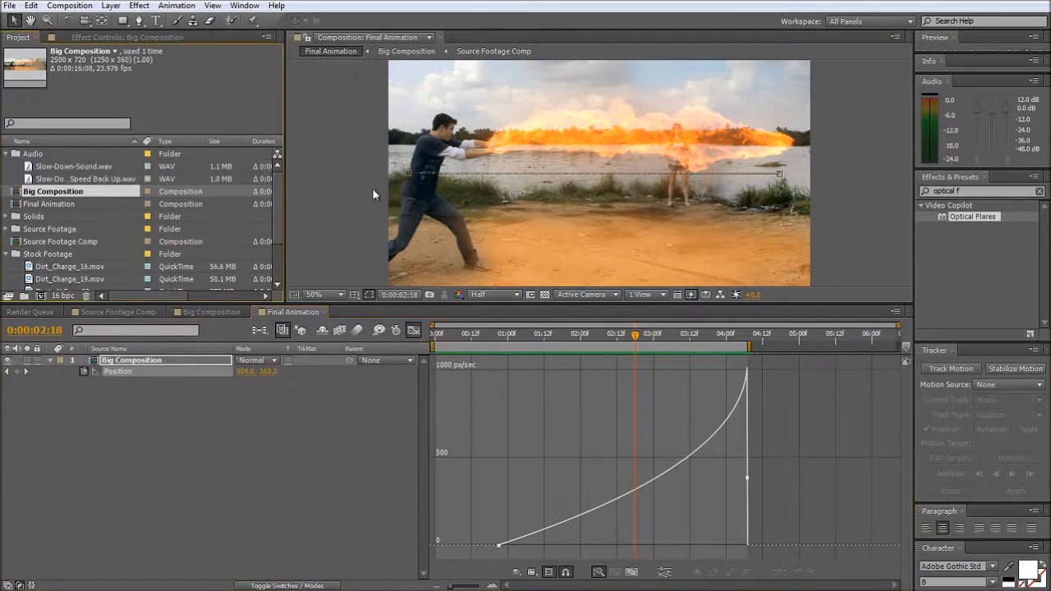
- Return to the layer bars, add Slow-Down-Sound.wav below Big Composition in Final Animation, and display its waveform
left_click(413, 332)
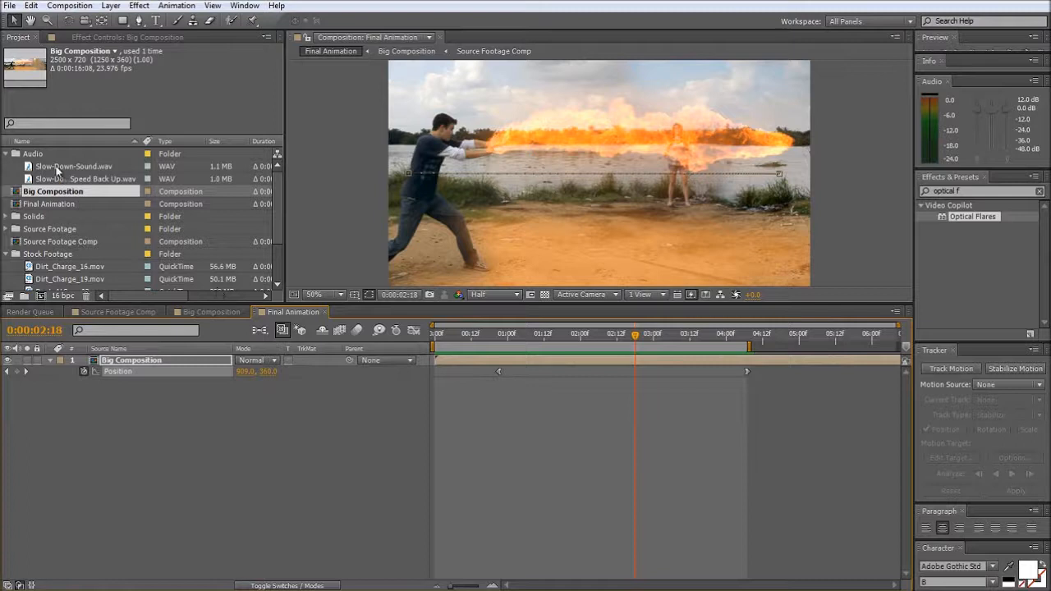
left_click_drag(57, 170, 381, 397)
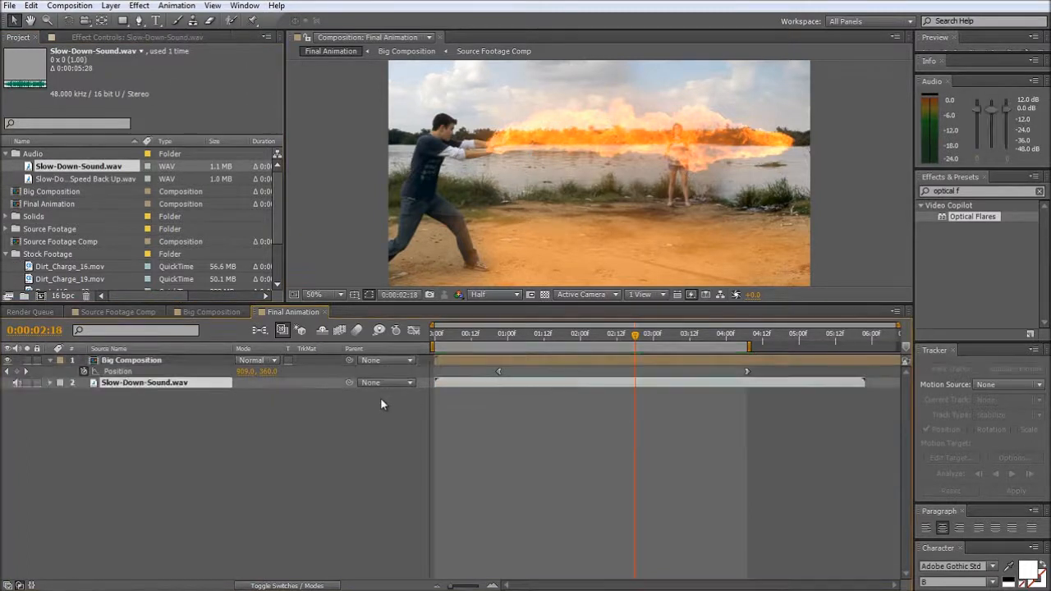
key("l")
key("l")
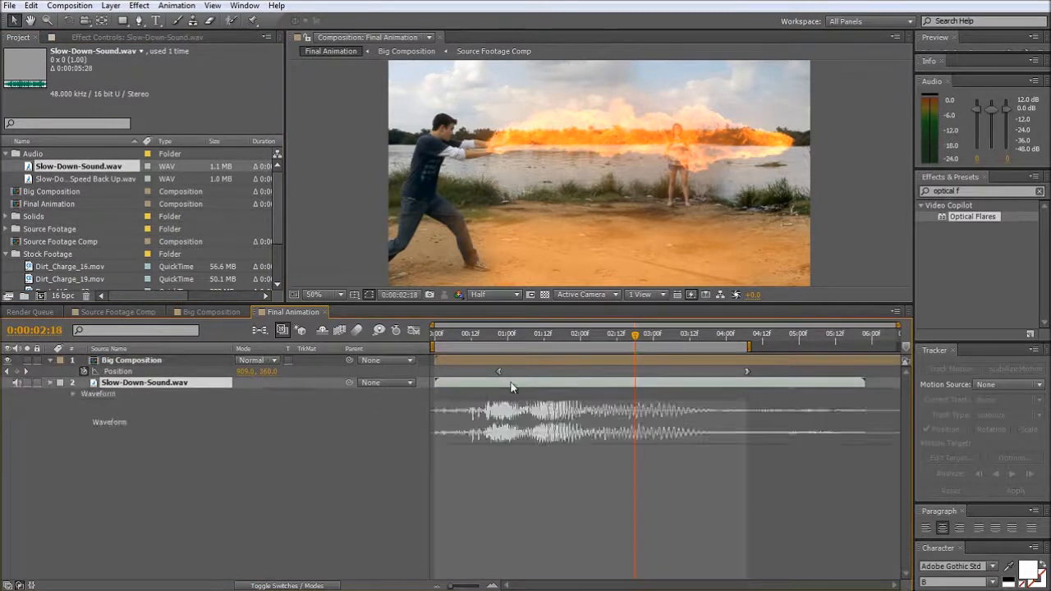
- Listen to Slow-Down-Sound.wav and shift its layer slightly later so the loud burst starts at 0:00:00:22, where the pan begins
left_click(457, 335)
left_click_drag(457, 335, 437, 341)
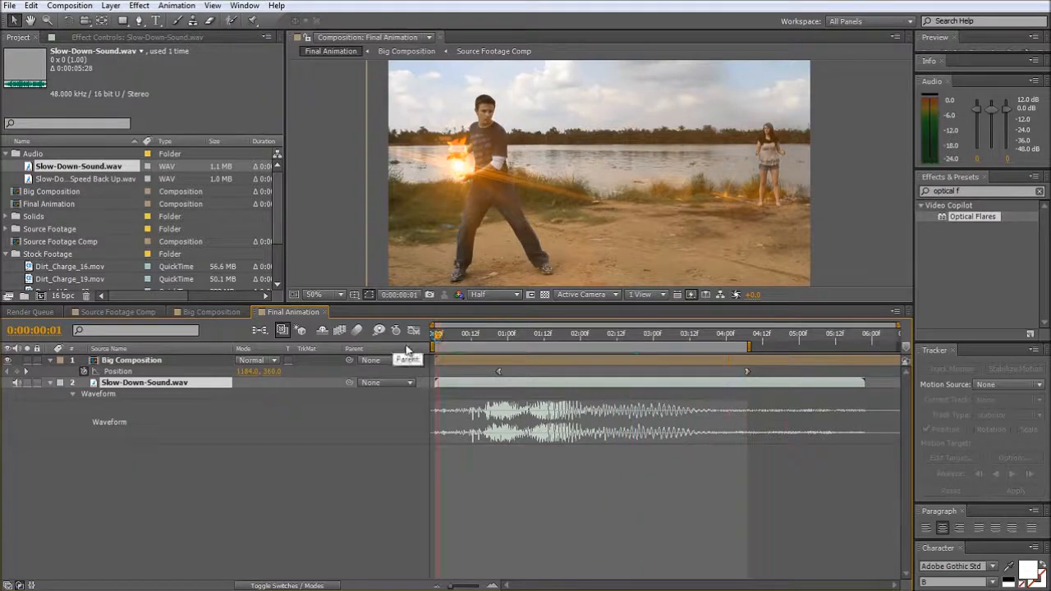
left_click_drag(437, 337, 505, 354)
key("KP_Decimal")
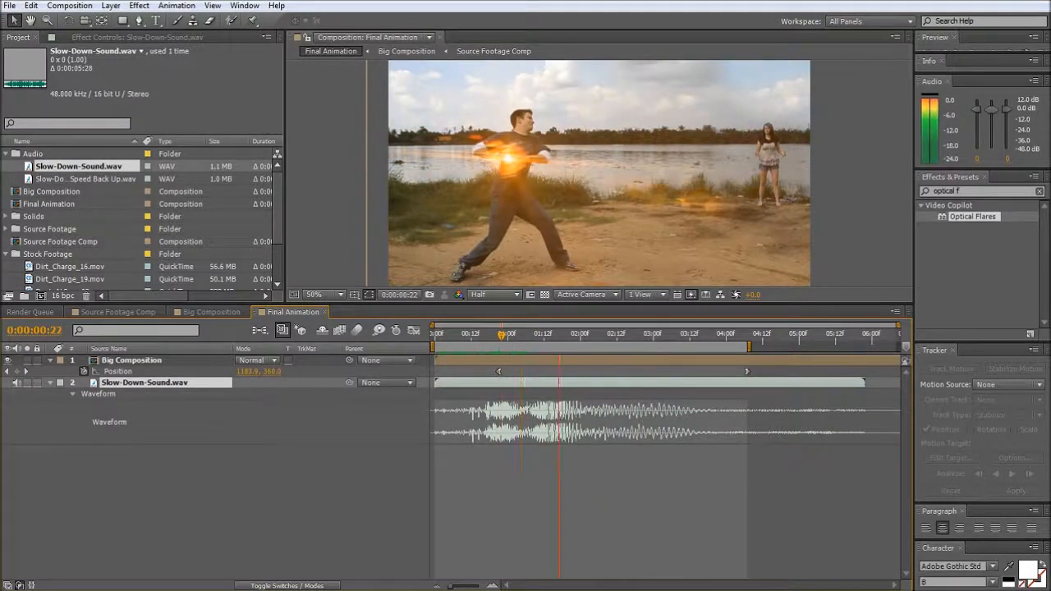
key("KP_Decimal")
left_click_drag(504, 386, 505, 386)
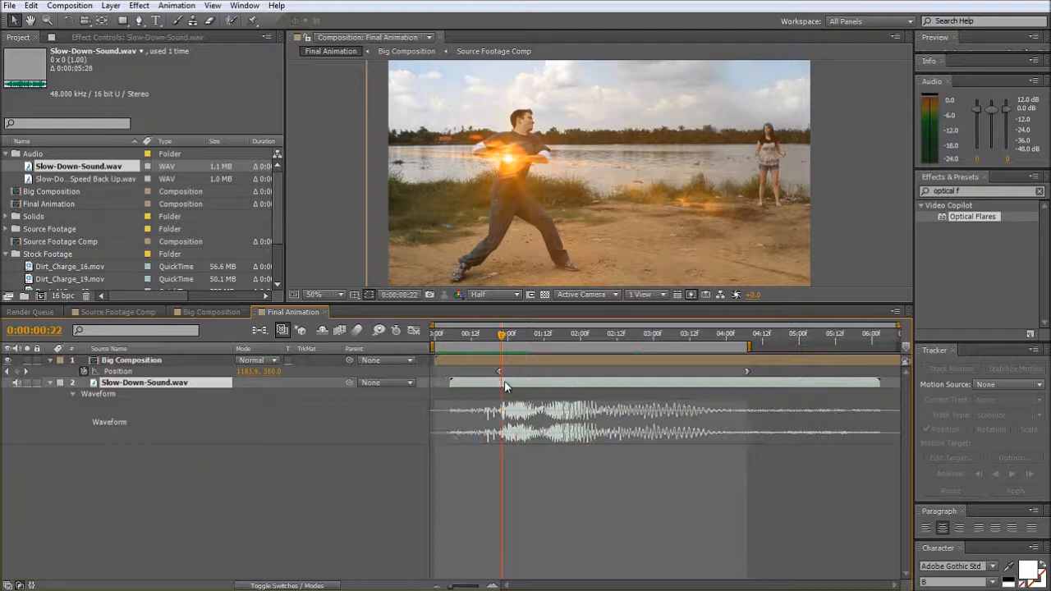
- Keyframe Slow-Down-Sound.wav's Audio Levels to fade from 0 dB shortly after the burst starts to -40 dB at 0:00:02:13
left_click(50, 383)
left_click(50, 383)
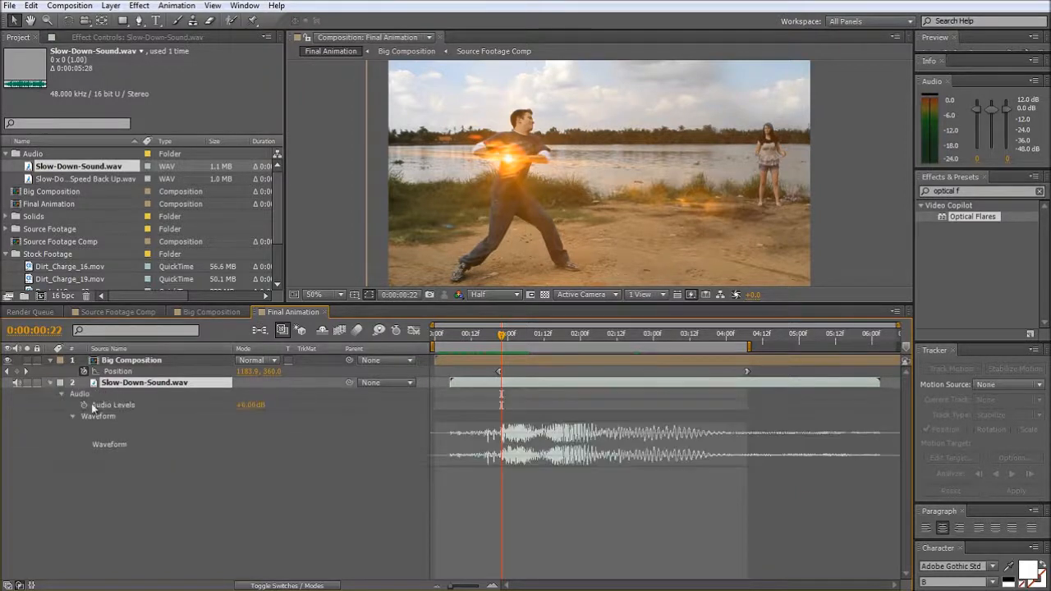
left_click(83, 405)
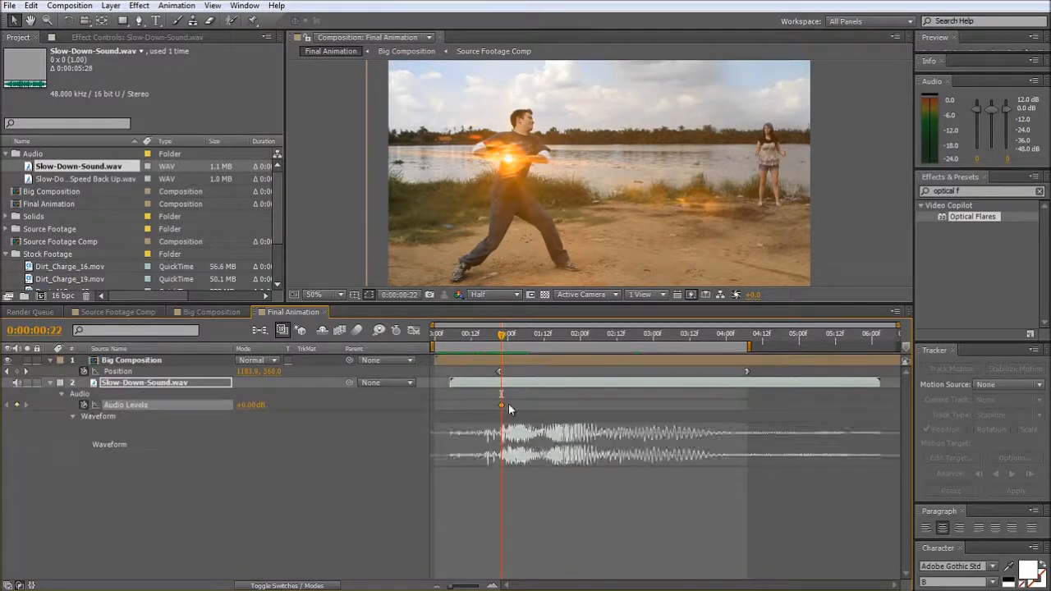
left_click_drag(509, 404, 520, 397)
left_click_drag(508, 332, 620, 349)
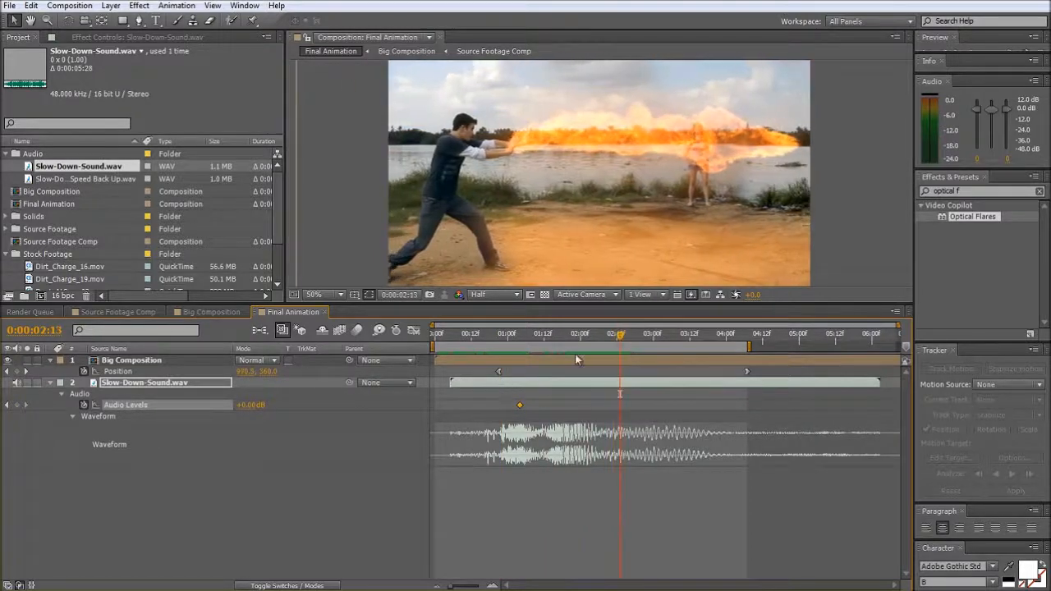
mouse_move(239, 410)
left_mouse_down()
mouse_move(197, 410)
mouse_move(227, 414)
left_mouse_up()
- Add Slow-Down-Sound_Speed Back Up.wav below the other layers, display its waveform, and trim its end to just before 0:00:04:04
left_click_drag(73, 180, 112, 480)
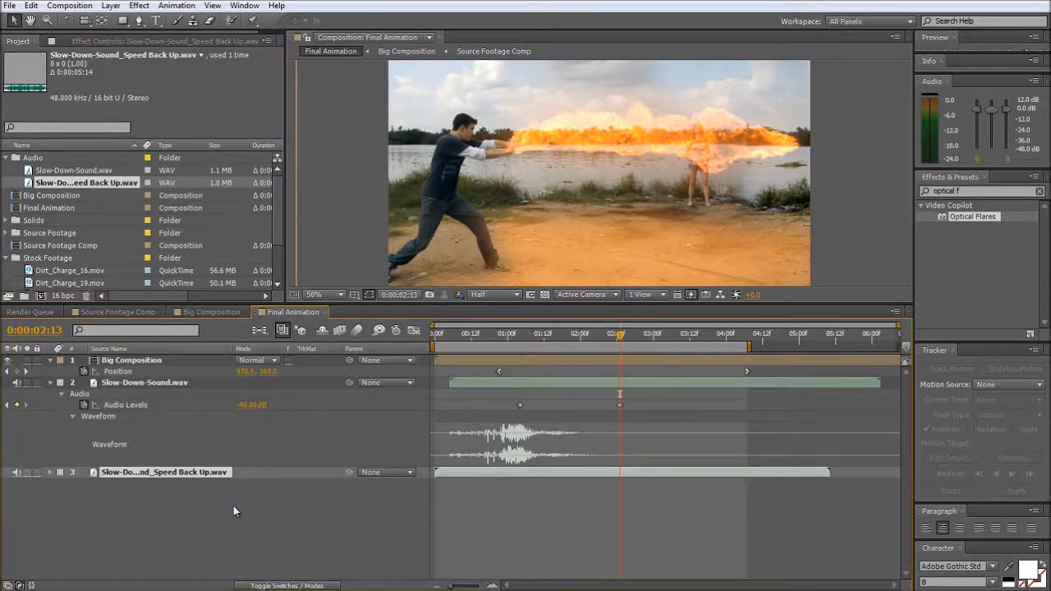
key("l")
key("l")
left_click(50, 472)
left_click(49, 473)
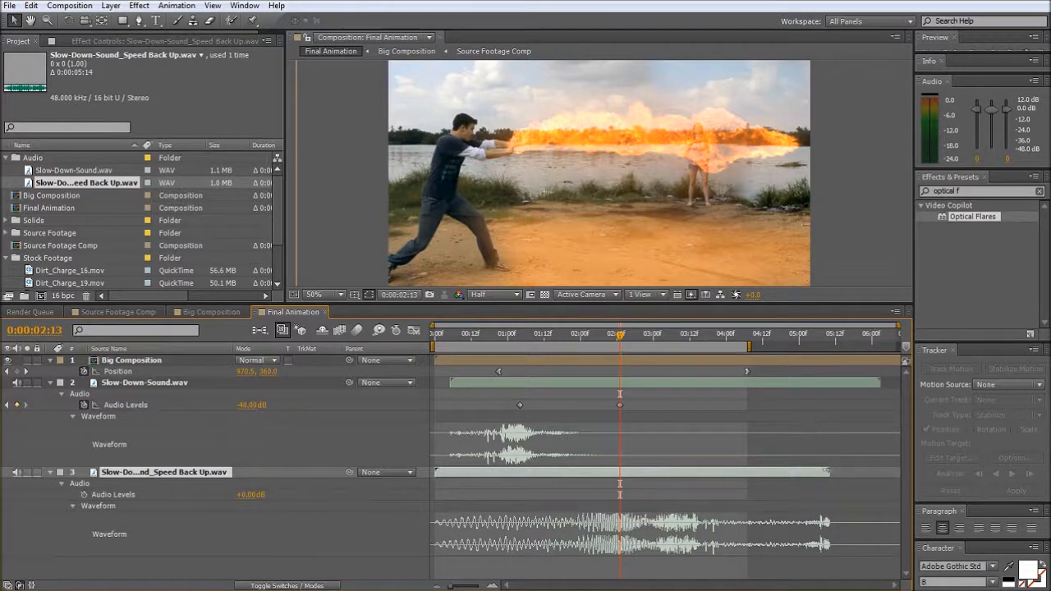
left_click_drag(827, 472, 737, 472)
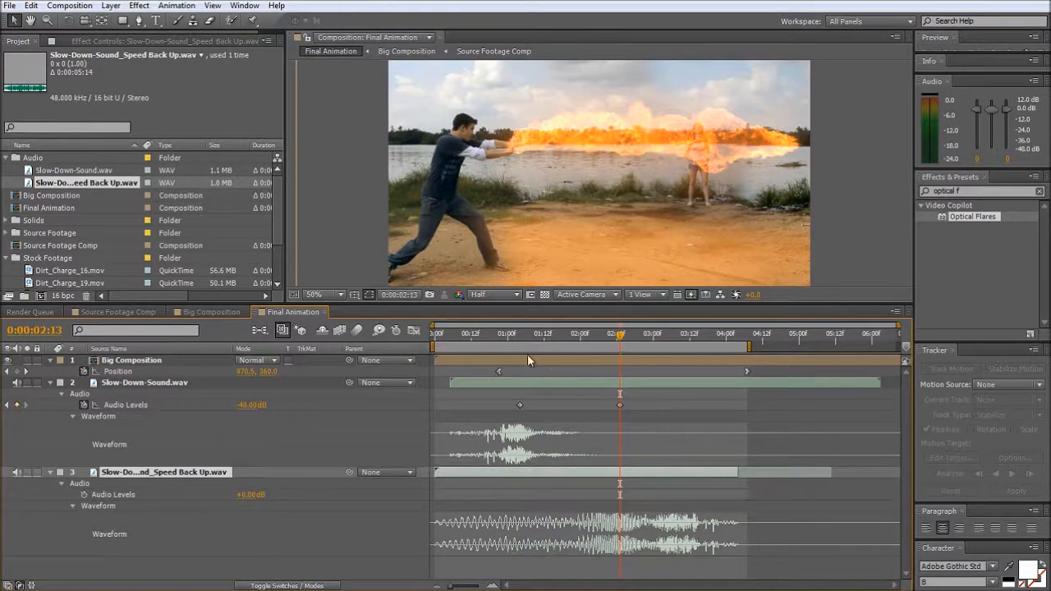
- Audition the Speed Back Up sound alone, shift its layer so the burst meets the pan's last keyframe, and keyframe a fade-in from -25 dB
left_click(502, 342)
left_click(26, 472)
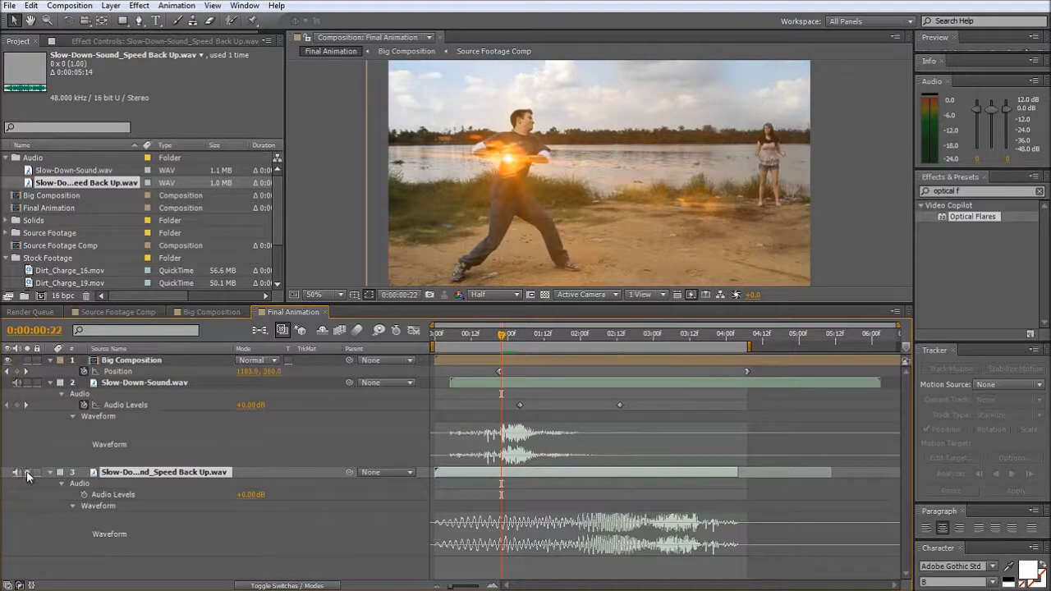
key("KP_Decimal")
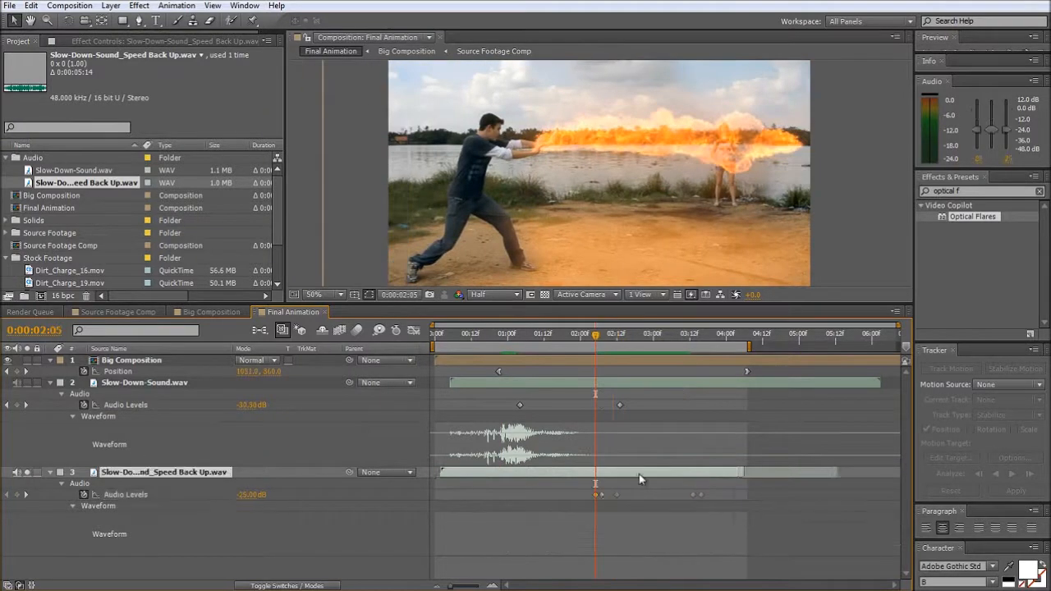
left_click_drag(639, 479, 688, 478)
left_click_drag(446, 342, 421, 340)
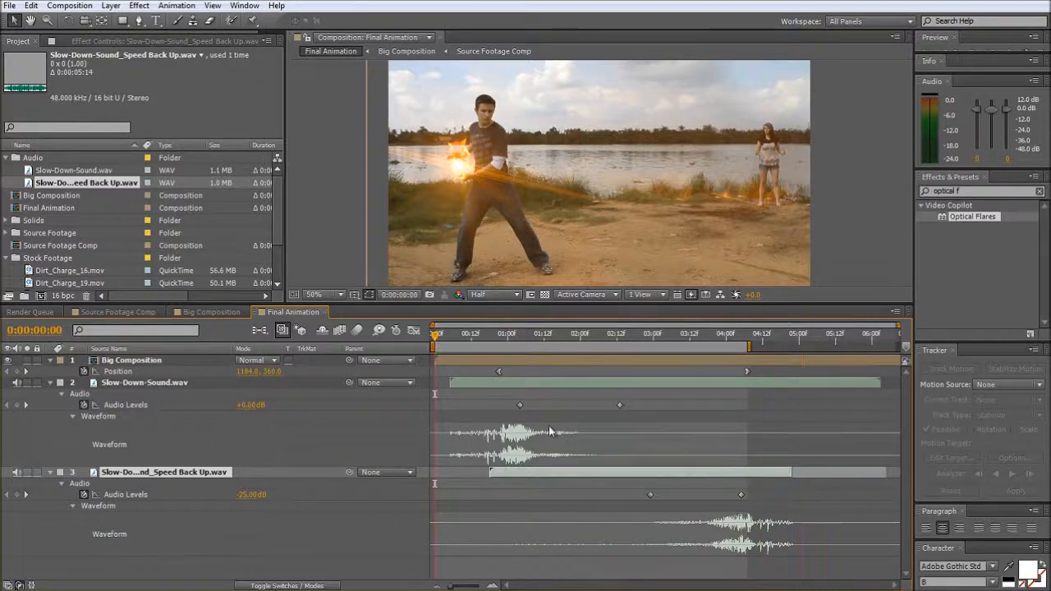
- Lengthen both fades by moving the slow-down sound's last level keyframe to about 0:00:03:15 and the speed-up sound's first to about 0:00:01:22
left_click_drag(619, 407, 669, 407)
left_click_drag(650, 497, 574, 507)
left_click_drag(669, 406, 678, 408)
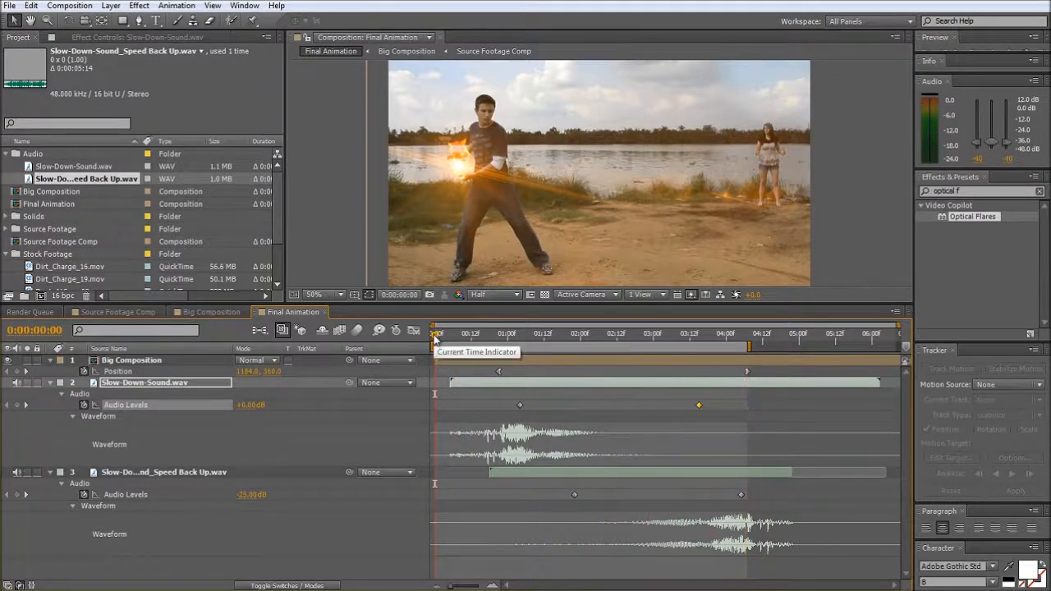
- Enlarge the composition view and preview Final Animation to check the pan against both sound effects
left_click_drag(460, 336, 751, 355)
left_click_drag(676, 305, 674, 407)
left_click_drag(750, 444, 504, 464)
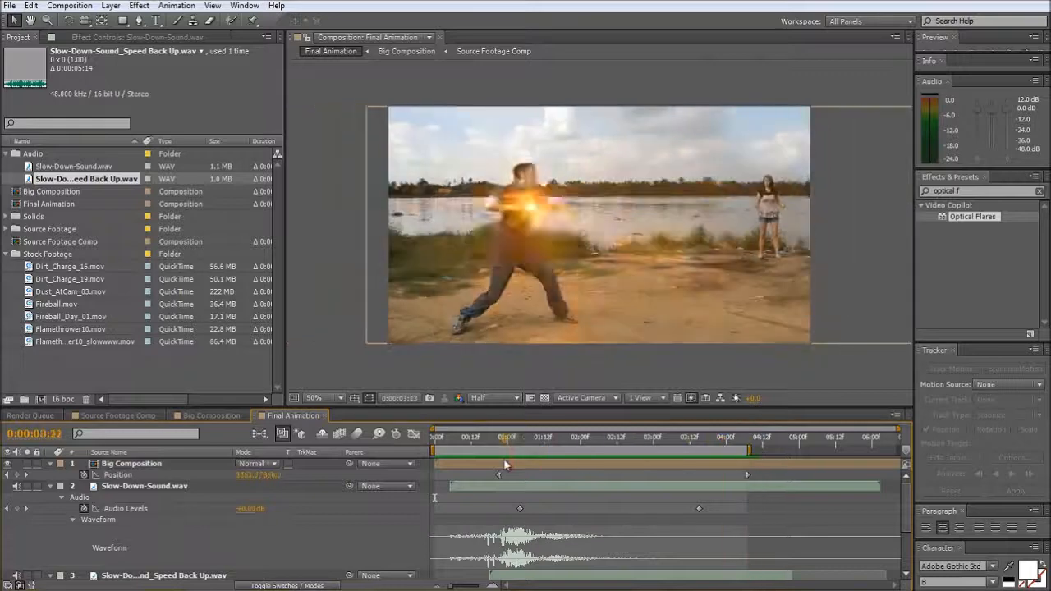